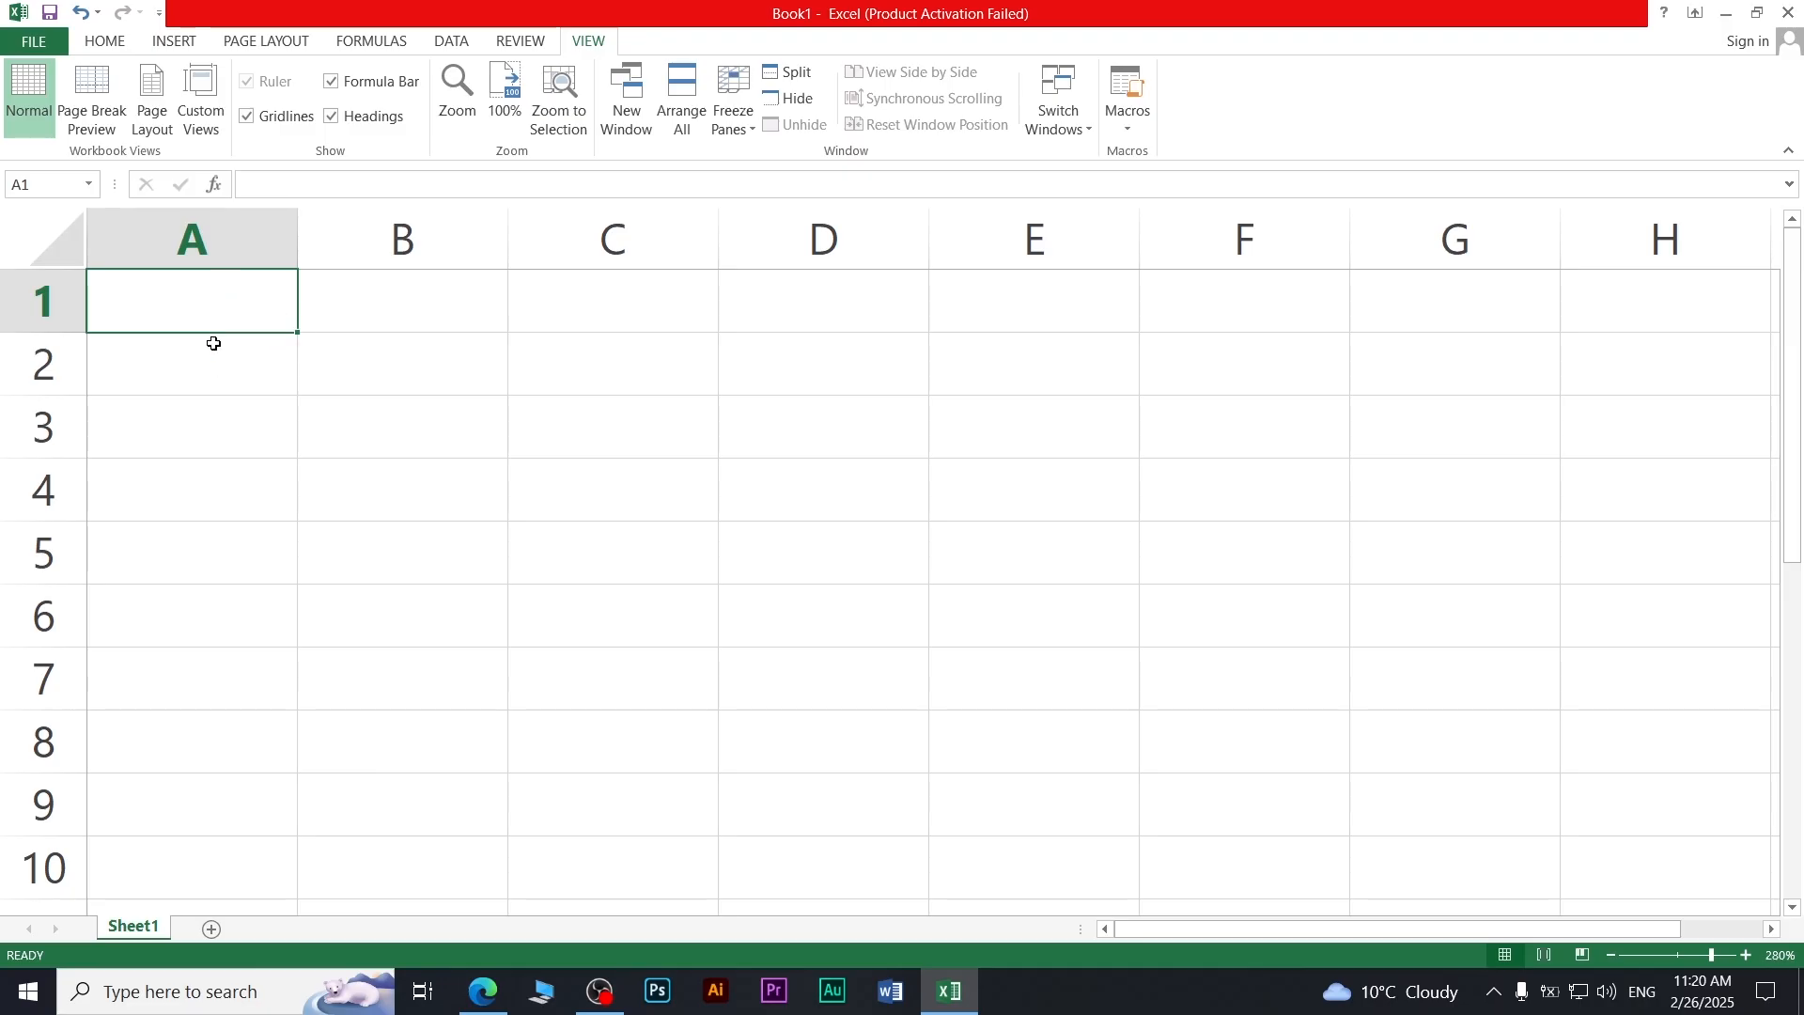
# - Enter the column headers names, eng, bio and history in cells A1 through D1
pyautogui.write('names')
pyautogui.press('Tab')
pyautogui.write('eng')
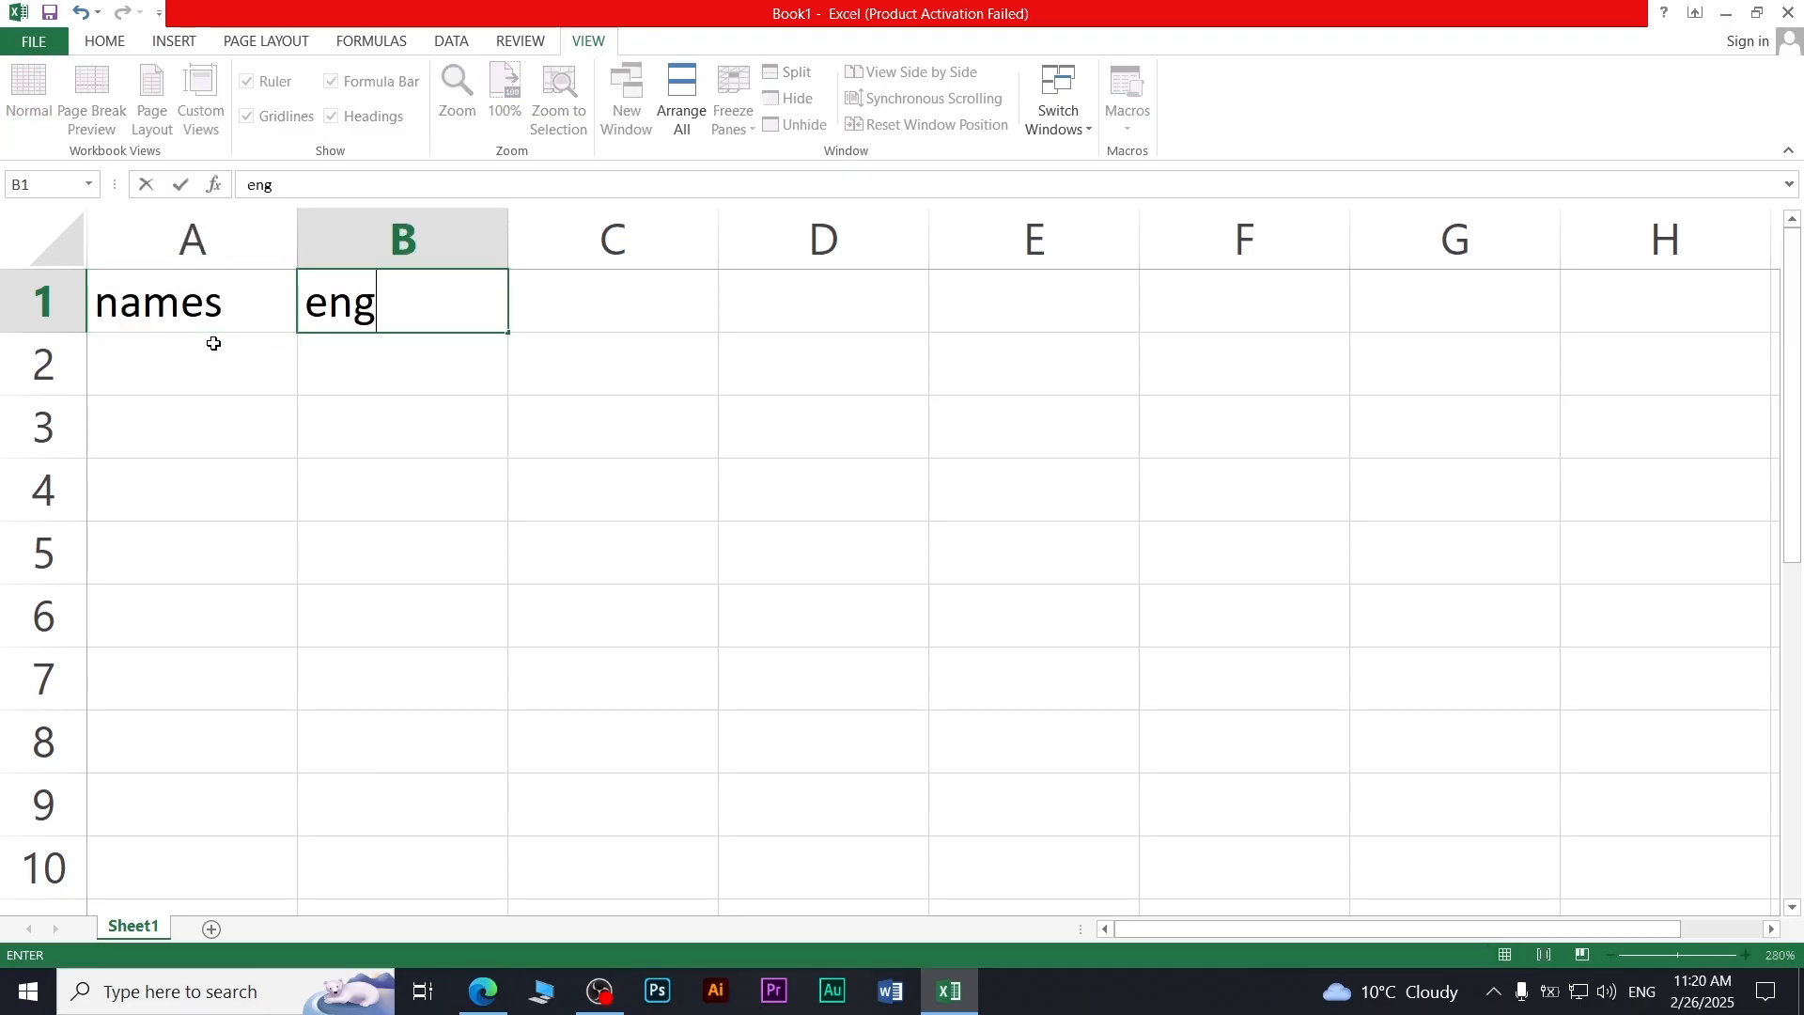
pyautogui.press('Tab')
pyautogui.write('bio')
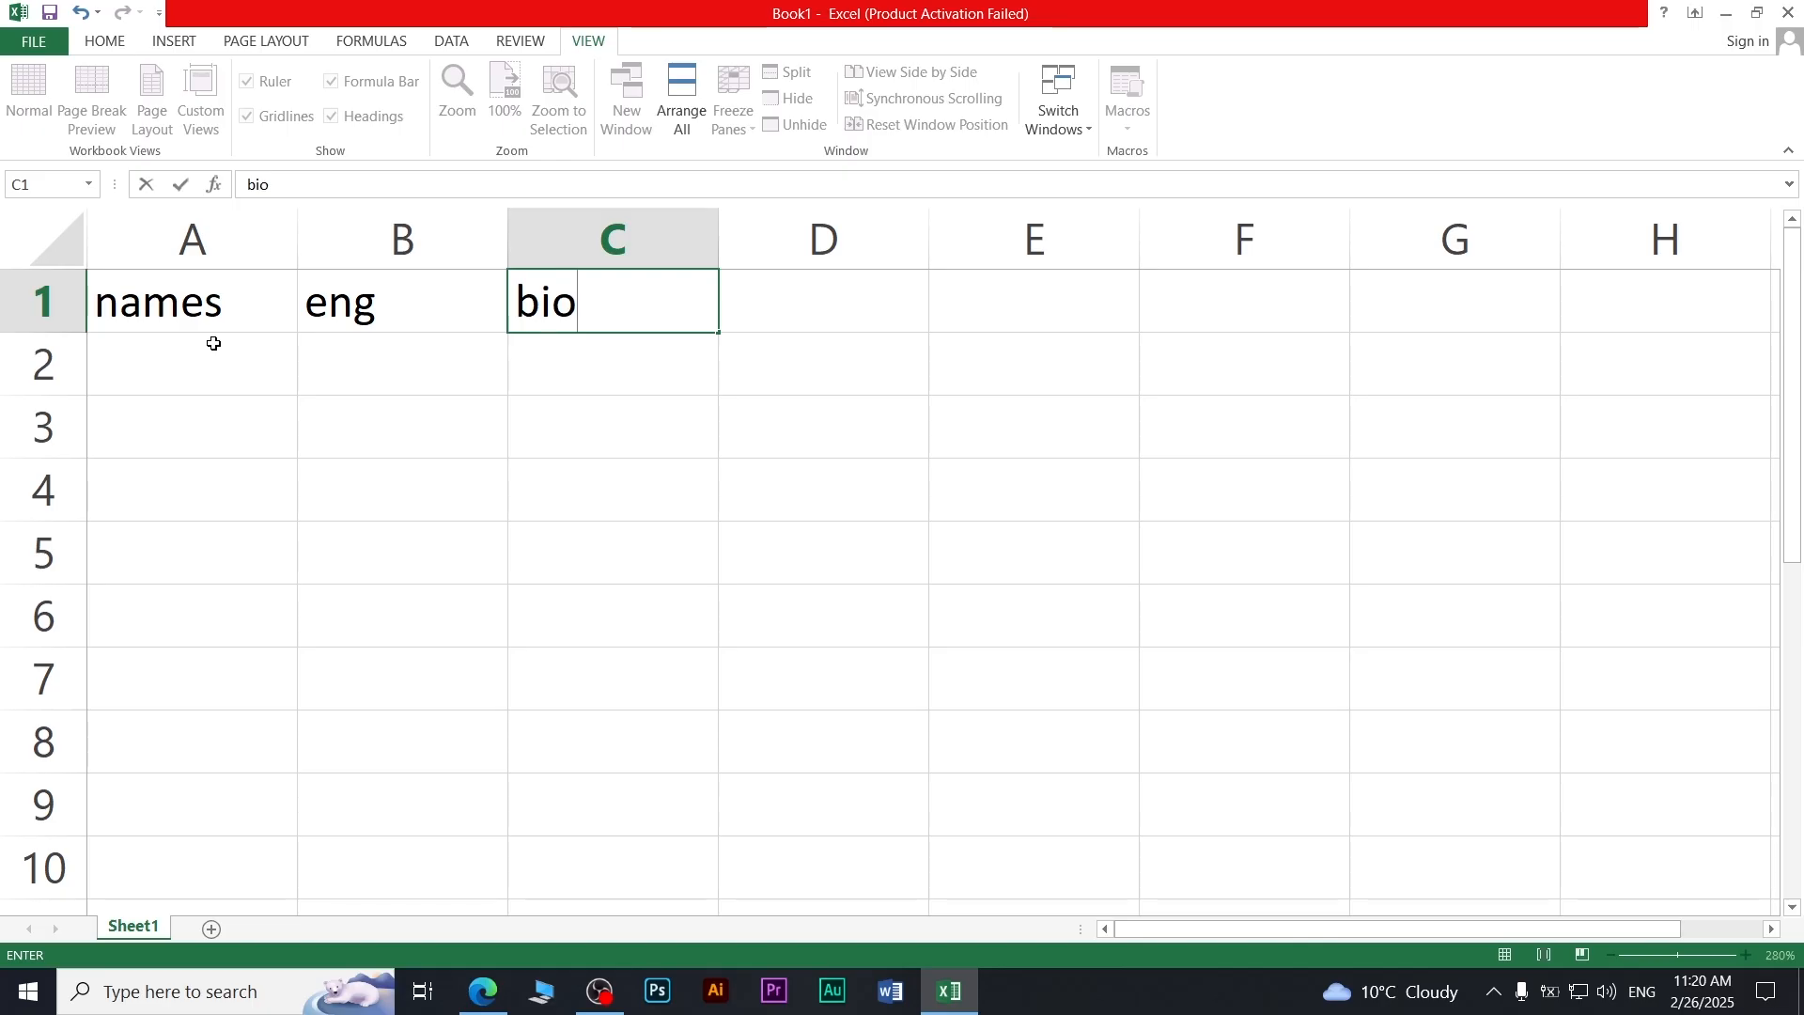
pyautogui.press('Tab')
pyautogui.write('histor')
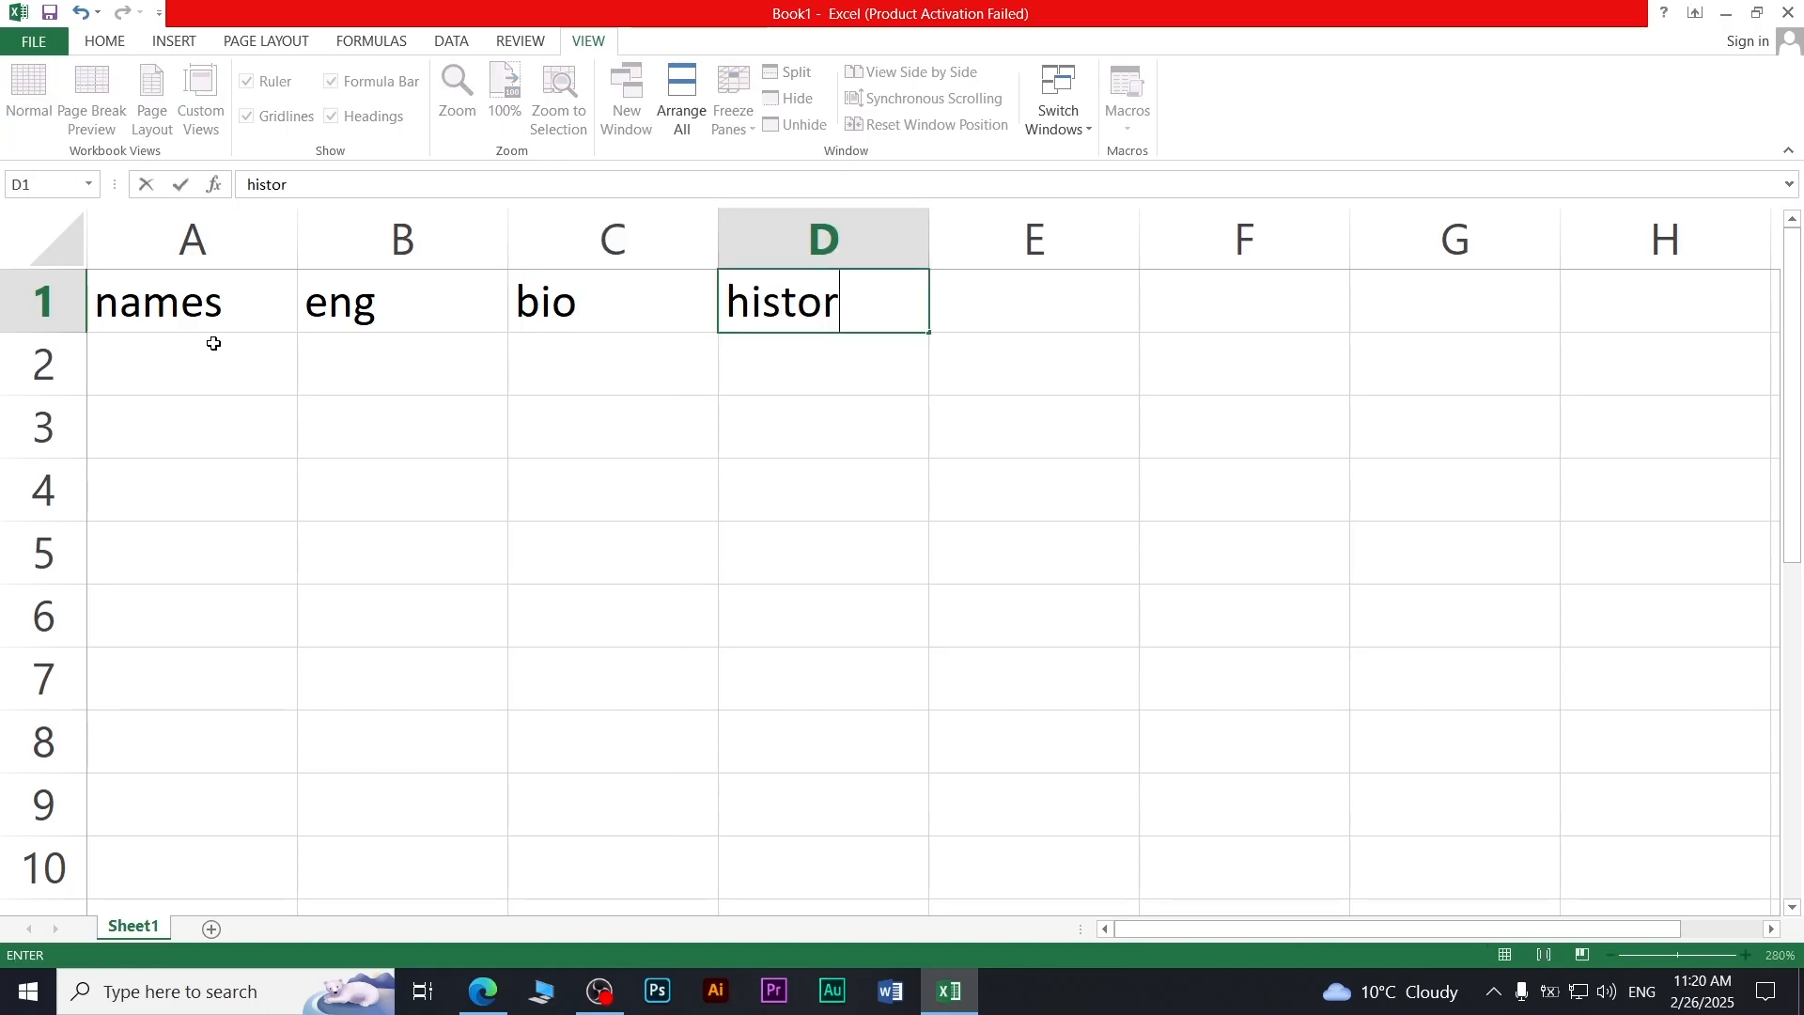
pyautogui.press('Return')
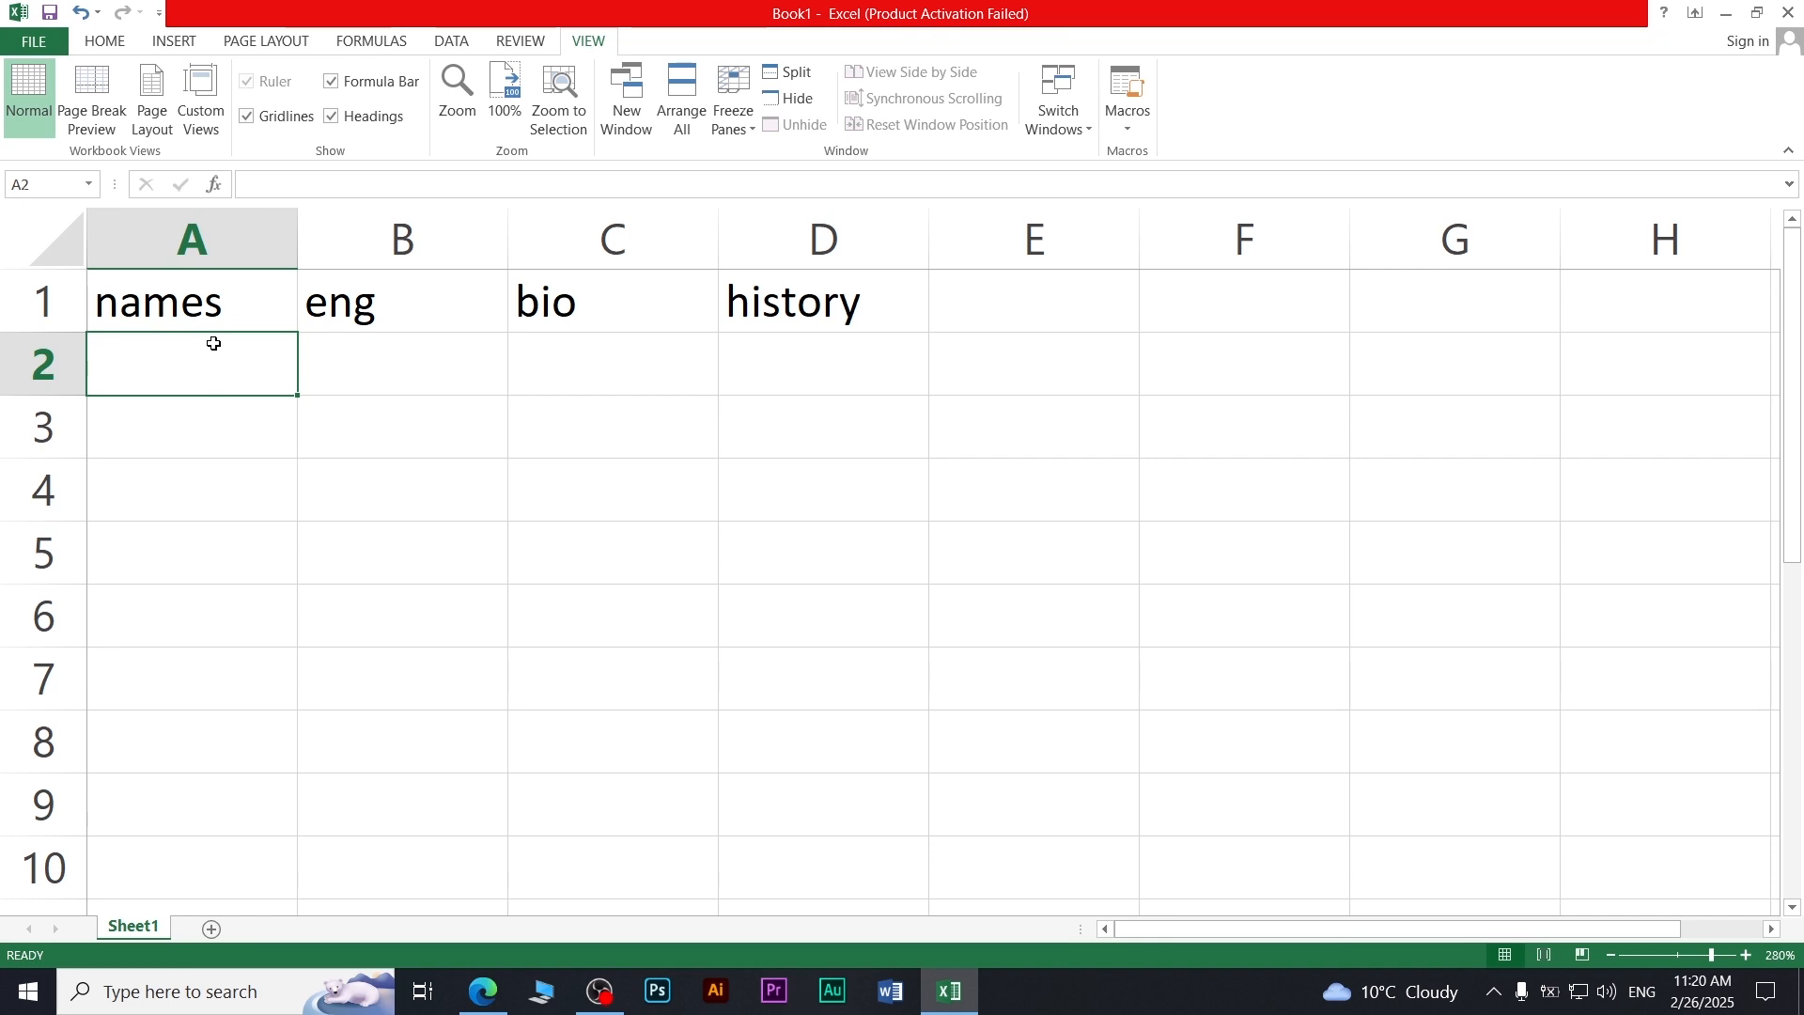
# - Enter the first five students' names in cells A2 through A6 under the names header
pyautogui.write('ali')
pyautogui.press('Return')
pyautogui.write('basit')
pyautogui.press('Return')
pyautogui.write('hus')
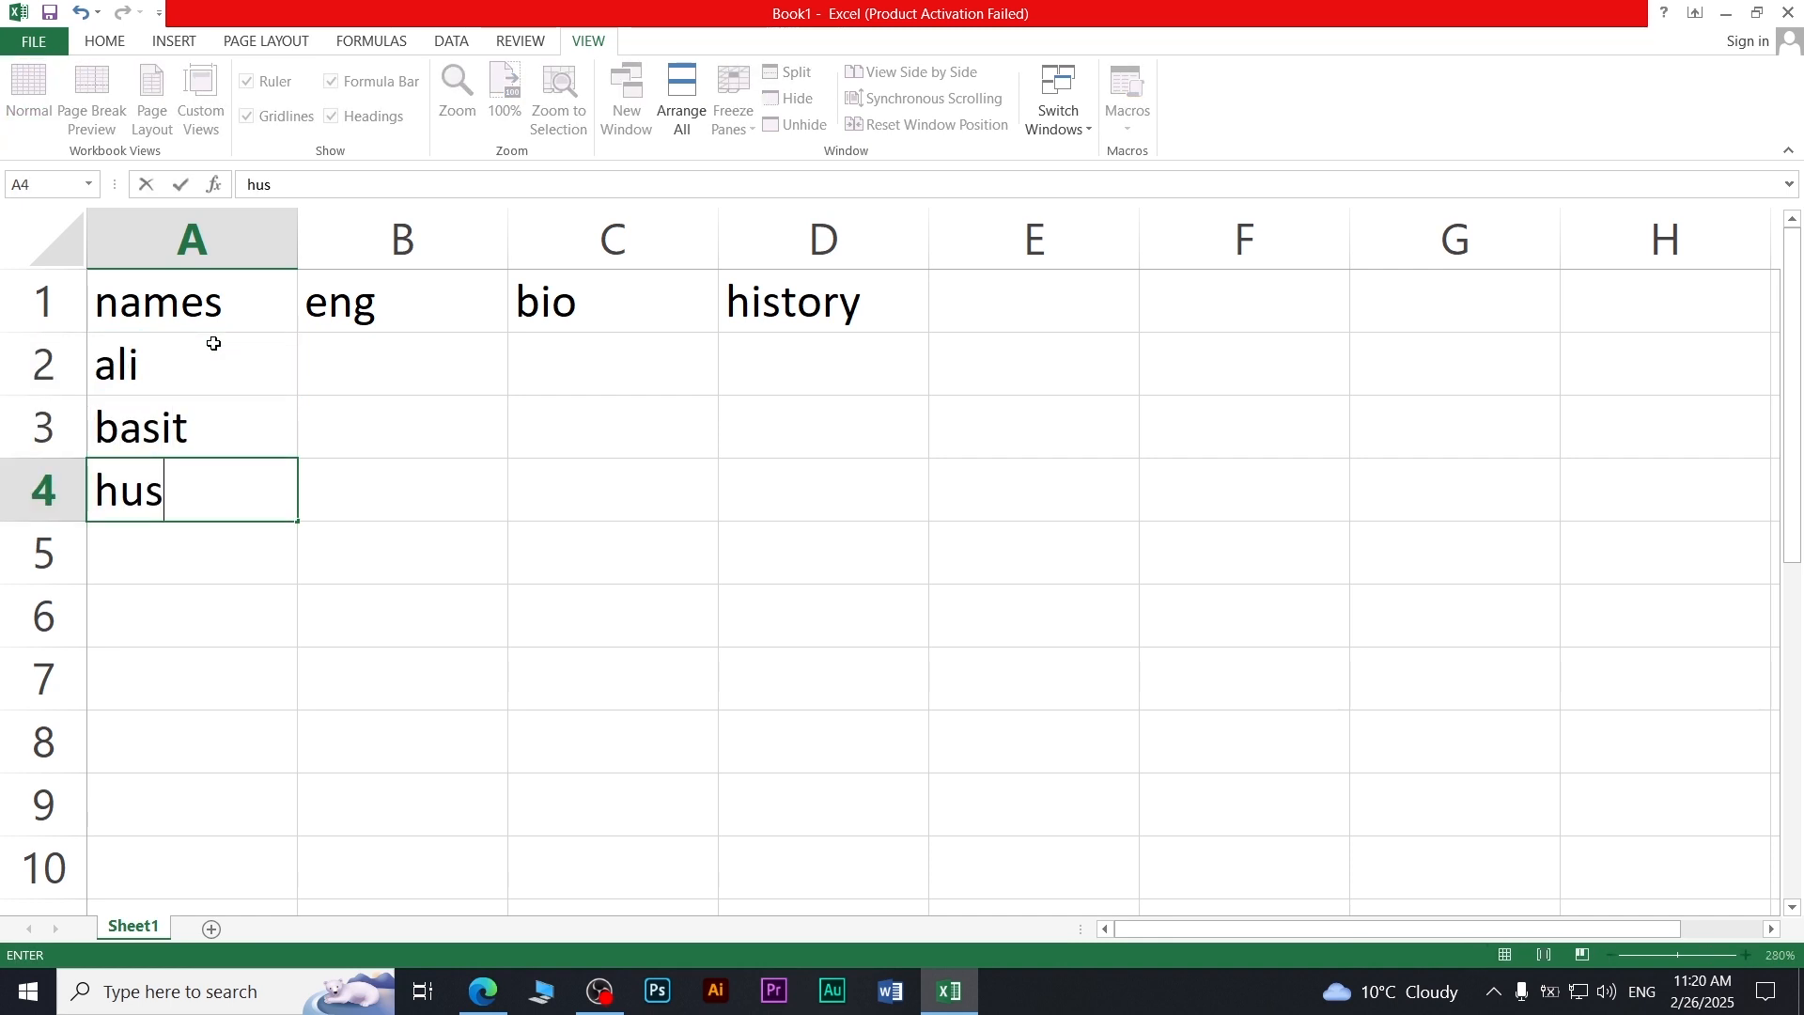
pyautogui.write('snain')
pyautogui.press('Return')
pyautogui.write('hussan')
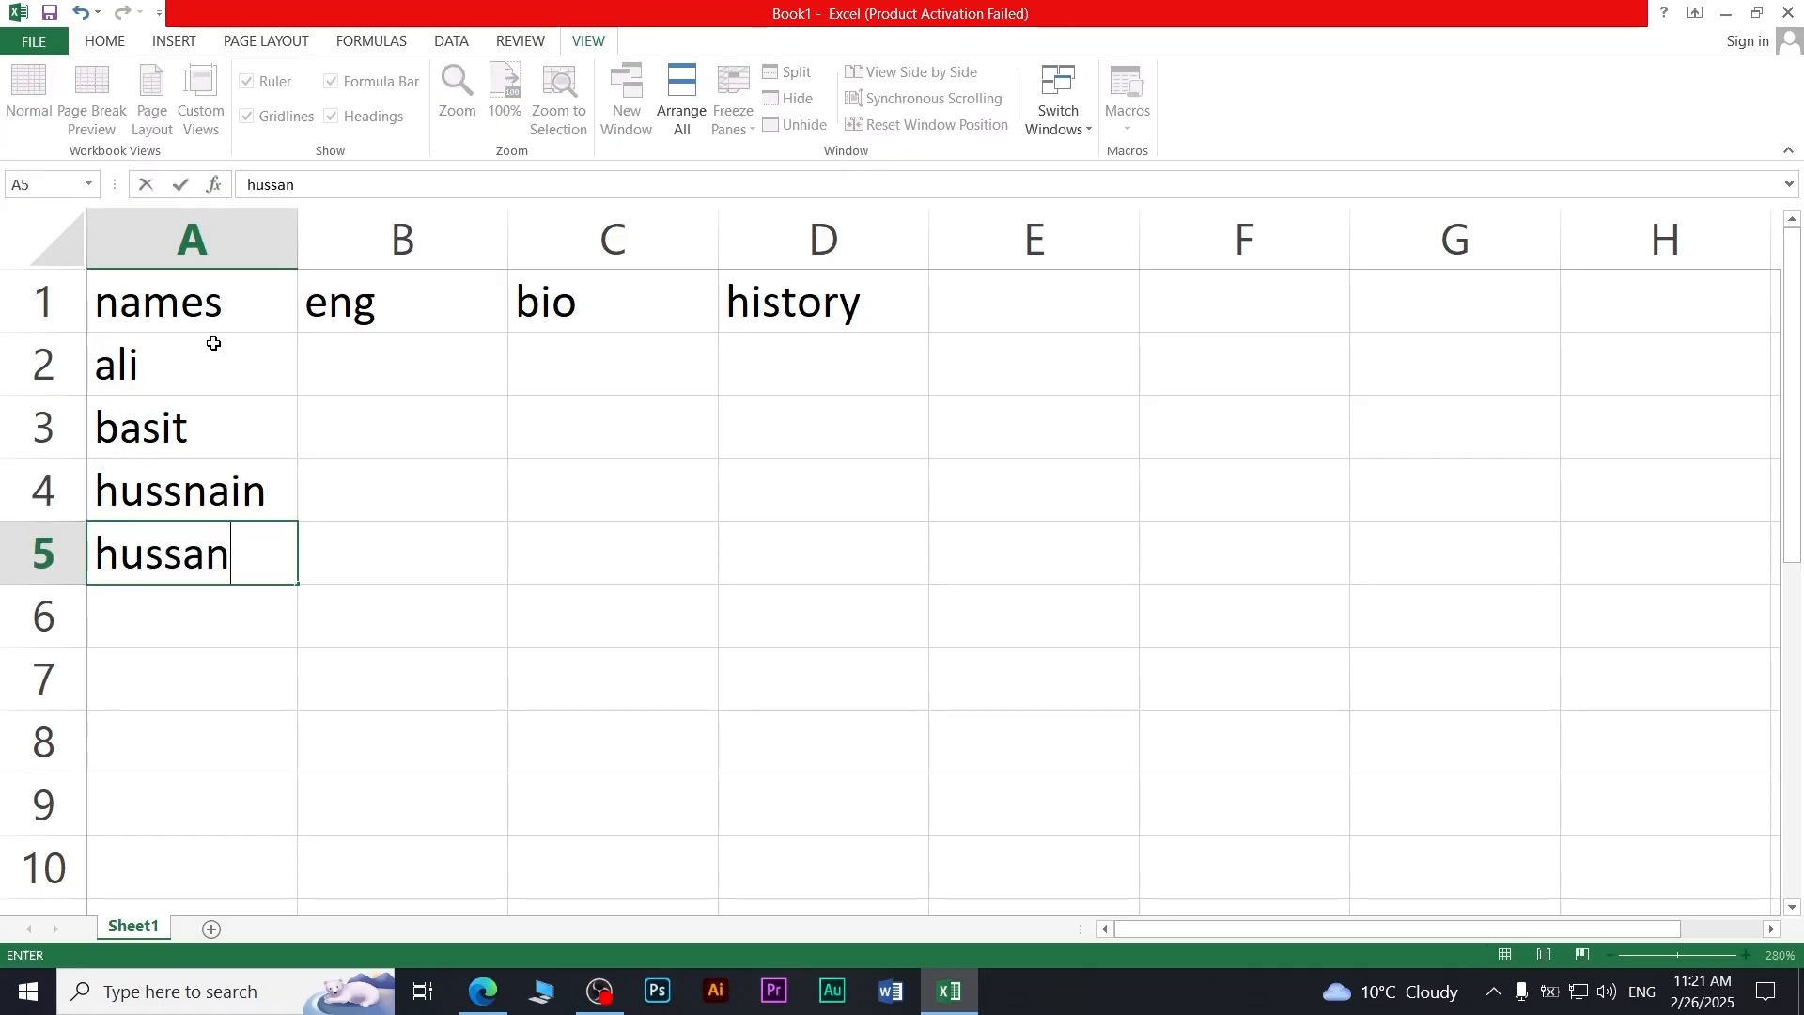
pyautogui.press('Return')
pyautogui.write('w')
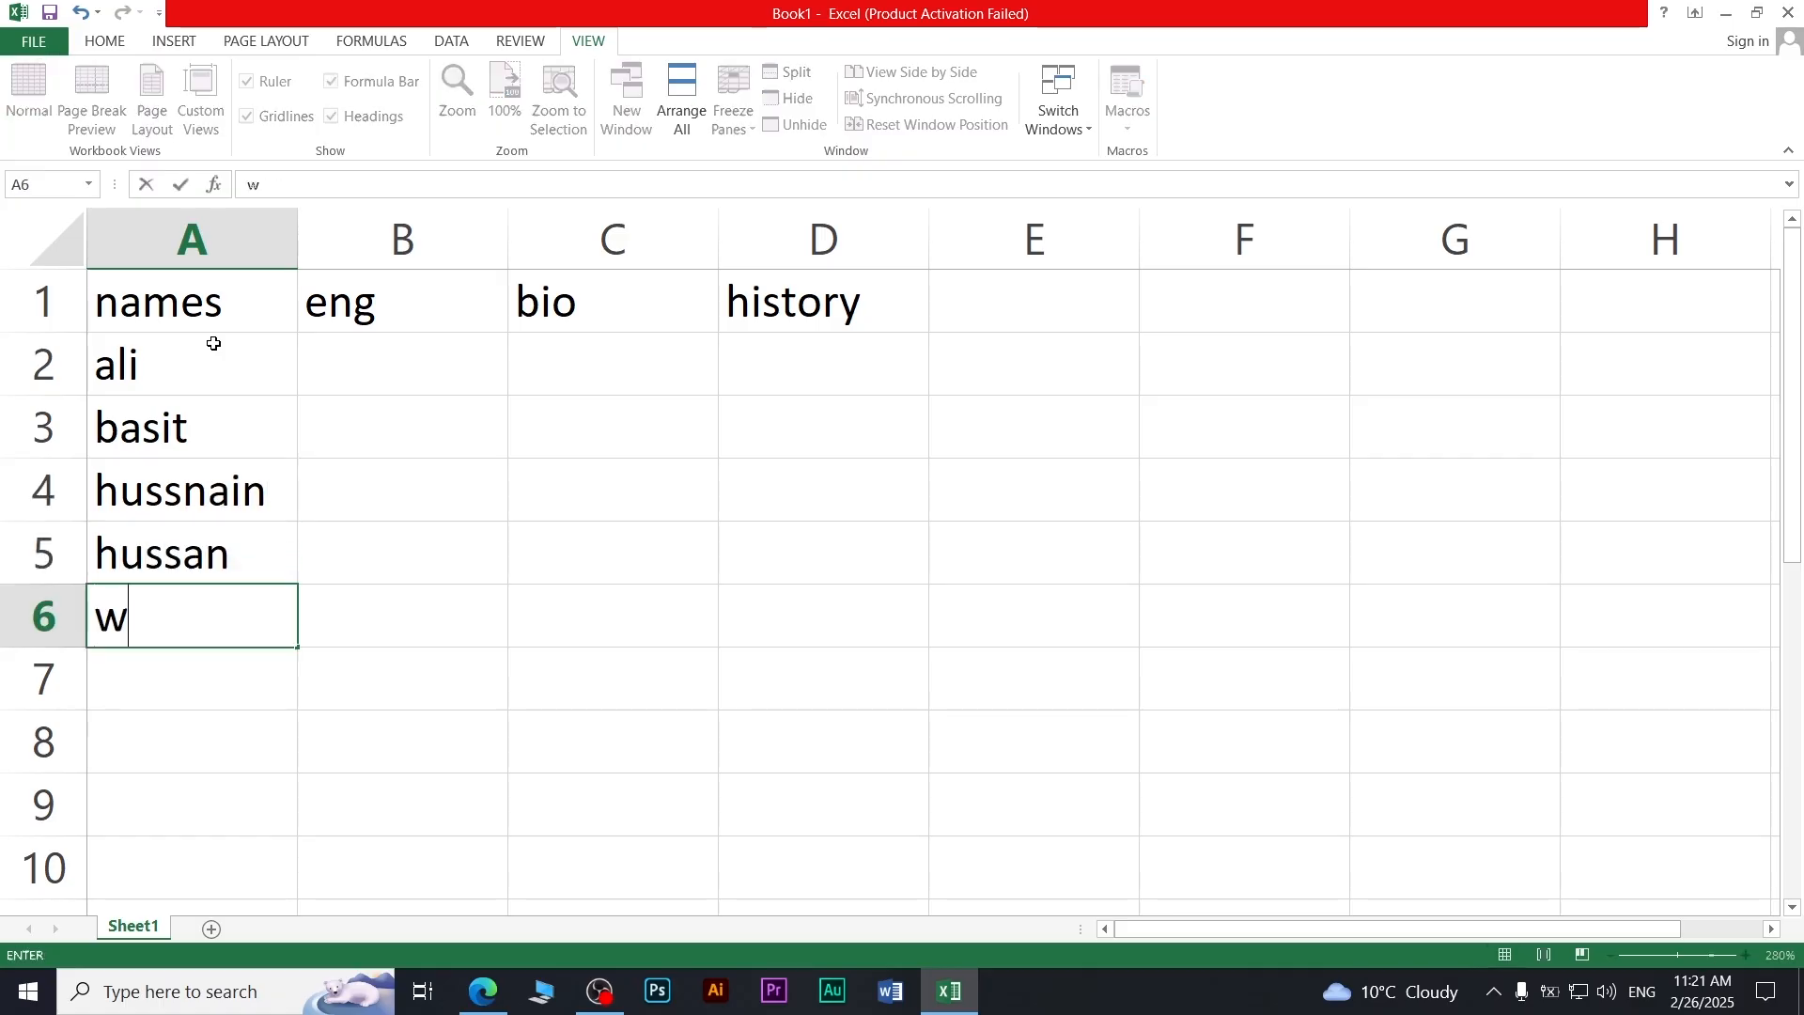
pyautogui.write('aio')
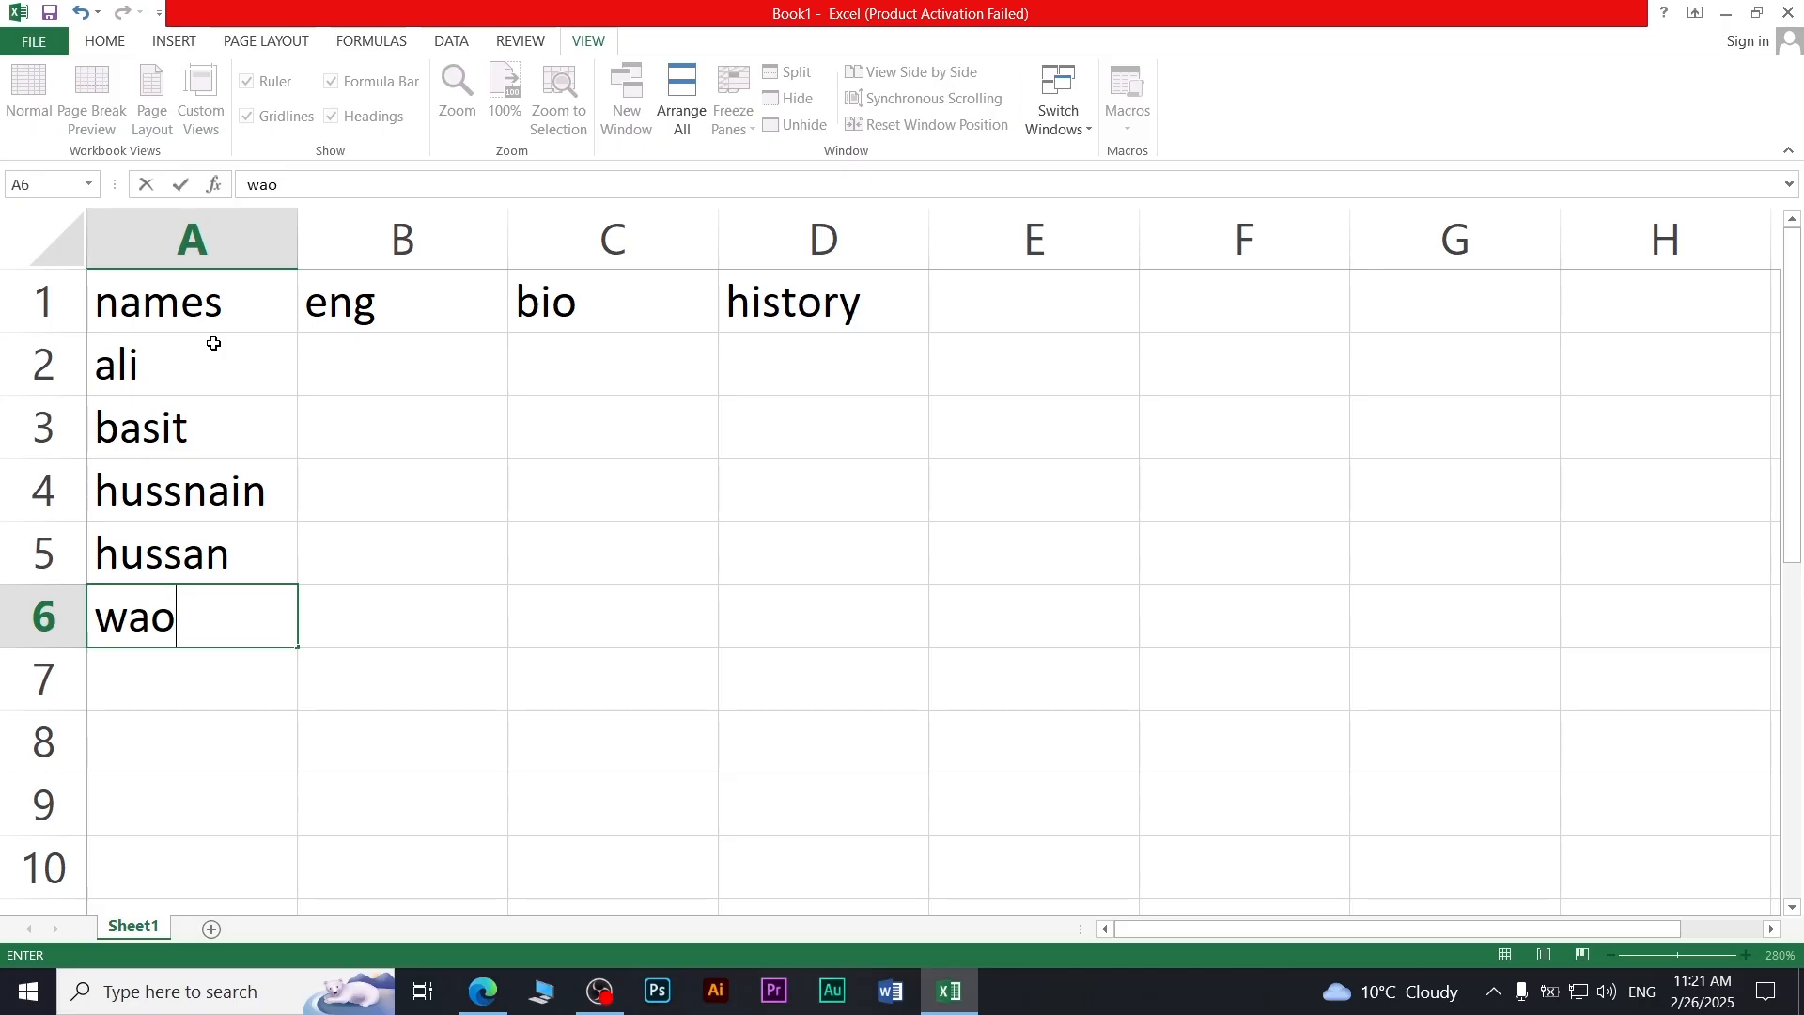
pyautogui.write('d')
pyautogui.press('Return')
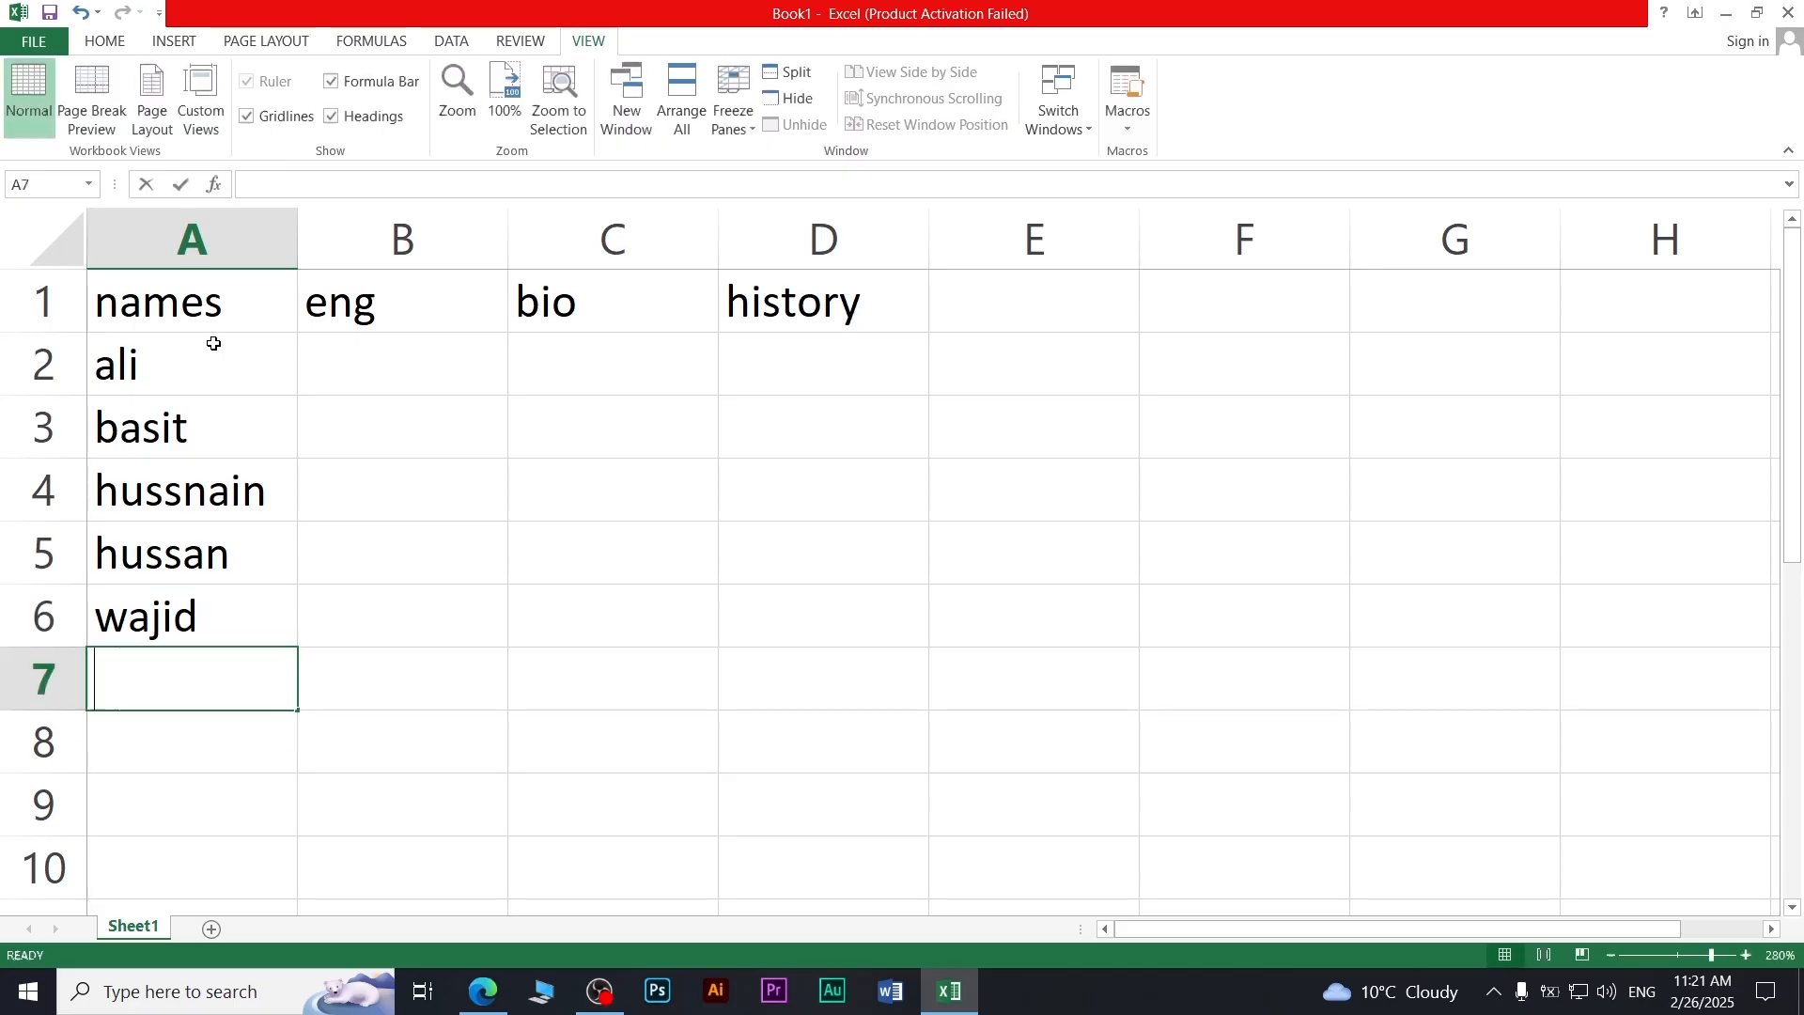
# - Continue the names column with five more students' names in cells A7 through A11
pyautogui.write('hari')
pyautogui.press('Return')
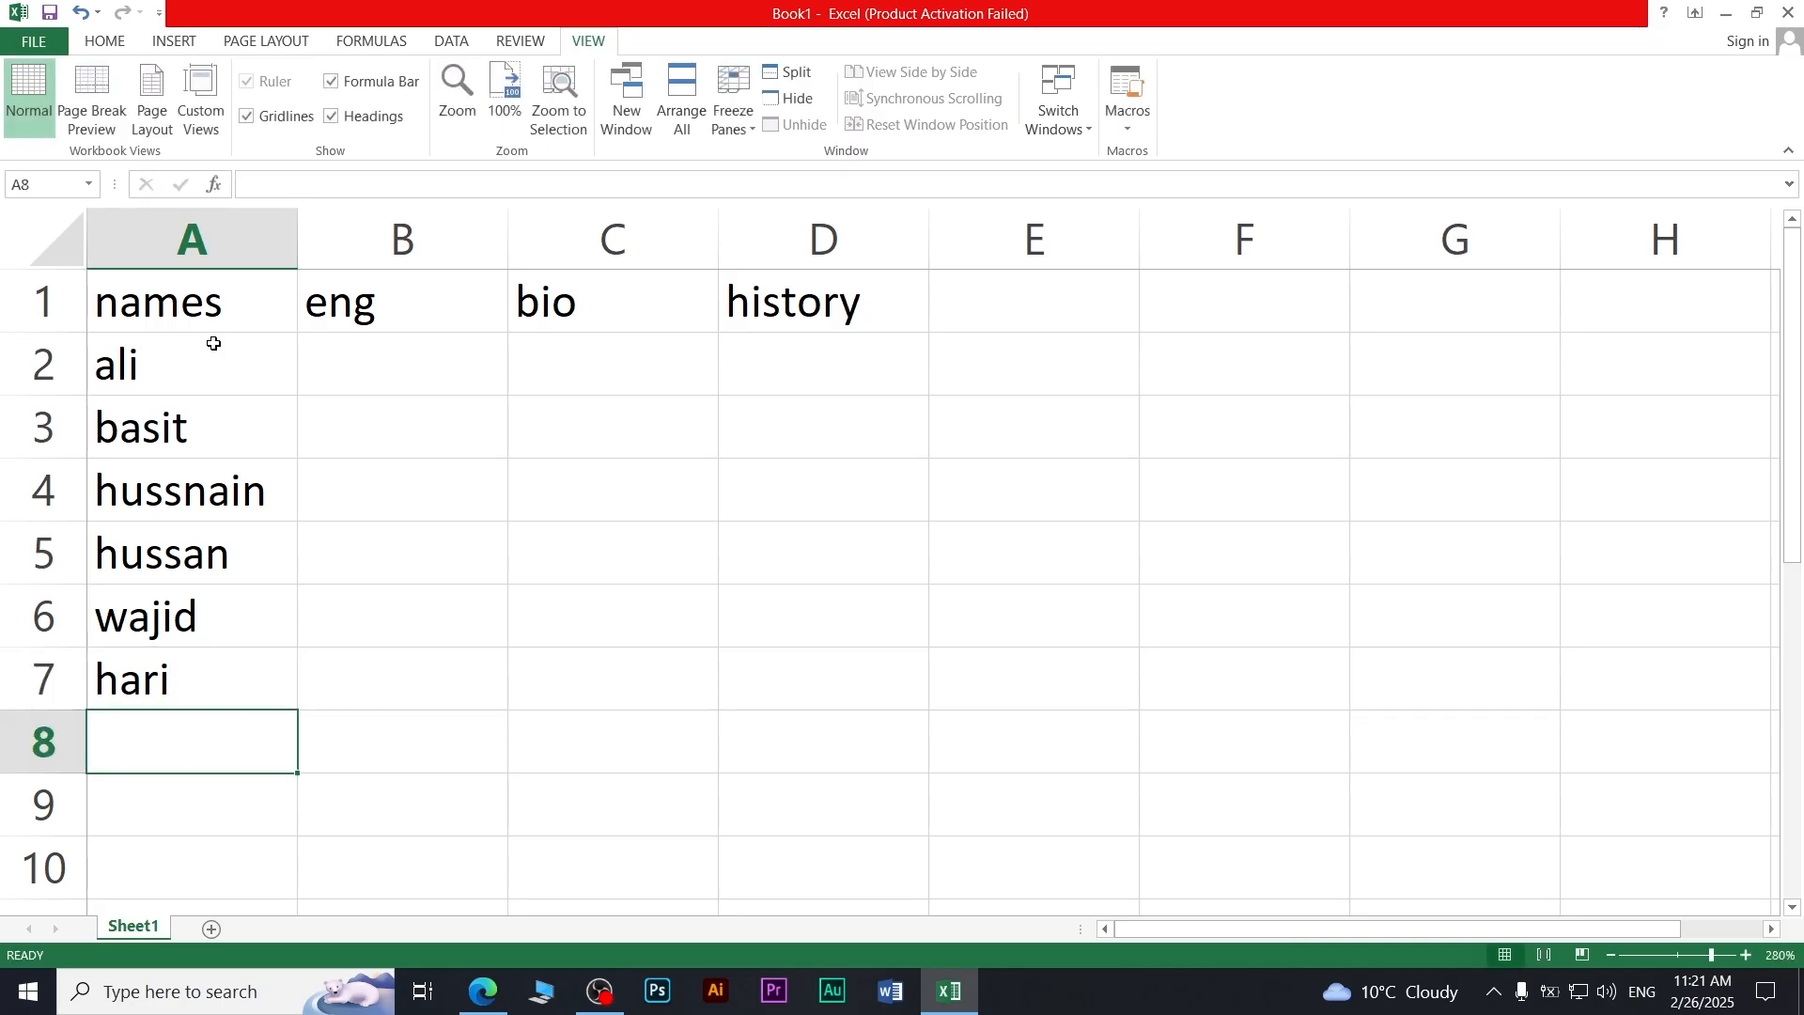
pyautogui.write('sawan')
pyautogui.press('Return')
pyautogui.write('pawan')
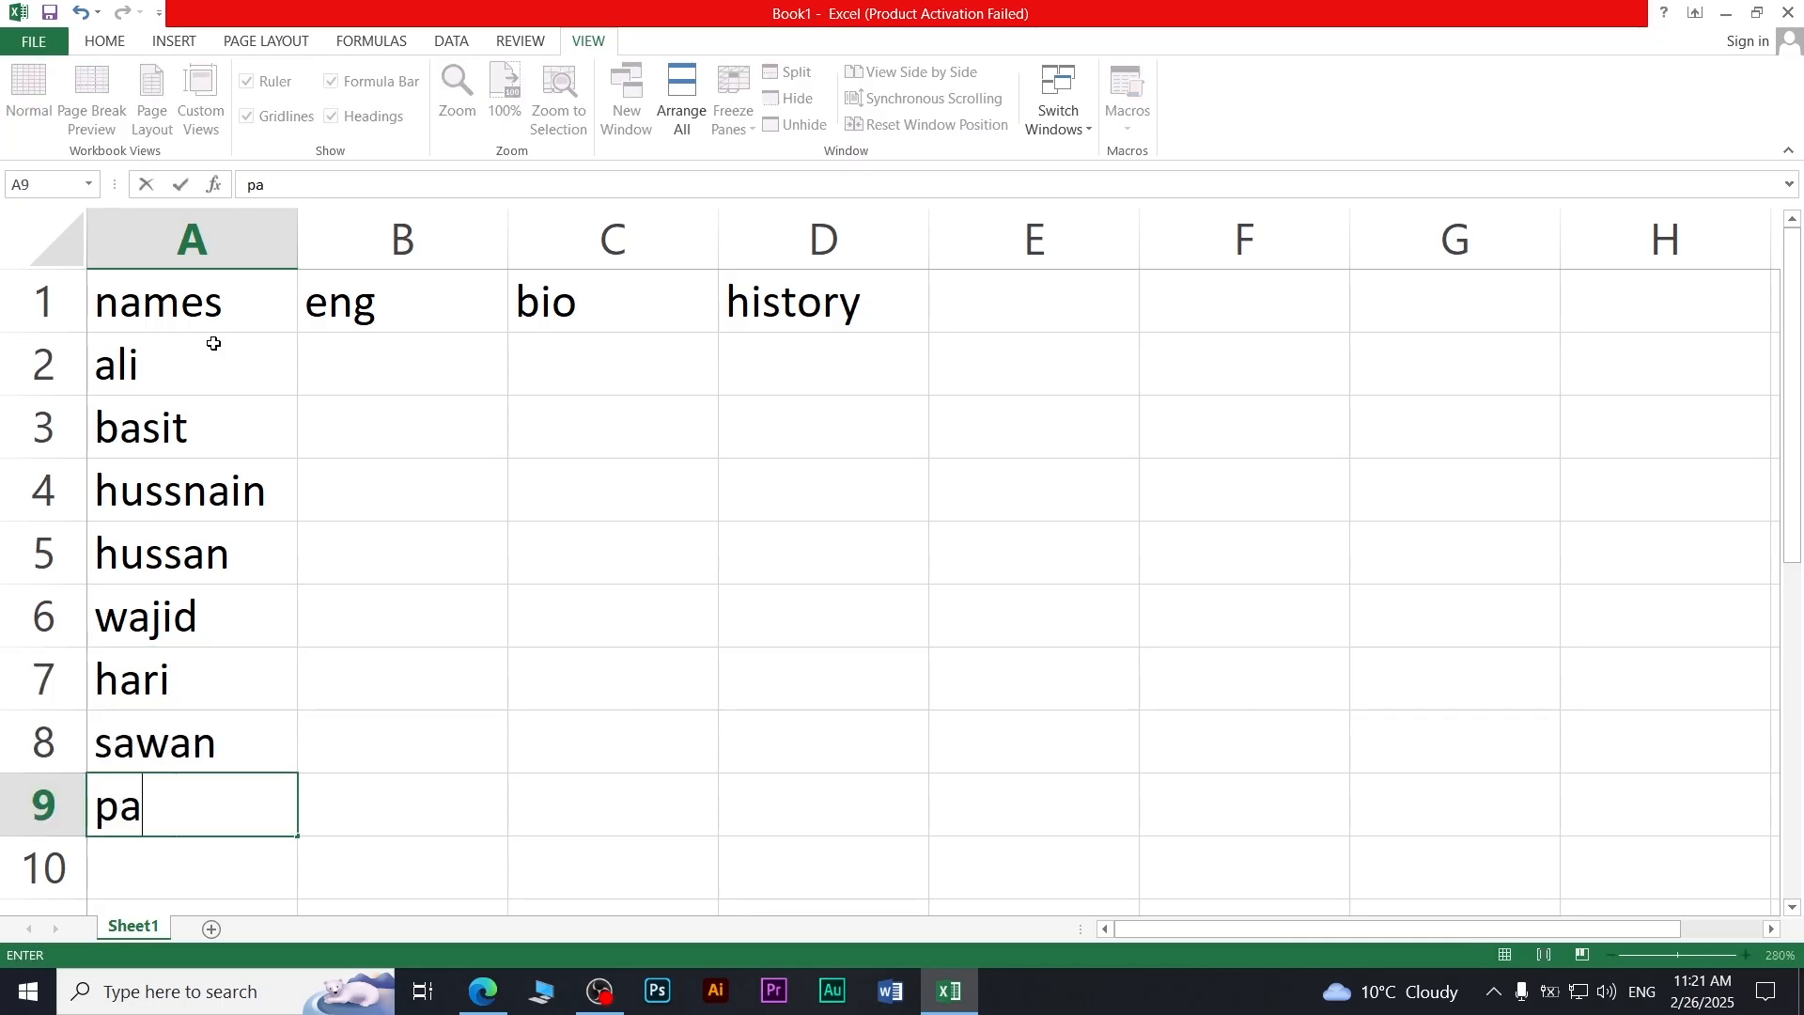
pyautogui.press('Return')
pyautogui.write('iqra')
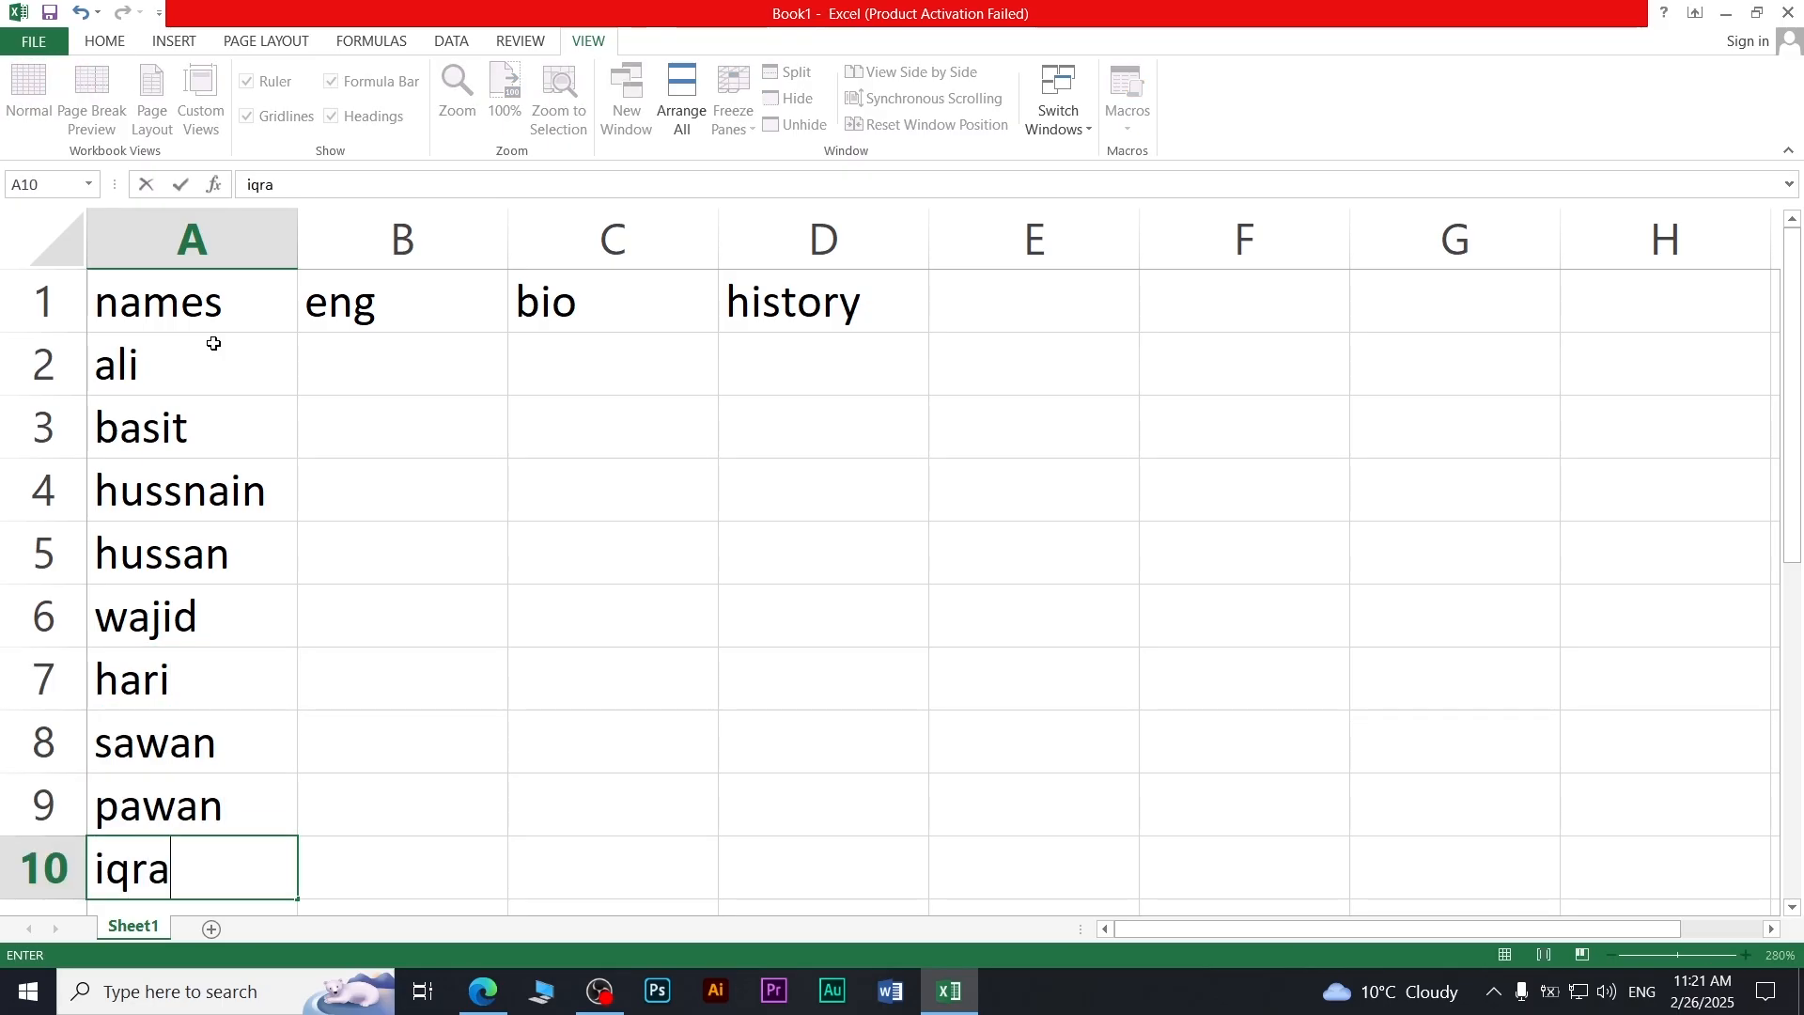
pyautogui.press('Return')
pyautogui.write('alishba')
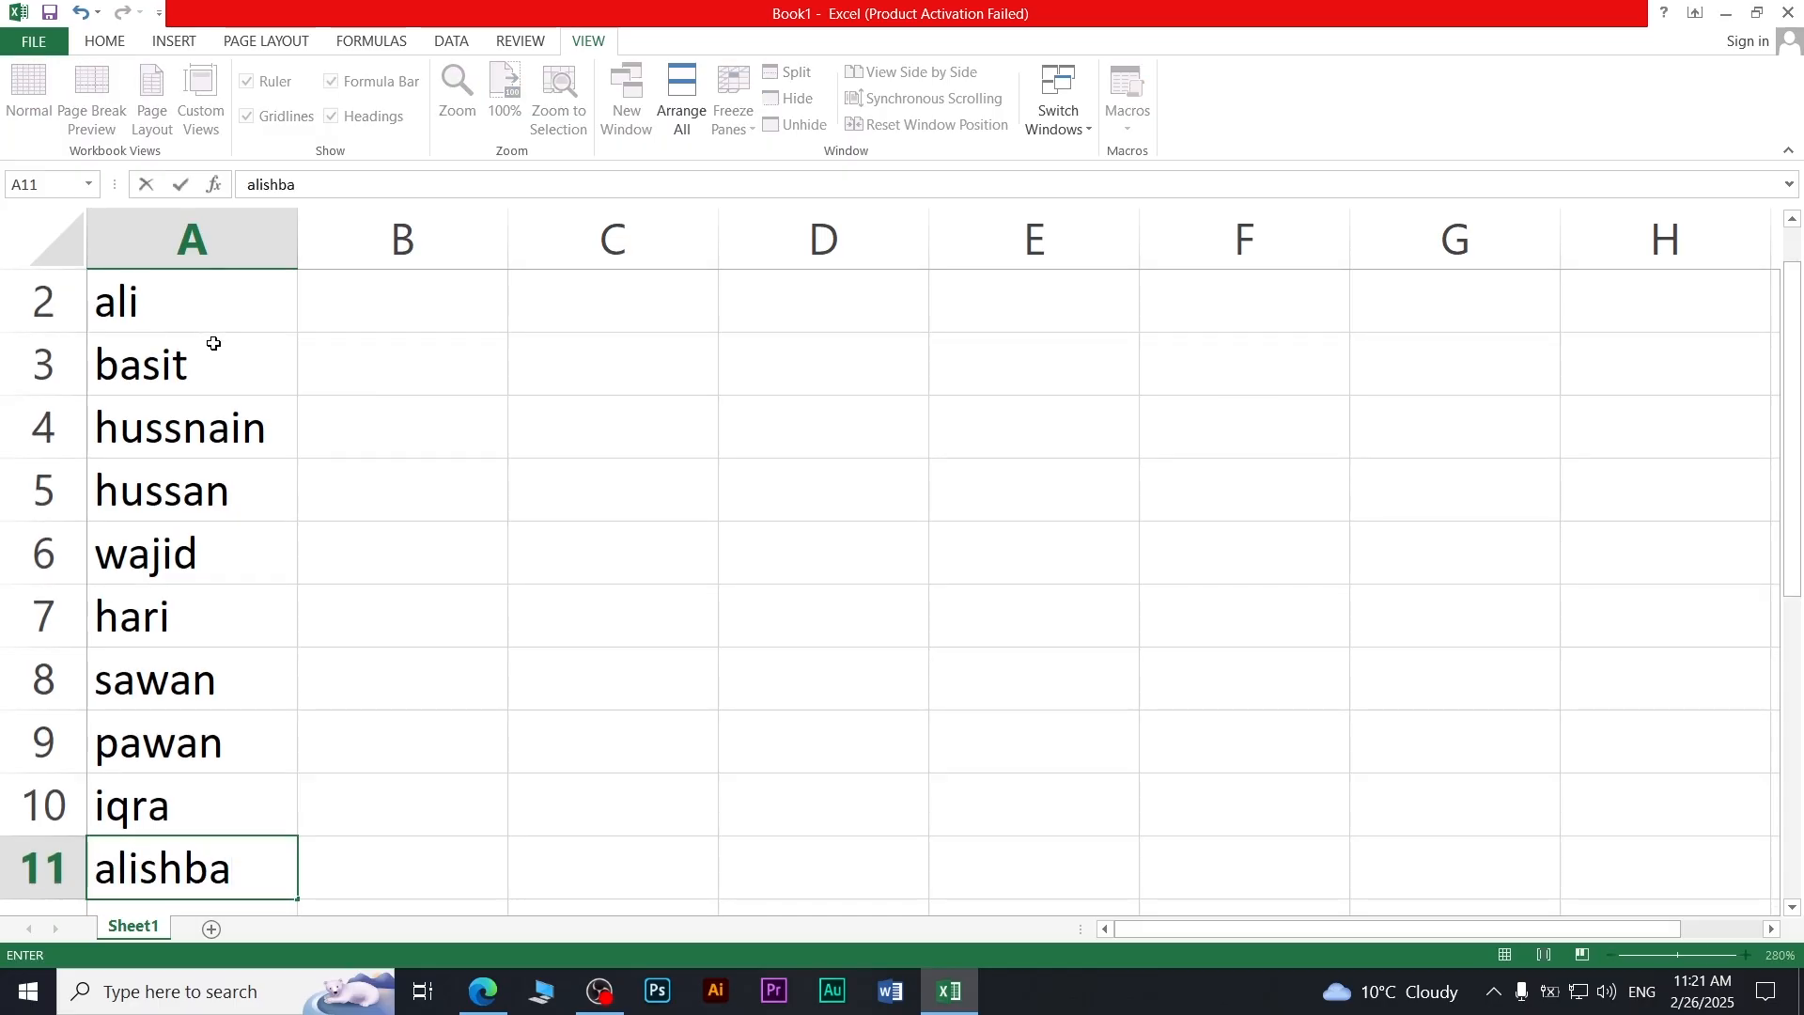
pyautogui.press('Return')
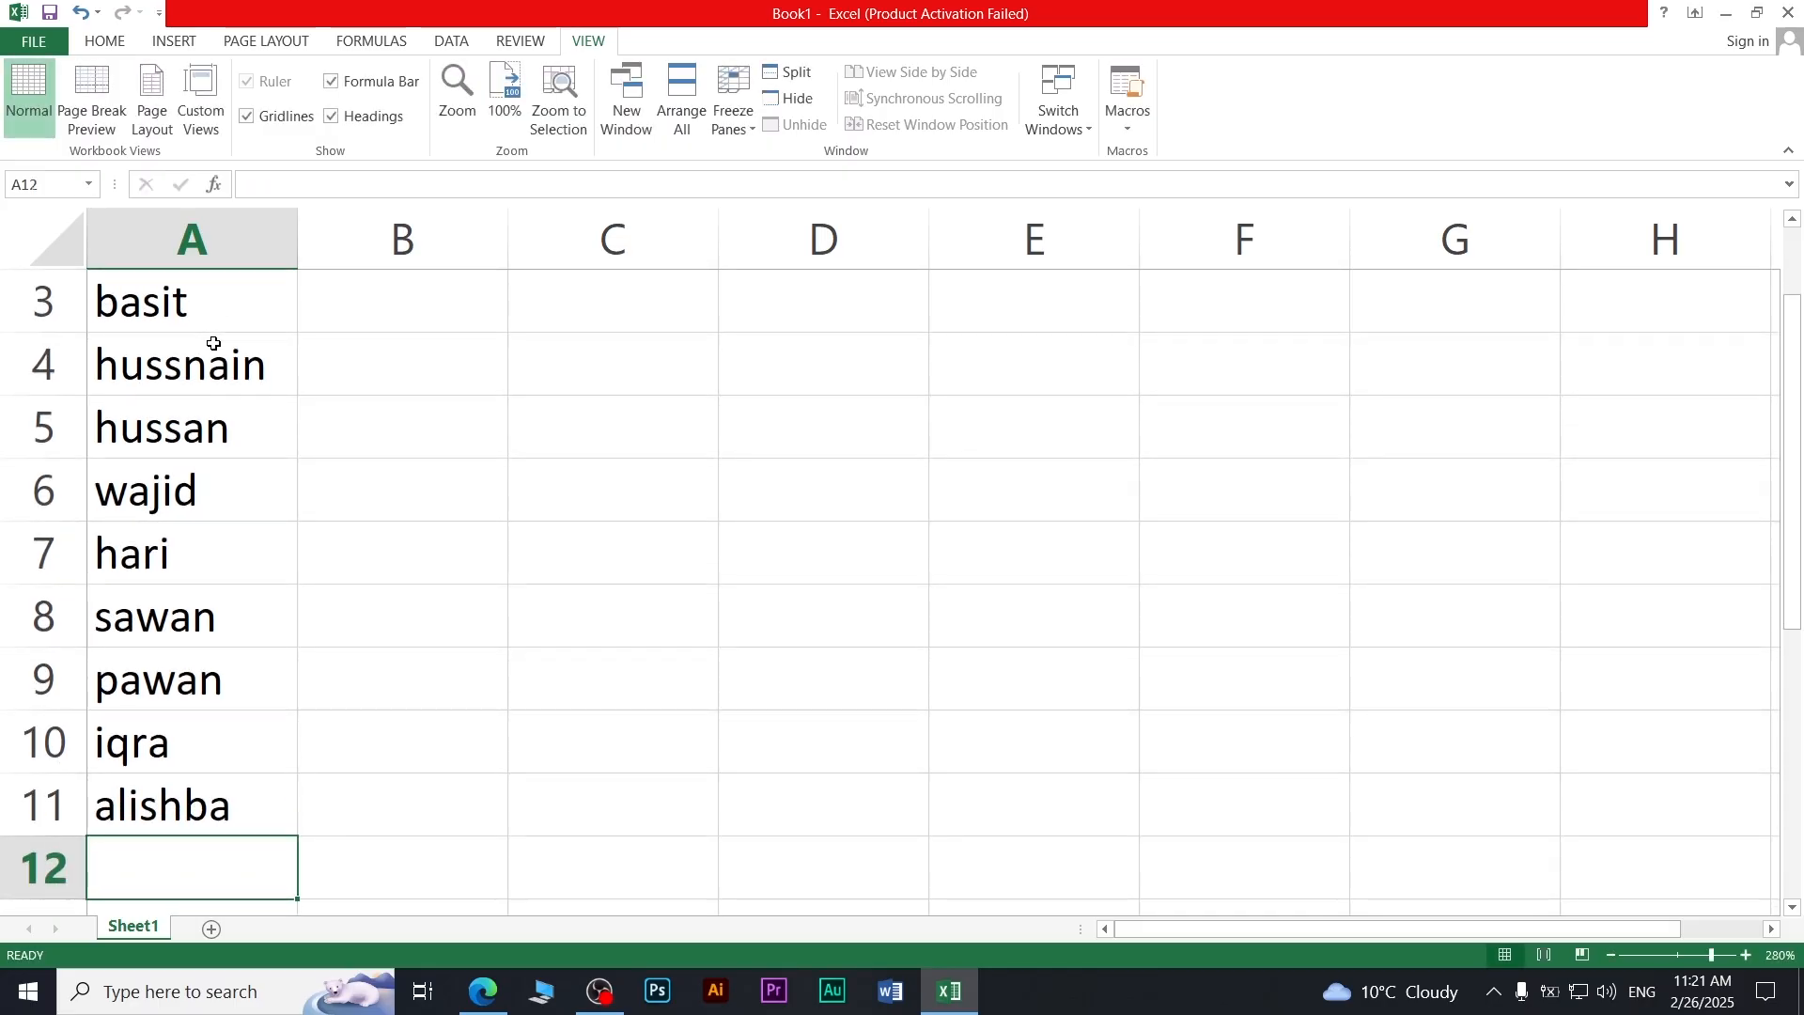
# - Complete the names column with the last four students' names in cells A12 through A15
pyautogui.write('nabi')
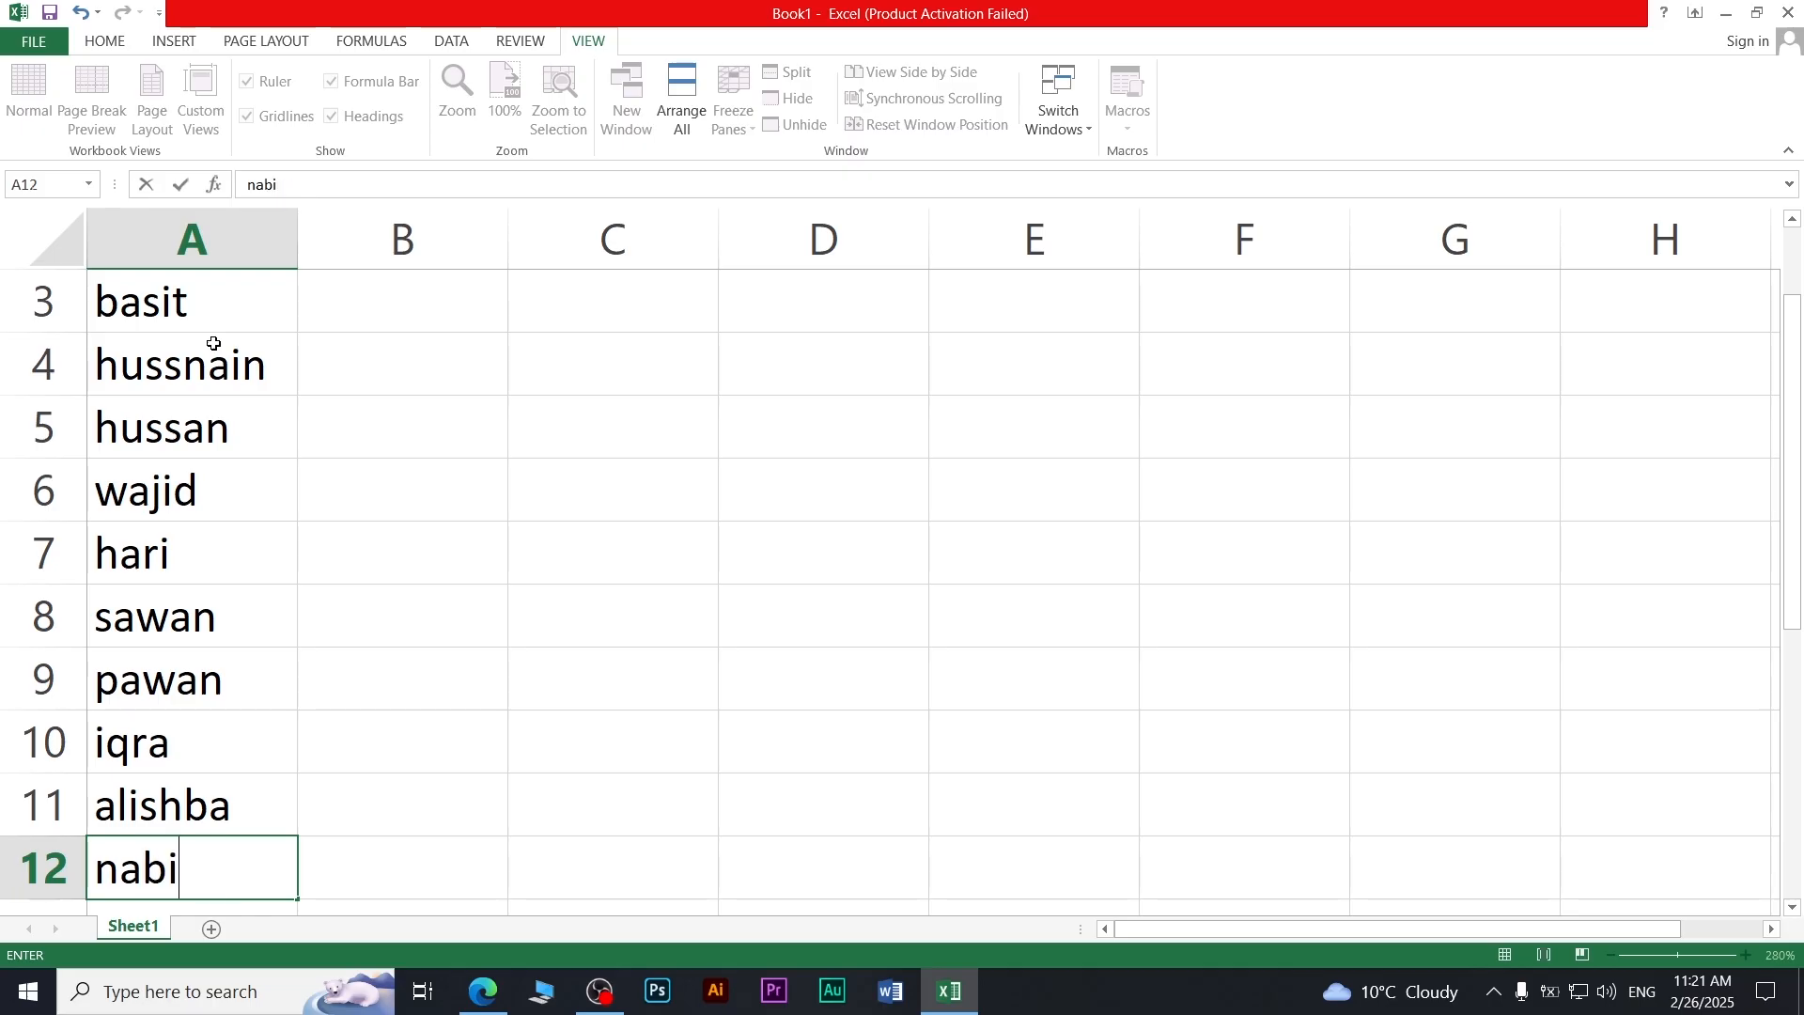
pyautogui.press('Return')
pyautogui.write('rehan')
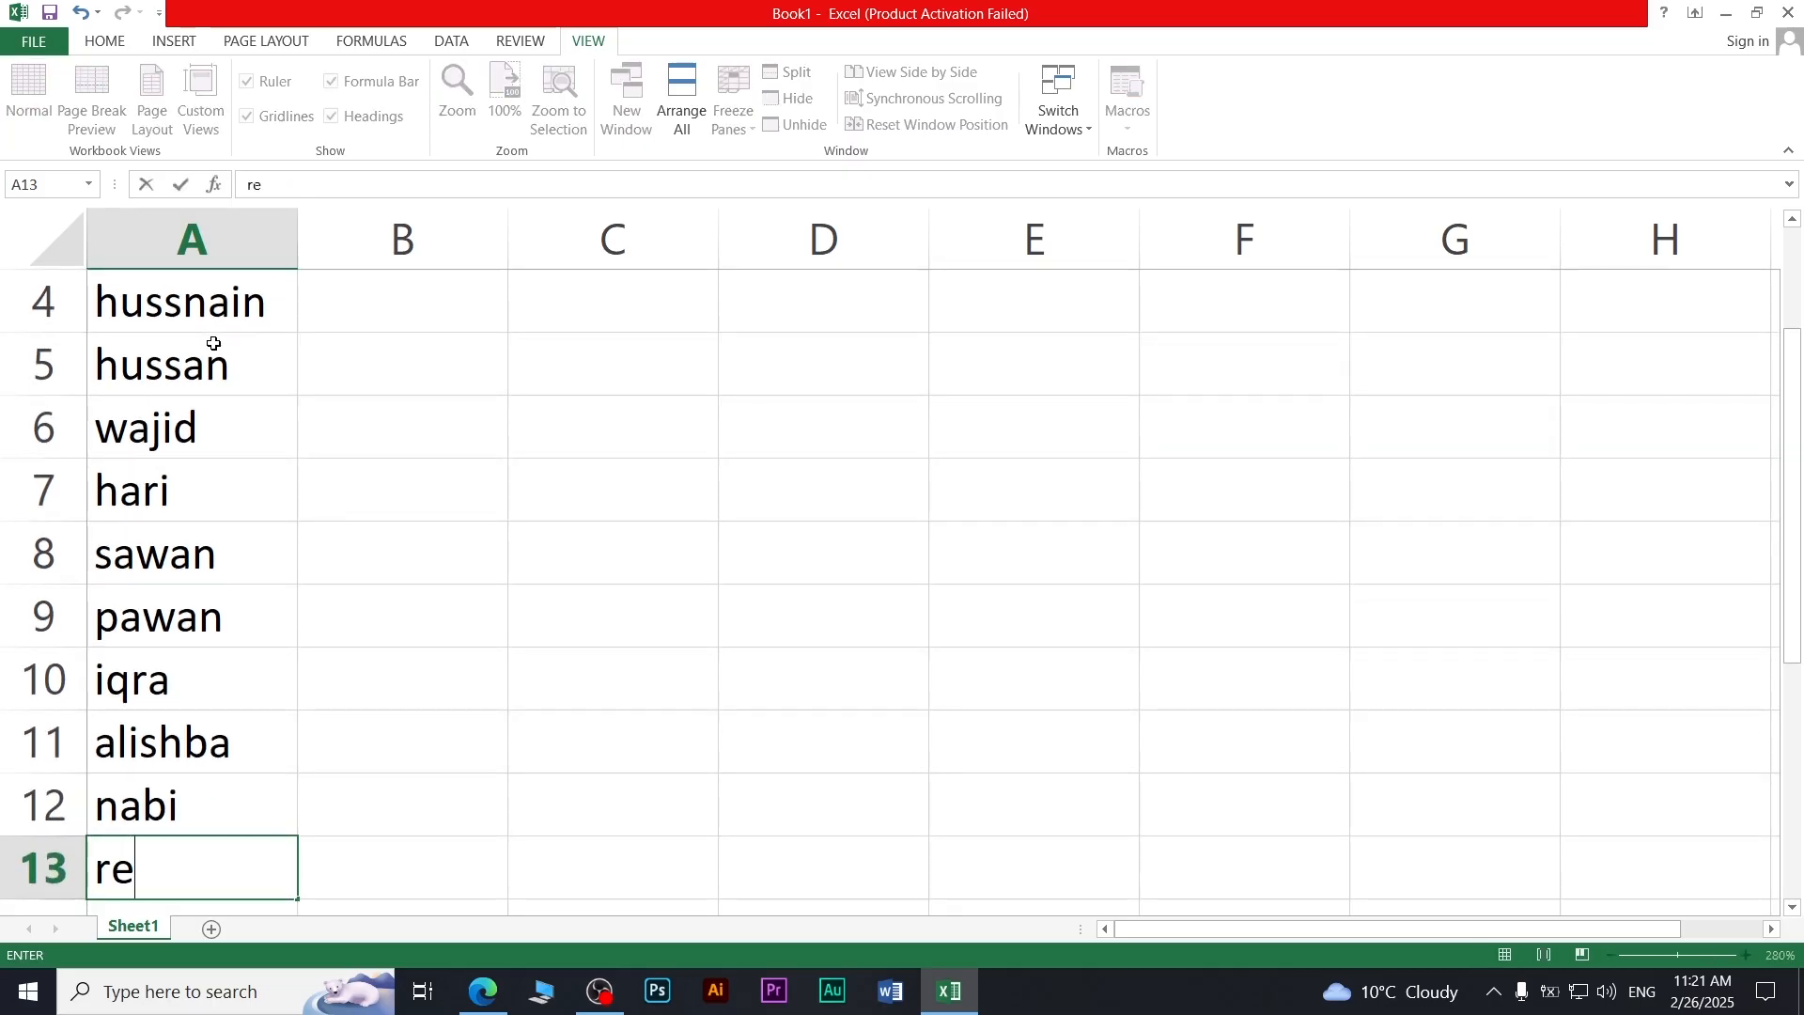
pyautogui.press('Return')
pyautogui.write('o')
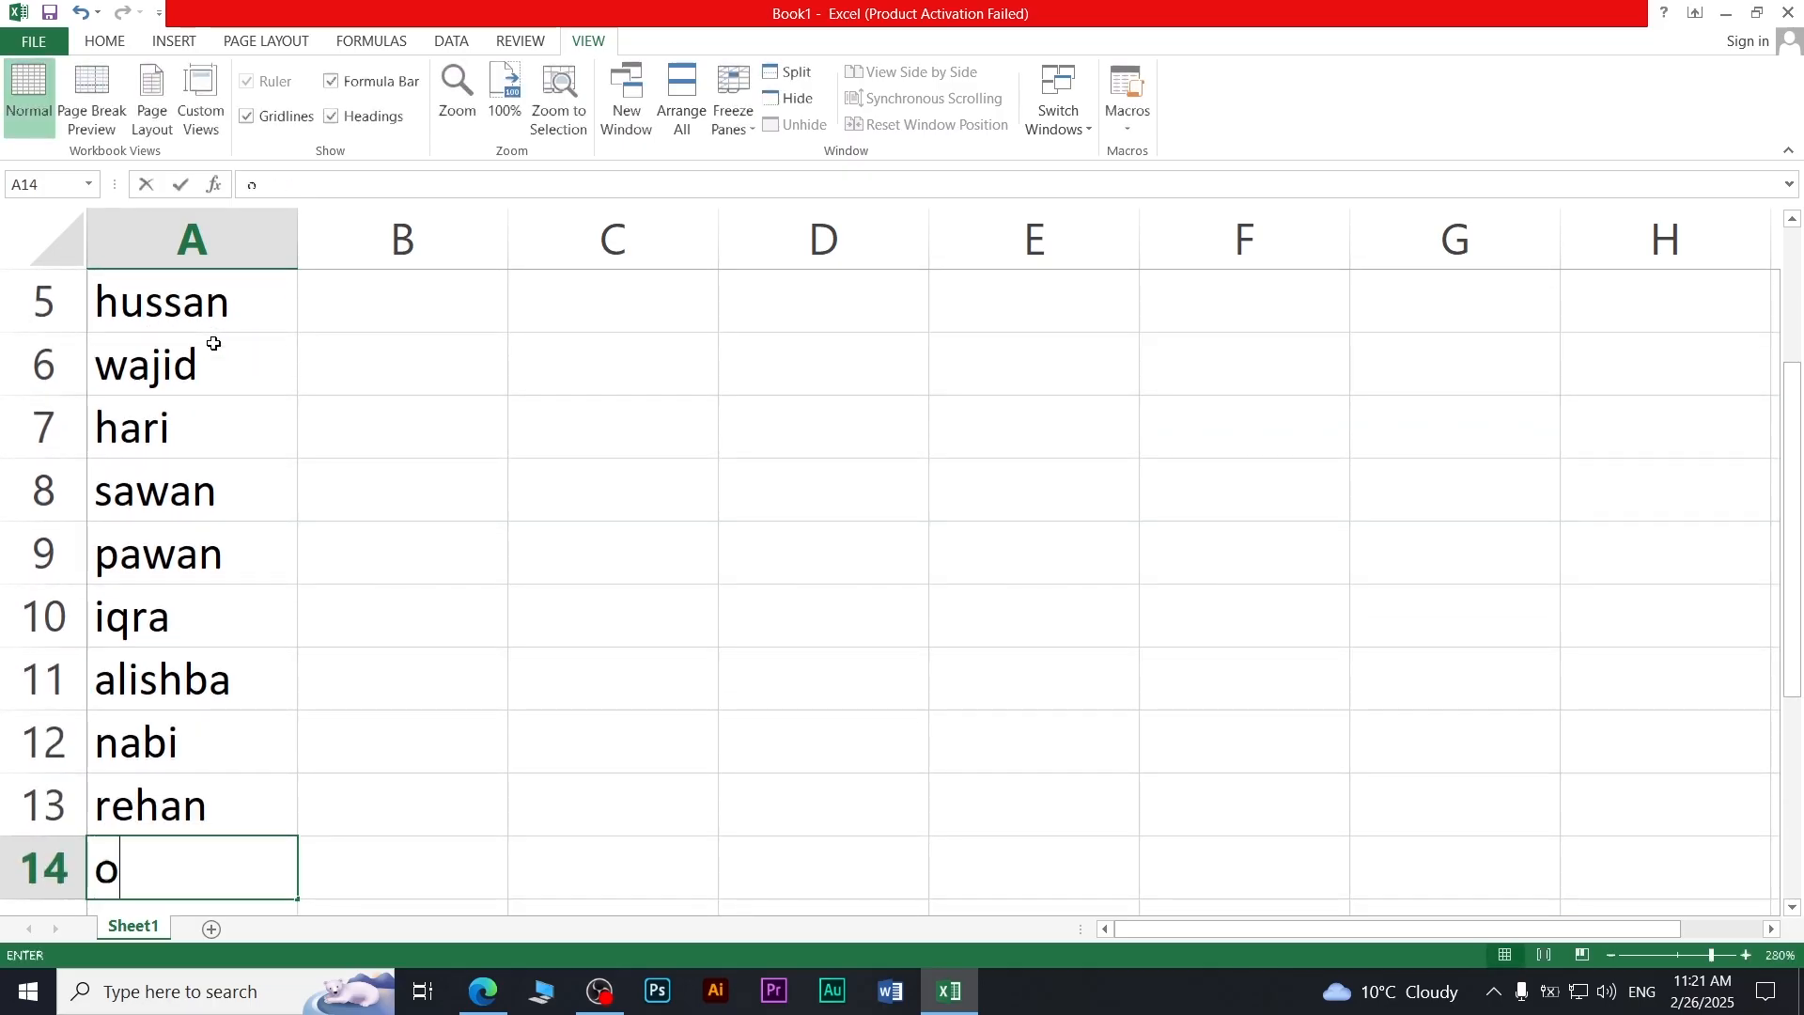
pyautogui.press('BackSpace')
pyautogui.write('rohan')
pyautogui.press('Return')
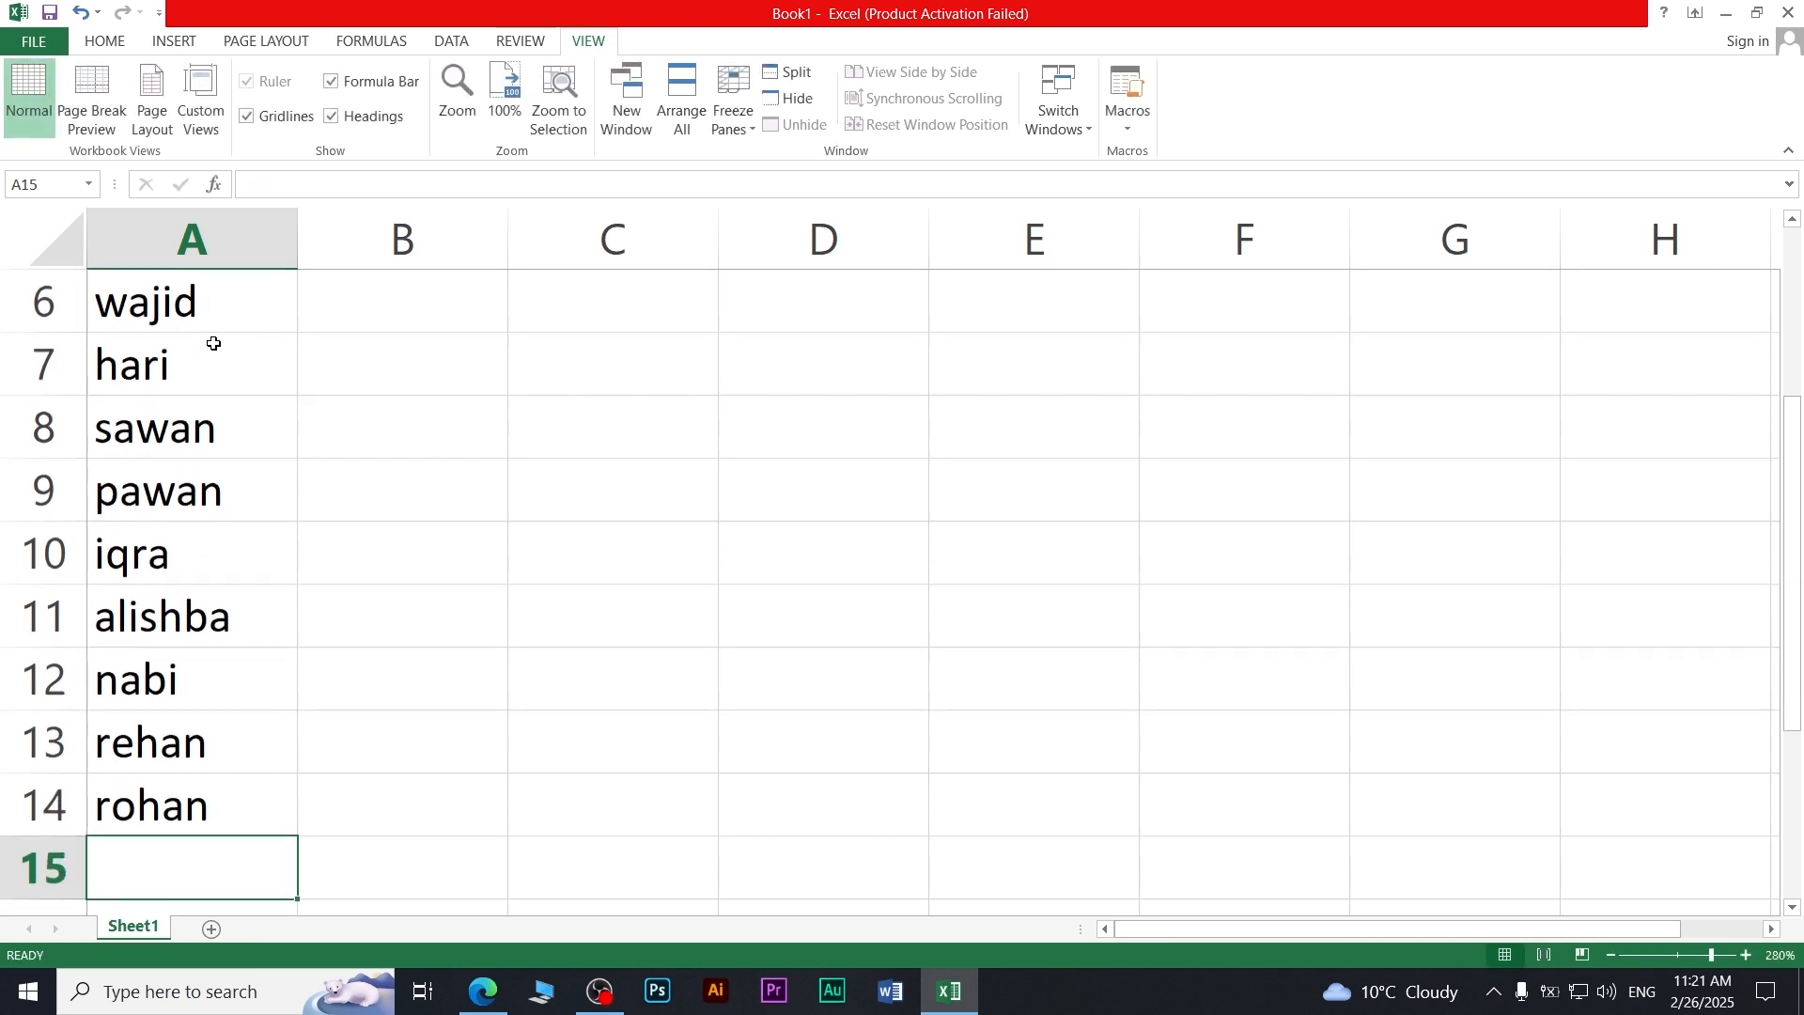
pyautogui.write('akash')
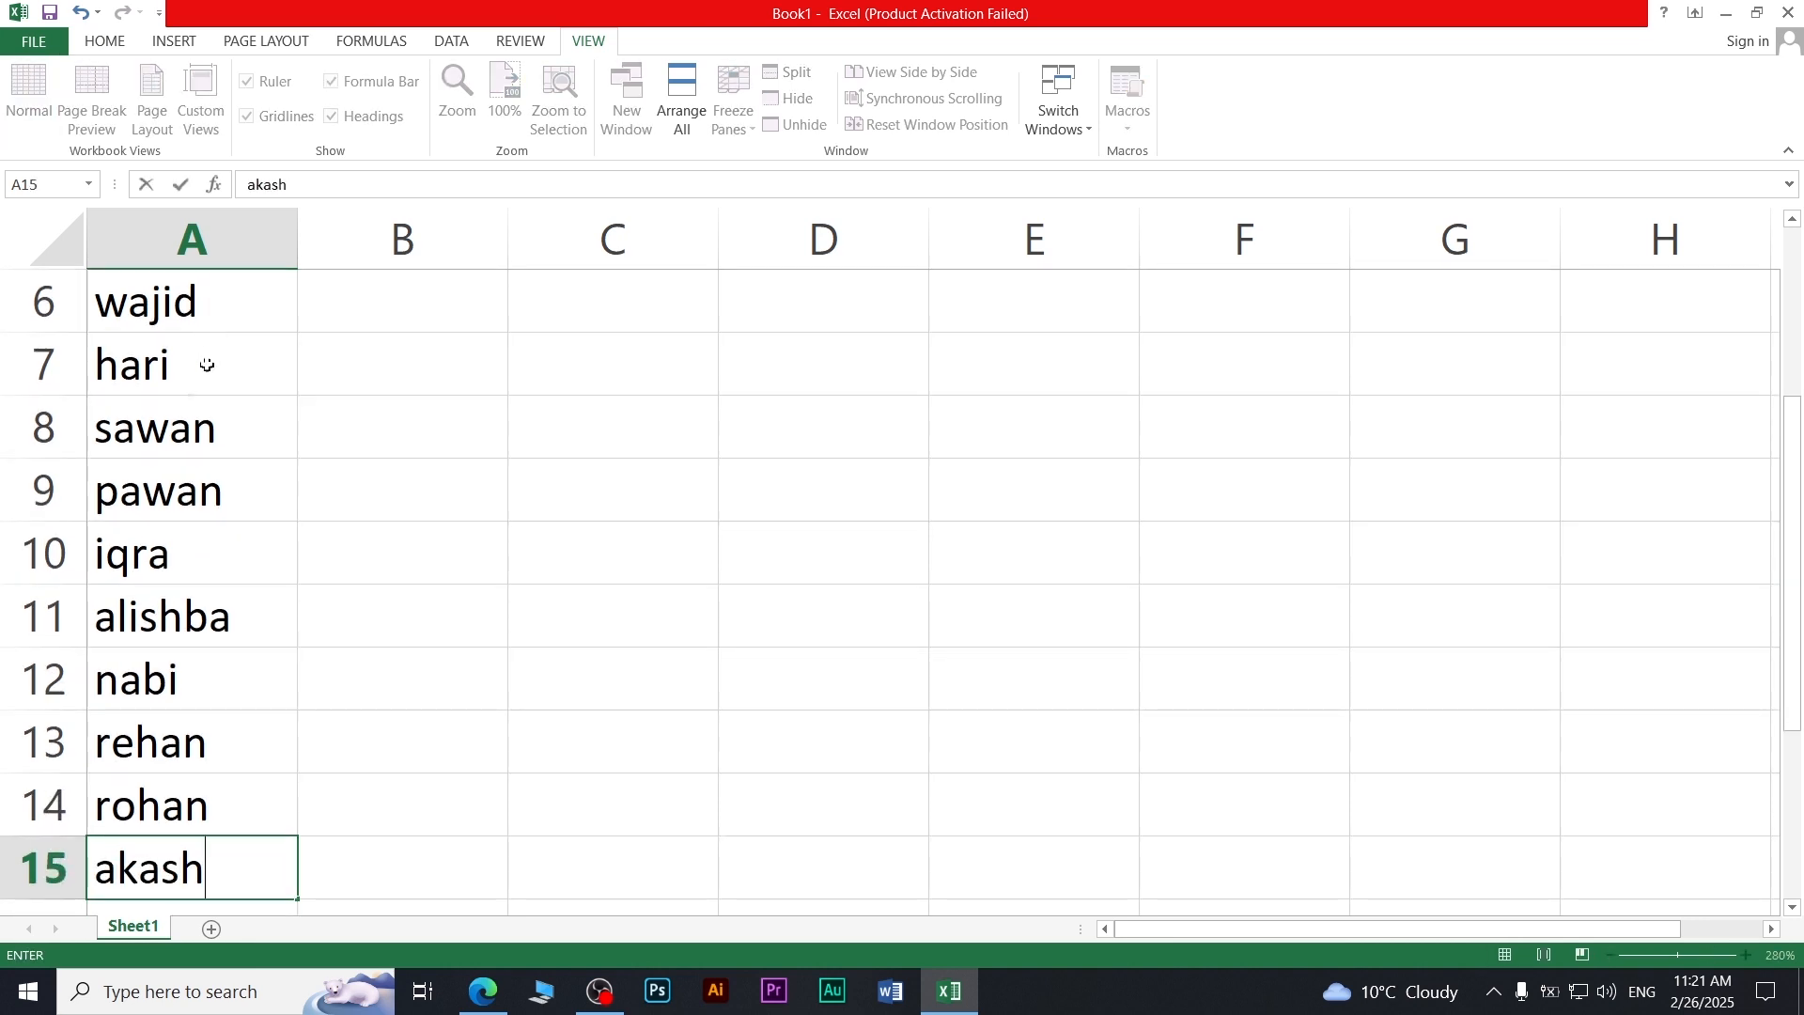
pyautogui.click(402, 575)
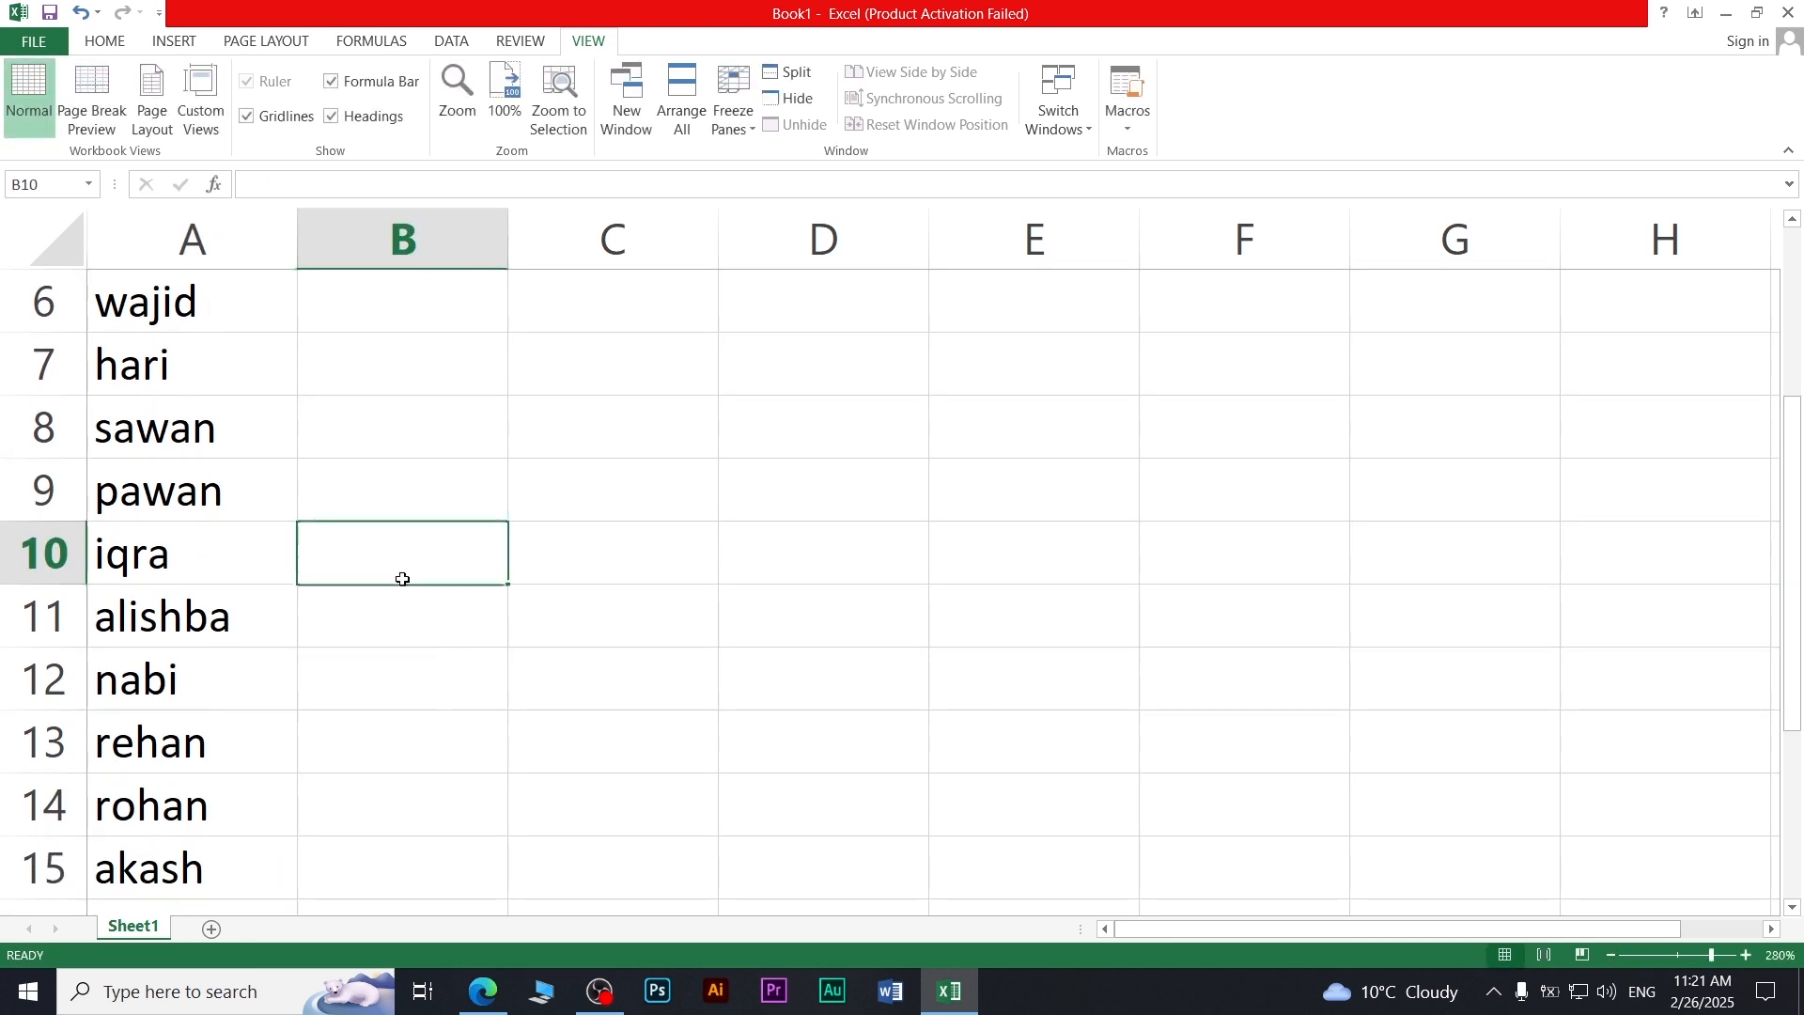
# - Enter the eng marks 52, 41 and 22 in cells B2 through B4
pyautogui.scroll(2, 404, 594)
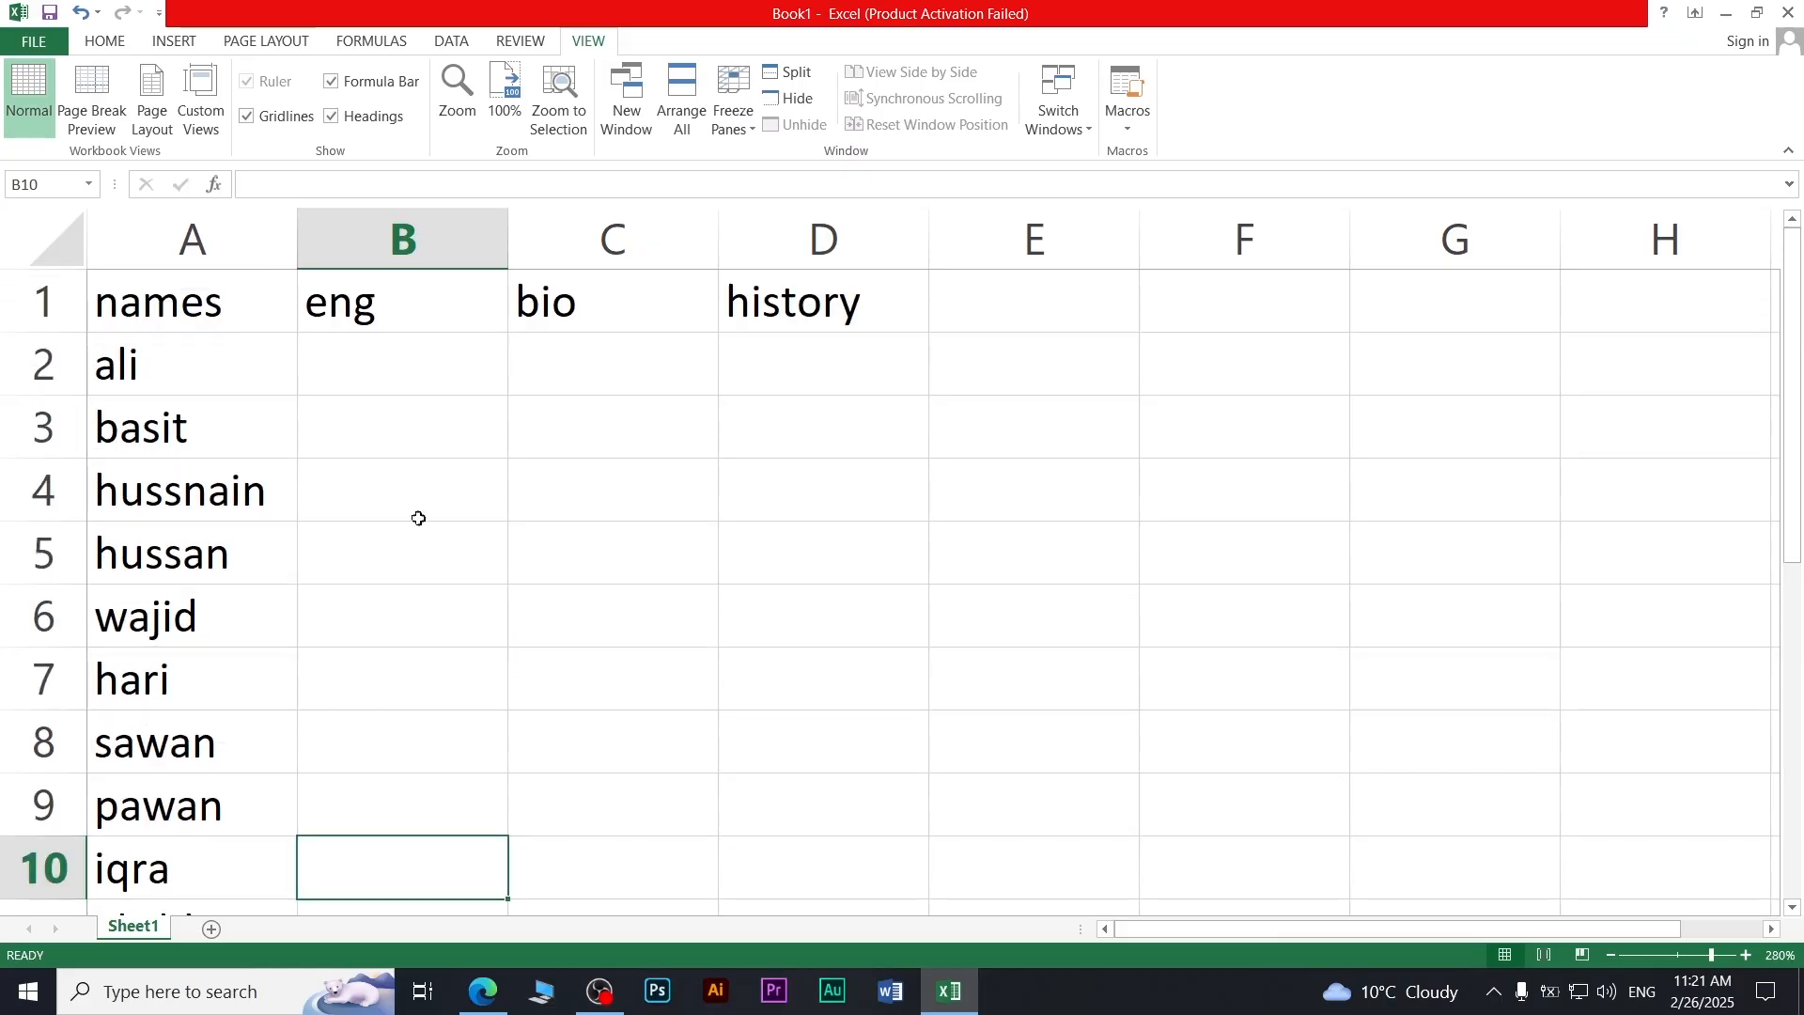
pyautogui.click(409, 386)
pyautogui.keyDown('ctrl'); pyautogui.scroll(-7, 407, 386); pyautogui.keyUp('ctrl')
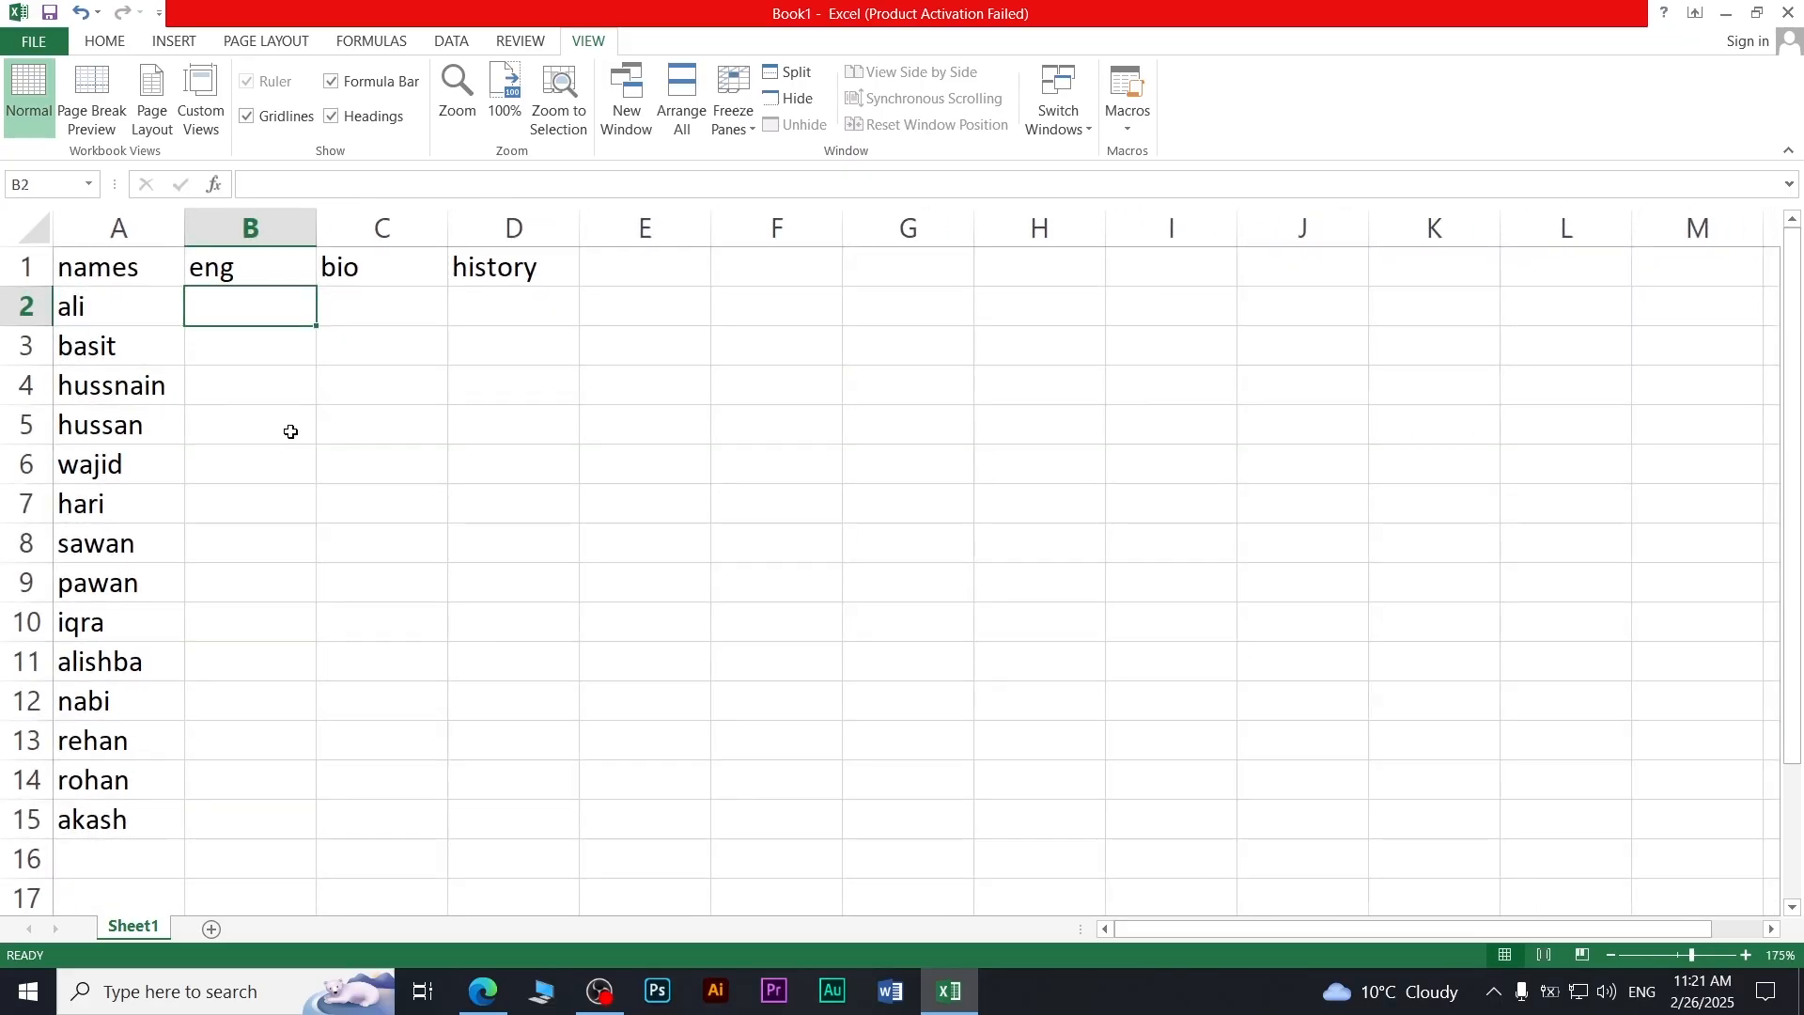
pyautogui.write('52')
pyautogui.press('Return')
pyautogui.write('3')
pyautogui.press('Return')
pyautogui.press('Up')
pyautogui.write('41')
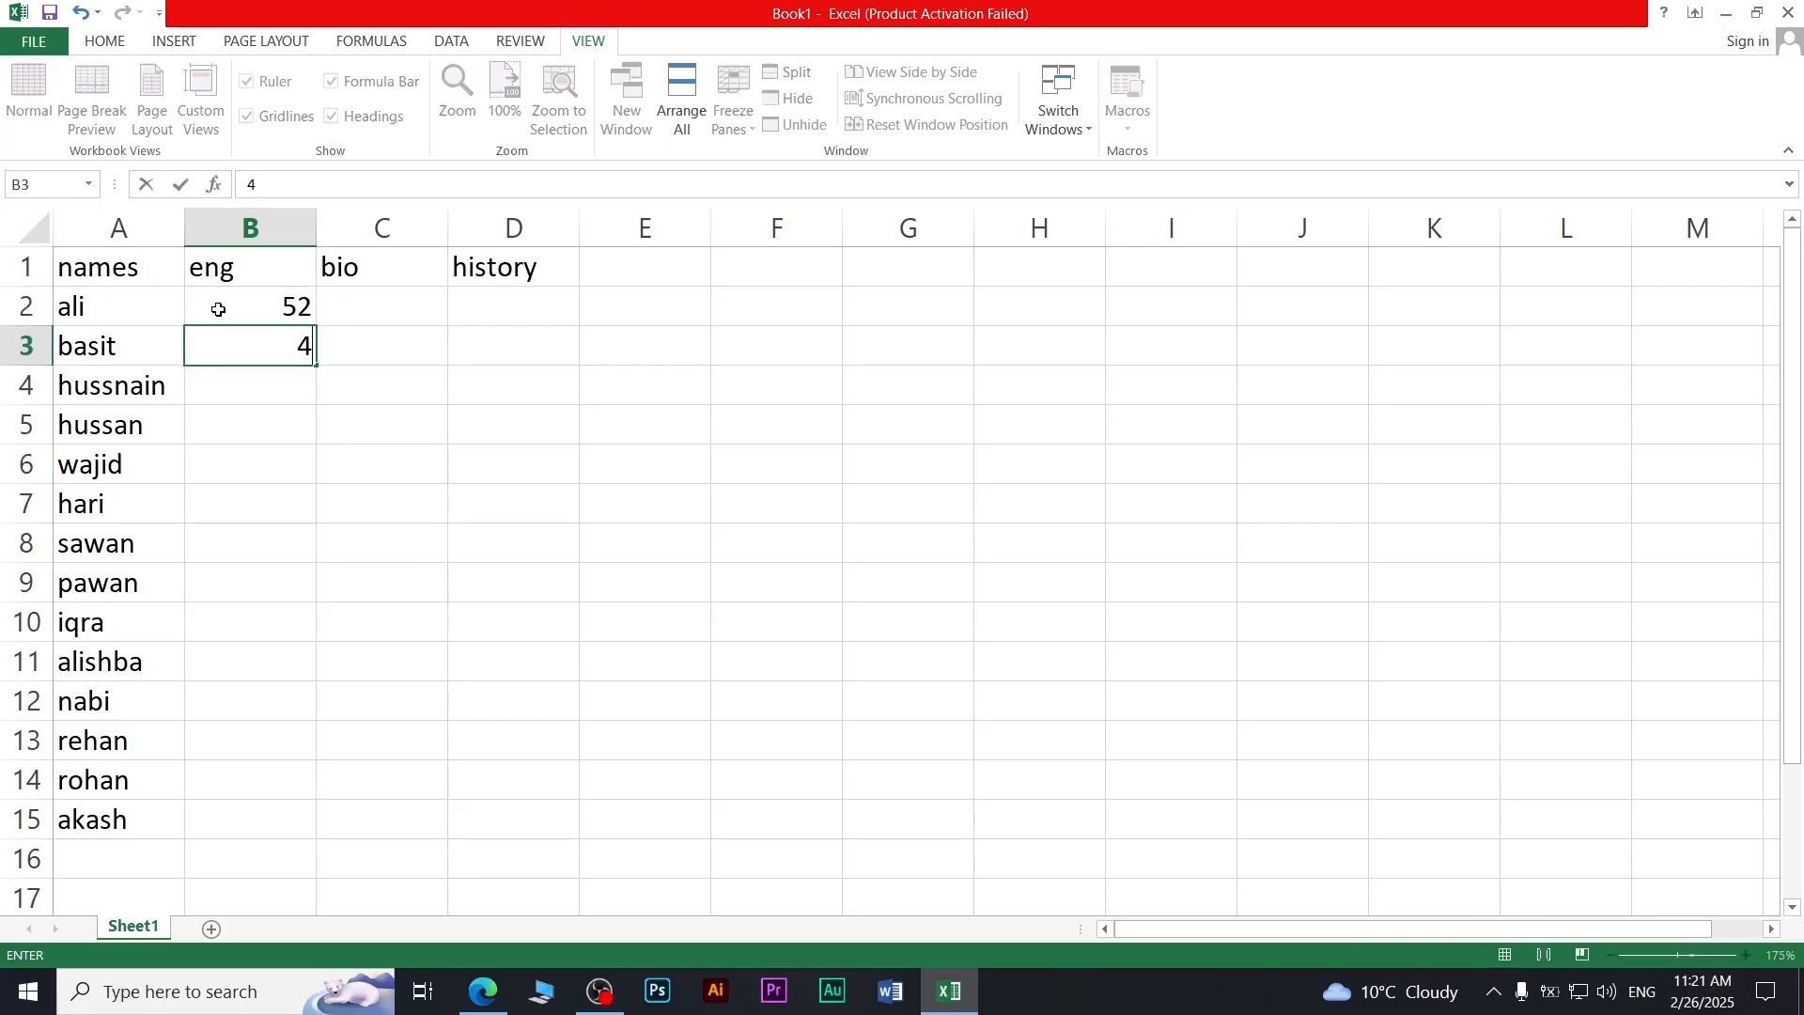
pyautogui.press('Return')
pyautogui.write('225')
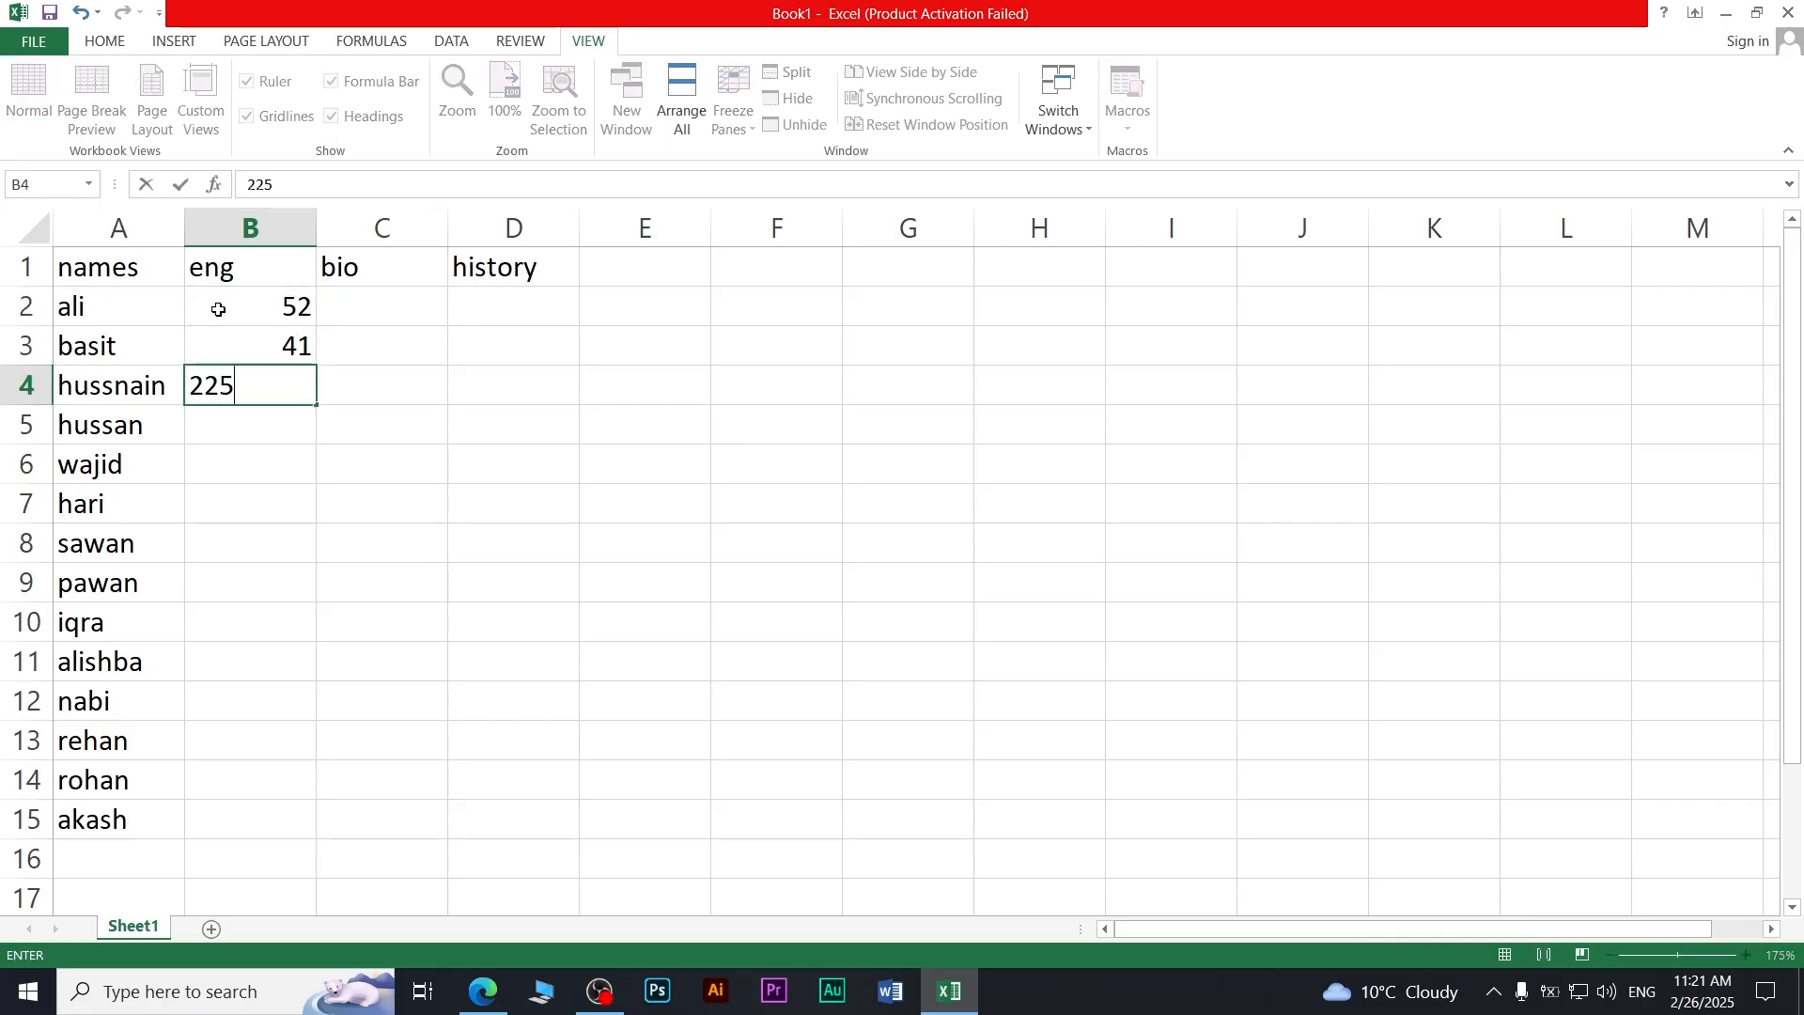
pyautogui.press('BackSpace')
pyautogui.press('Return')
# - Enter the eng marks 22, 52, 32, 55 and 48 in cells B5 through B9
pyautogui.write('22')
pyautogui.press('Return')
pyautogui.write('52')
pyautogui.press('Return')
pyautogui.write('32')
pyautogui.press('Return')
pyautogui.write('55')
pyautogui.press('Return')
pyautogui.write('48')
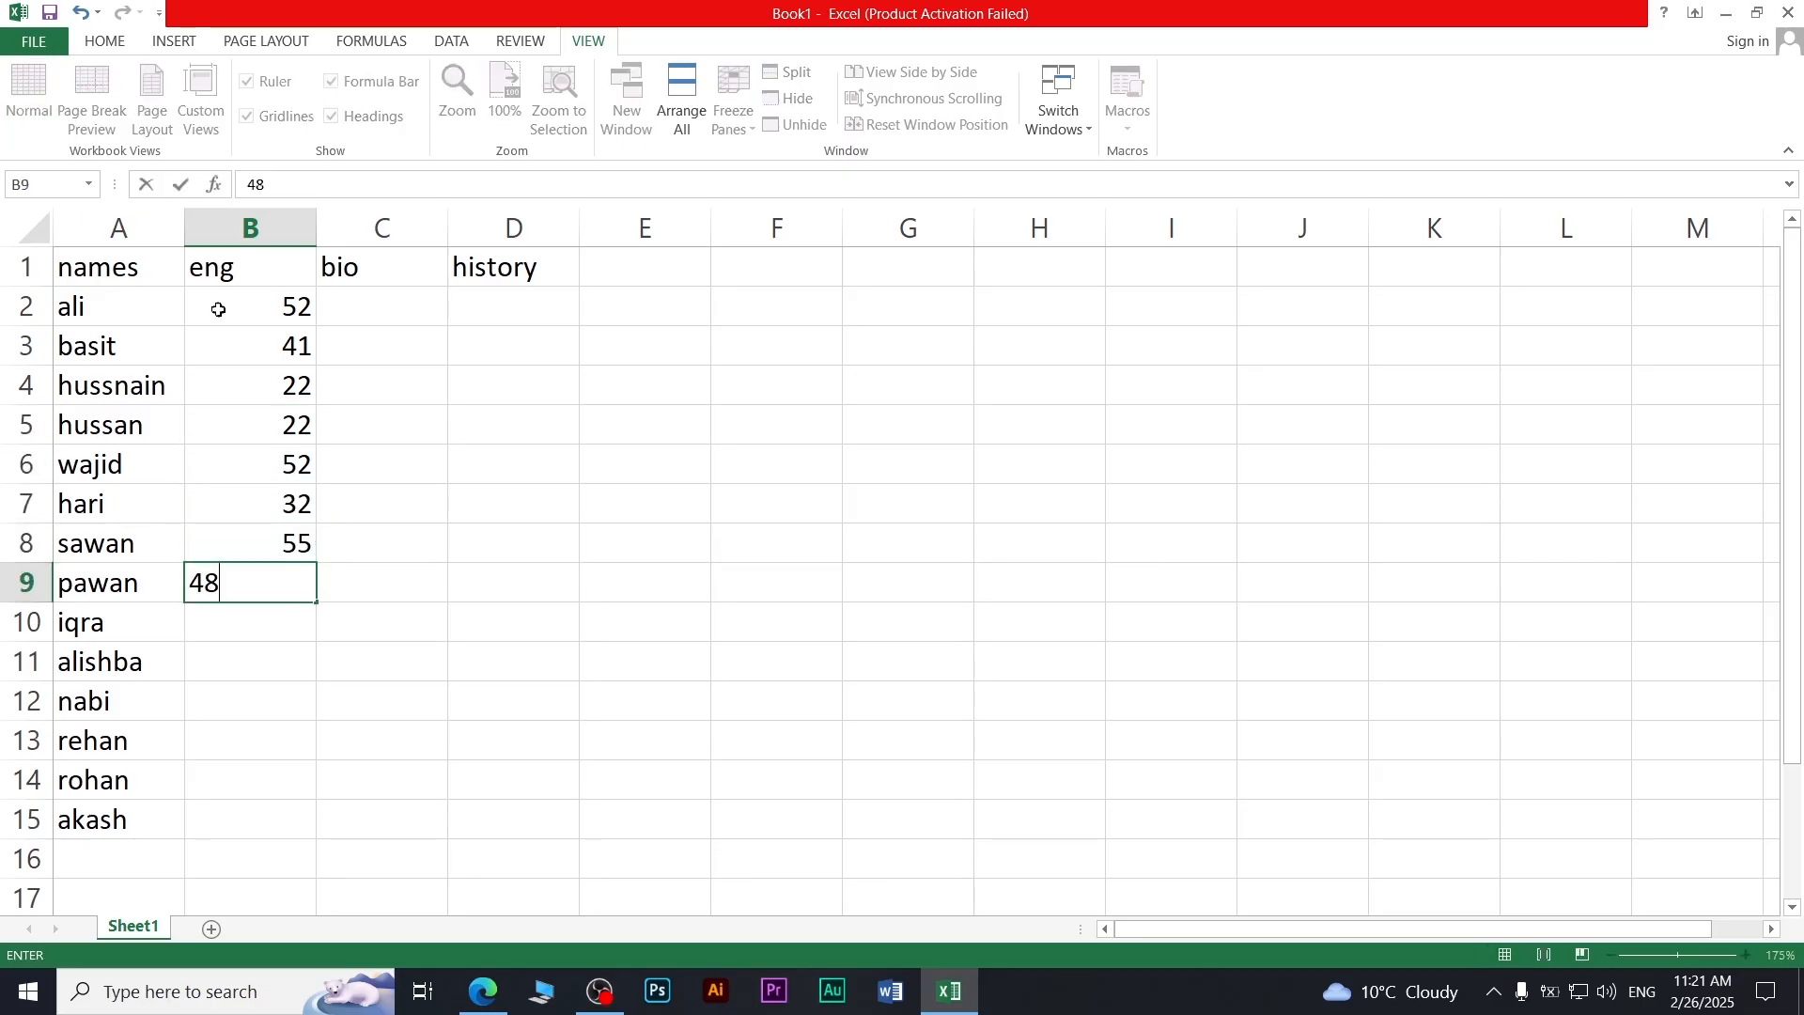
pyautogui.press('Return')
# - Complete the eng column with the marks 95, 65, 55, 24, 21 and 33 in cells B10 through B15
pyautogui.write('95')
pyautogui.press('Return')
pyautogui.write('65')
pyautogui.press('Return')
pyautogui.write('55')
pyautogui.press('Return')
pyautogui.write('24')
pyautogui.press('Return')
pyautogui.write('21')
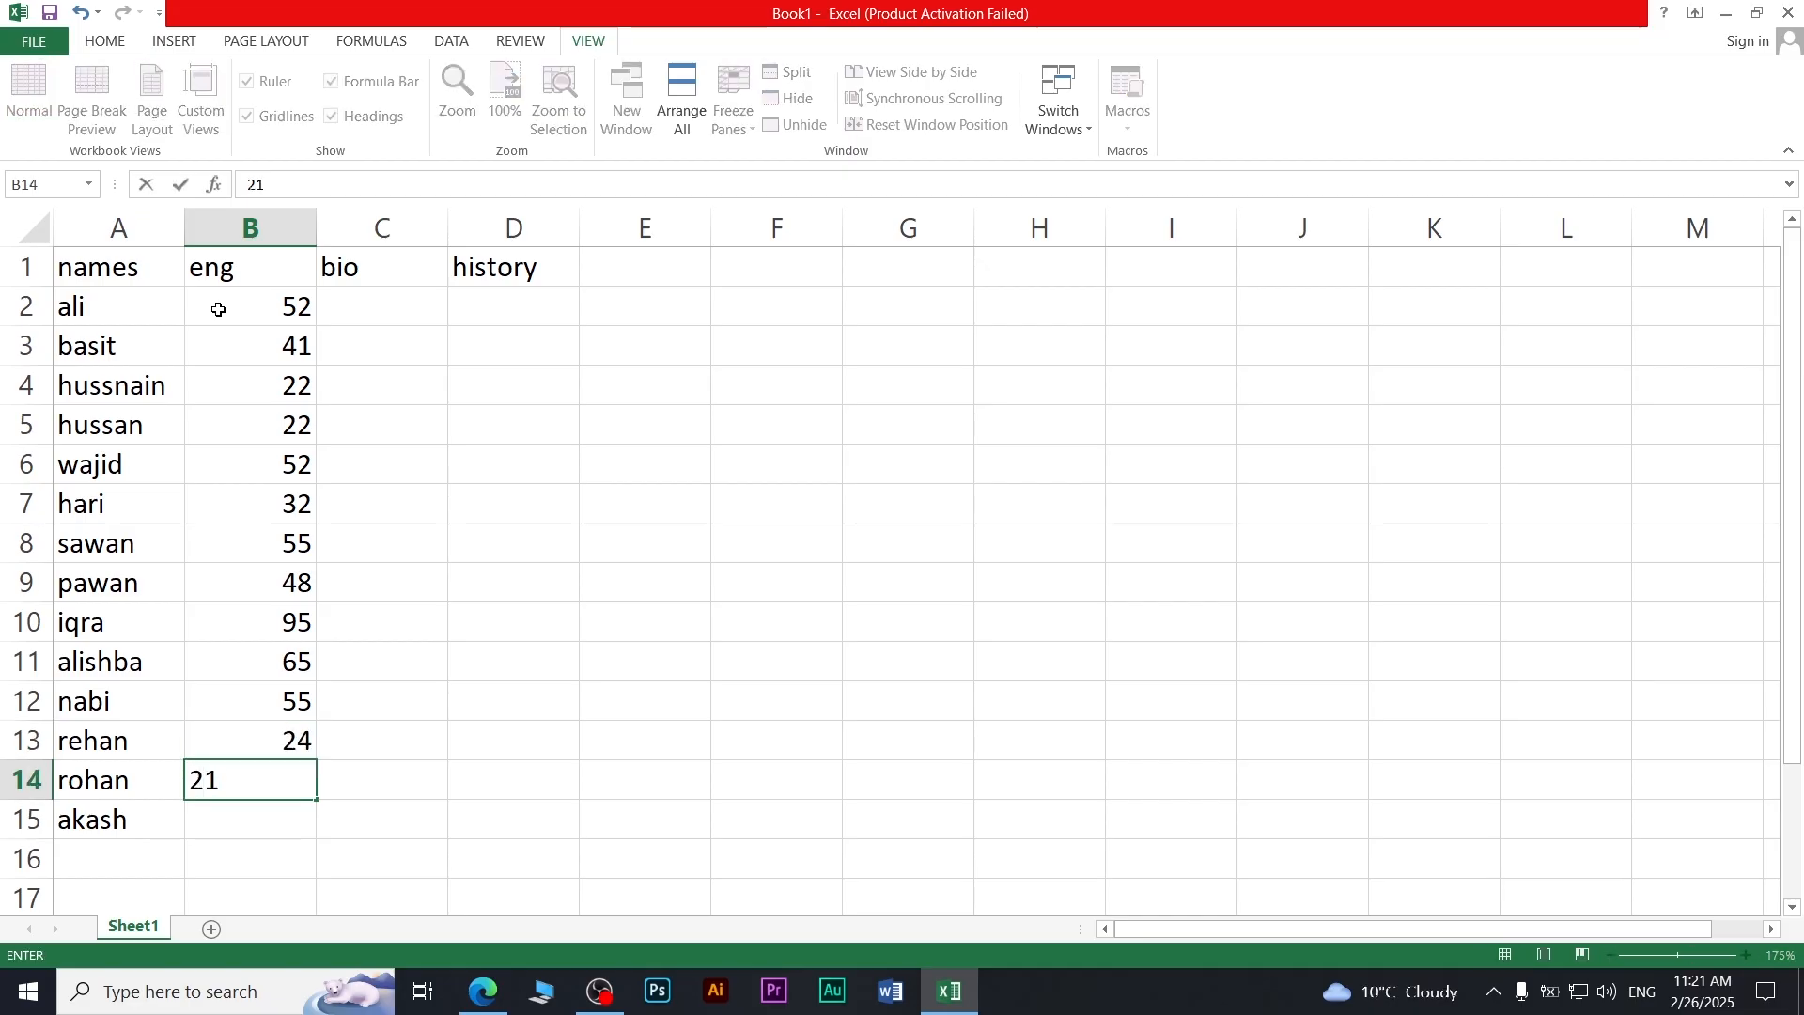
pyautogui.press('Return')
pyautogui.write('330')
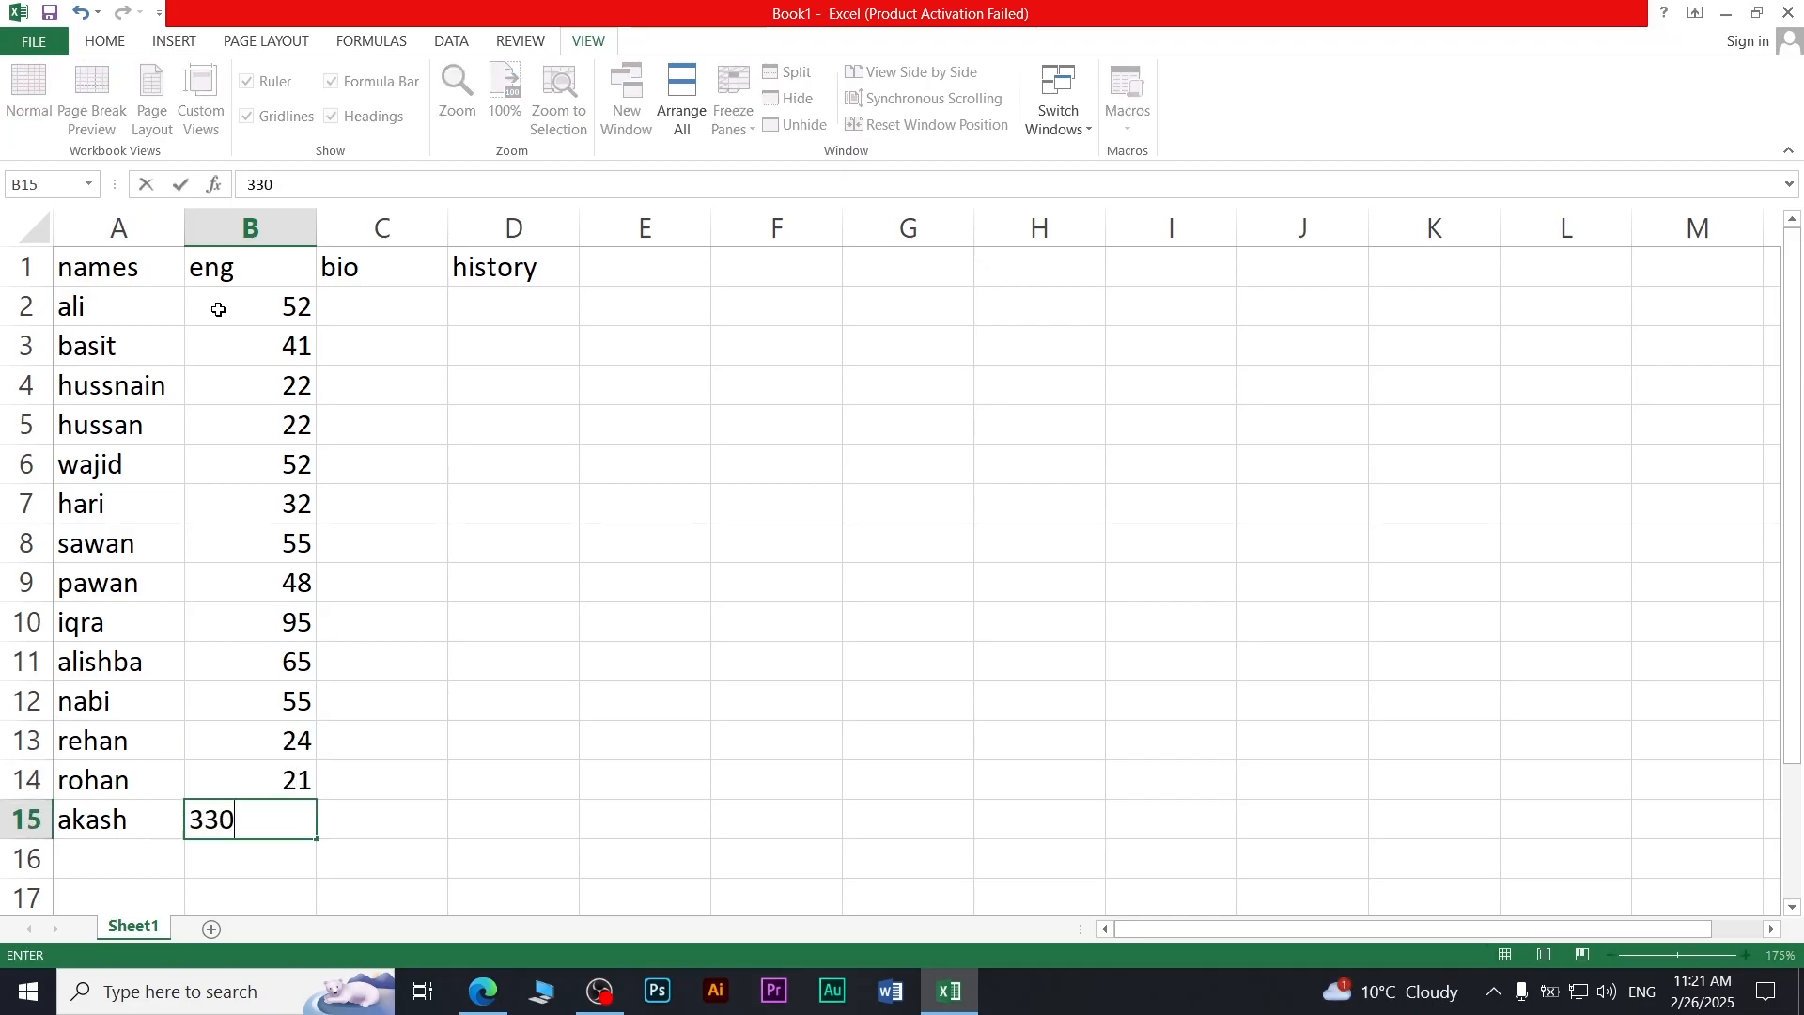
pyautogui.press('Tab')
# - Enter the bio marks 52, 36, 32, 45 and 85 in cells C2 through C6
pyautogui.press('Up')
pyautogui.press('Up')
pyautogui.press('Up')
pyautogui.press('Up')
pyautogui.press('Up')
pyautogui.press('Up')
pyautogui.press('Up')
pyautogui.press('Up')
pyautogui.press('Up')
pyautogui.press('Up')
pyautogui.press('Up')
pyautogui.press('Up')
pyautogui.press('Up')
pyautogui.press('Down')
pyautogui.press('Up')
pyautogui.write('52')
pyautogui.press('Return')
pyautogui.write('36')
pyautogui.press('Return')
pyautogui.write('32')
pyautogui.press('Return')
pyautogui.write('45')
pyautogui.press('Return')
pyautogui.write('85')
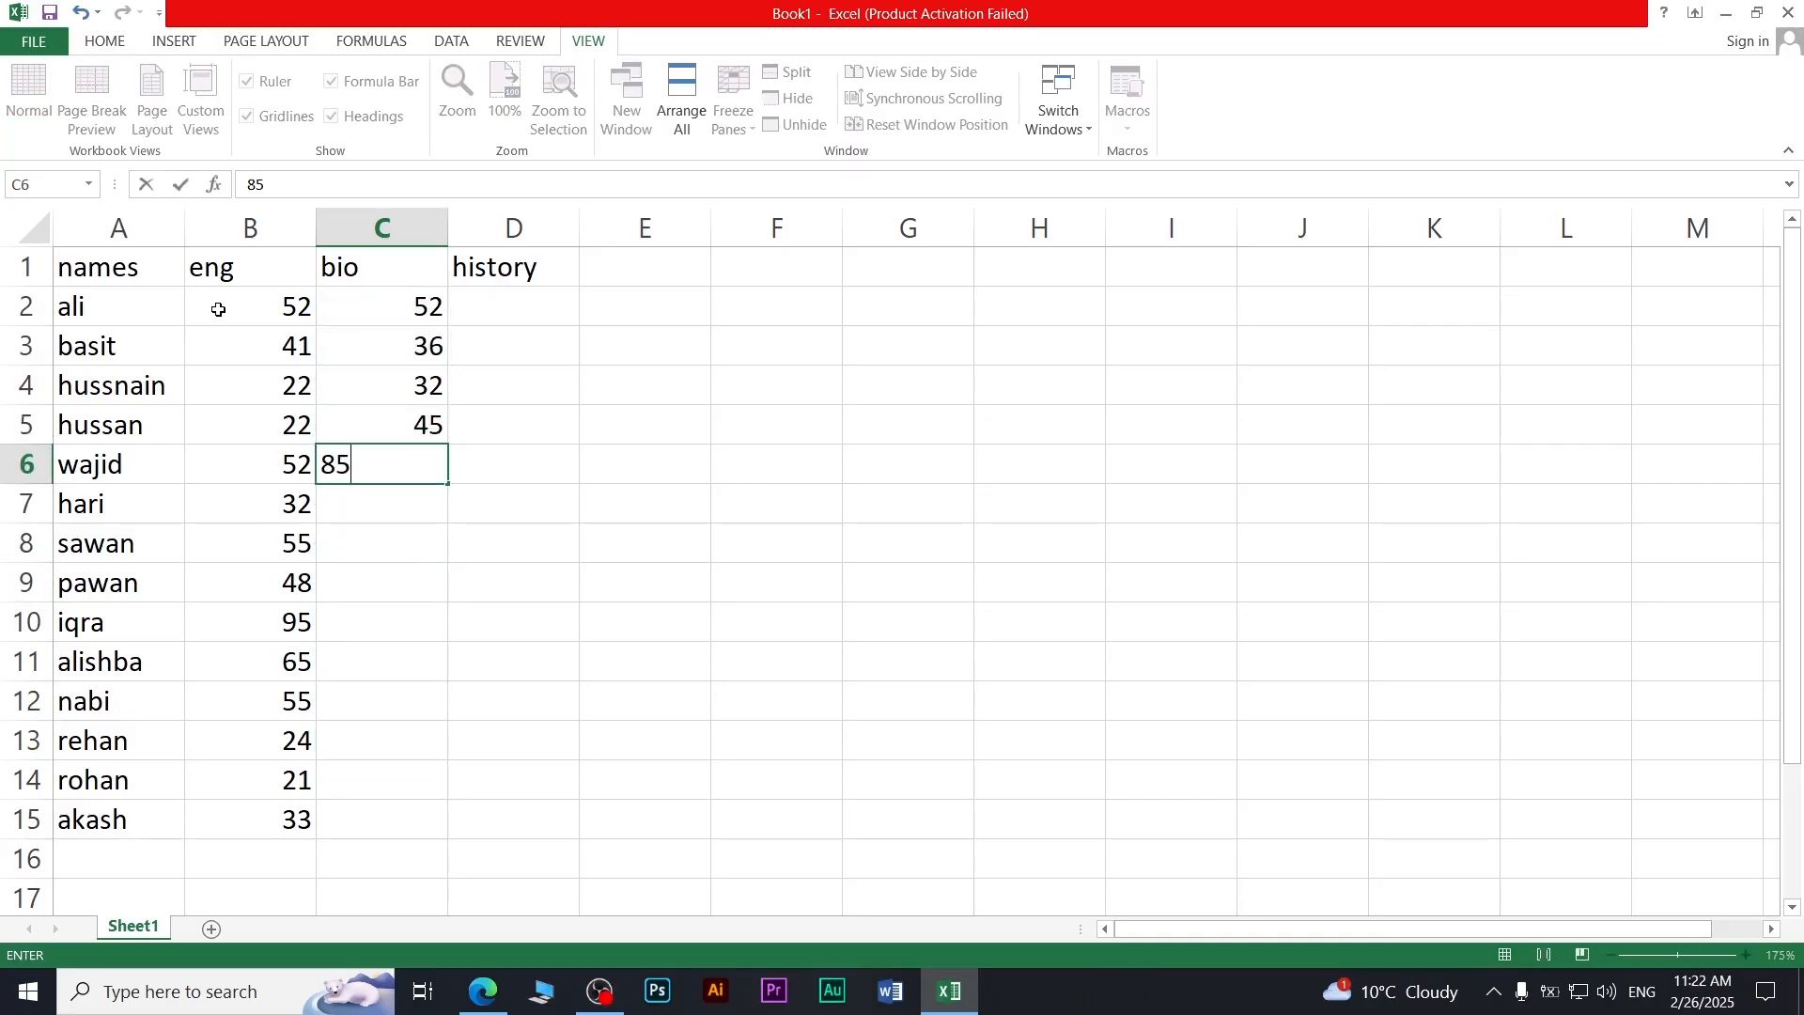
pyautogui.press('Return')
# - Enter the bio marks 65, 45, 85, 54 and 74 in cells C7 through C11
pyautogui.write('65')
pyautogui.press('Return')
pyautogui.write('45')
pyautogui.press('Return')
pyautogui.write('85')
pyautogui.press('Return')
pyautogui.write('54')
pyautogui.press('Return')
pyautogui.write('74')
pyautogui.press('Return')
# - Complete the bio column with the marks 55, 52, 32 and 12 in cells C12 through C15
pyautogui.write('55')
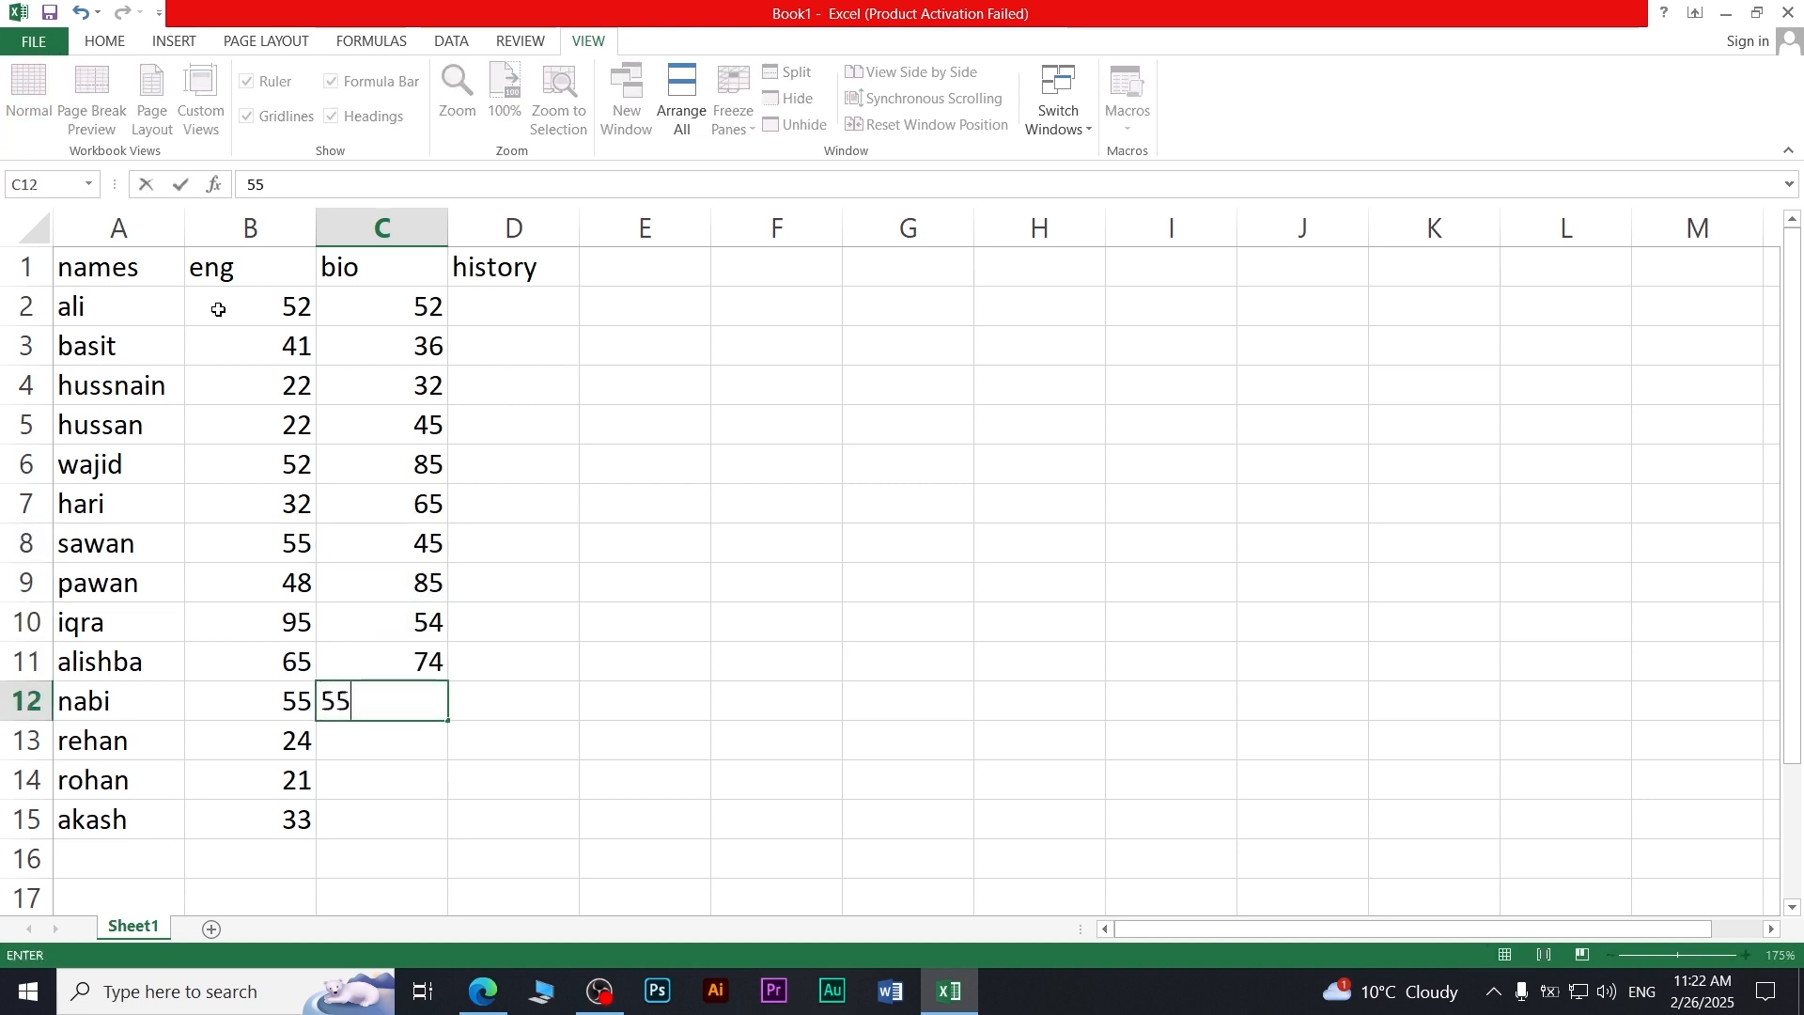
pyautogui.press('Return')
pyautogui.write('52')
pyautogui.press('Return')
pyautogui.write('32')
pyautogui.press('Return')
pyautogui.write('12')
pyautogui.press('Right')
# - Enter the history marks 12, 52, 32, 45 and 85 in cells D2 through D6
pyautogui.press('Up')
pyautogui.press('Up')
pyautogui.press('Up')
pyautogui.press('Up')
pyautogui.press('Up')
pyautogui.press('Up')
pyautogui.press('Up')
pyautogui.press('Up')
pyautogui.press('Up')
pyautogui.press('Up')
pyautogui.press('Up')
pyautogui.press('Up')
pyautogui.press('Up')
pyautogui.press('Up')
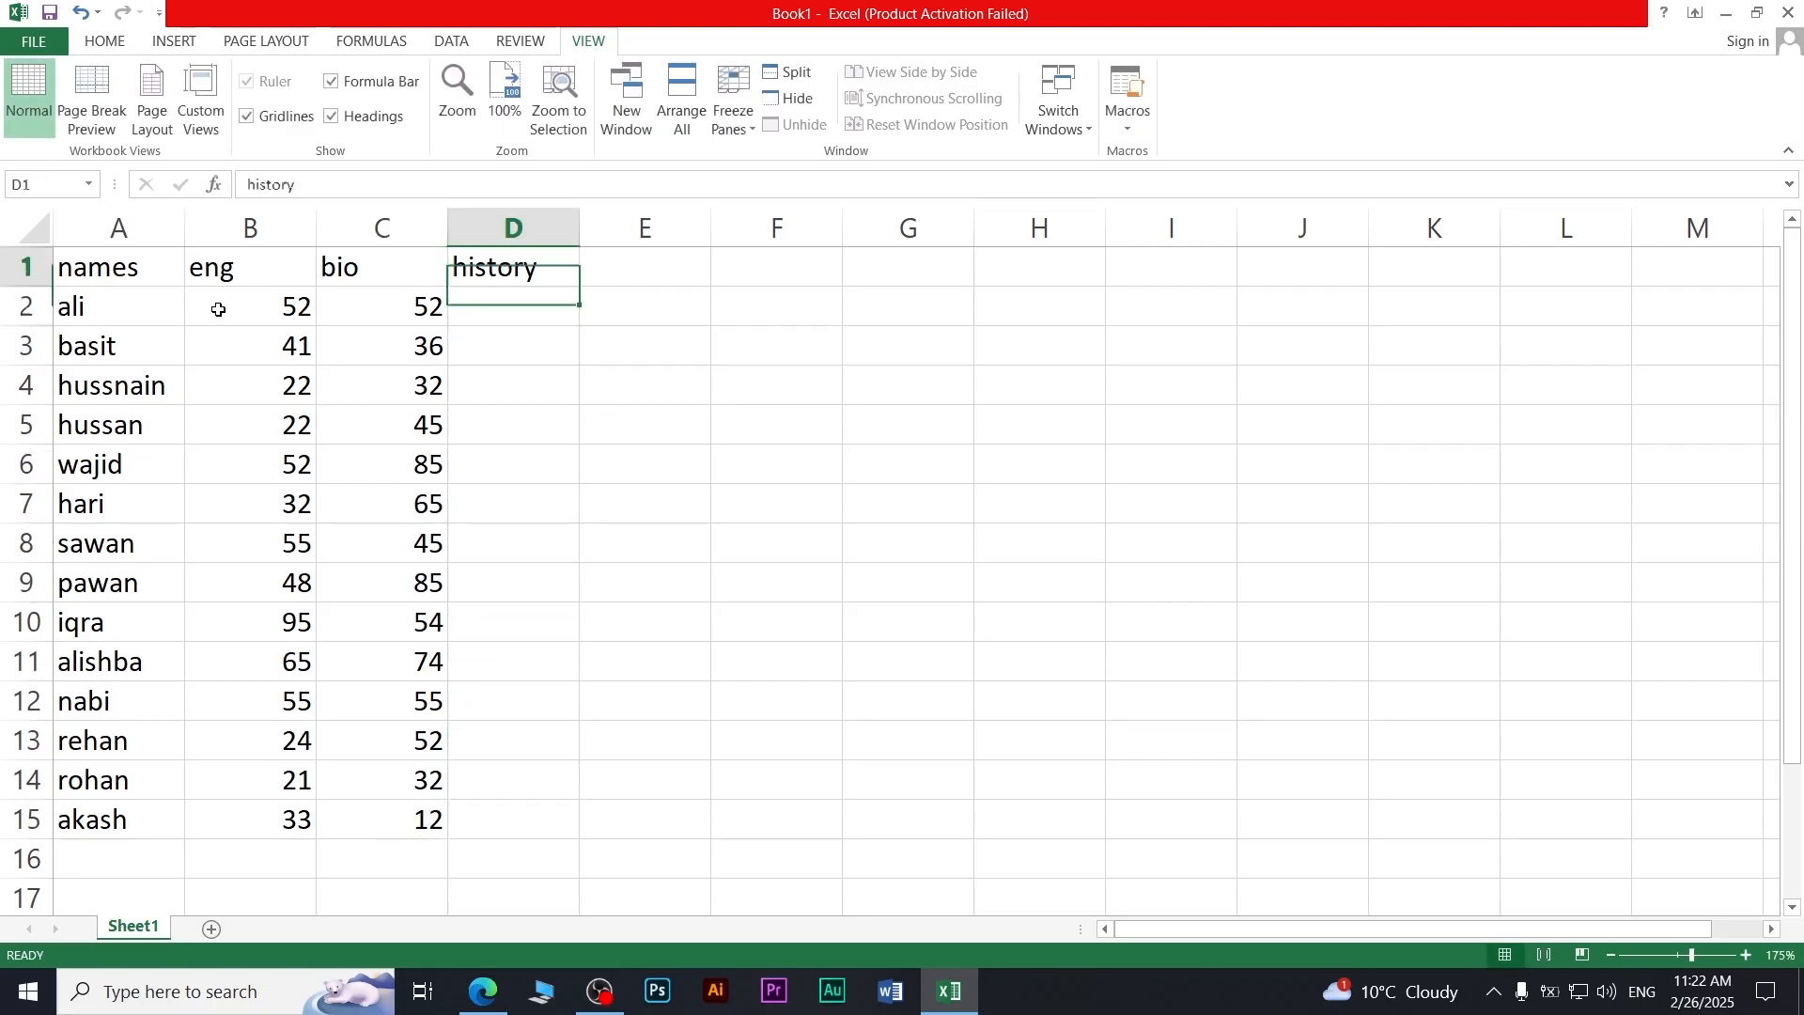
pyautogui.press('Down')
pyautogui.write('12')
pyautogui.press('Return')
pyautogui.write('52')
pyautogui.press('Return')
pyautogui.write('32')
pyautogui.press('Return')
pyautogui.write('45')
pyautogui.press('Return')
pyautogui.write('85')
pyautogui.press('Return')
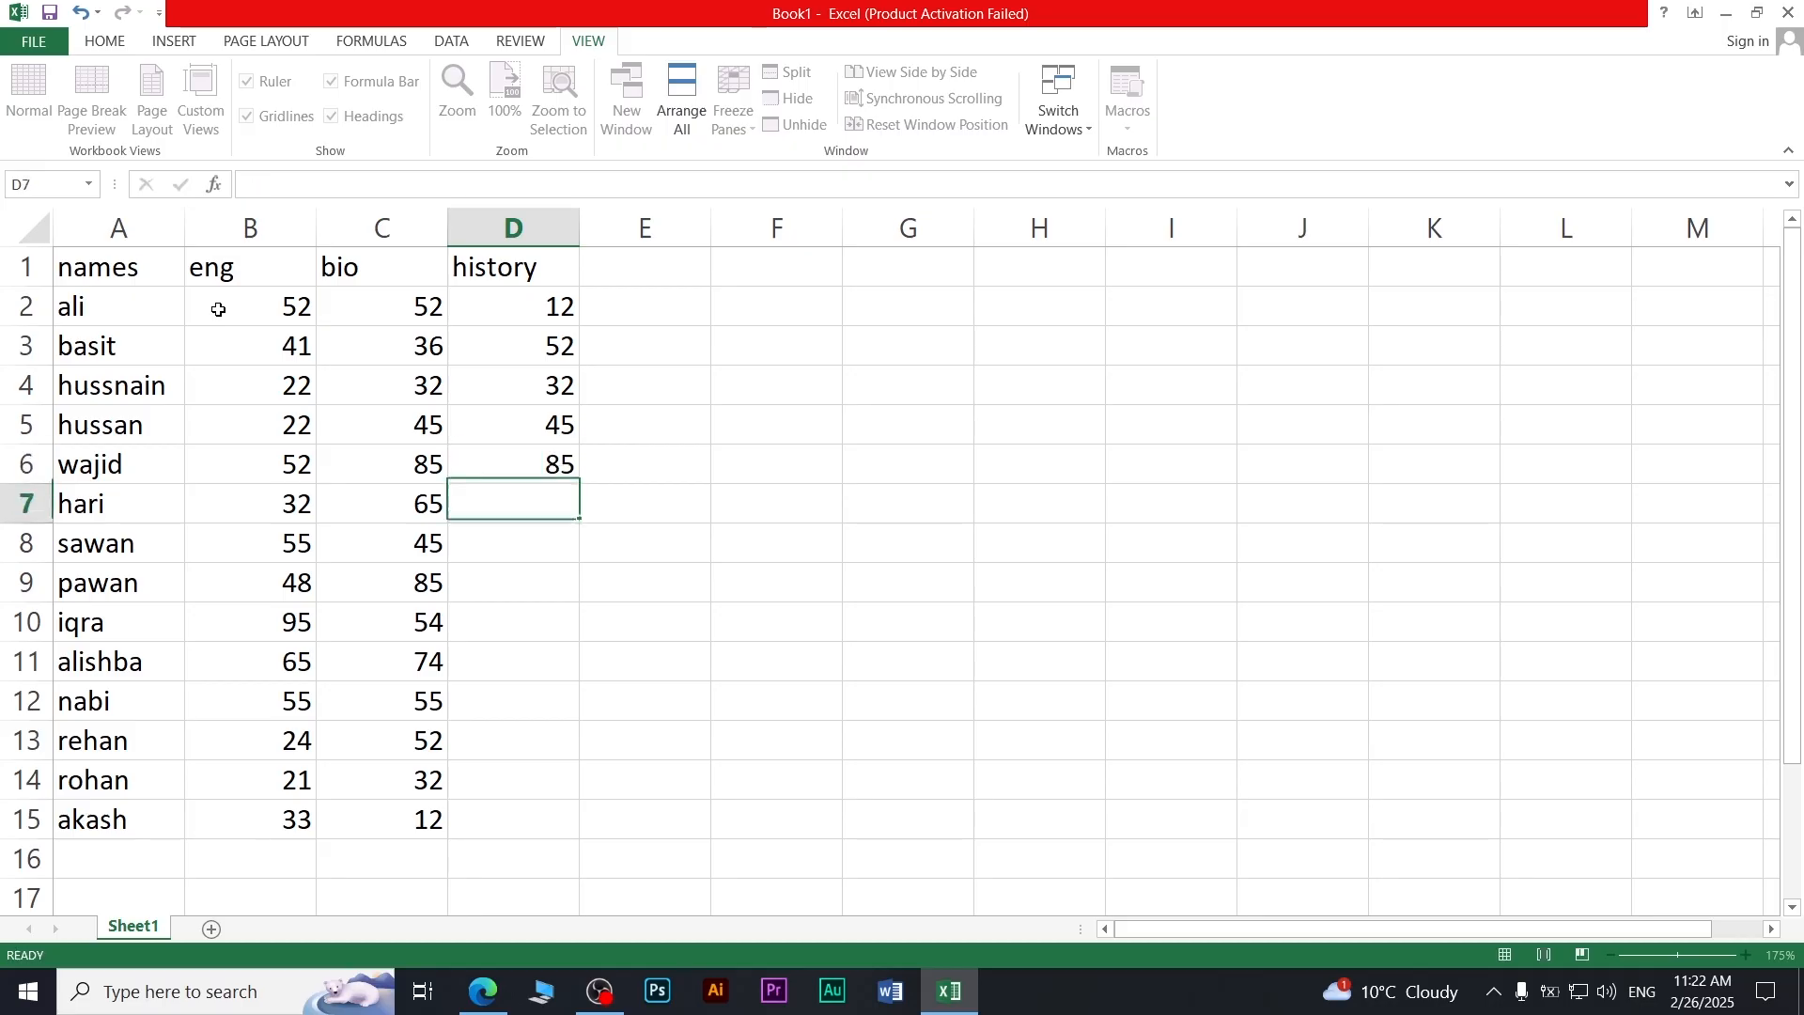
# - Enter the history marks 65, 52, 32, 12 and 52 in cells D7 through D11
pyautogui.write('65')
pyautogui.press('Return')
pyautogui.write('52')
pyautogui.press('Return')
pyautogui.write('32')
pyautogui.press('Return')
pyautogui.write('12')
pyautogui.press('Return')
pyautogui.write('52')
pyautogui.press('Return')
# - Complete the history column with the marks 33, 55, 66 and 99 in cells D12 through D15
pyautogui.write('33')
pyautogui.press('Return')
pyautogui.write('55')
pyautogui.press('Return')
pyautogui.write('66')
pyautogui.press('Return')
pyautogui.write('99')
pyautogui.press('Return')
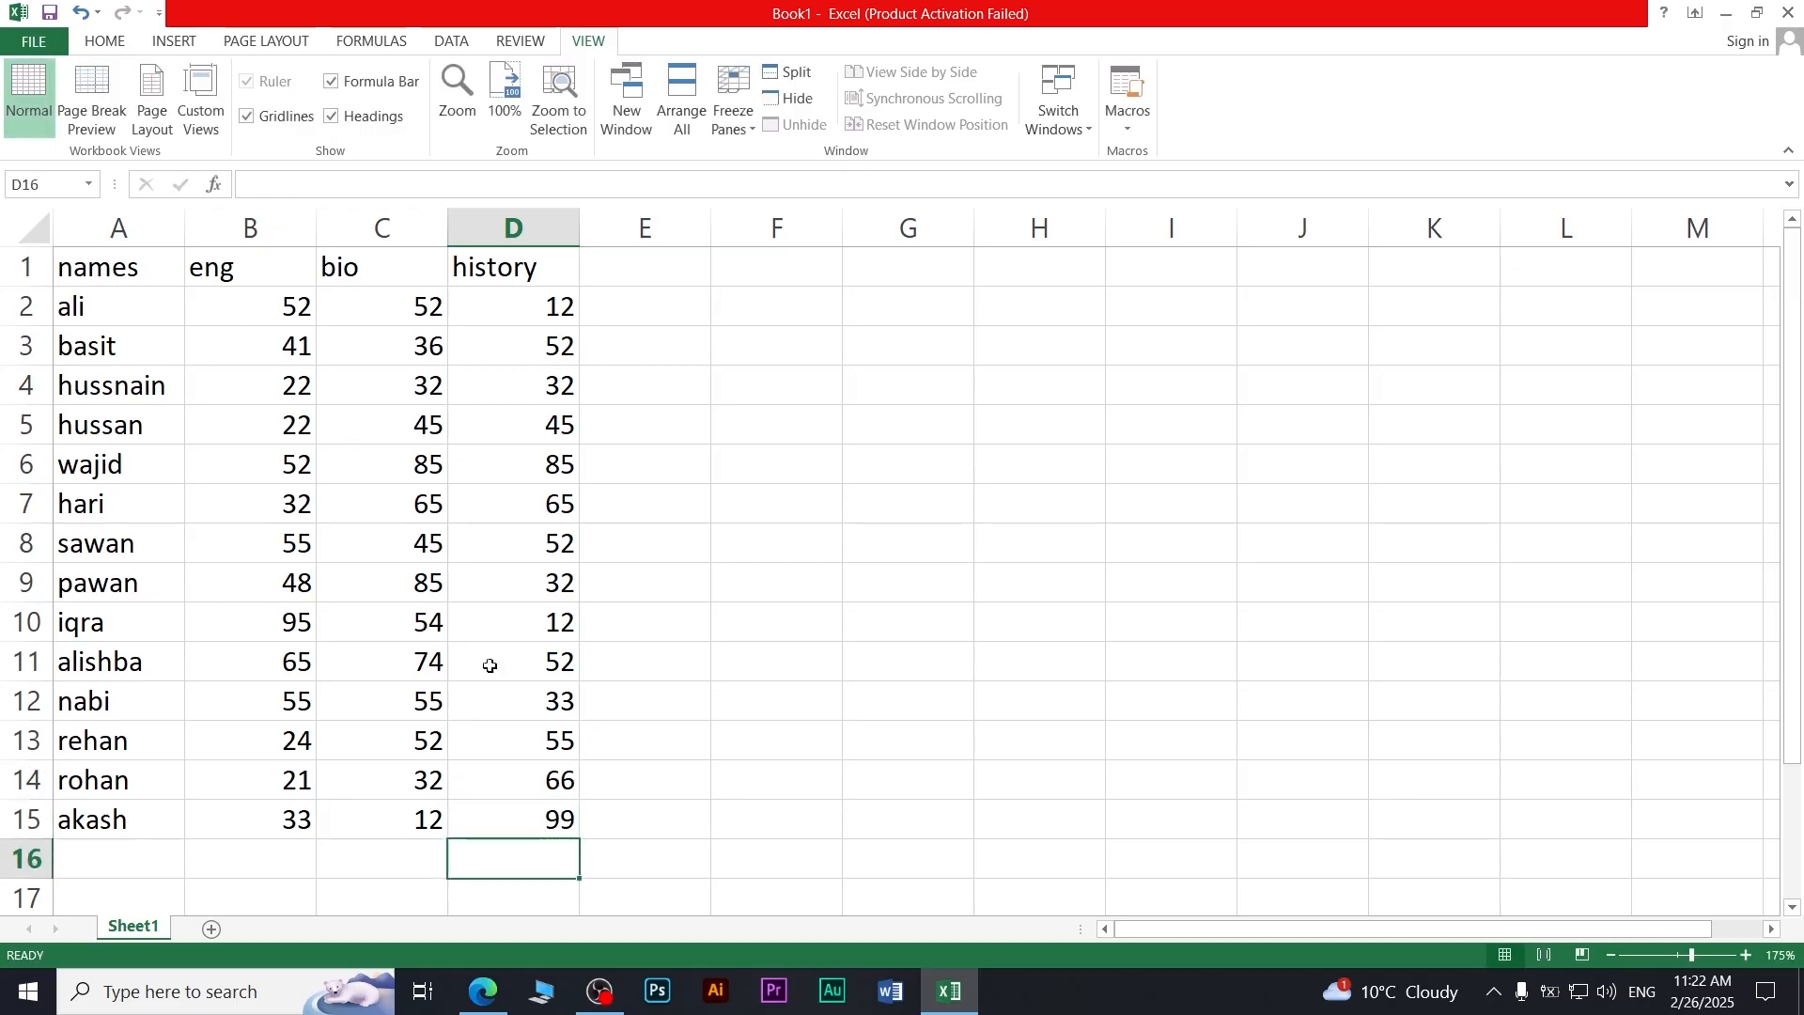
# - View the marks table in Page Break Preview, and return to Normal view
pyautogui.click(381, 696)
pyautogui.scroll(6, 254, 568)
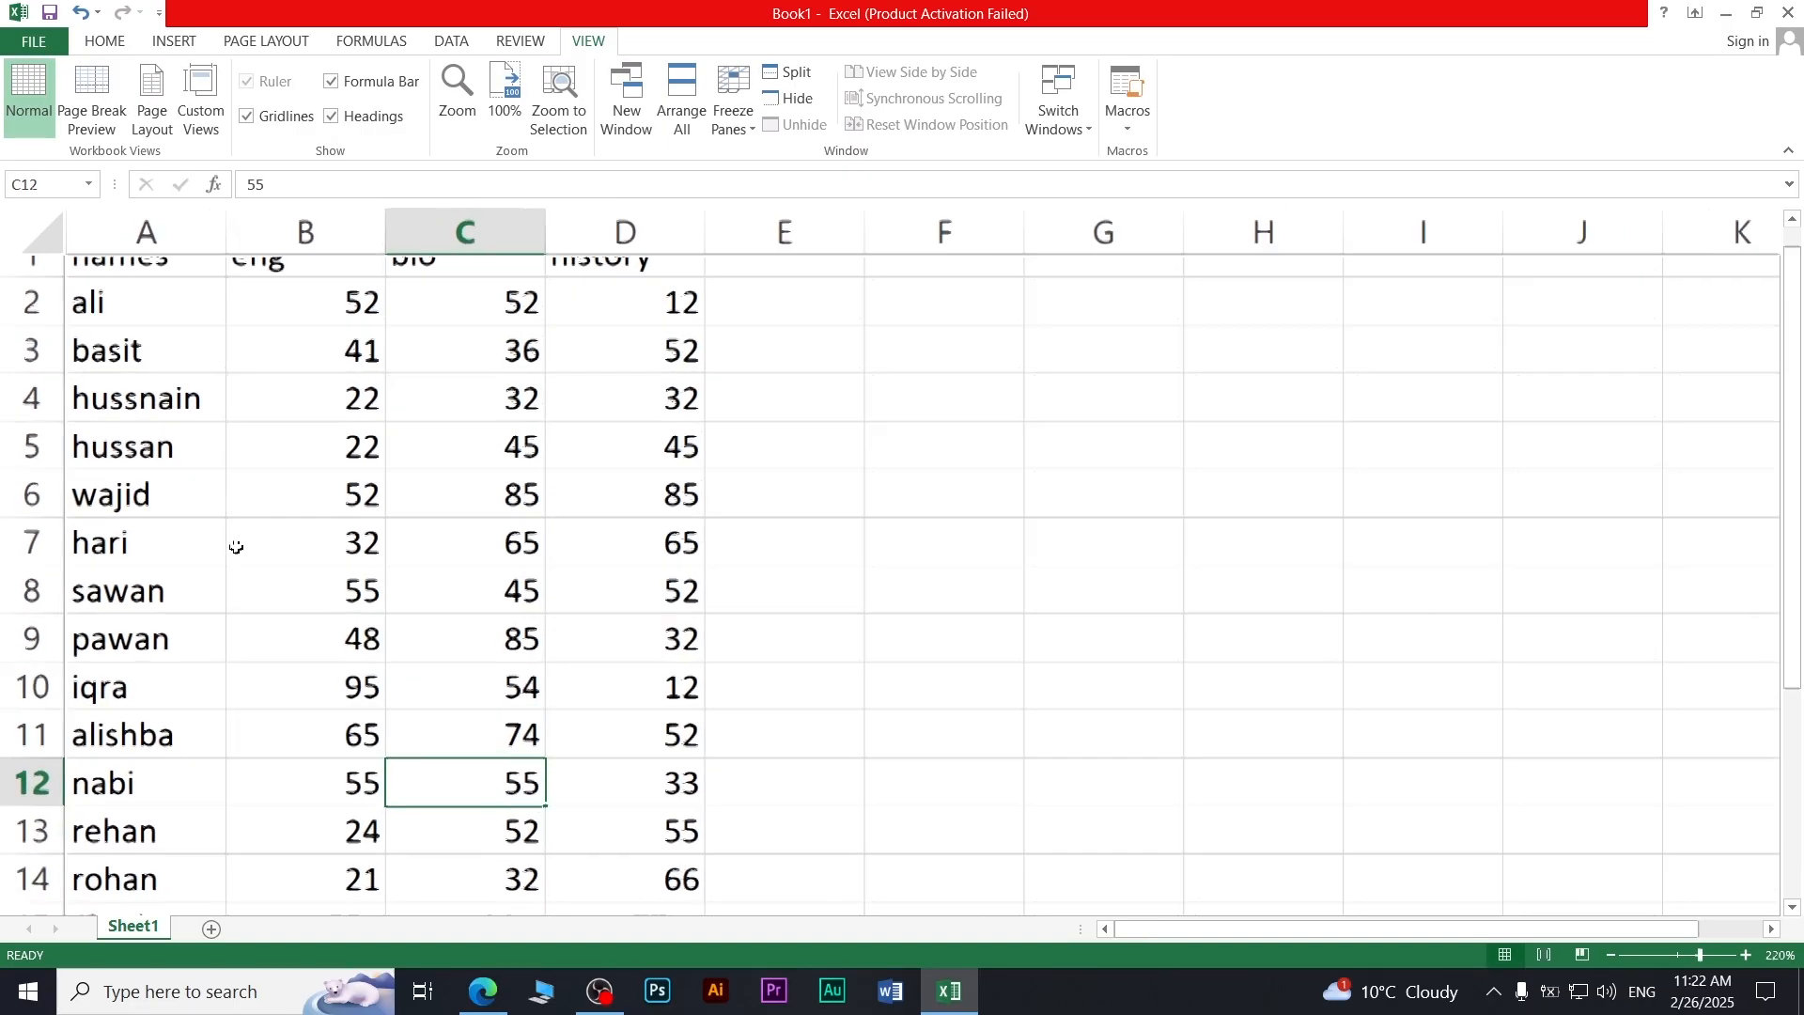
pyautogui.scroll(1, 233, 495)
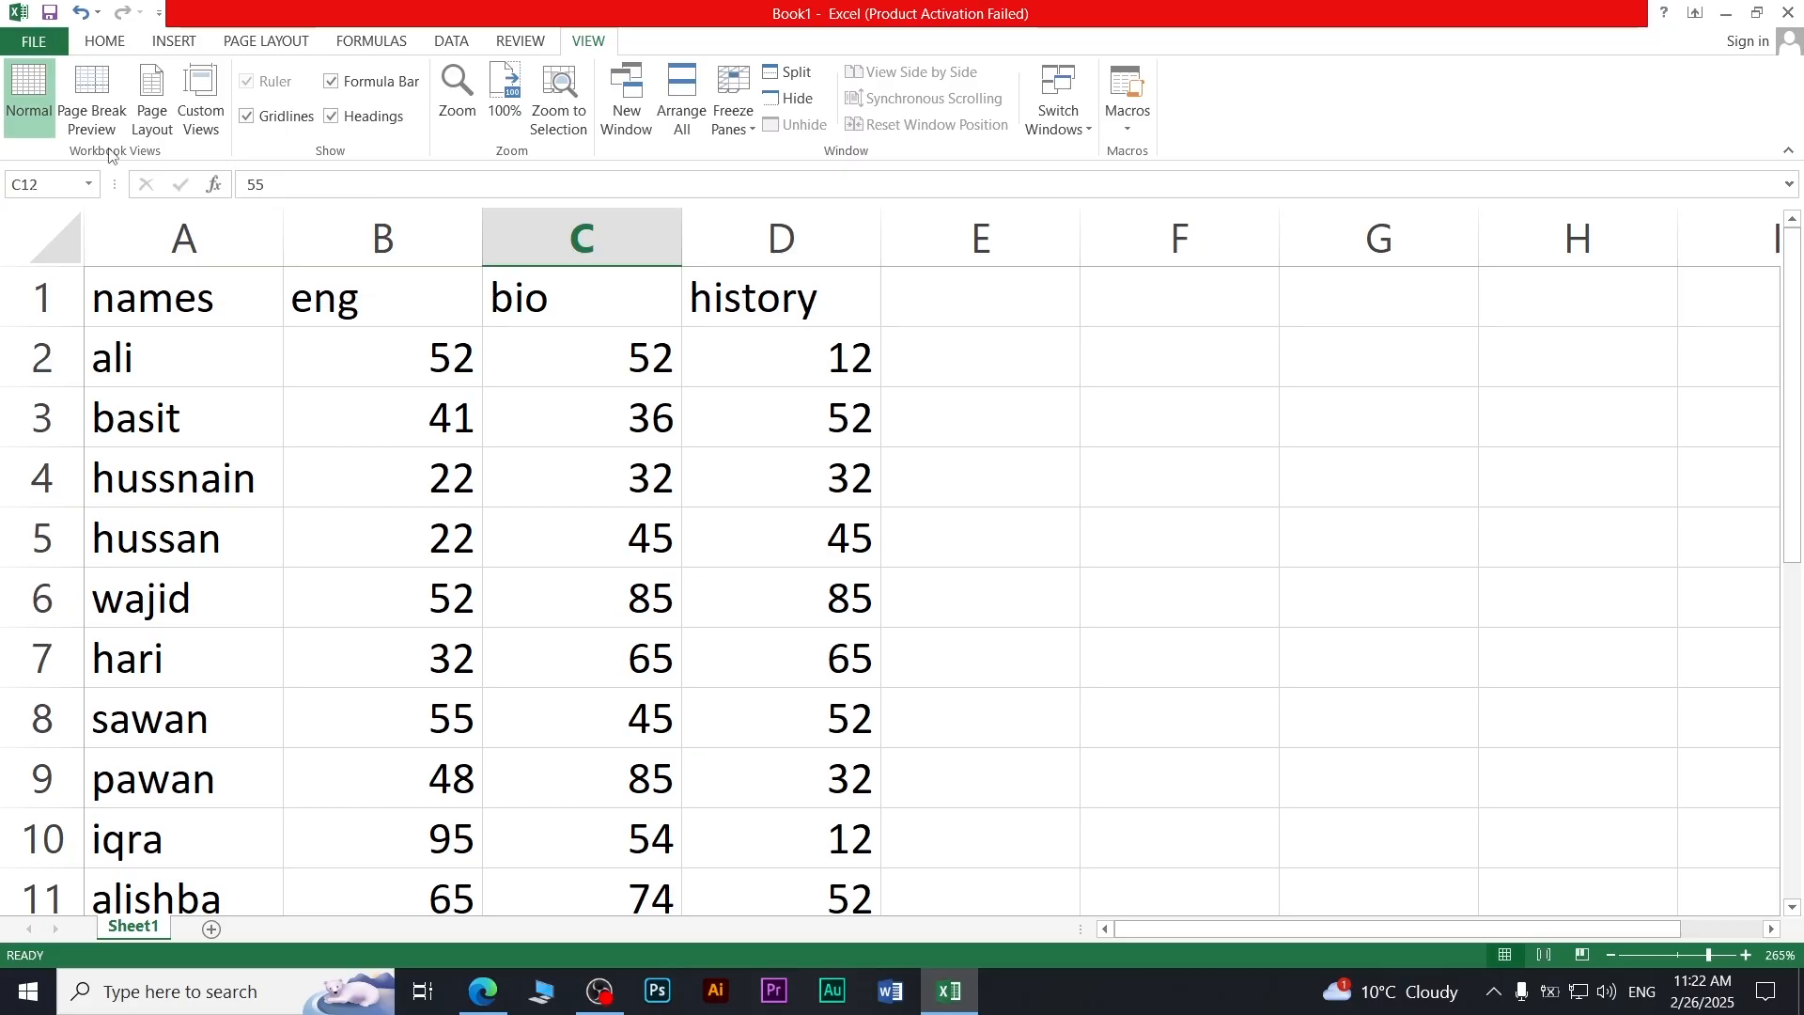
pyautogui.click(112, 112)
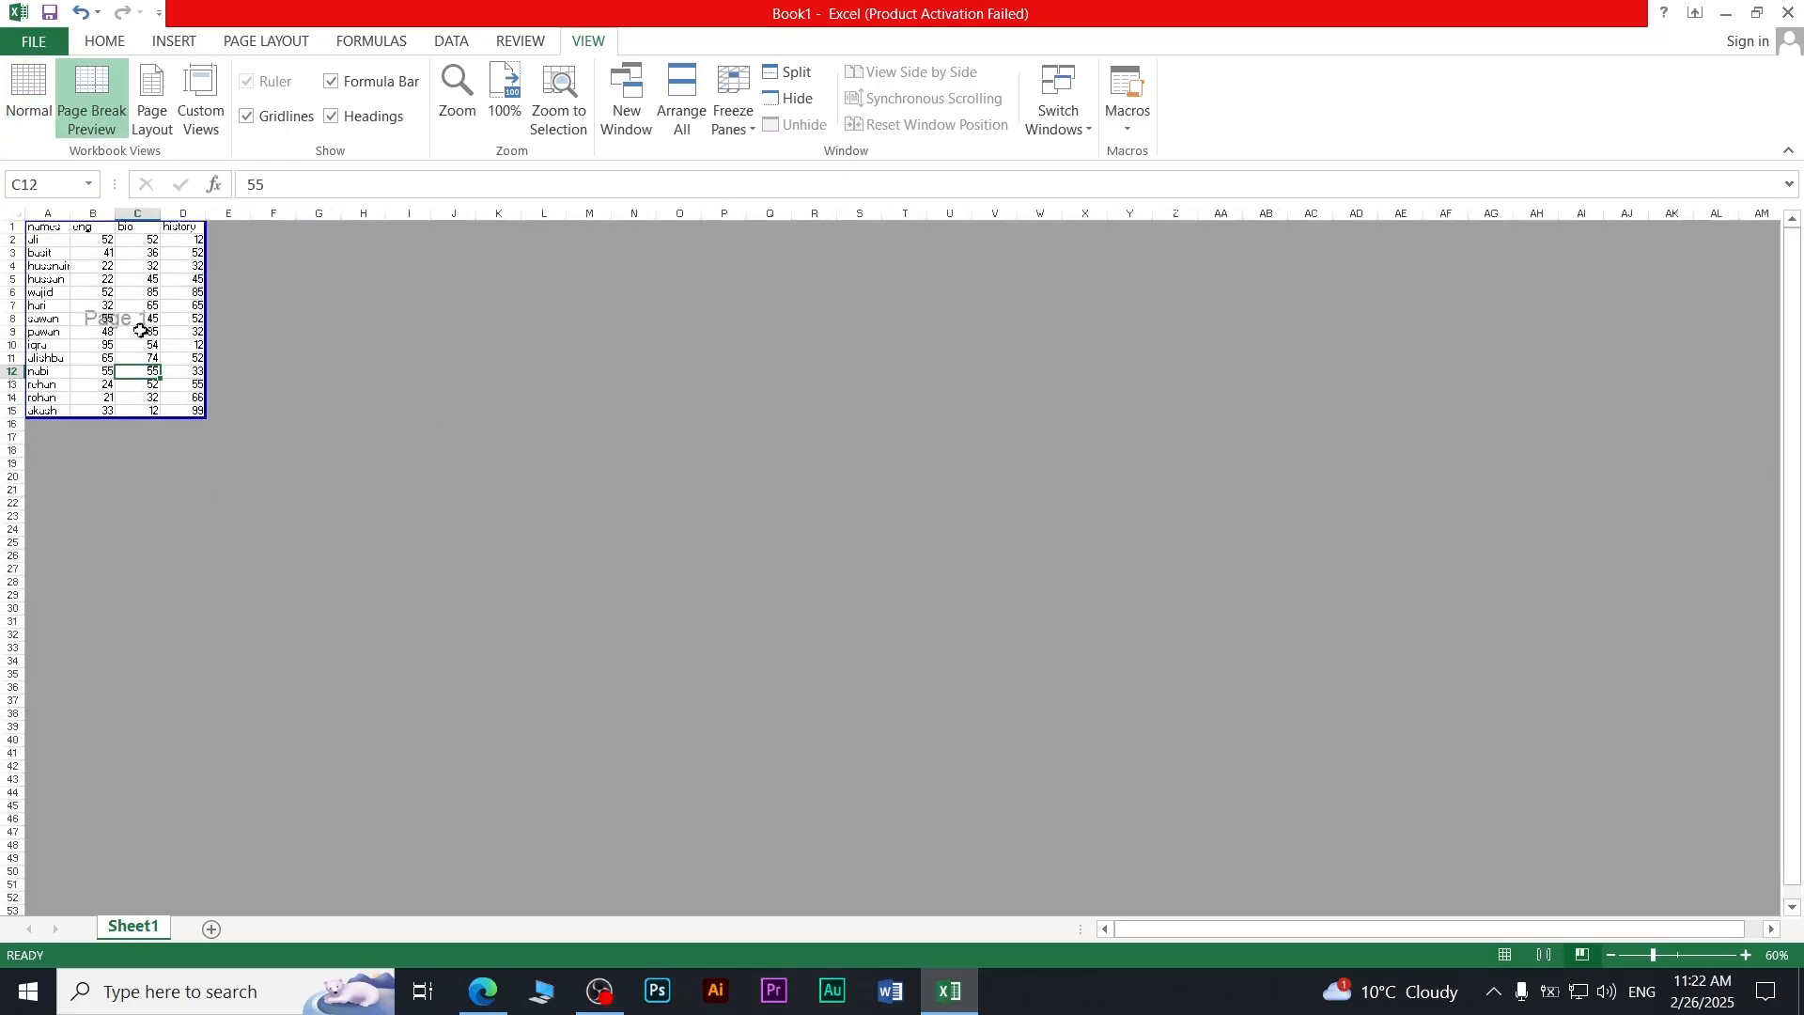
pyautogui.click(29, 117)
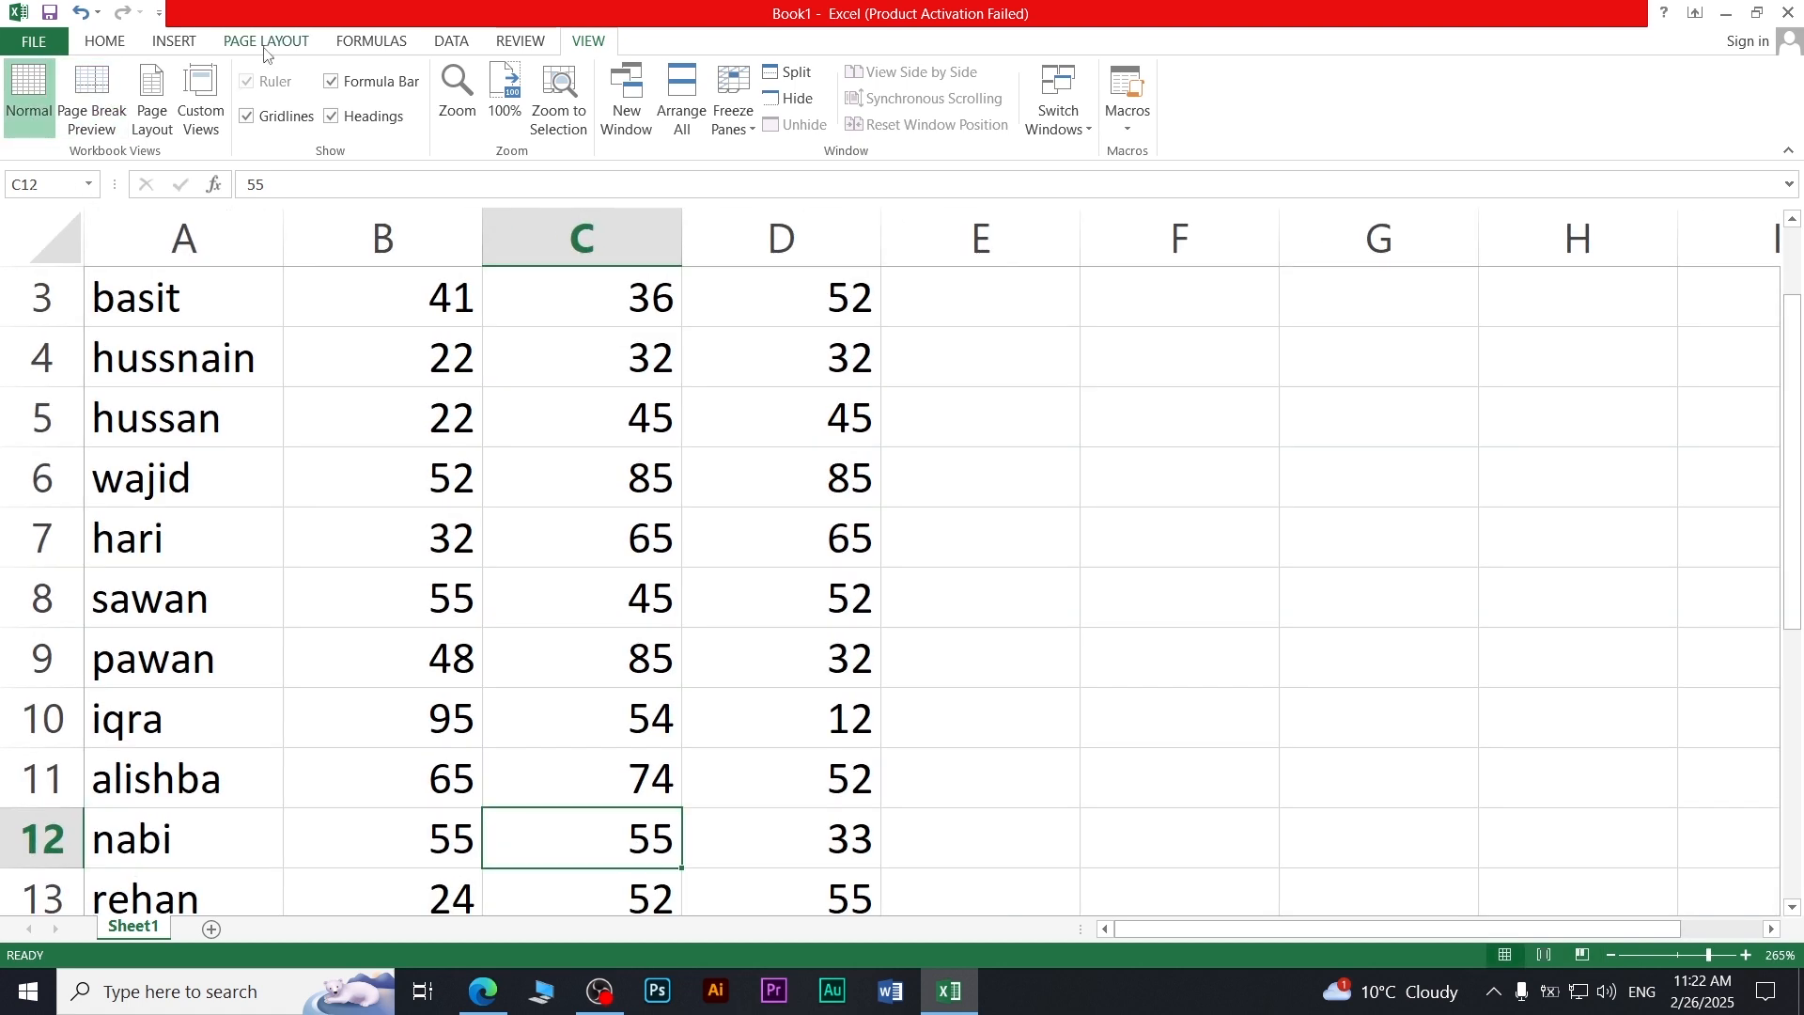
# - Insert a page break at cell B6 of the marks table
pyautogui.click(266, 42)
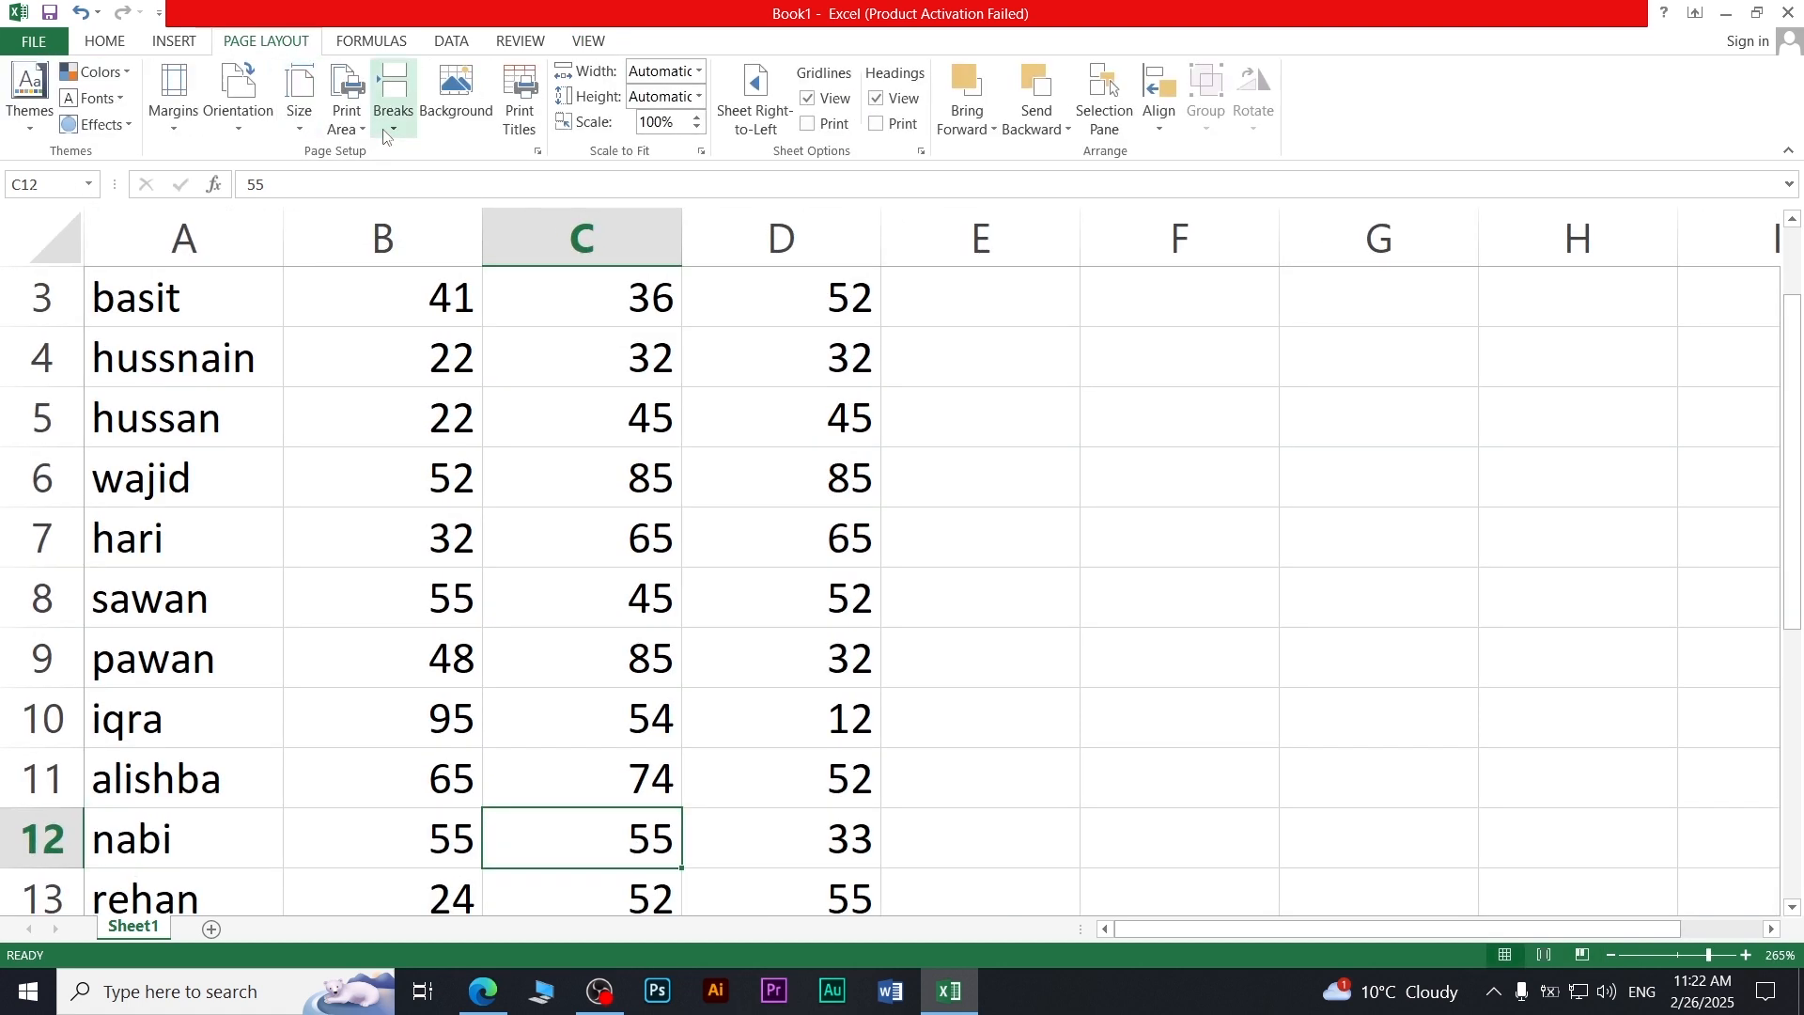
pyautogui.click(516, 673)
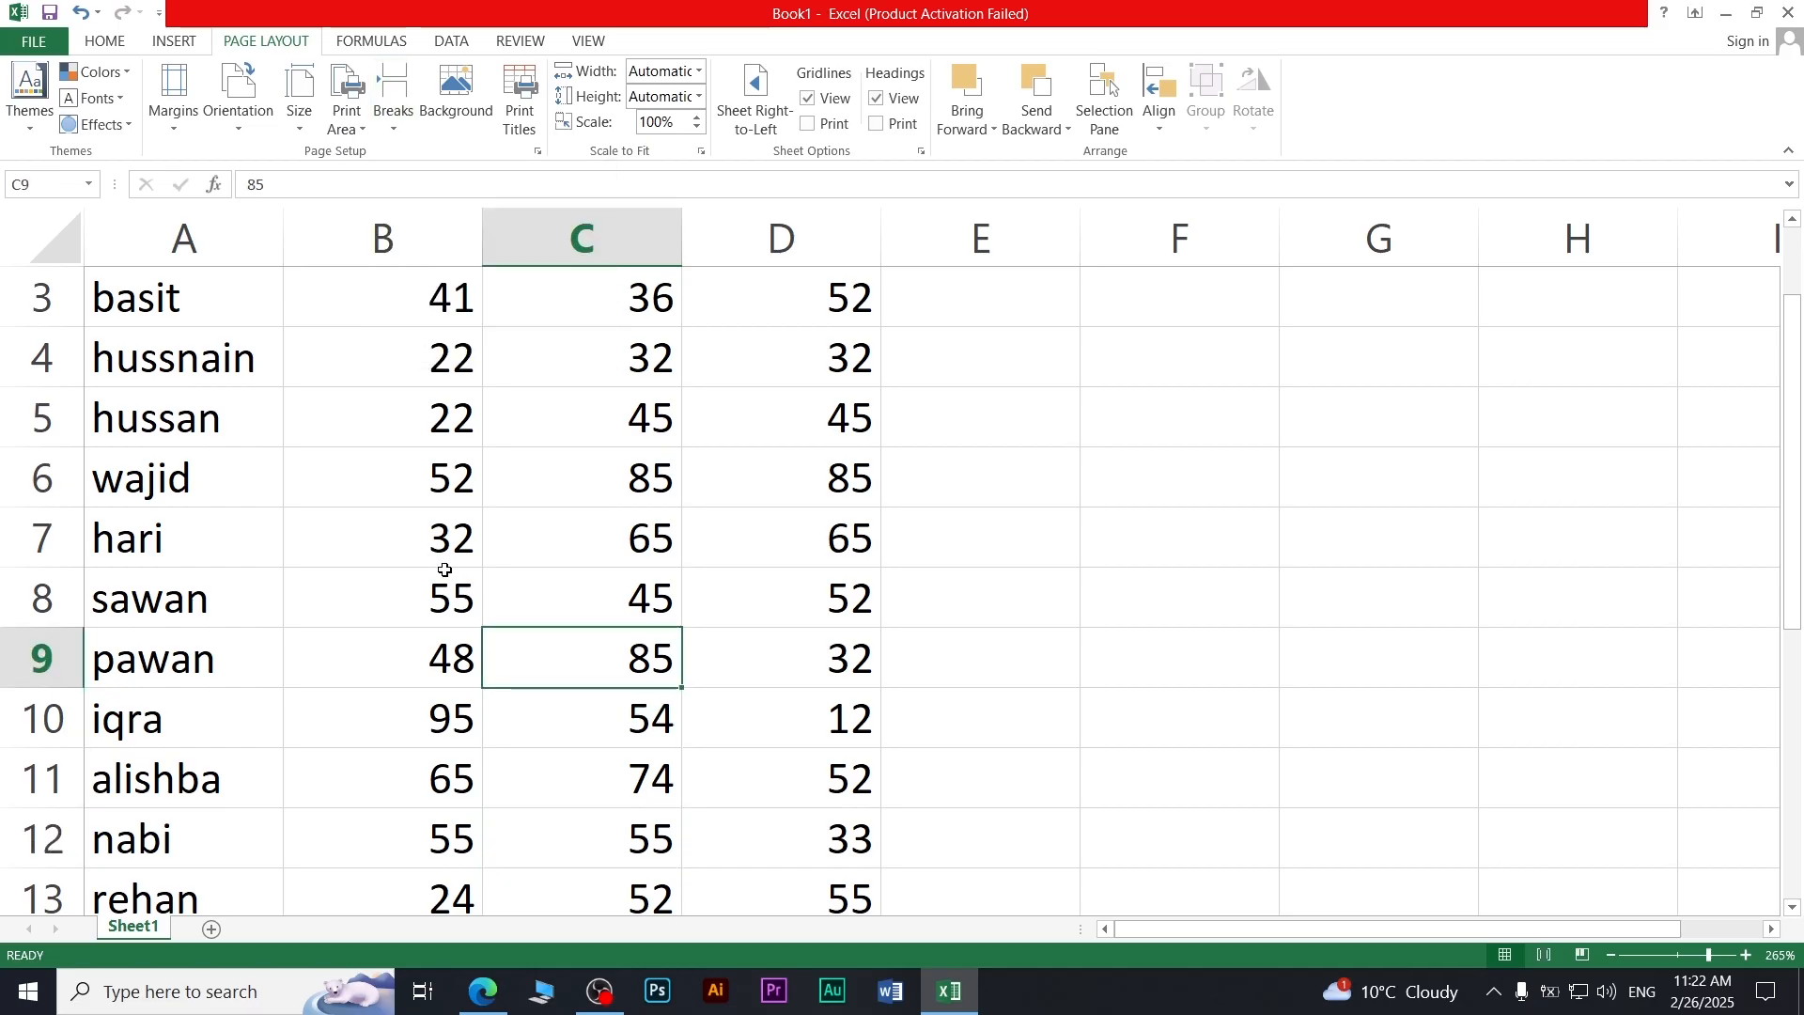
pyautogui.scroll(1, 444, 570)
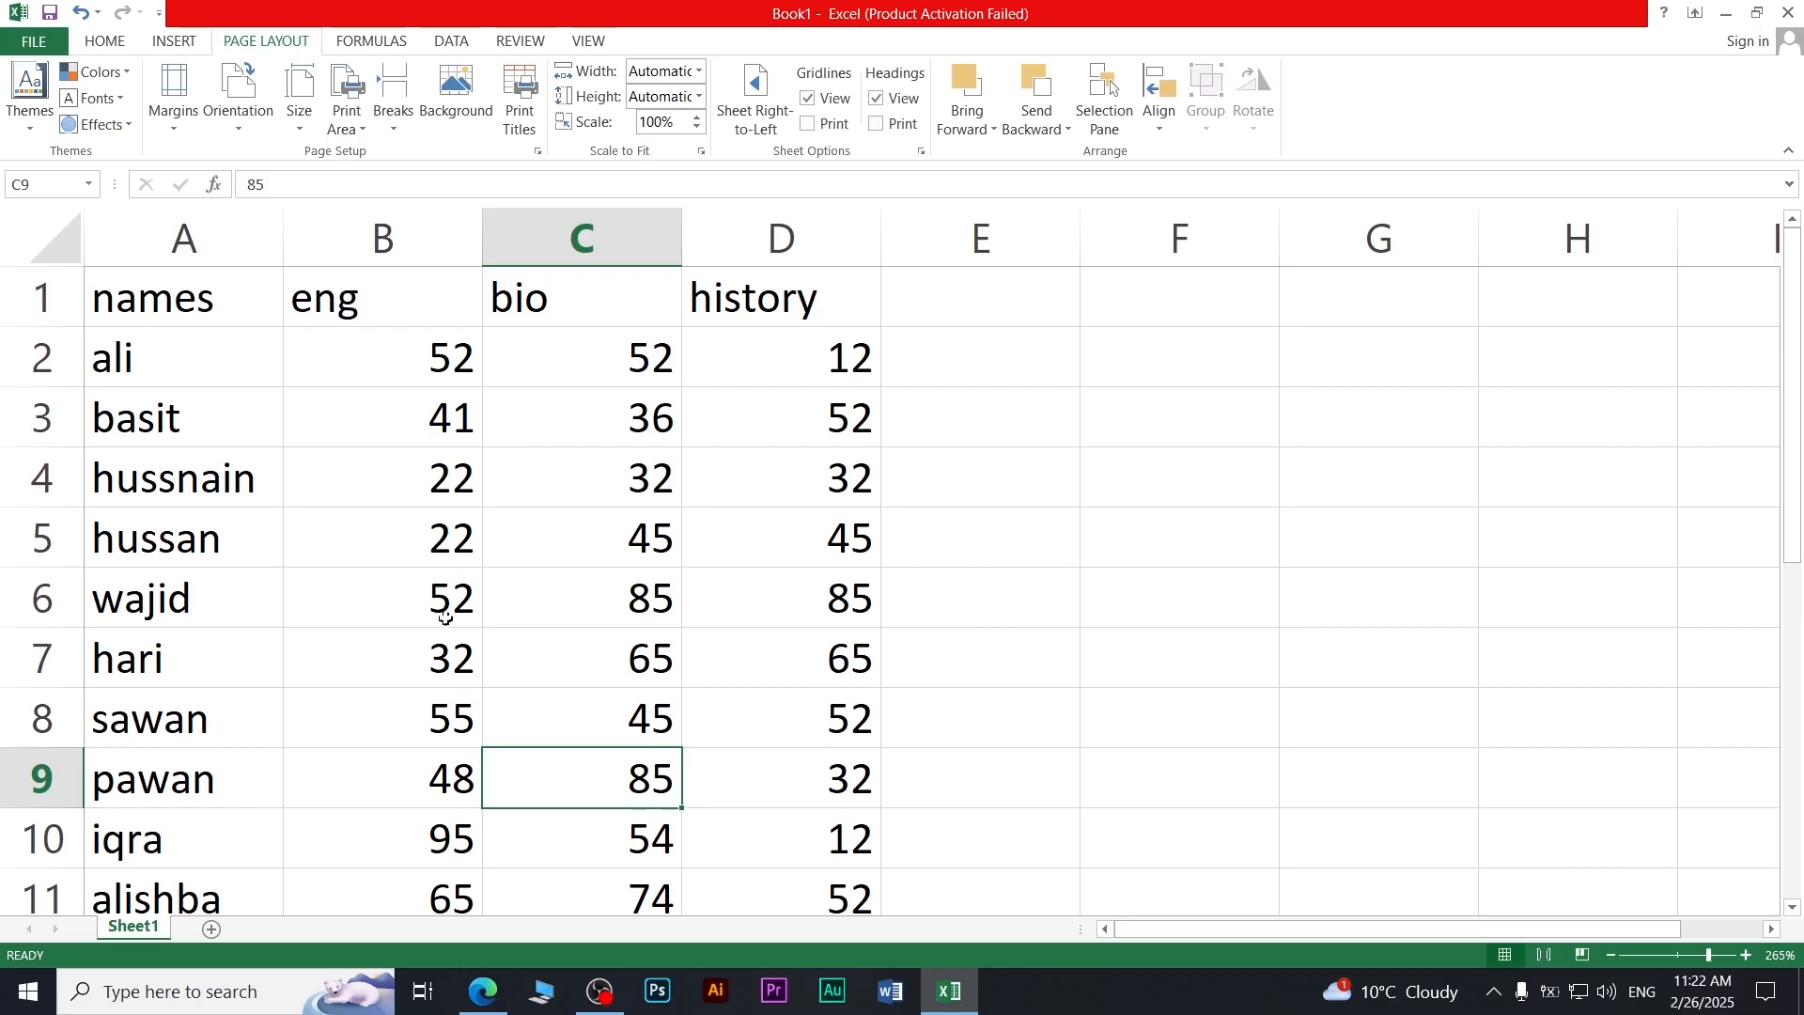
pyautogui.click(444, 609)
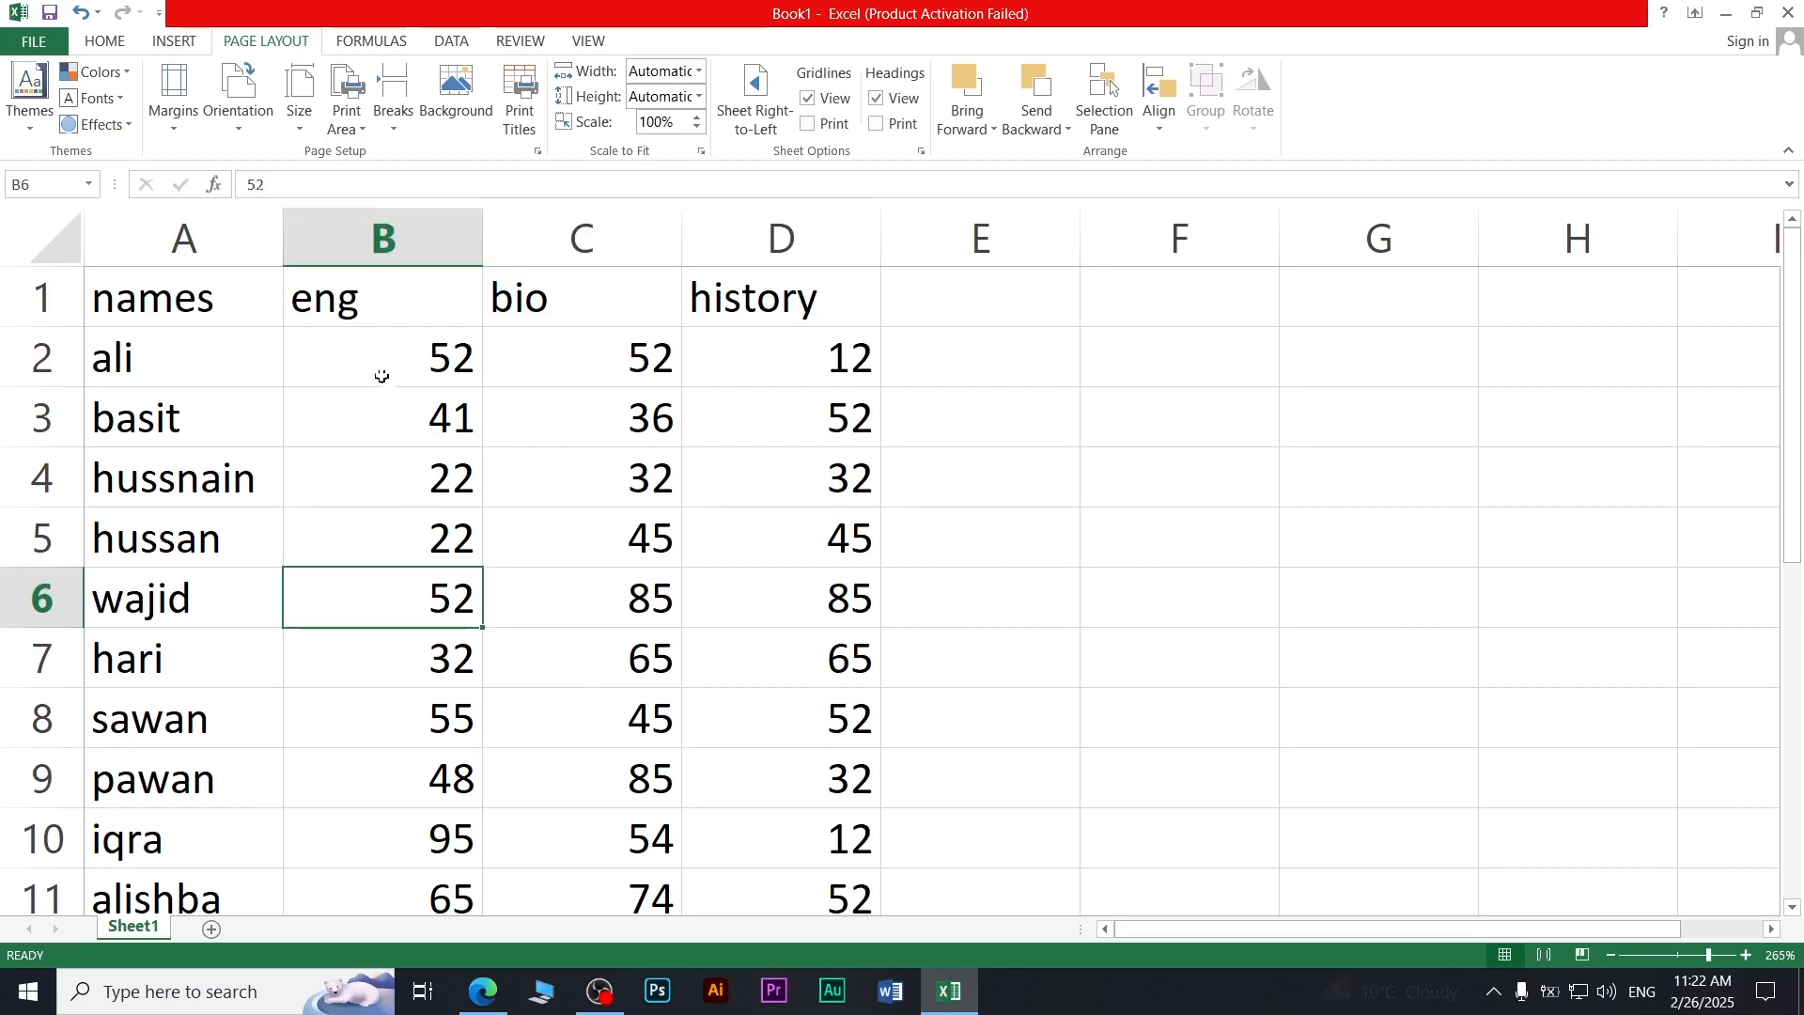
pyautogui.click(394, 143)
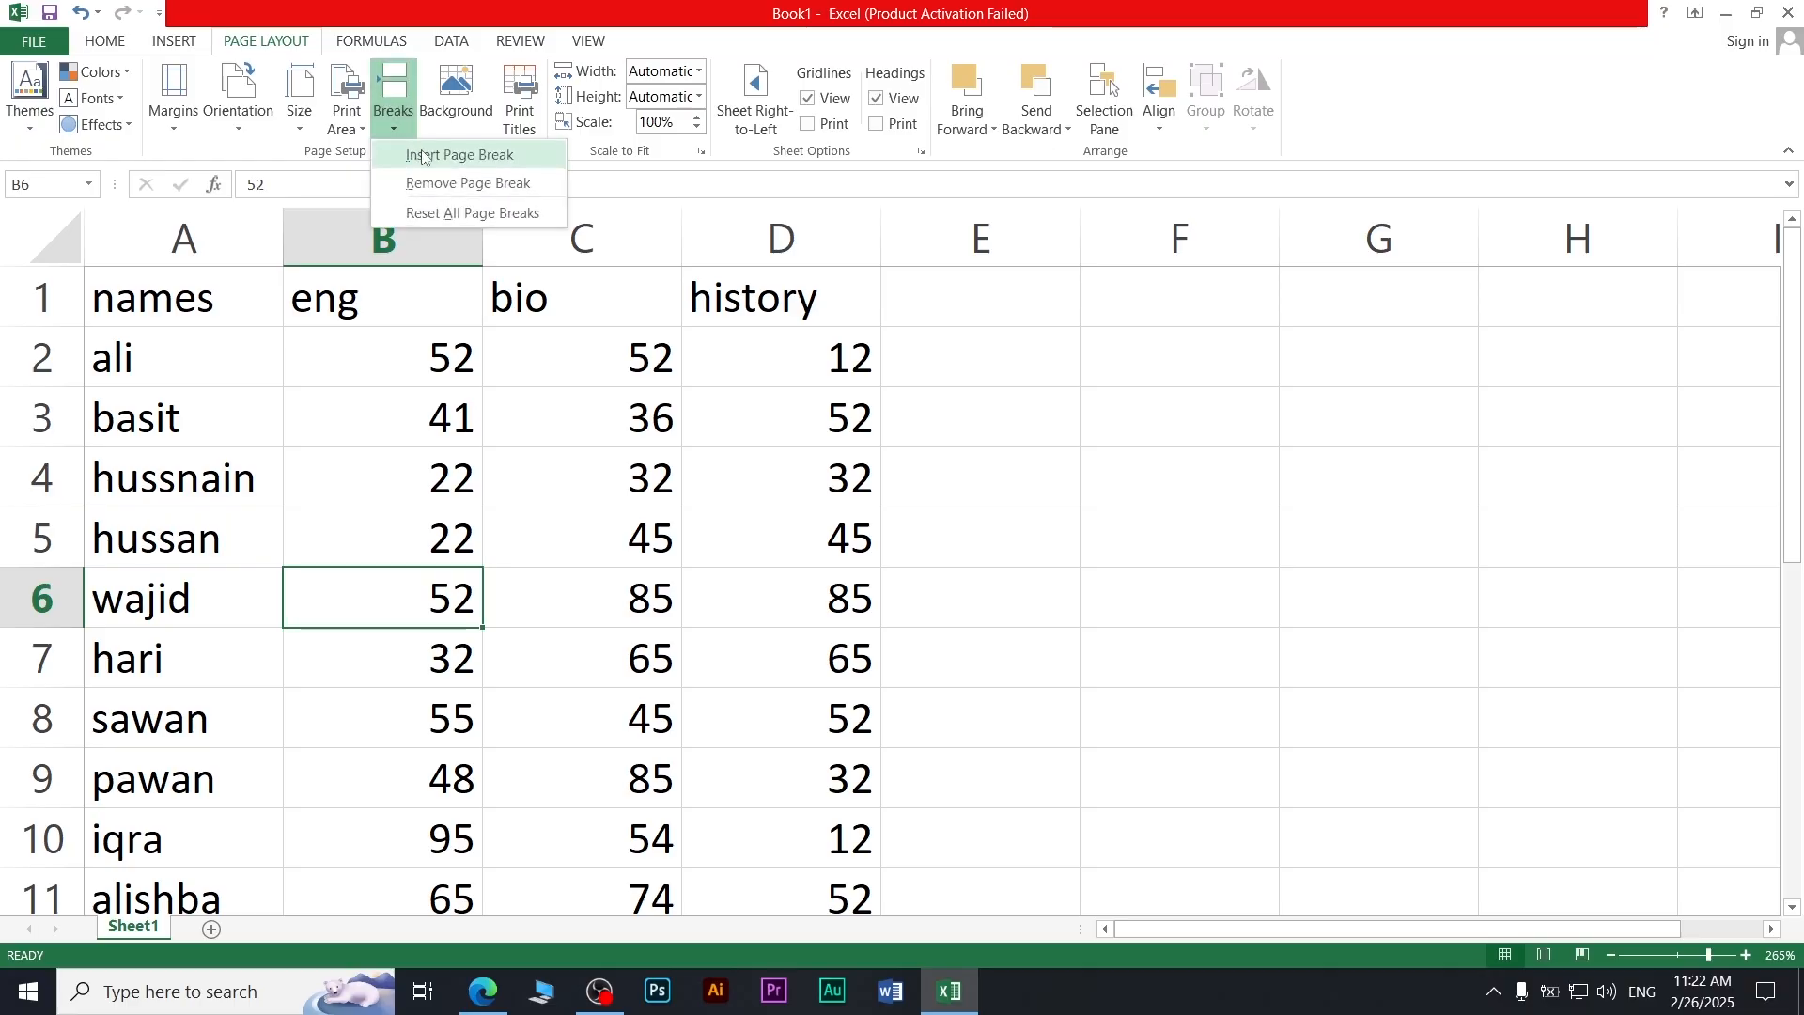
pyautogui.click(421, 150)
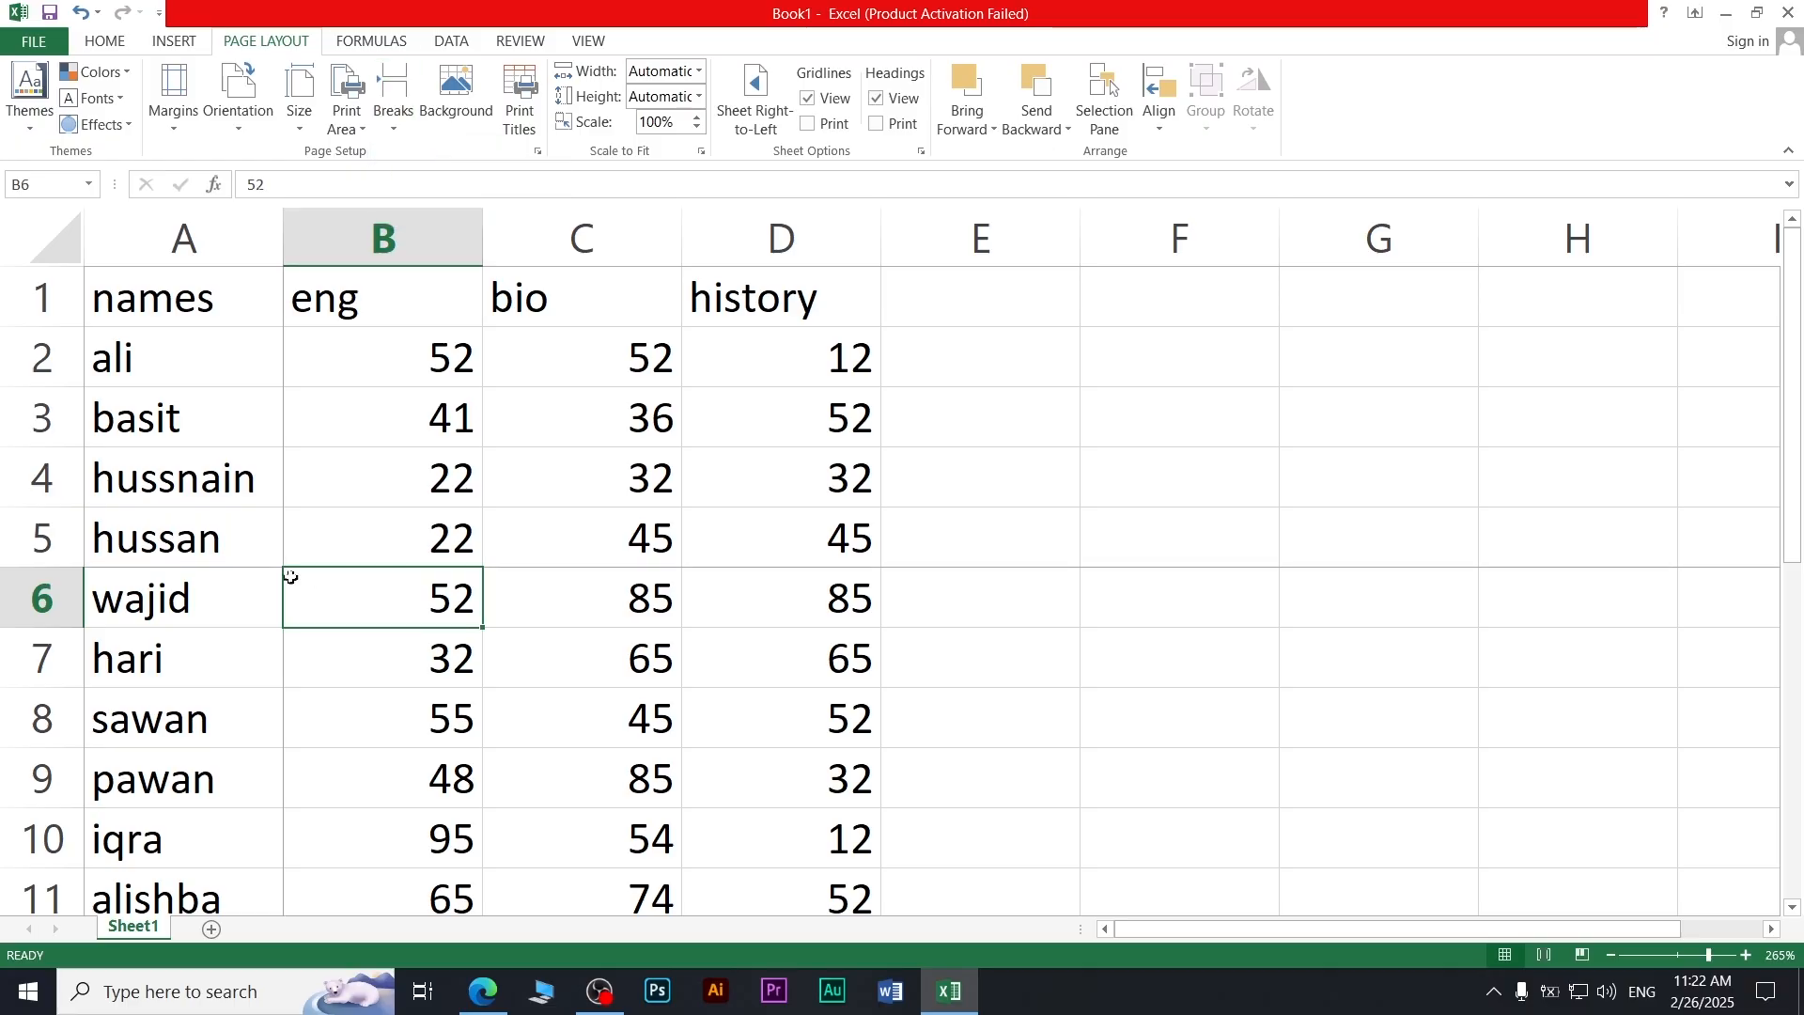
pyautogui.keyDown('ctrl'); pyautogui.scroll(-3, 286, 573); pyautogui.keyUp('ctrl')
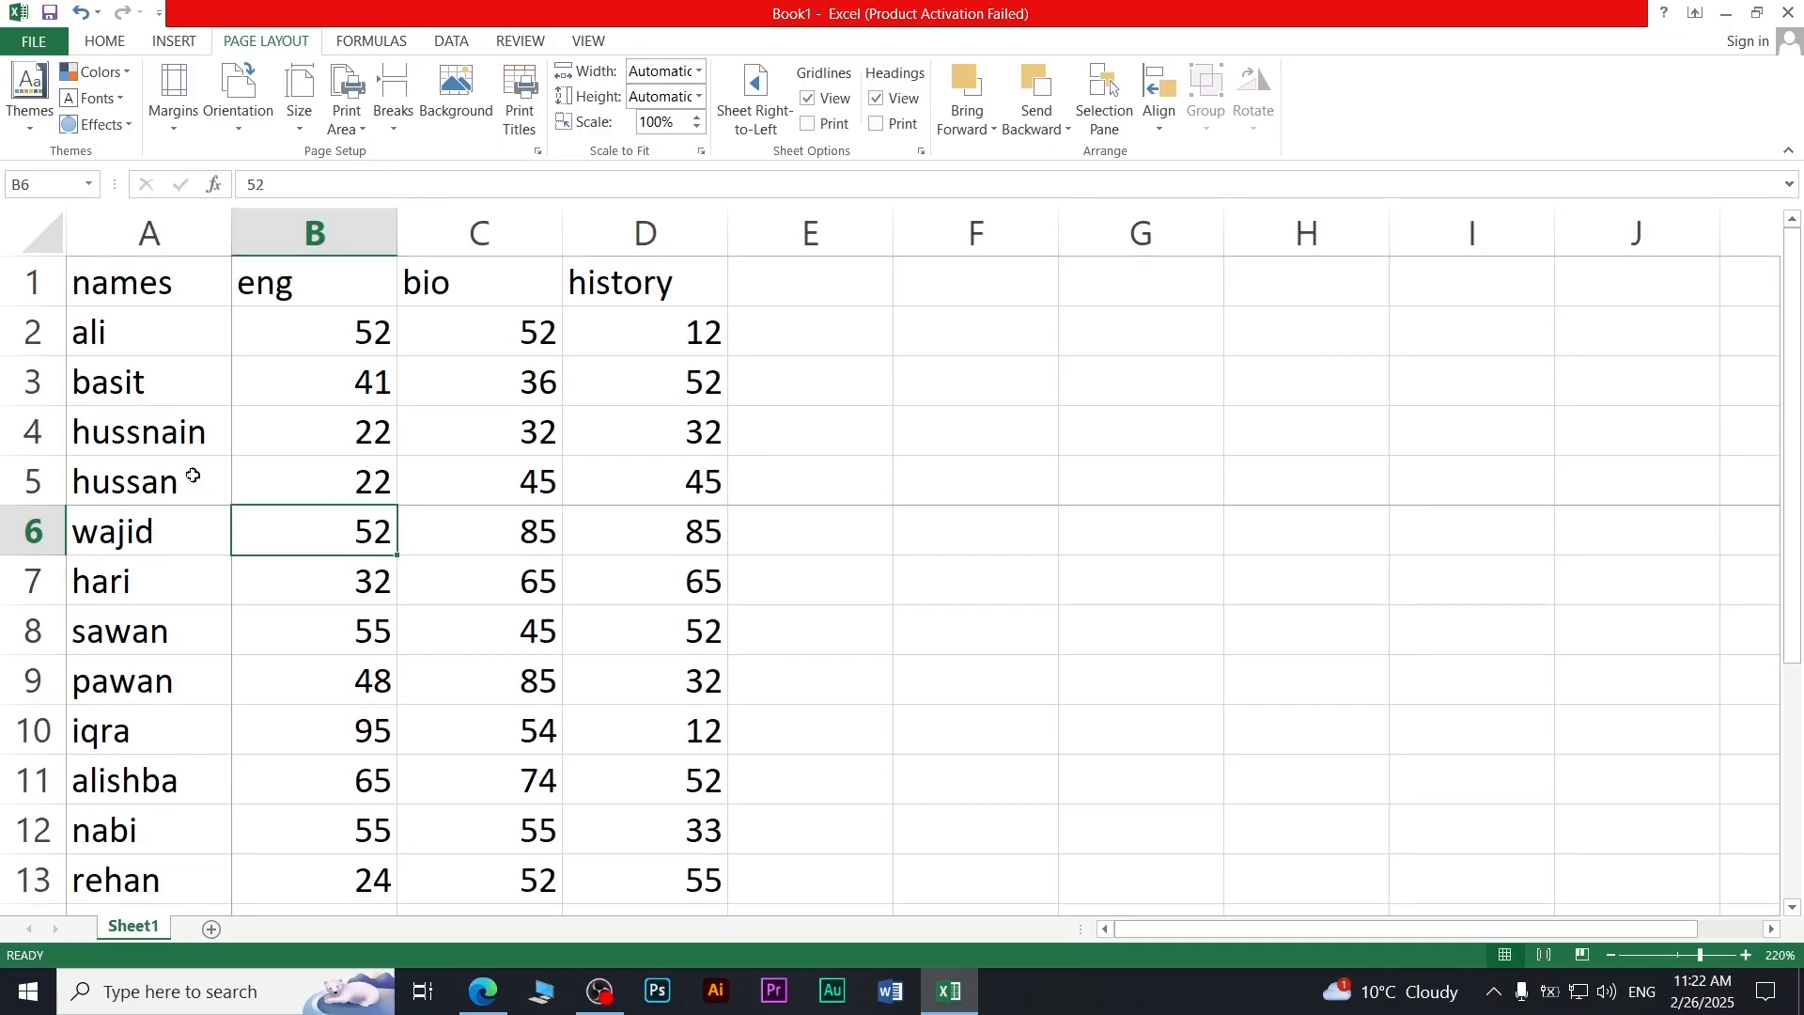
# - Examine how the page breaks divide the marks table in Page Break Preview, and return to Normal view
pyautogui.click(590, 41)
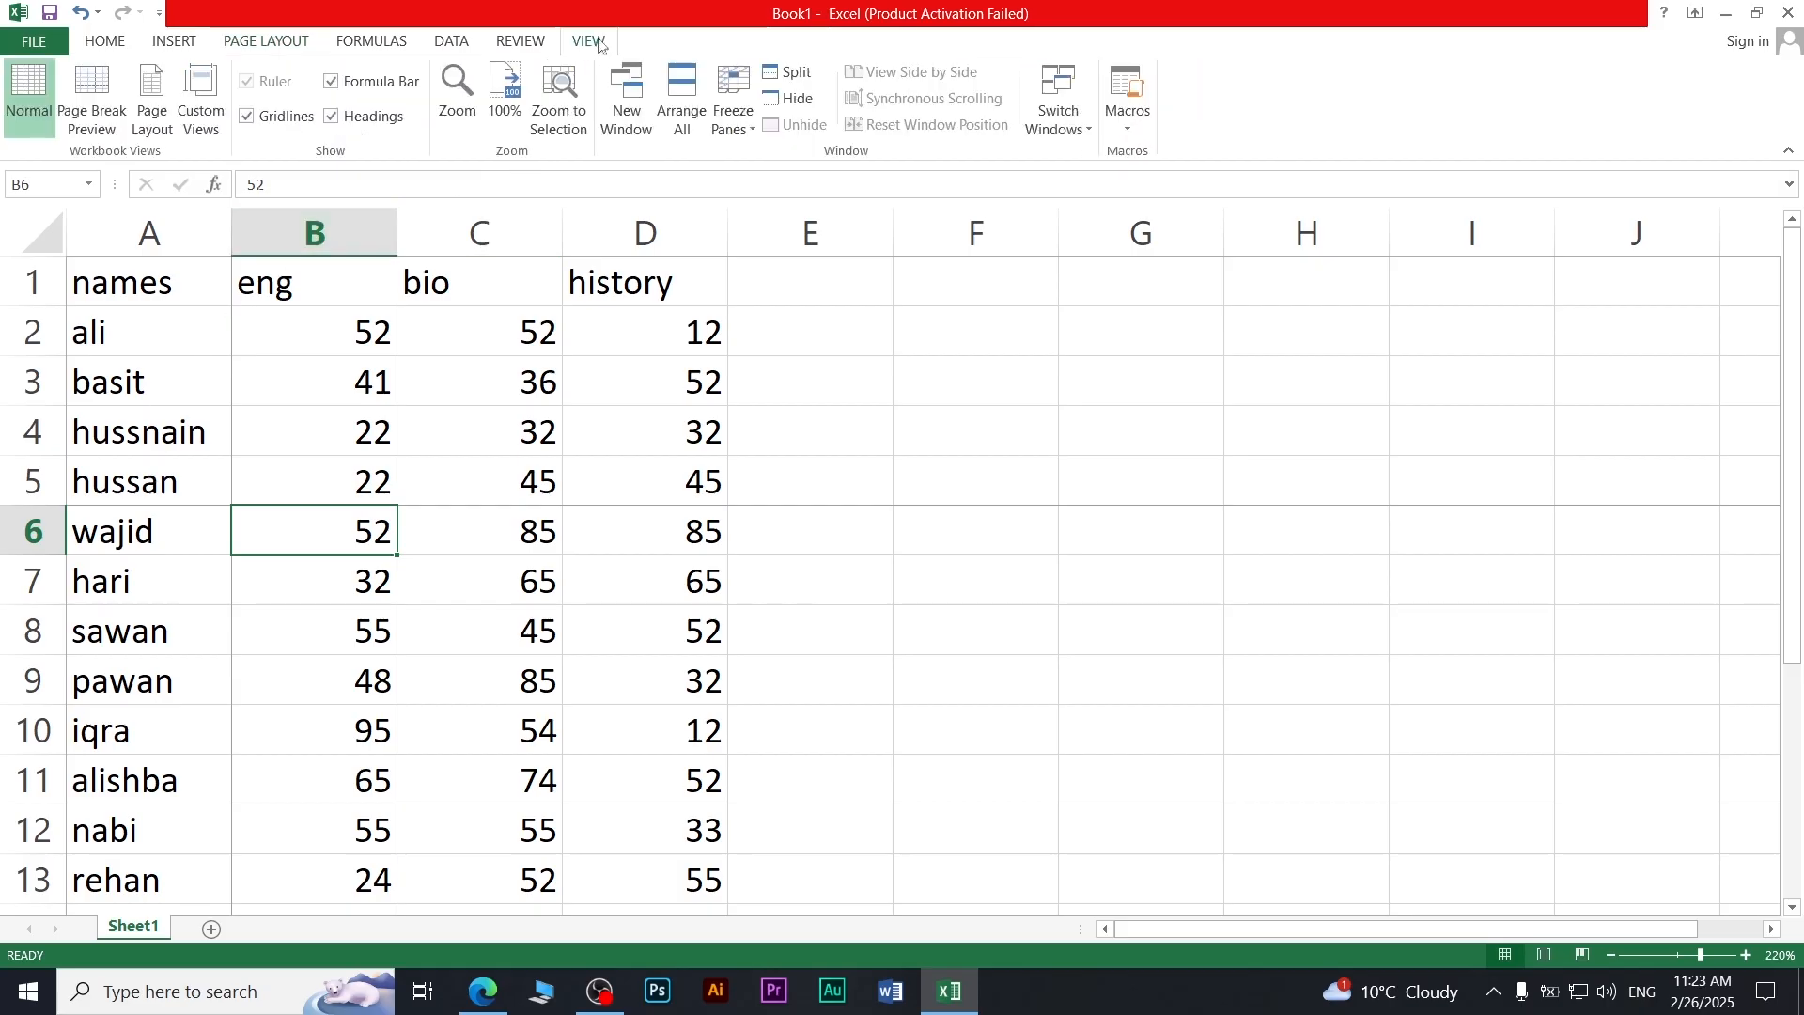
pyautogui.click(88, 127)
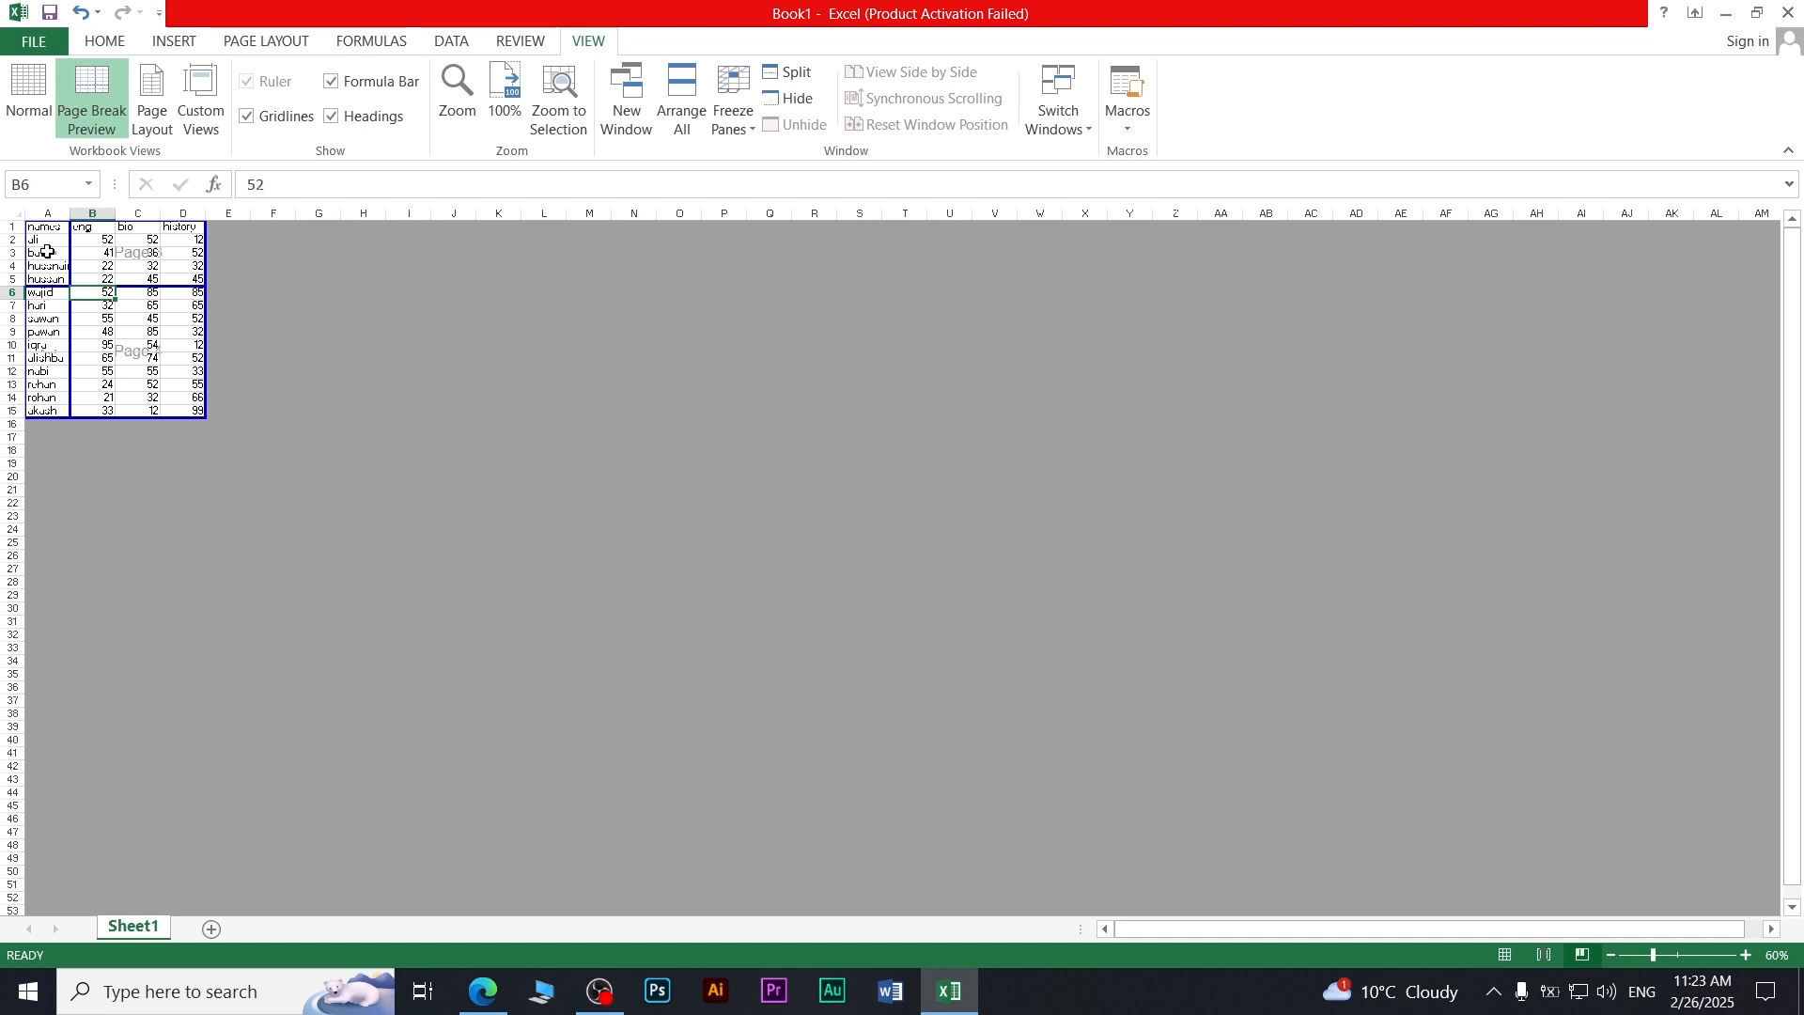
pyautogui.click(47, 252)
pyautogui.click(90, 254)
pyautogui.click(45, 335)
pyautogui.click(94, 267)
pyautogui.click(138, 410)
pyautogui.keyDown('ctrl'); pyautogui.scroll(5, 137, 370); pyautogui.keyUp('ctrl')
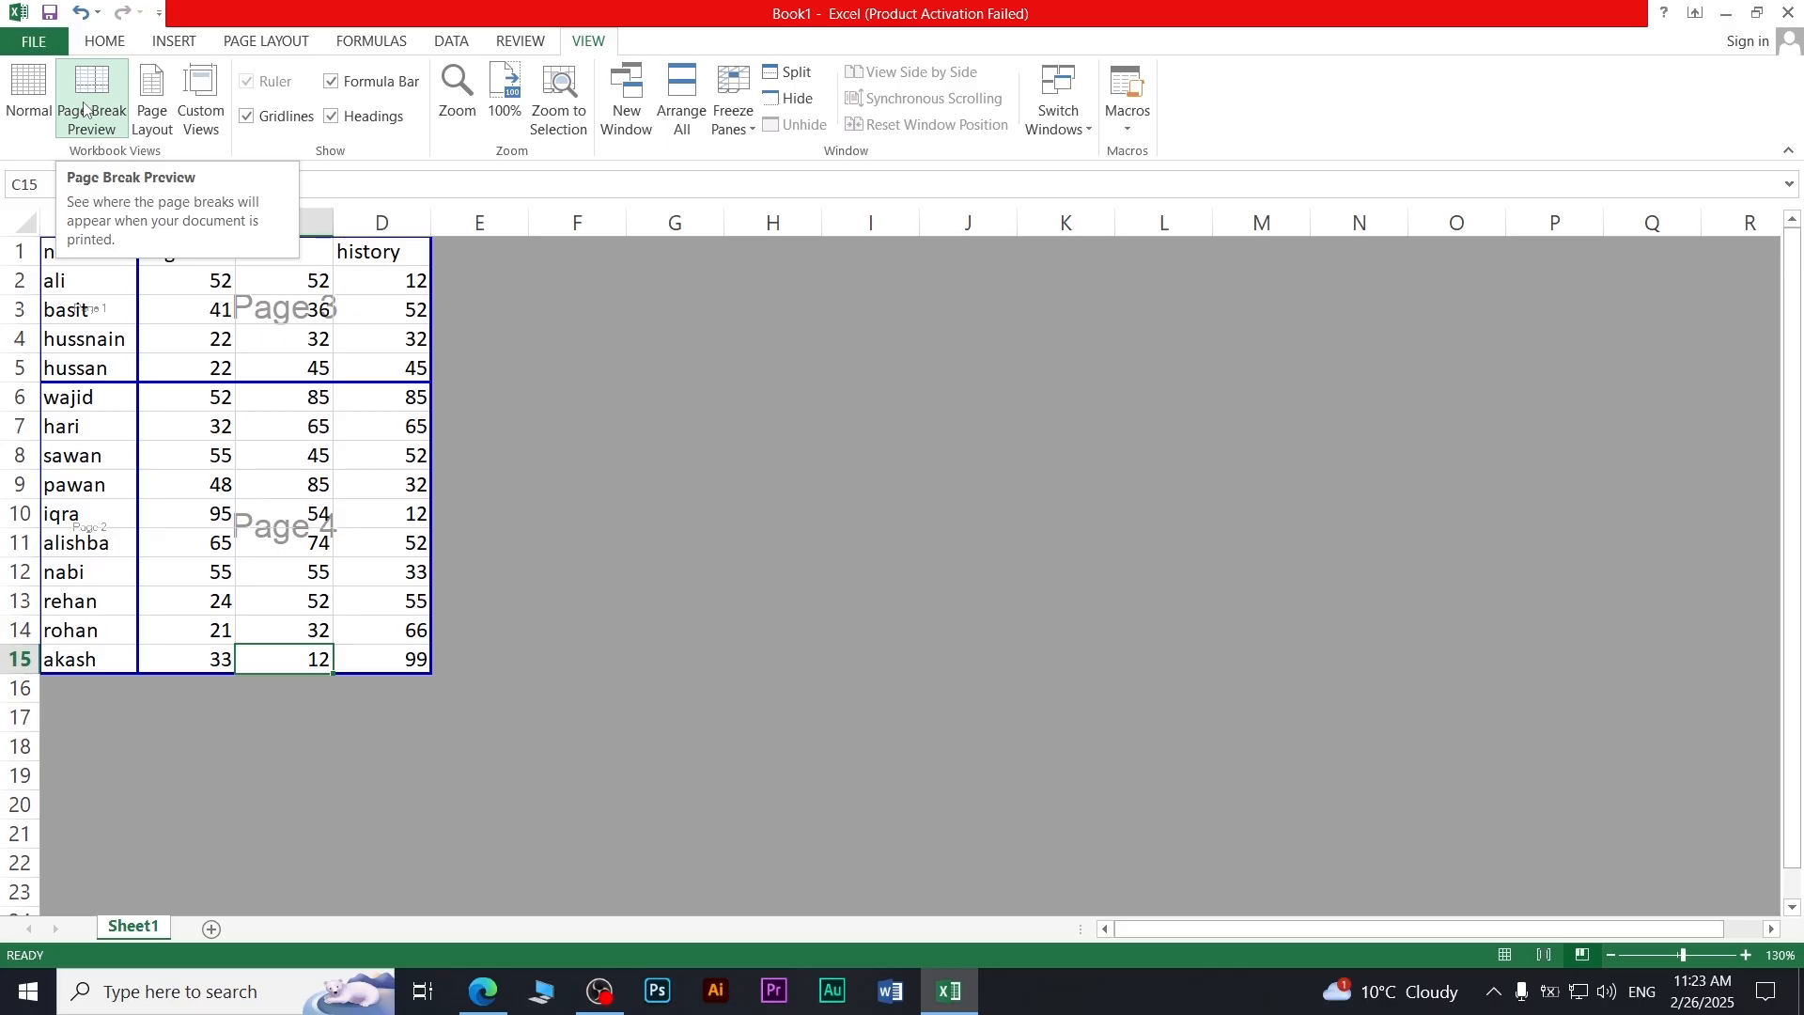
pyautogui.click(143, 103)
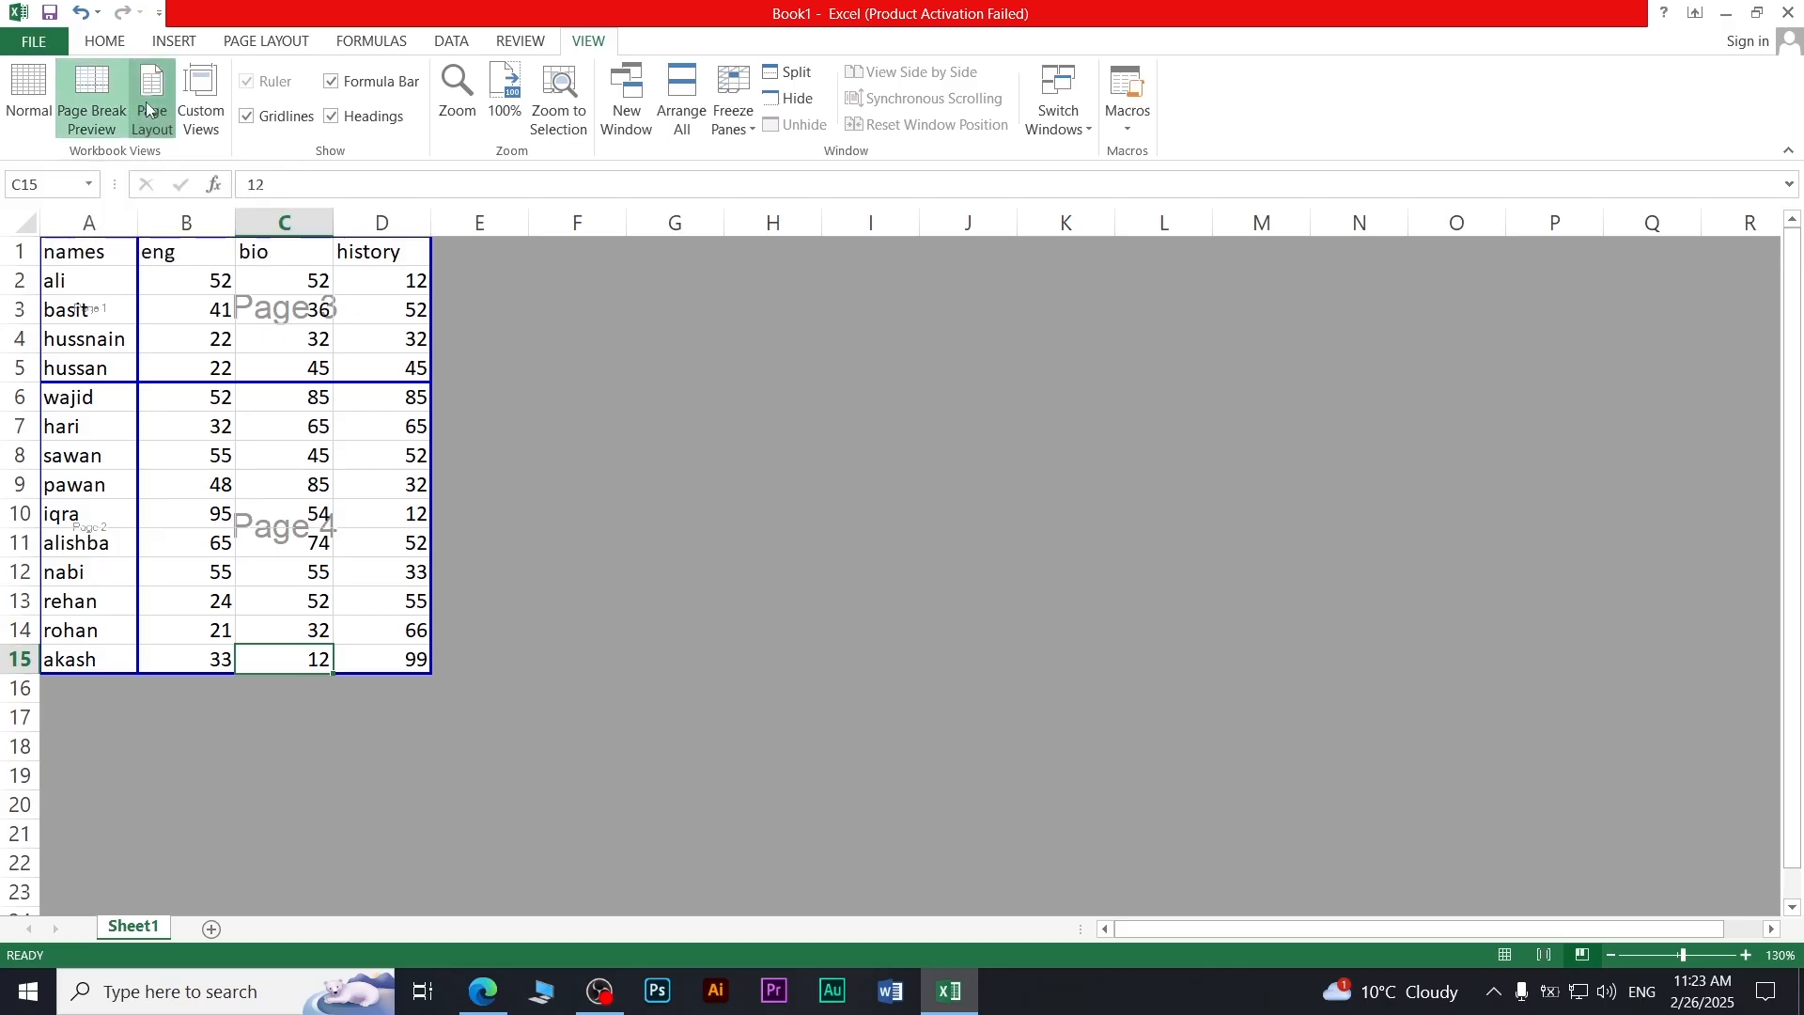
pyautogui.click(37, 104)
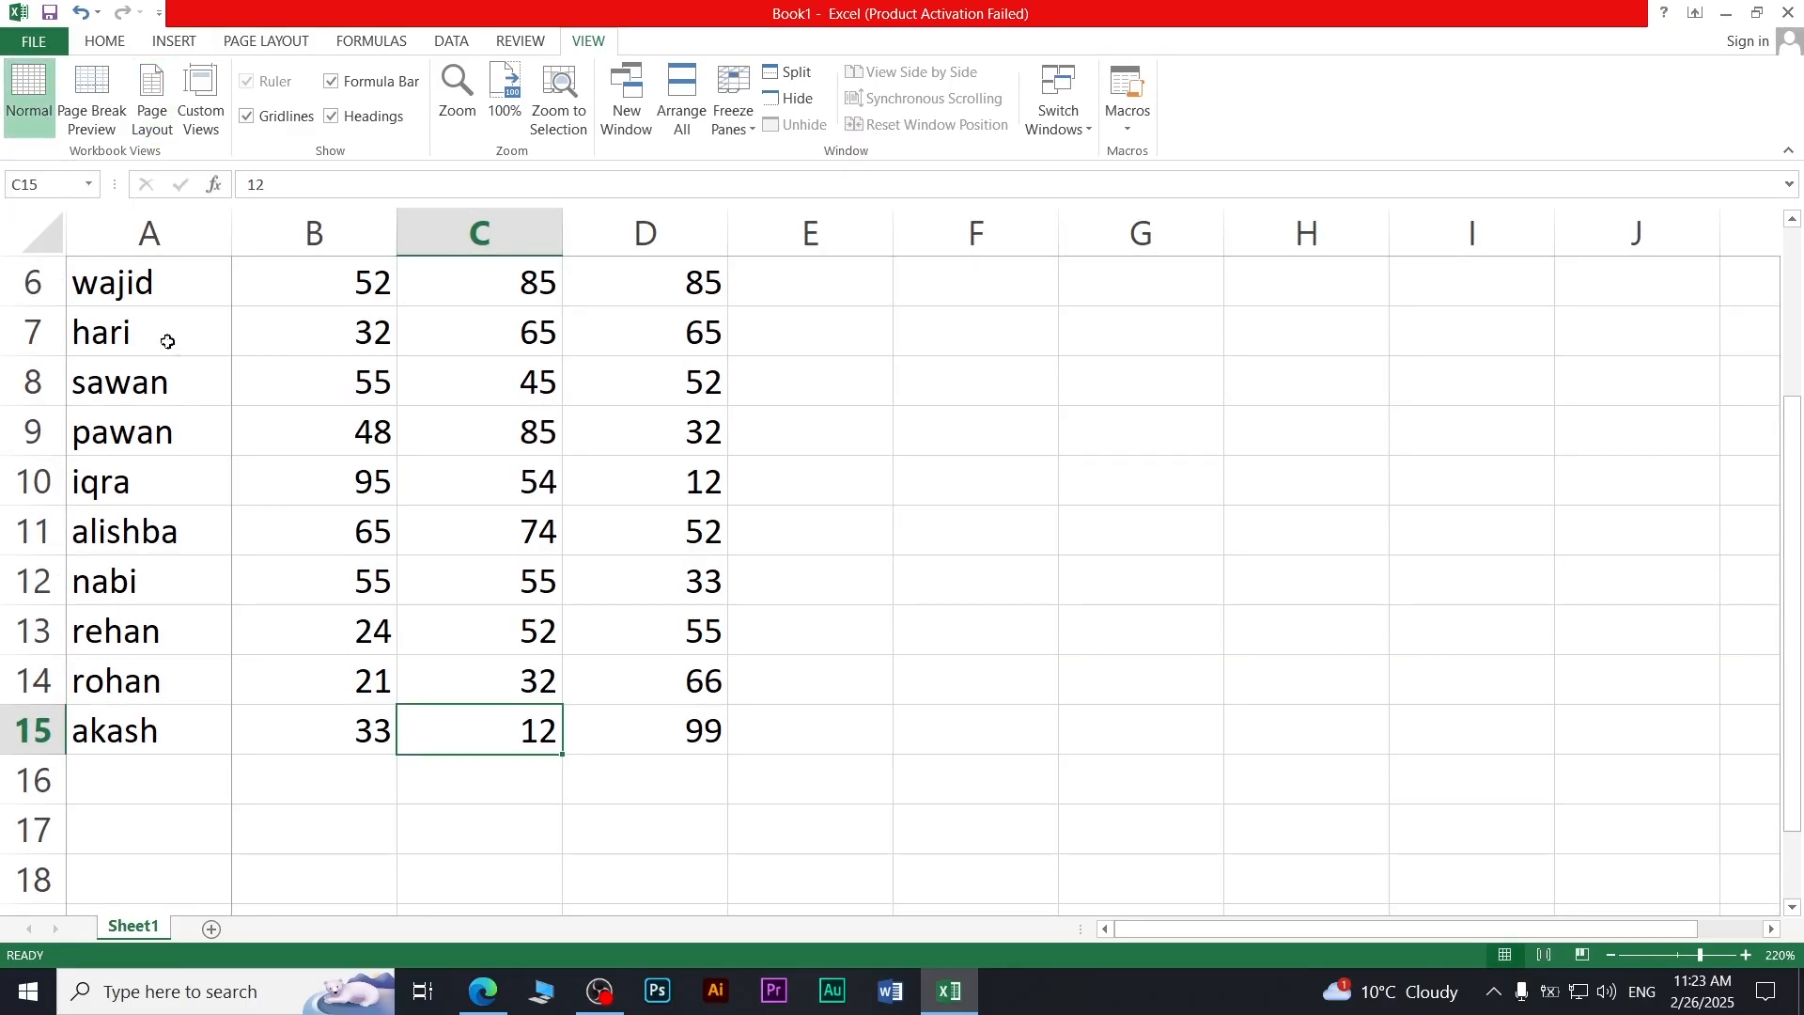
# - Reset all page breaks in the worksheet
pyautogui.scroll(2, 189, 363)
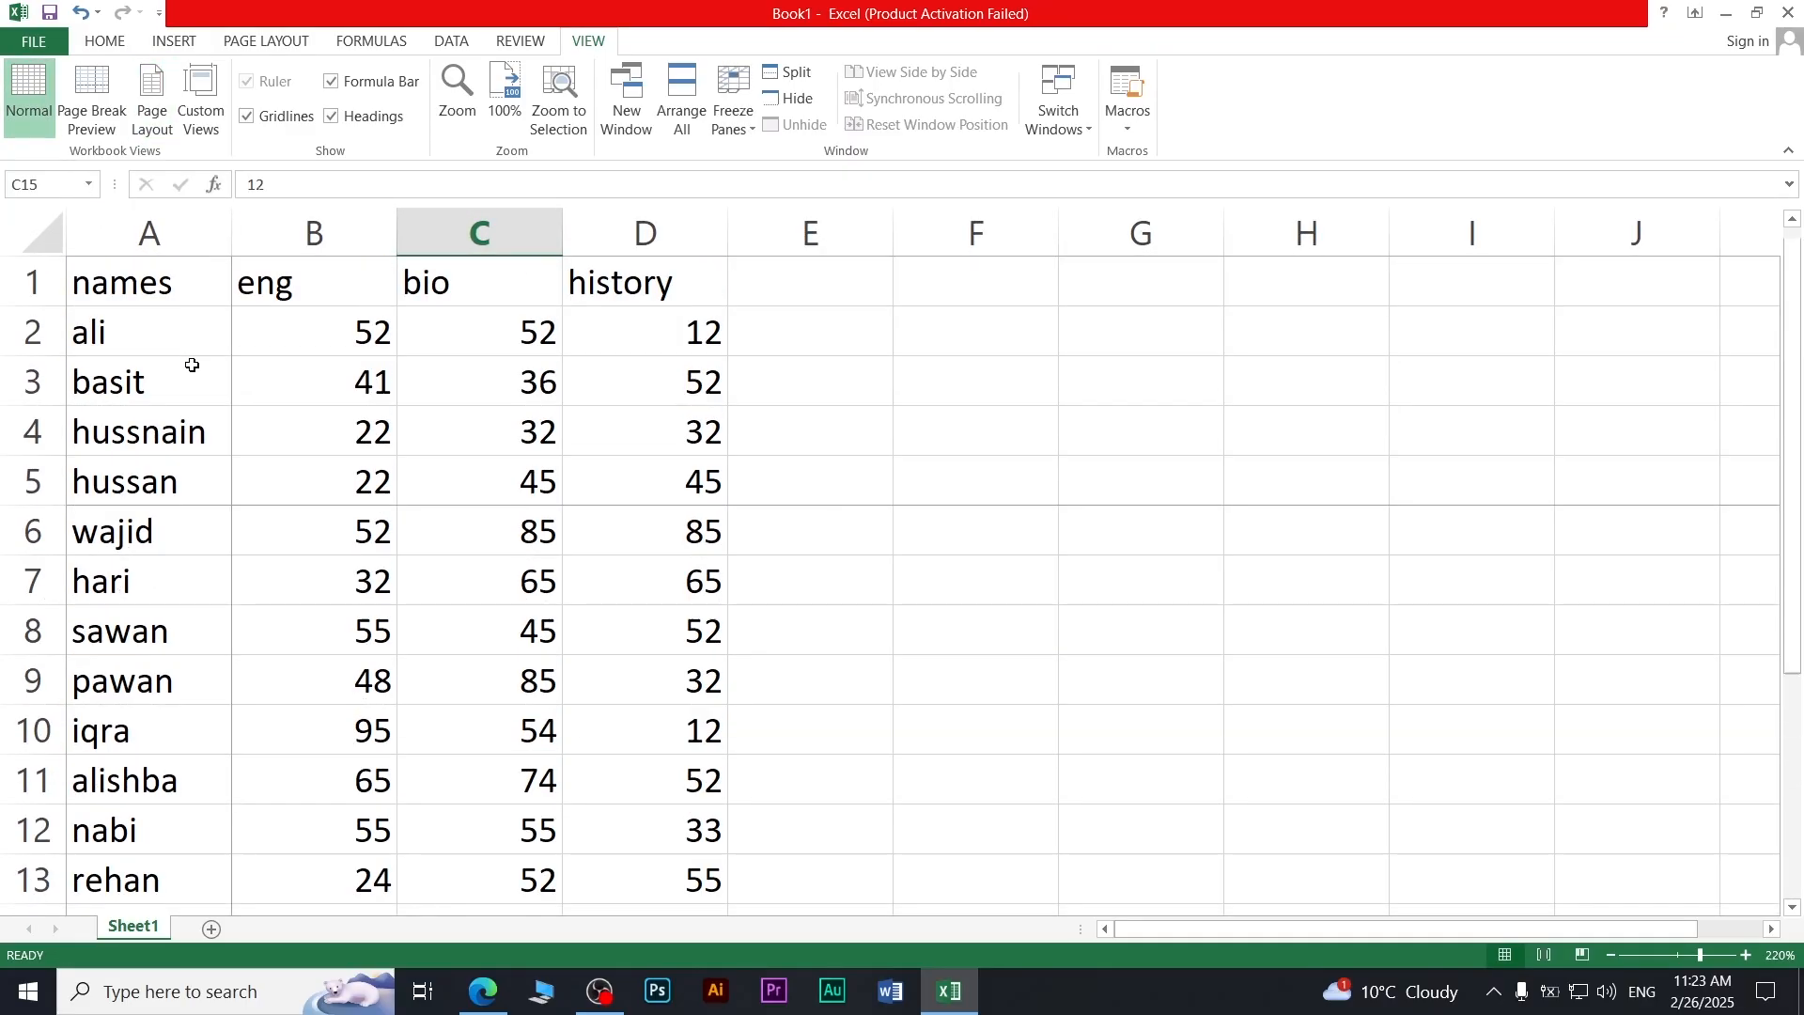
pyautogui.click(262, 43)
pyautogui.click(390, 122)
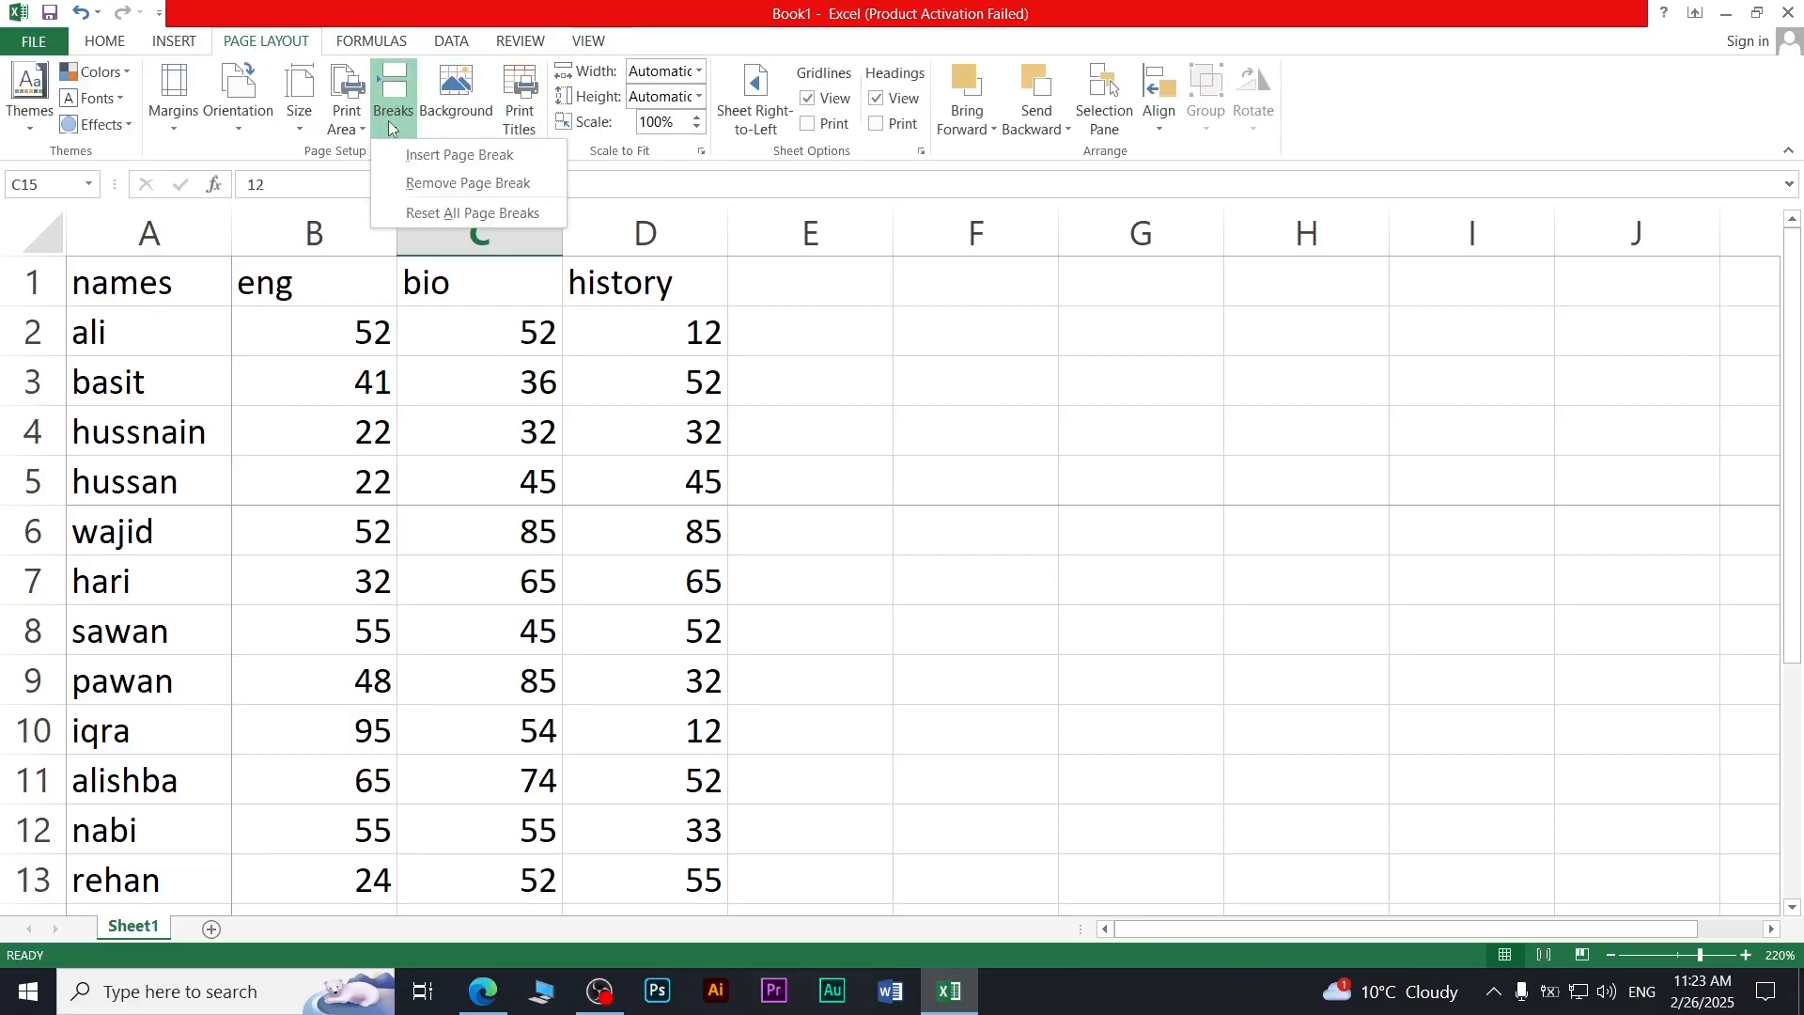
pyautogui.click(473, 213)
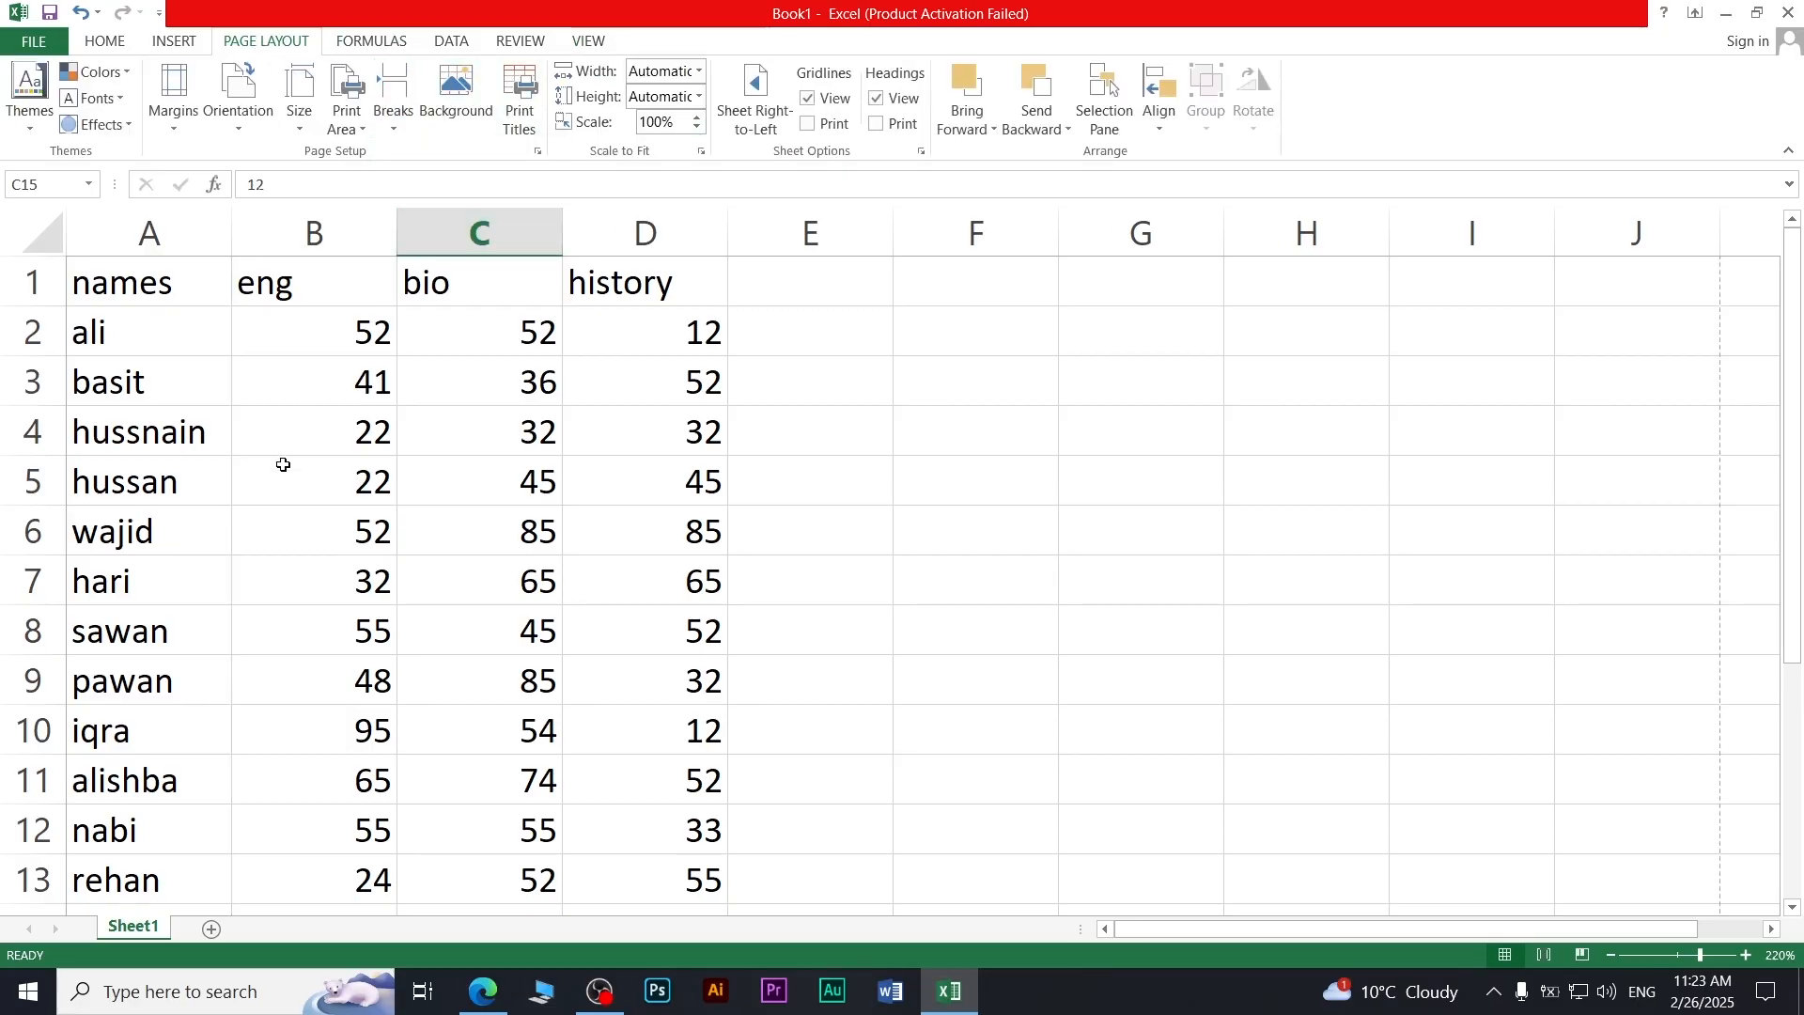
# - Look through the worksheet's printed pages in Page Layout view, and return to Normal view
pyautogui.click(592, 40)
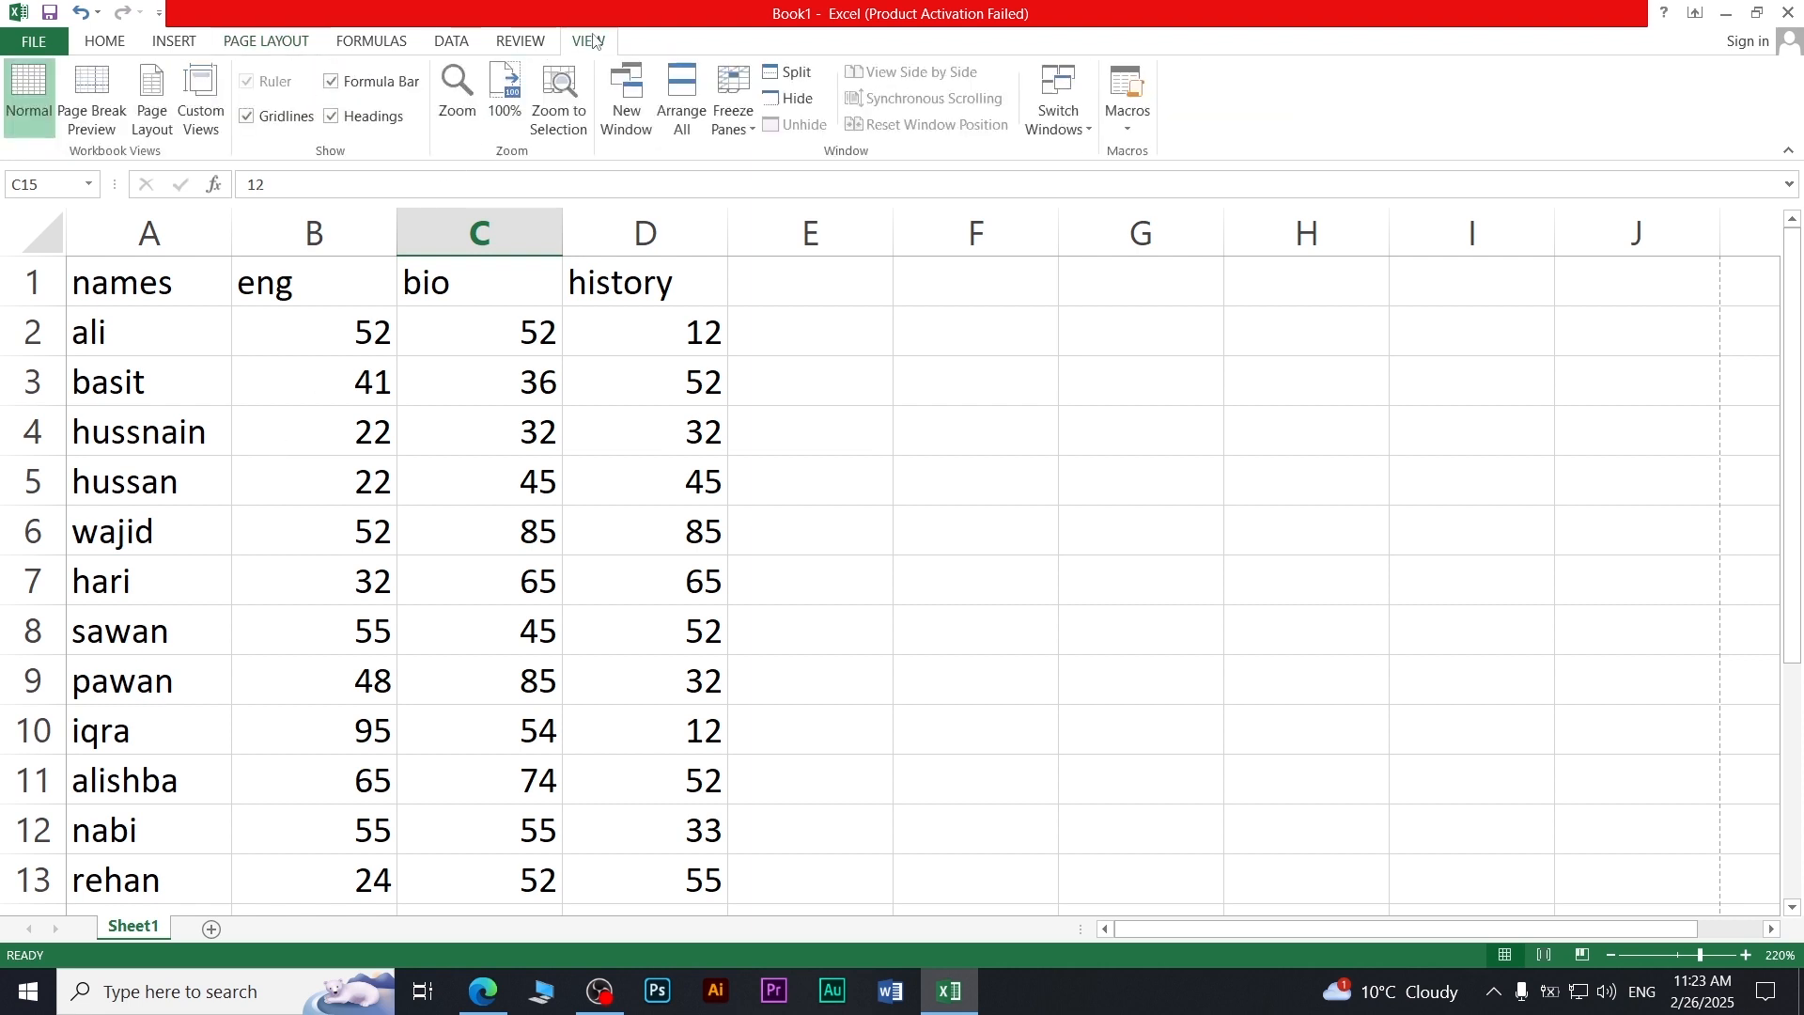
pyautogui.click(153, 113)
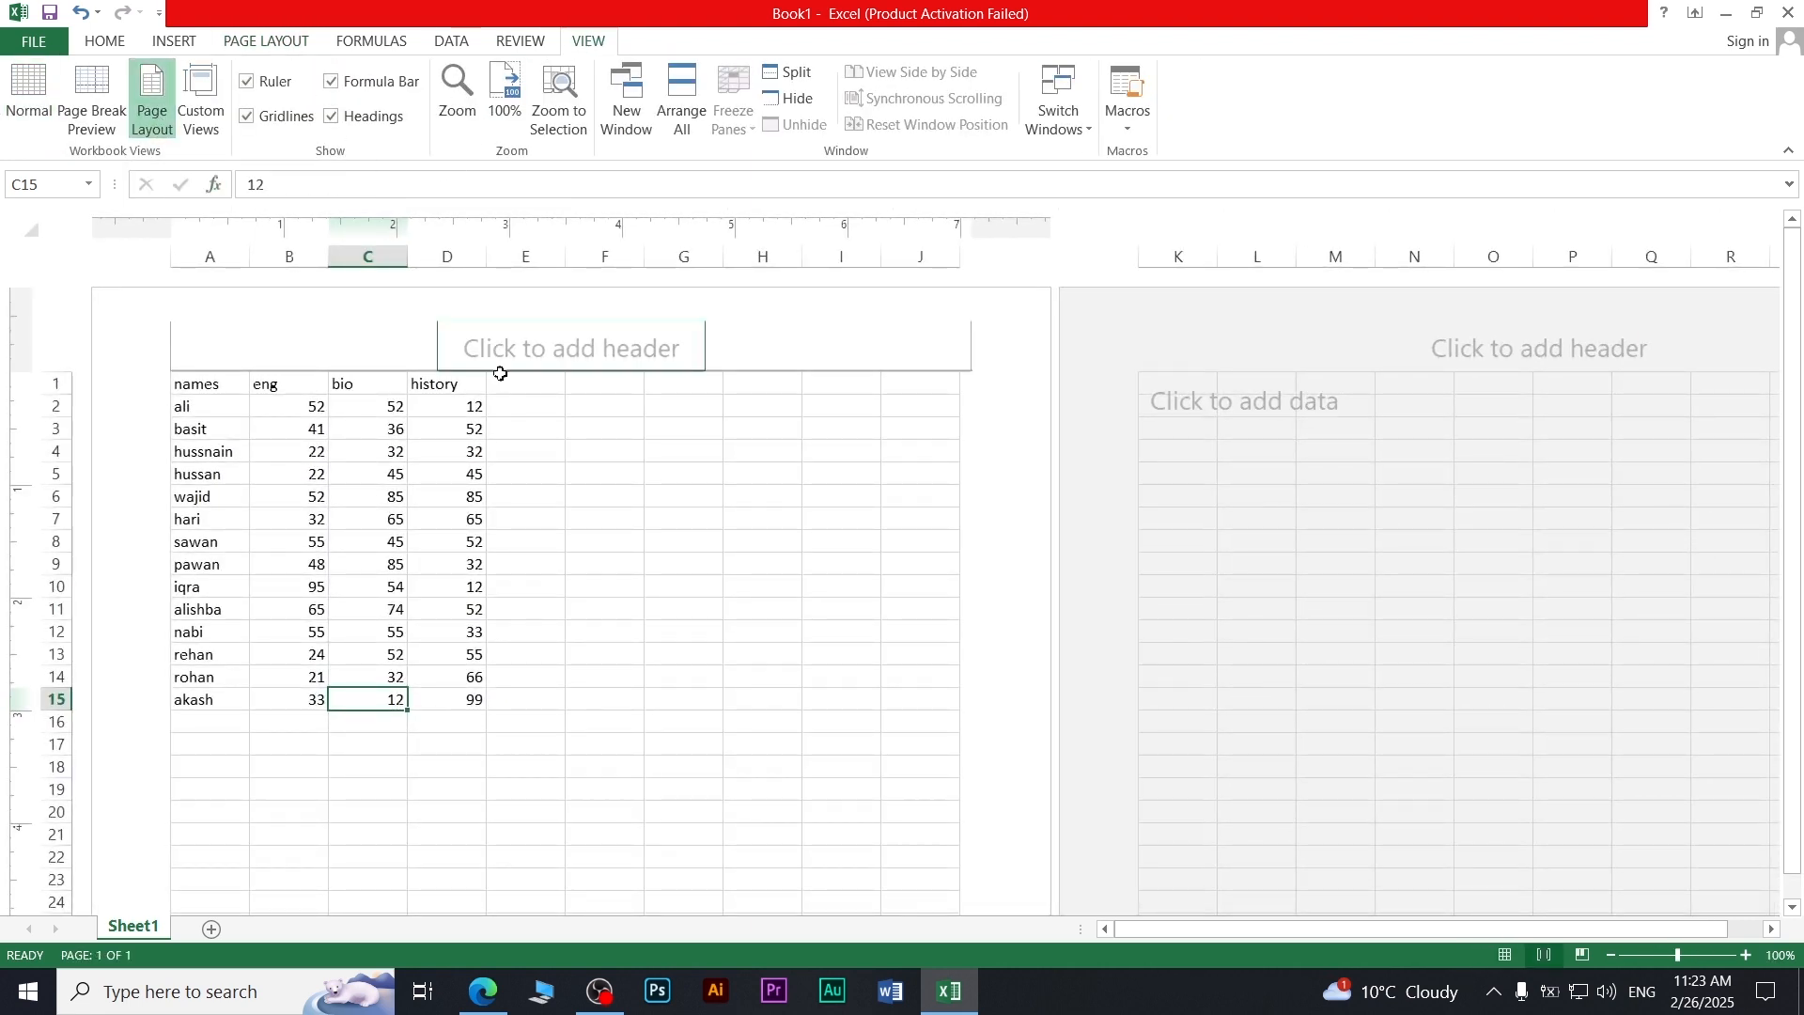
pyautogui.click(502, 440)
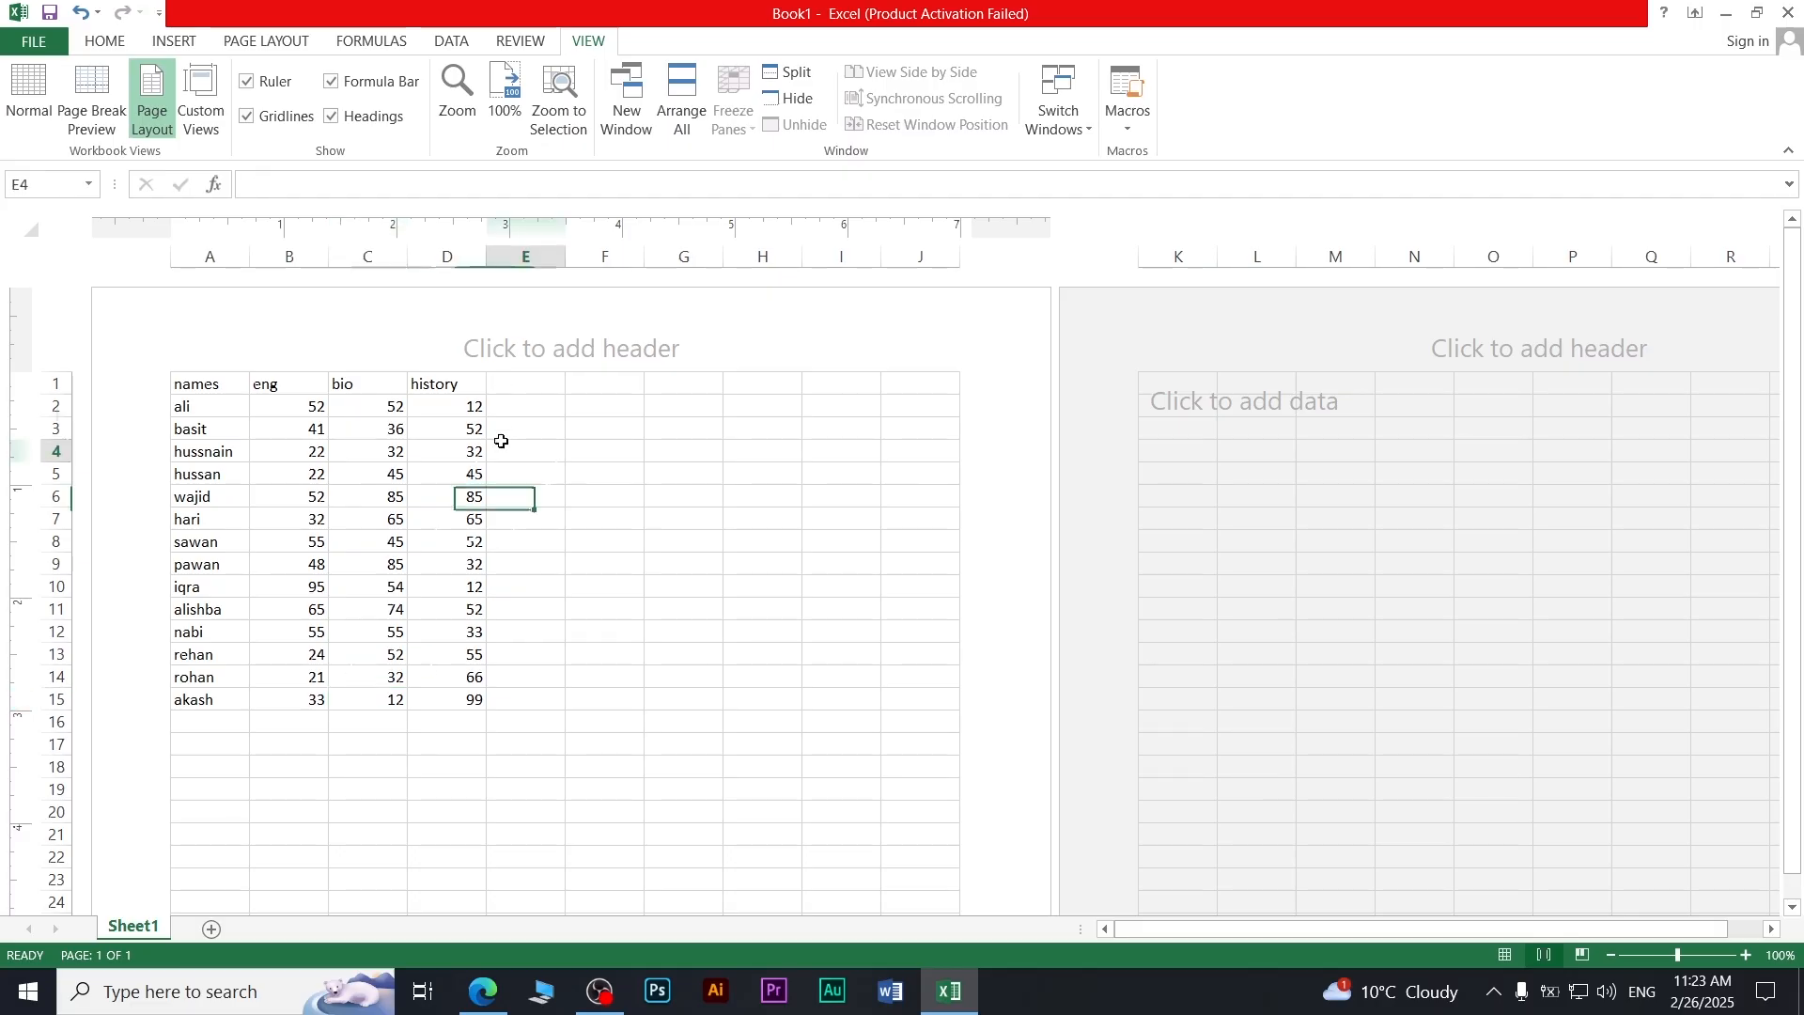
pyautogui.click(512, 478)
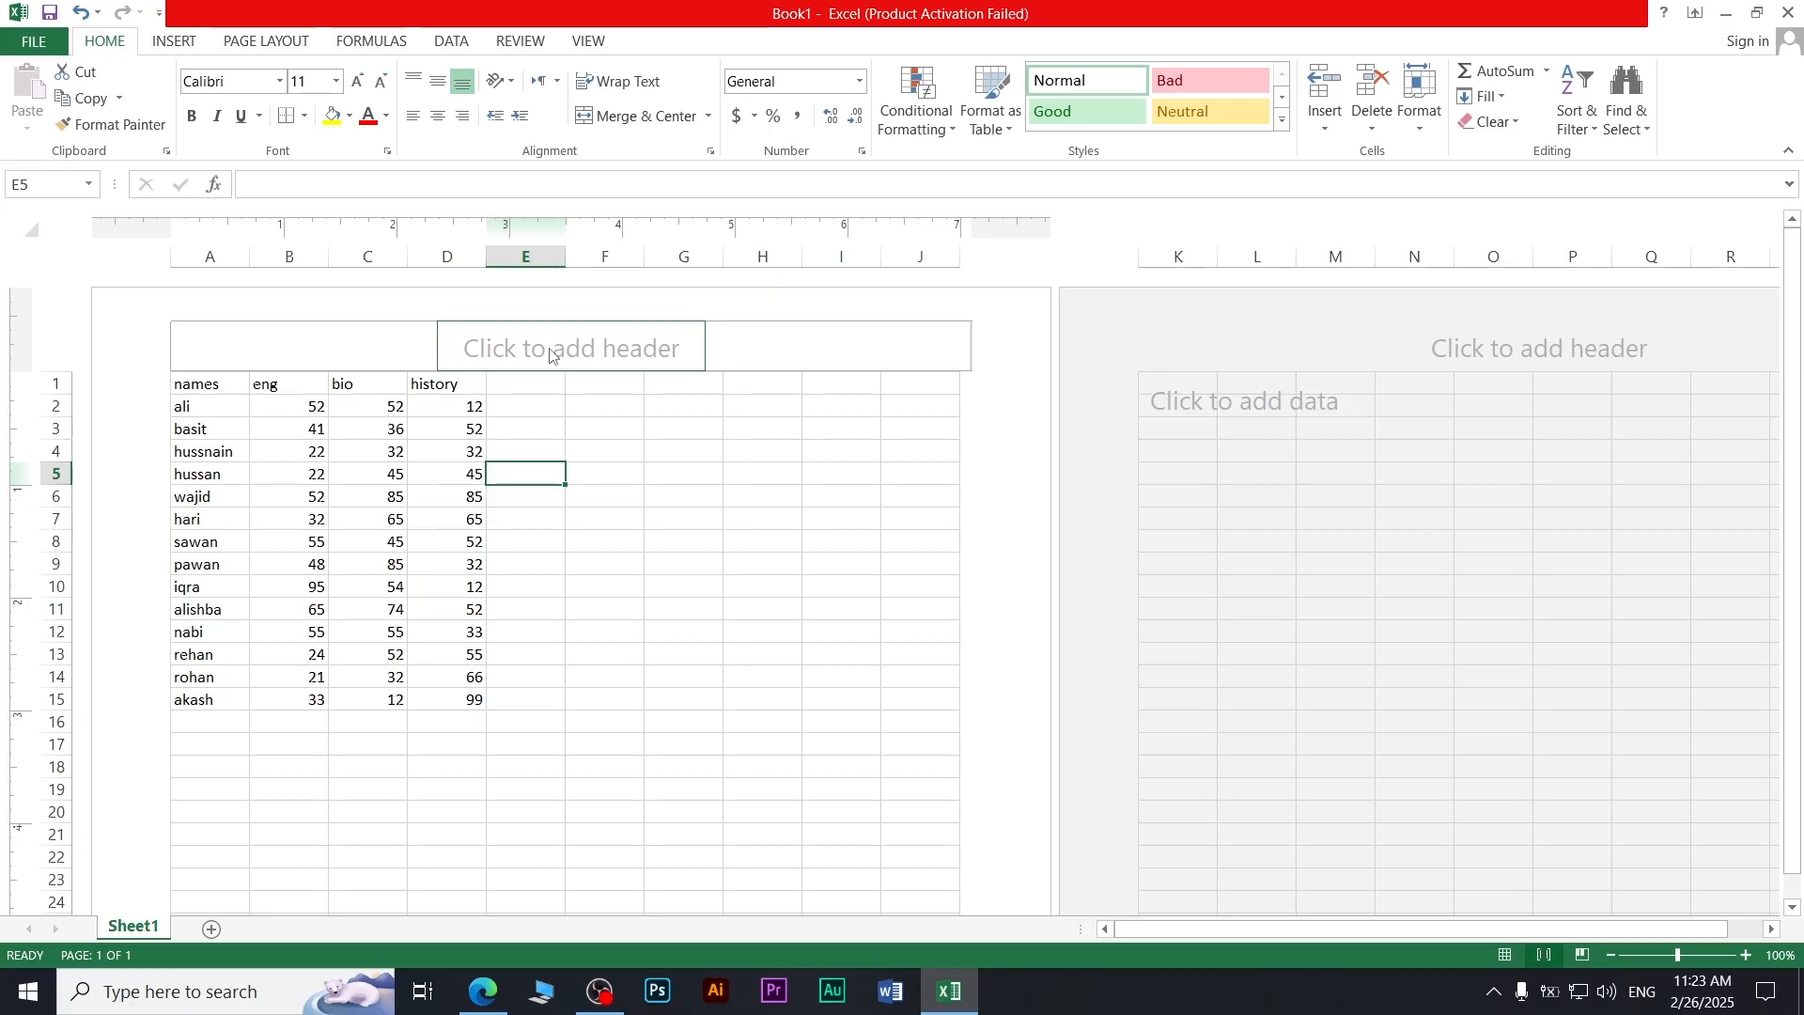
pyautogui.scroll(-10, 553, 360)
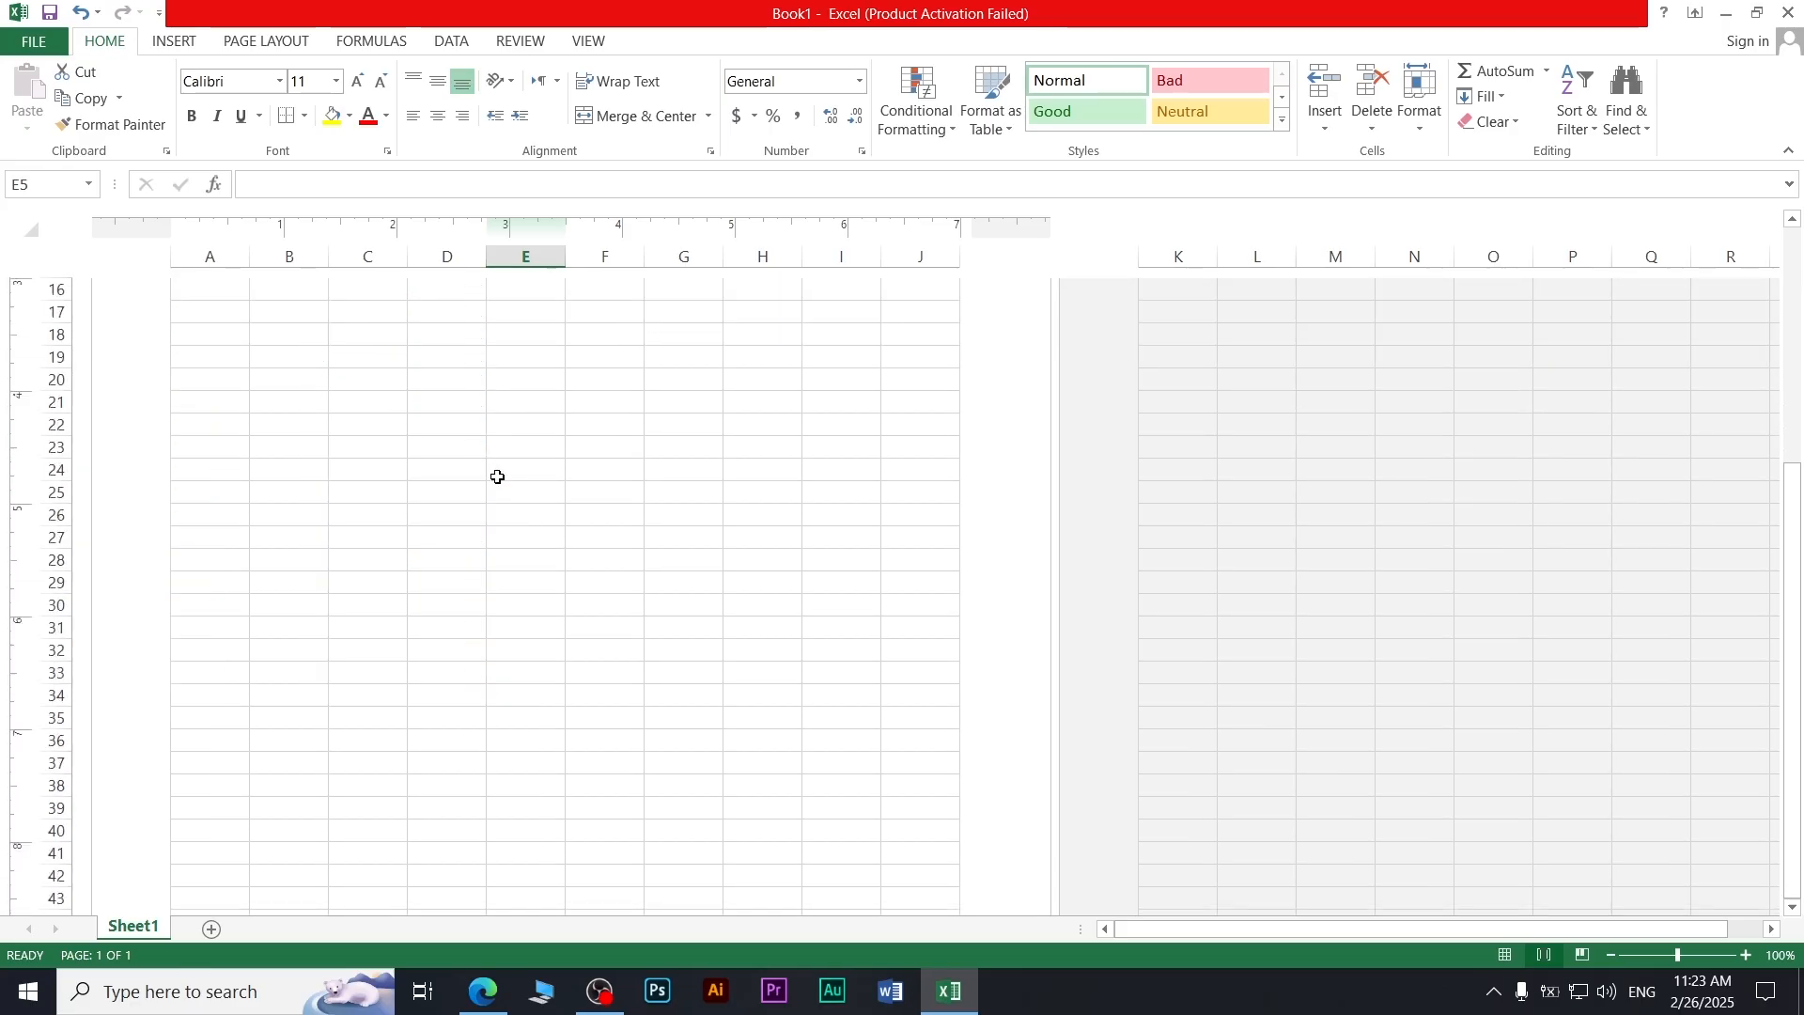
pyautogui.scroll(10, 548, 507)
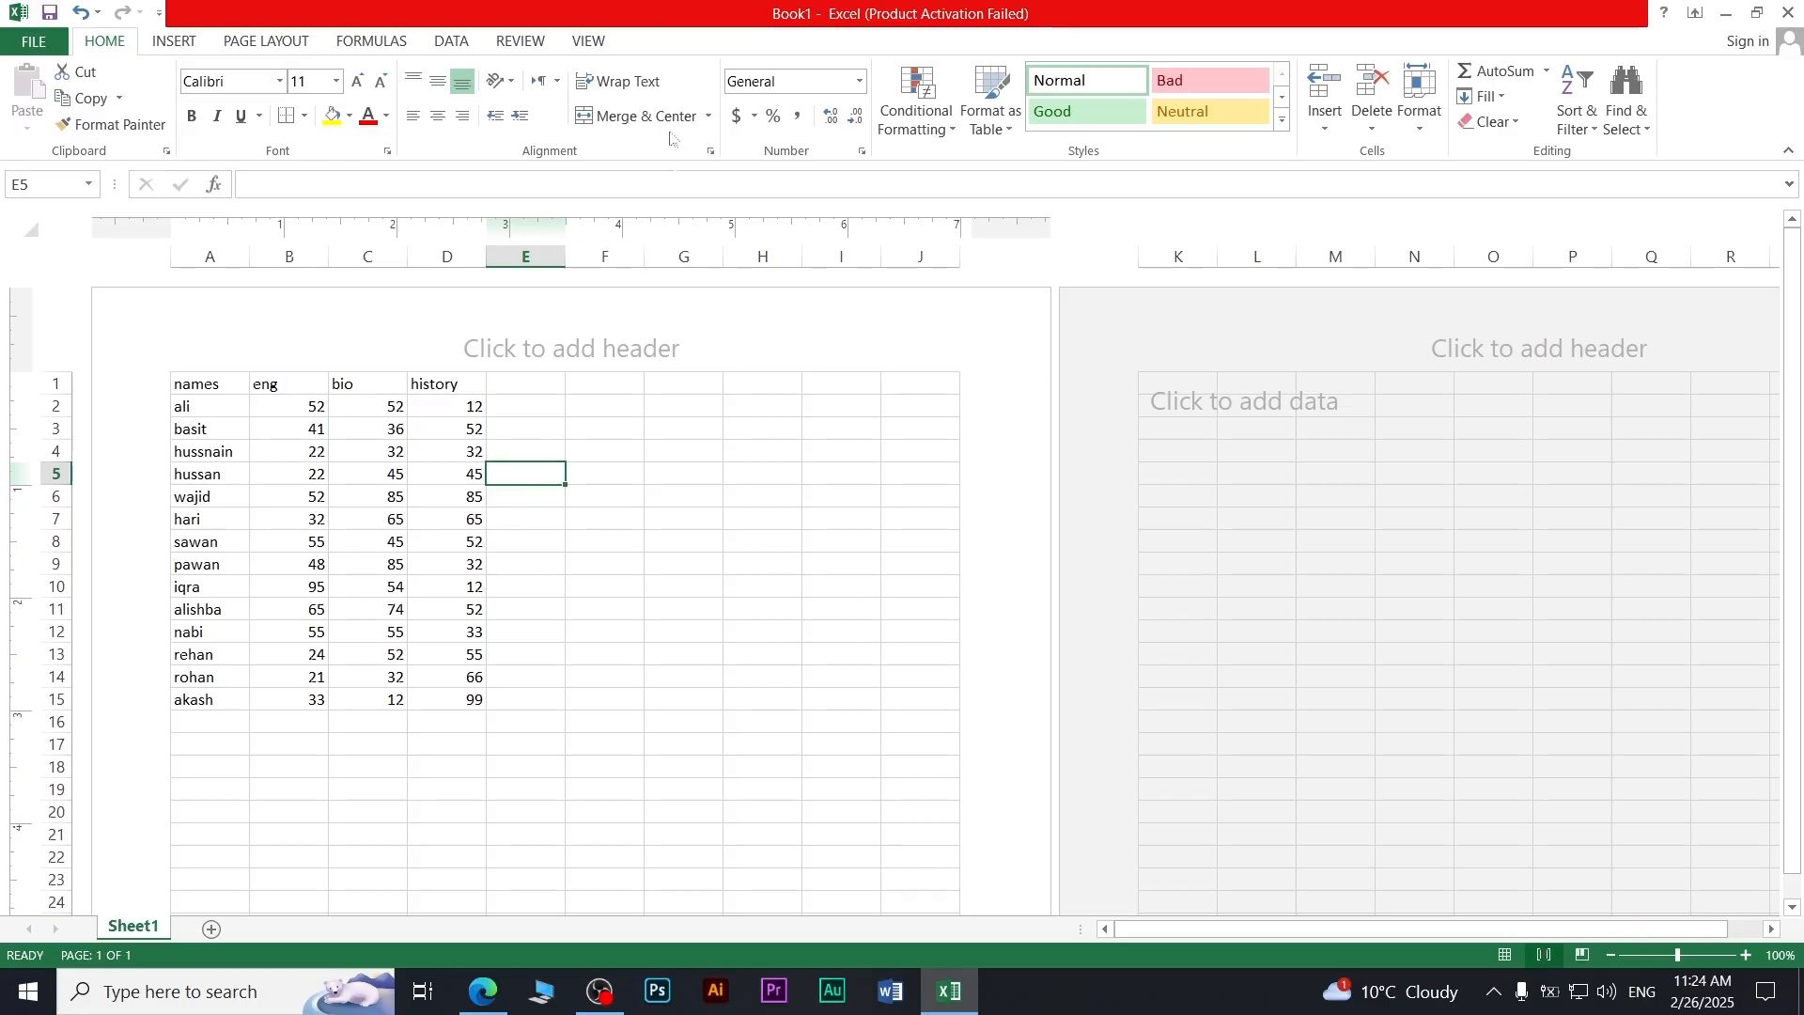
pyautogui.click(597, 52)
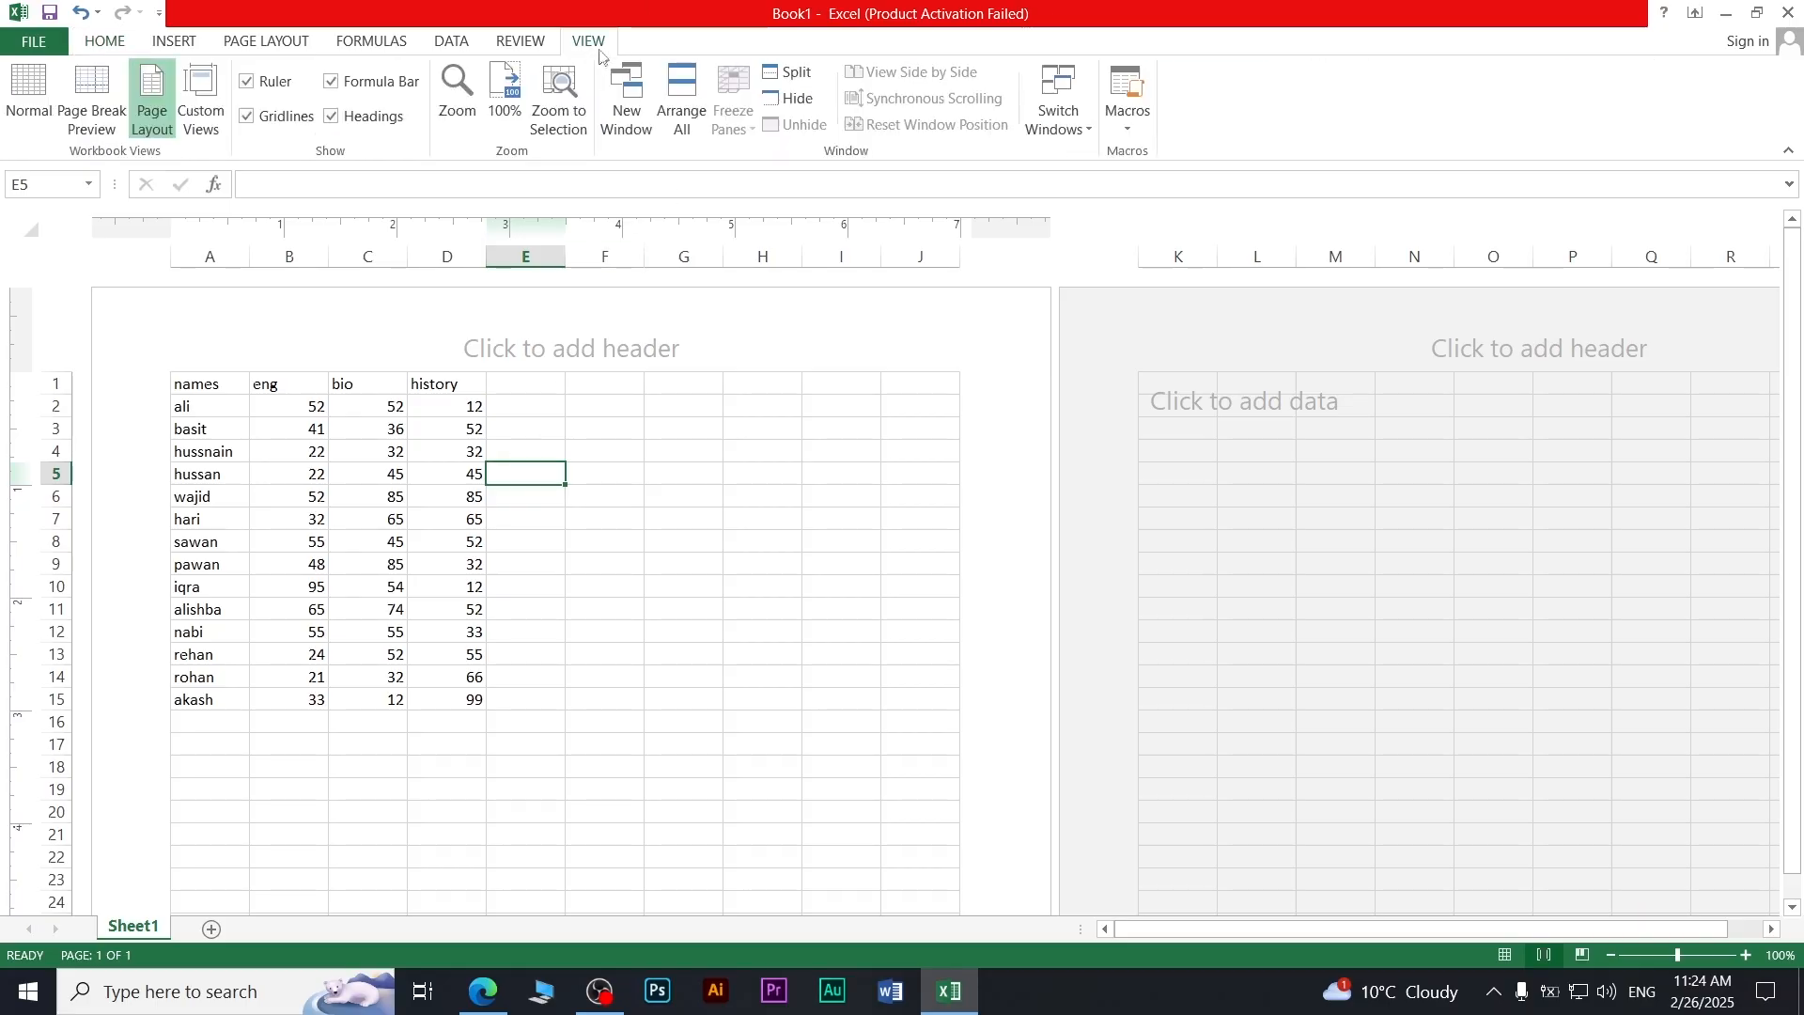
pyautogui.click(26, 103)
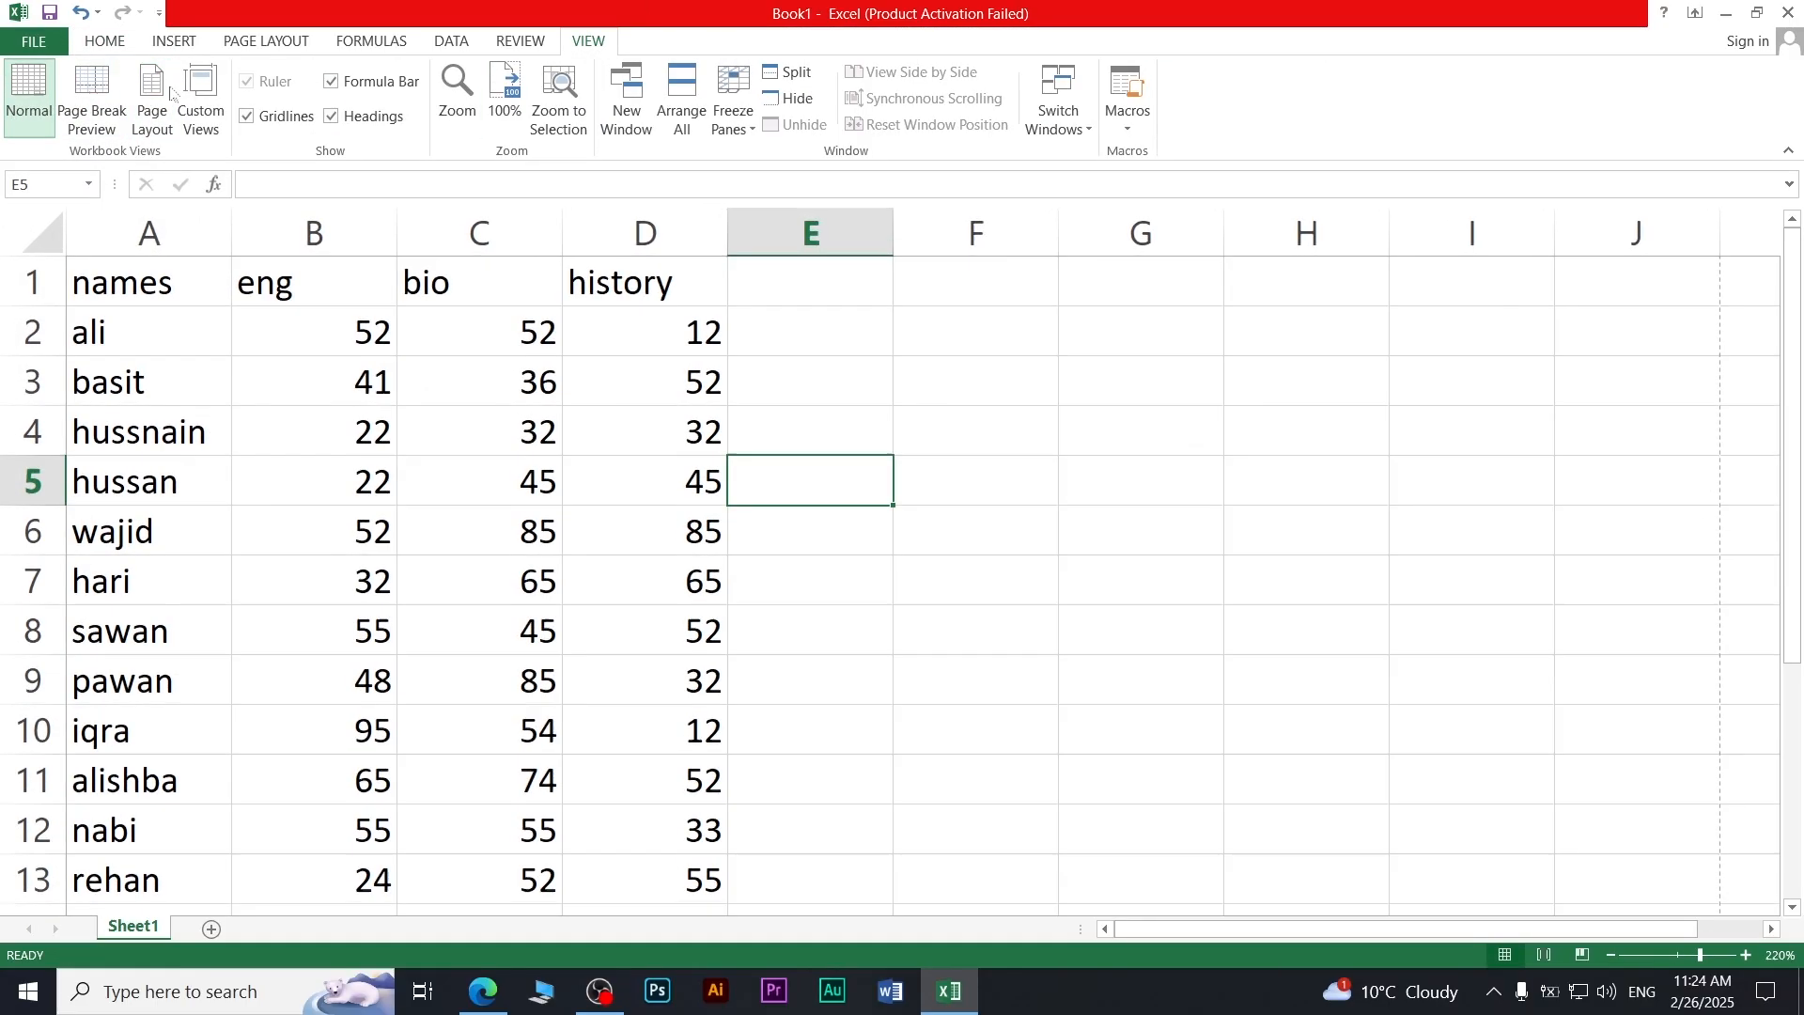
# - Hide the formula bar and show it again
pyautogui.click(338, 83)
pyautogui.click(338, 83)
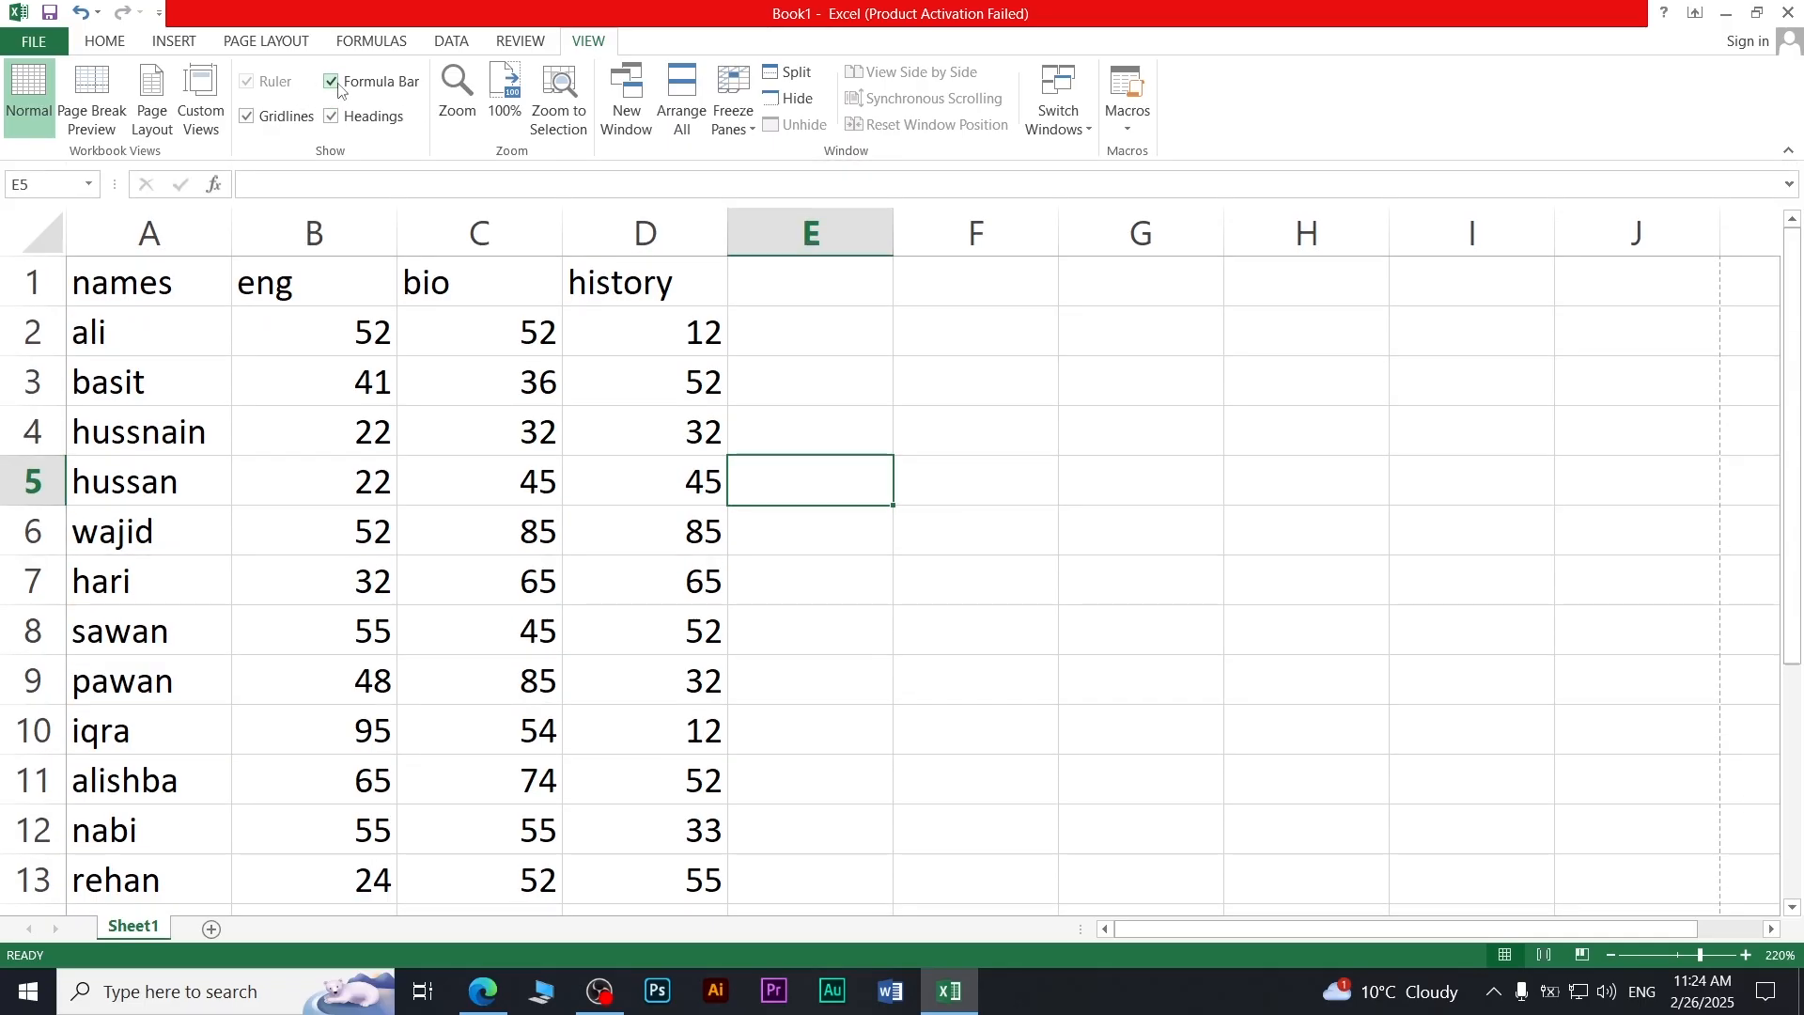
pyautogui.click(335, 84)
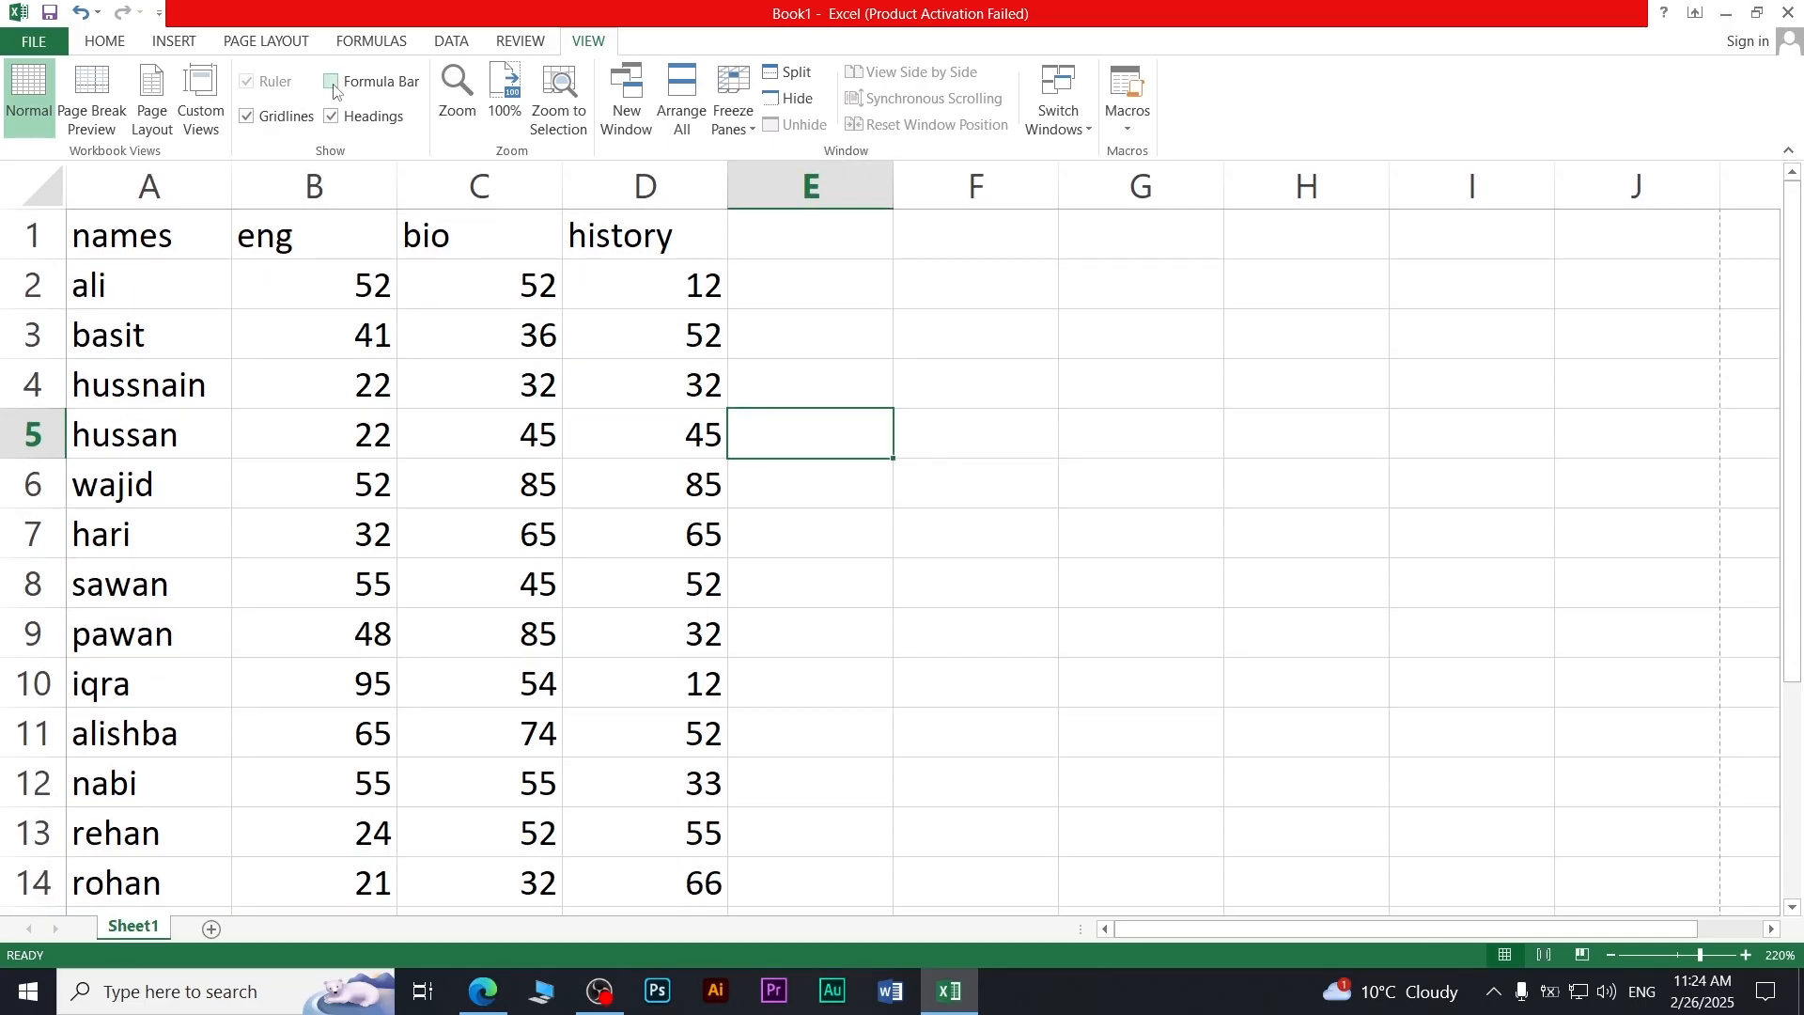
pyautogui.click(335, 84)
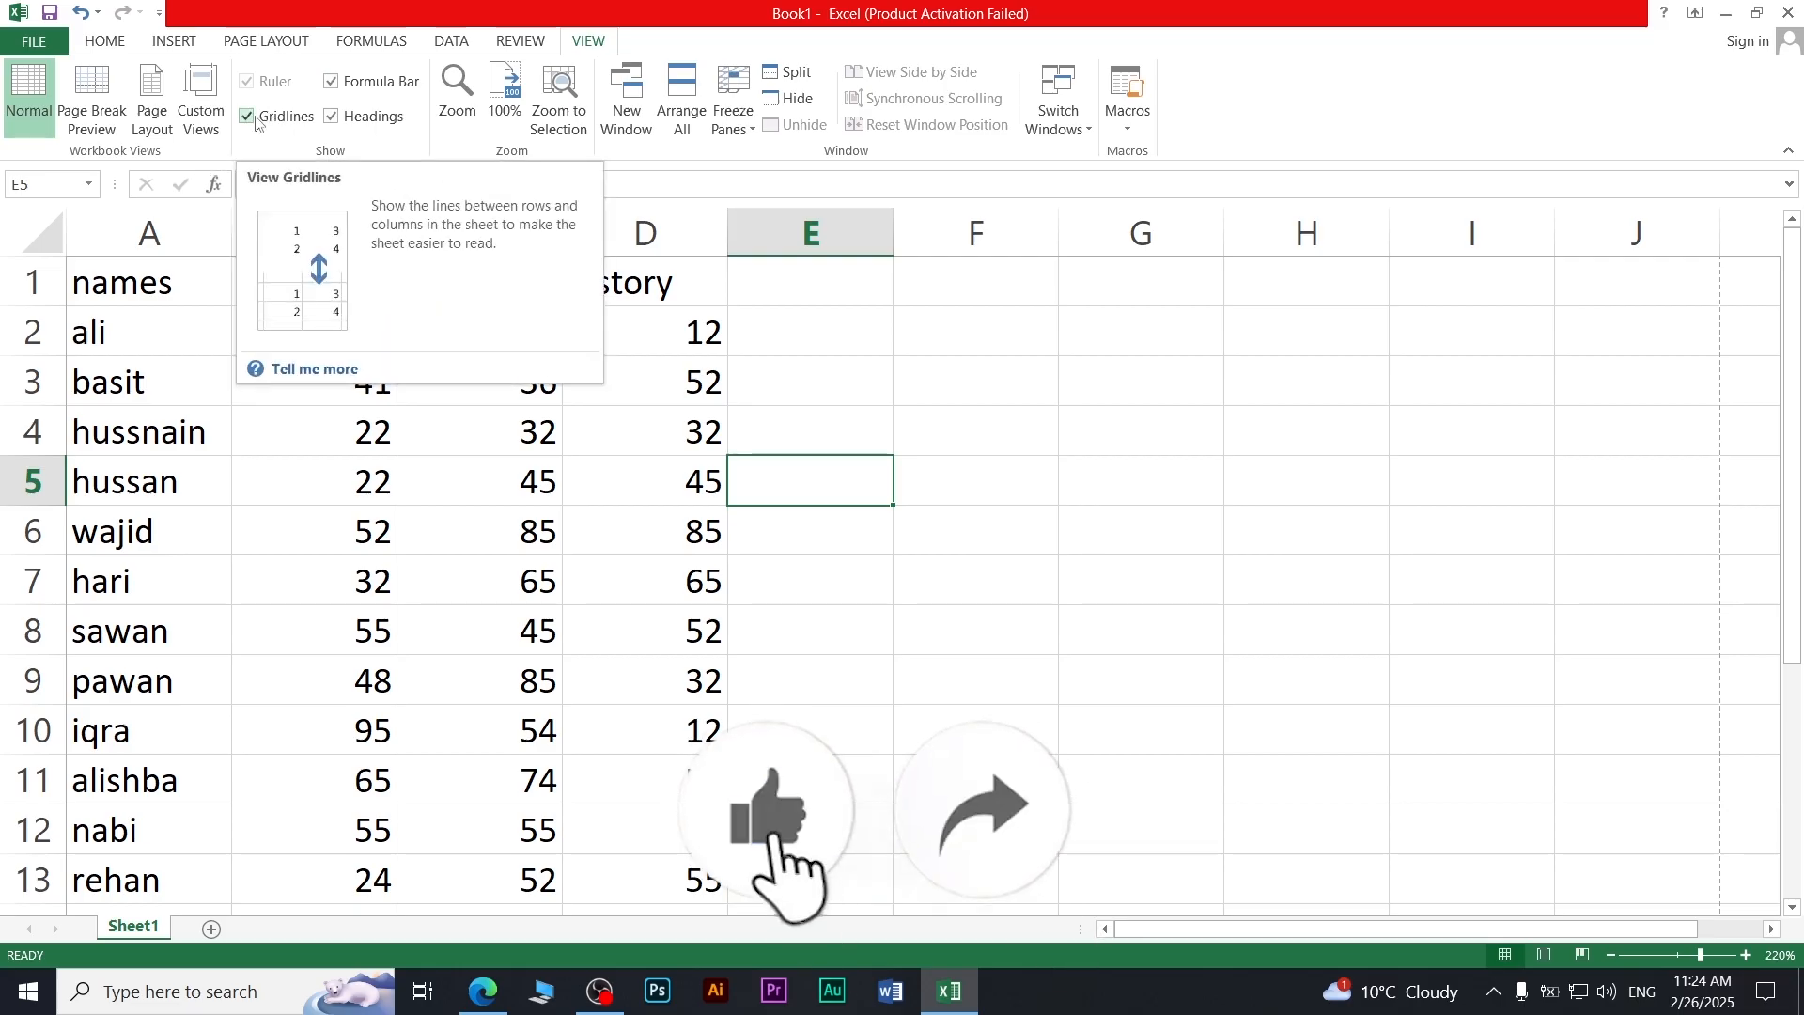
# - Hide the worksheet gridlines, check several cells without them, and show the gridlines again
pyautogui.click(256, 119)
pyautogui.click(338, 512)
pyautogui.click(479, 481)
pyautogui.click(1065, 523)
pyautogui.click(478, 585)
pyautogui.click(188, 534)
pyautogui.click(248, 385)
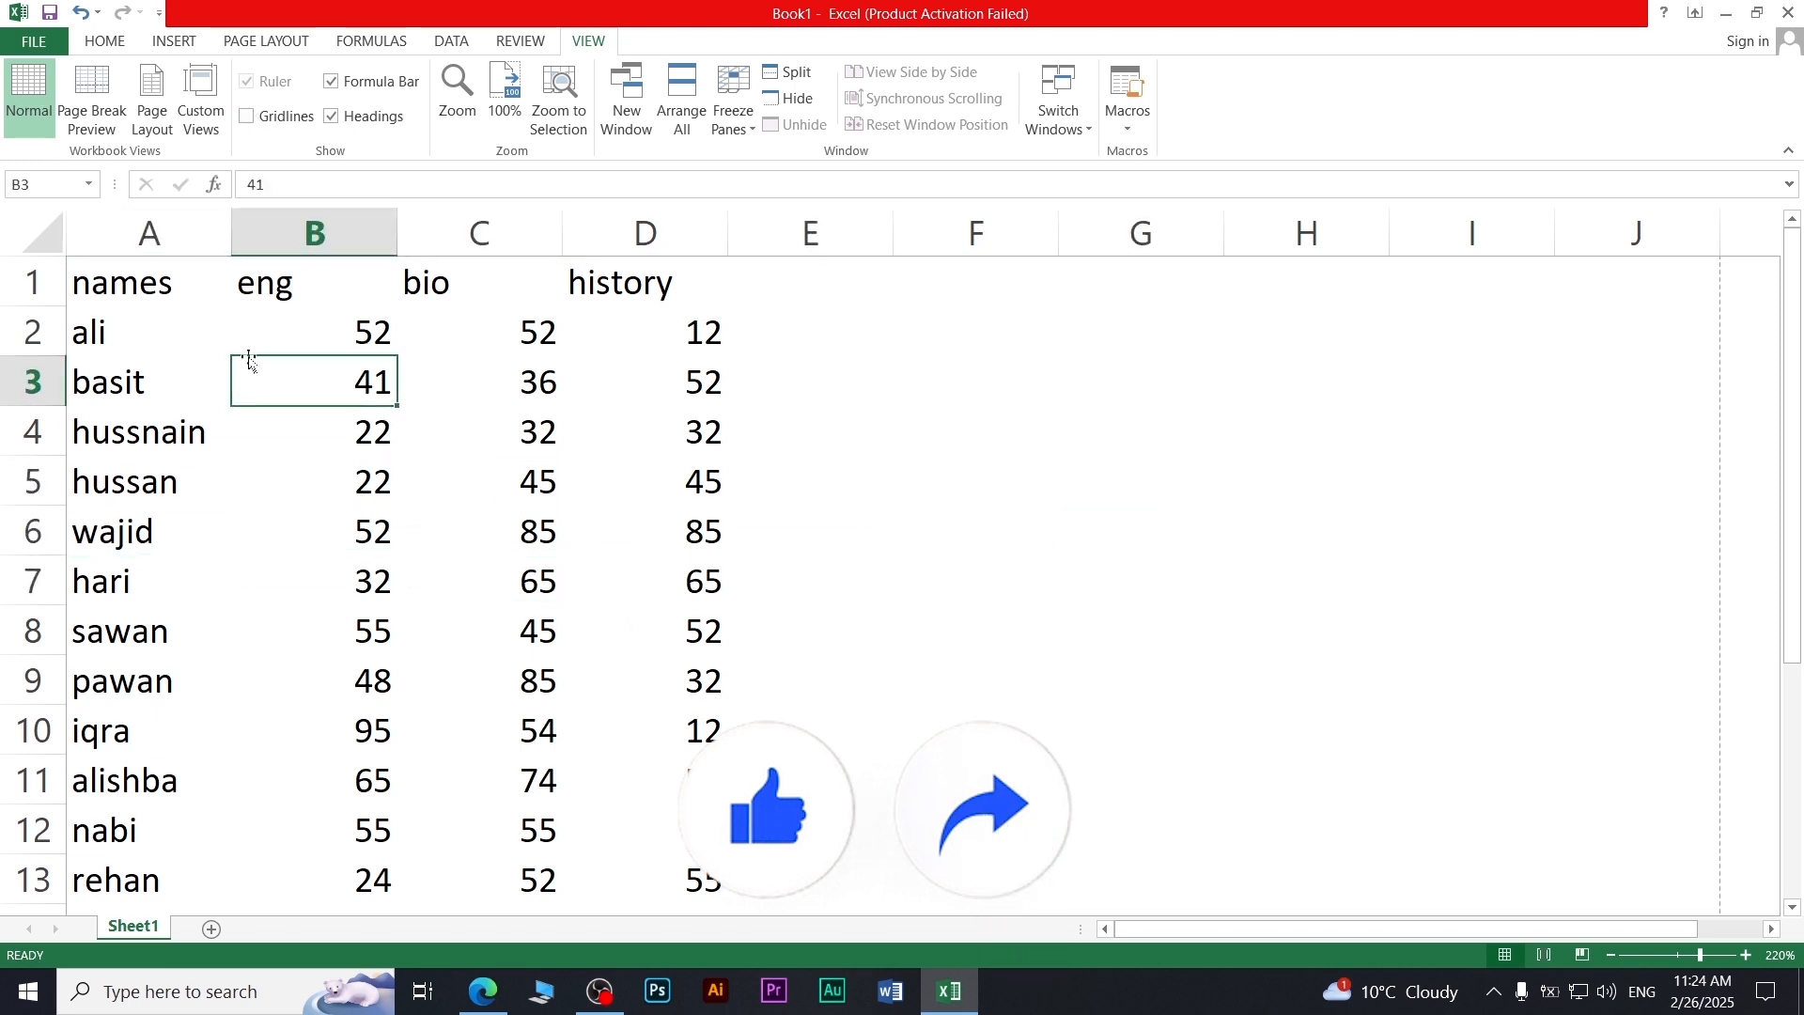
pyautogui.click(247, 120)
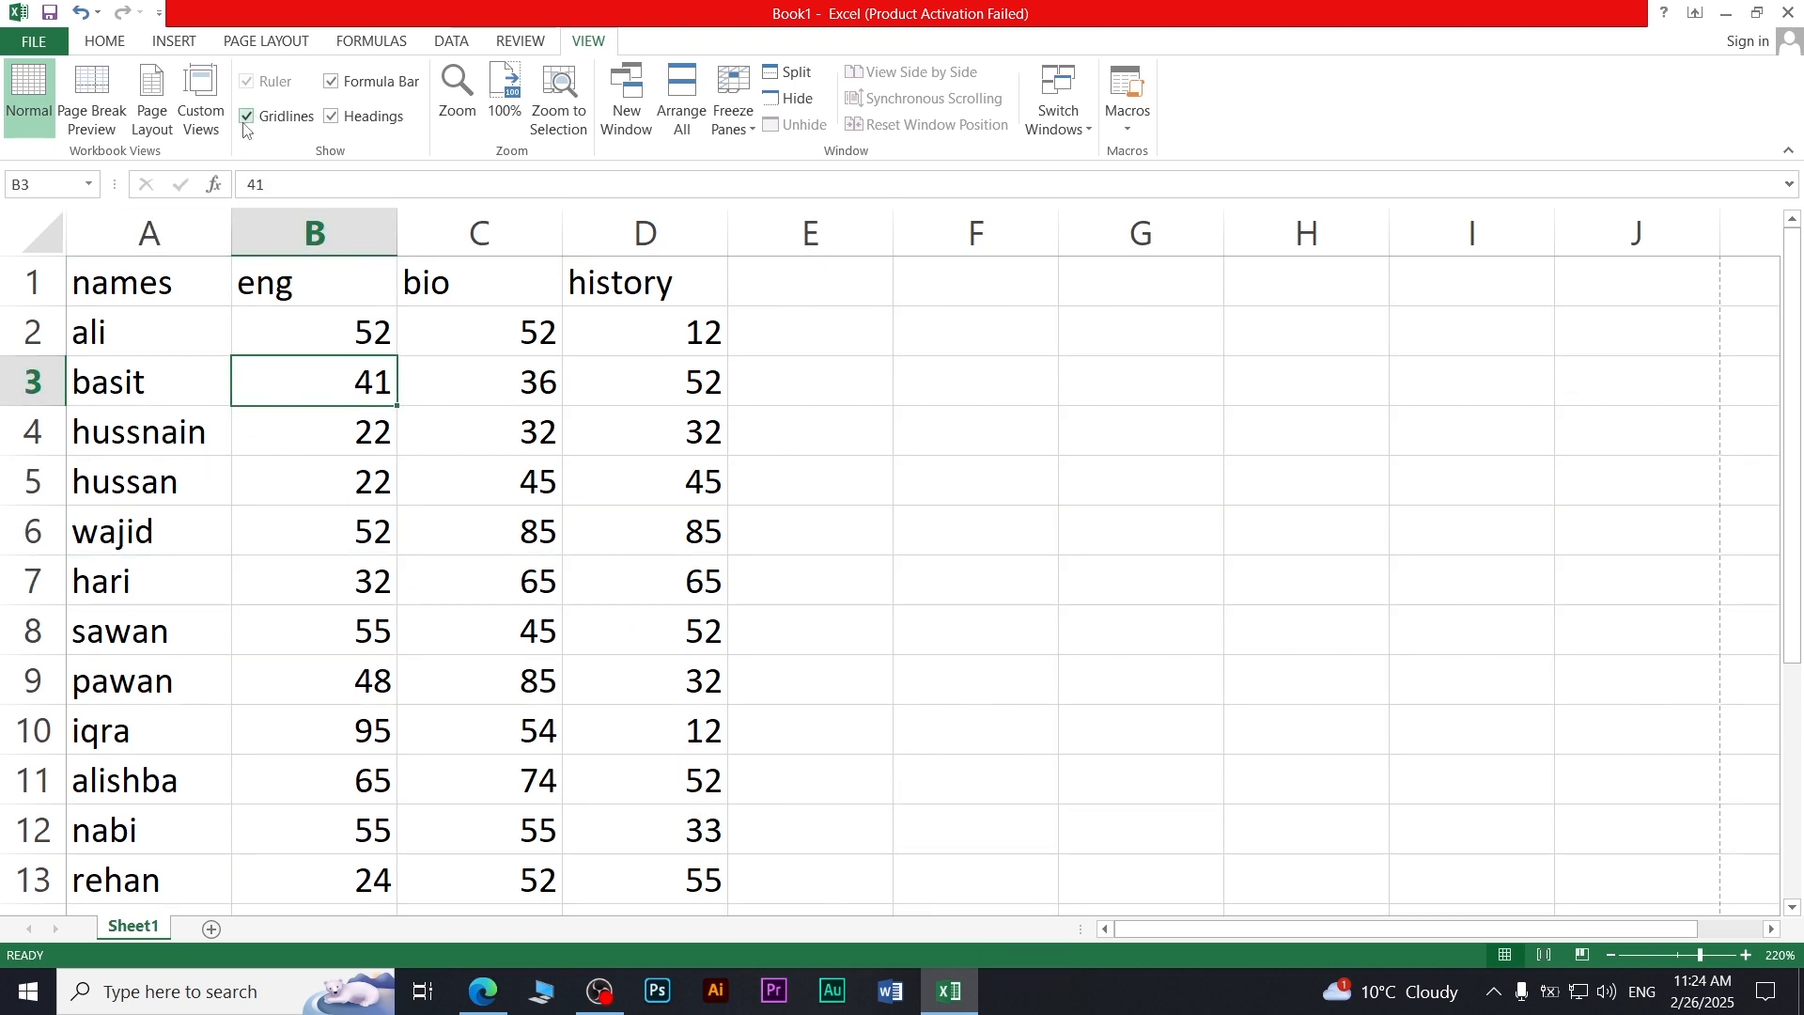
# - Hide the row and column headings and show them again
pyautogui.click(332, 115)
pyautogui.click(331, 116)
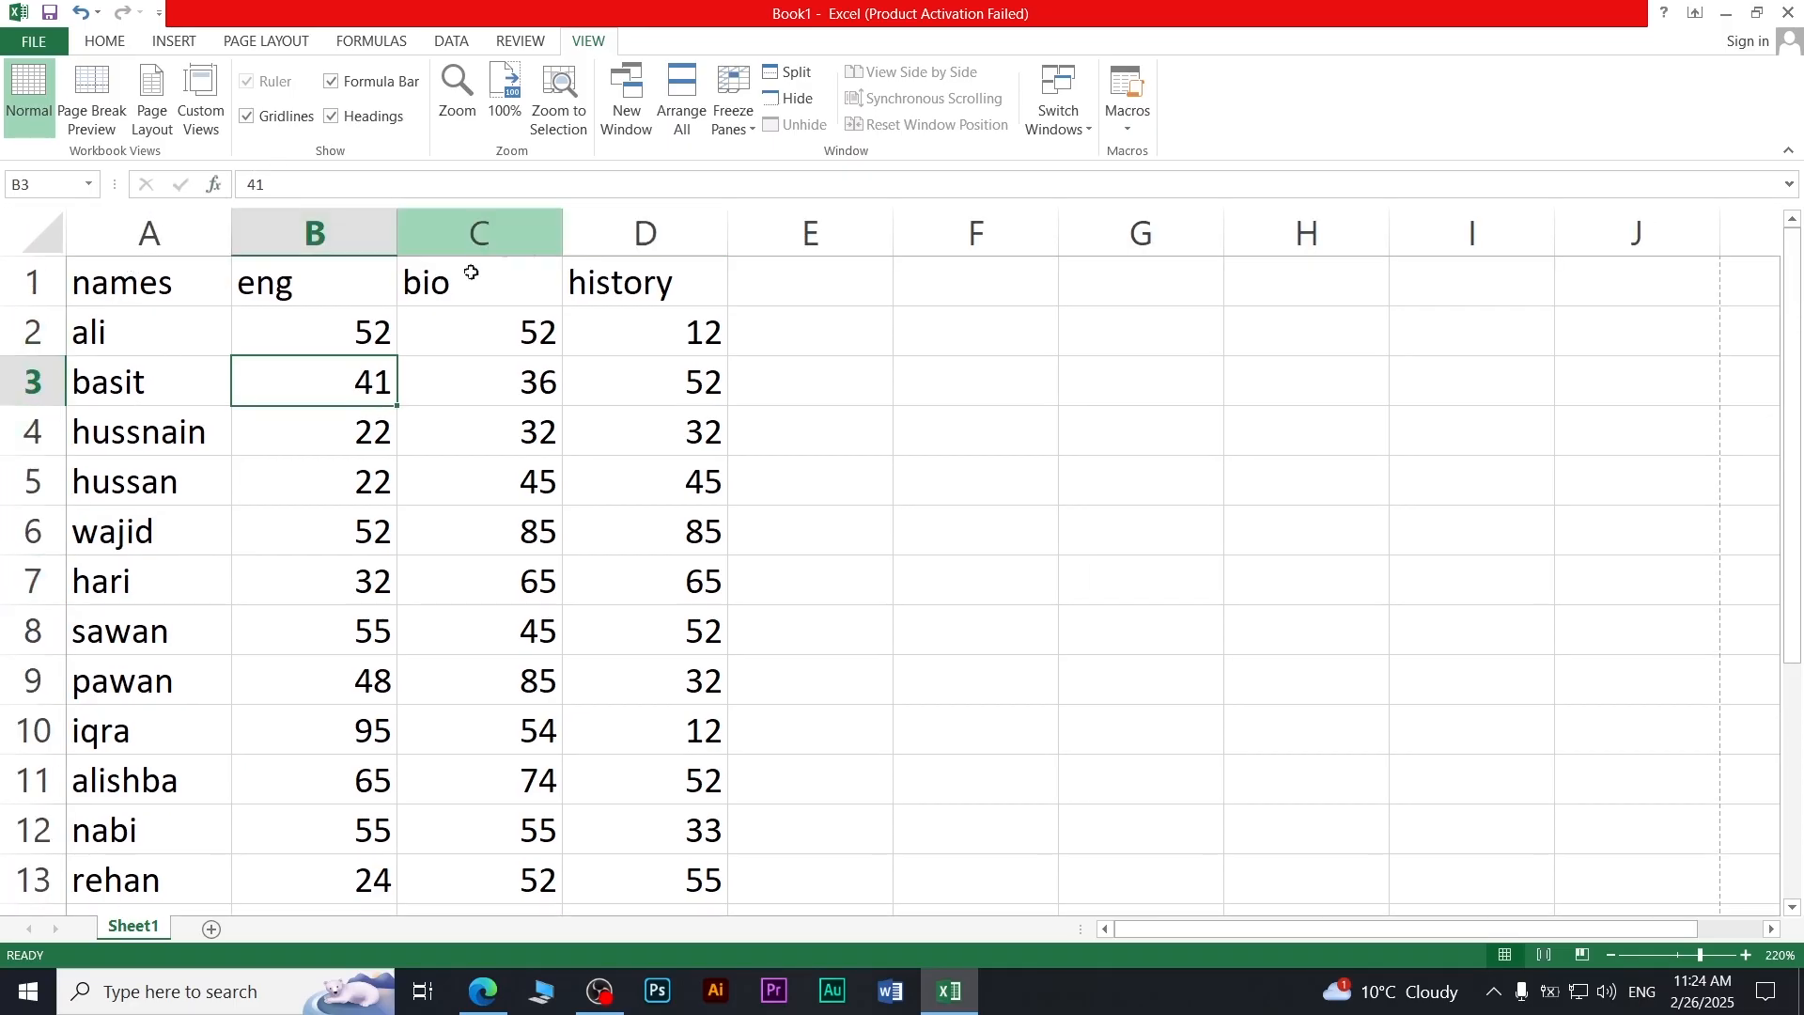
pyautogui.doubleClick(336, 119)
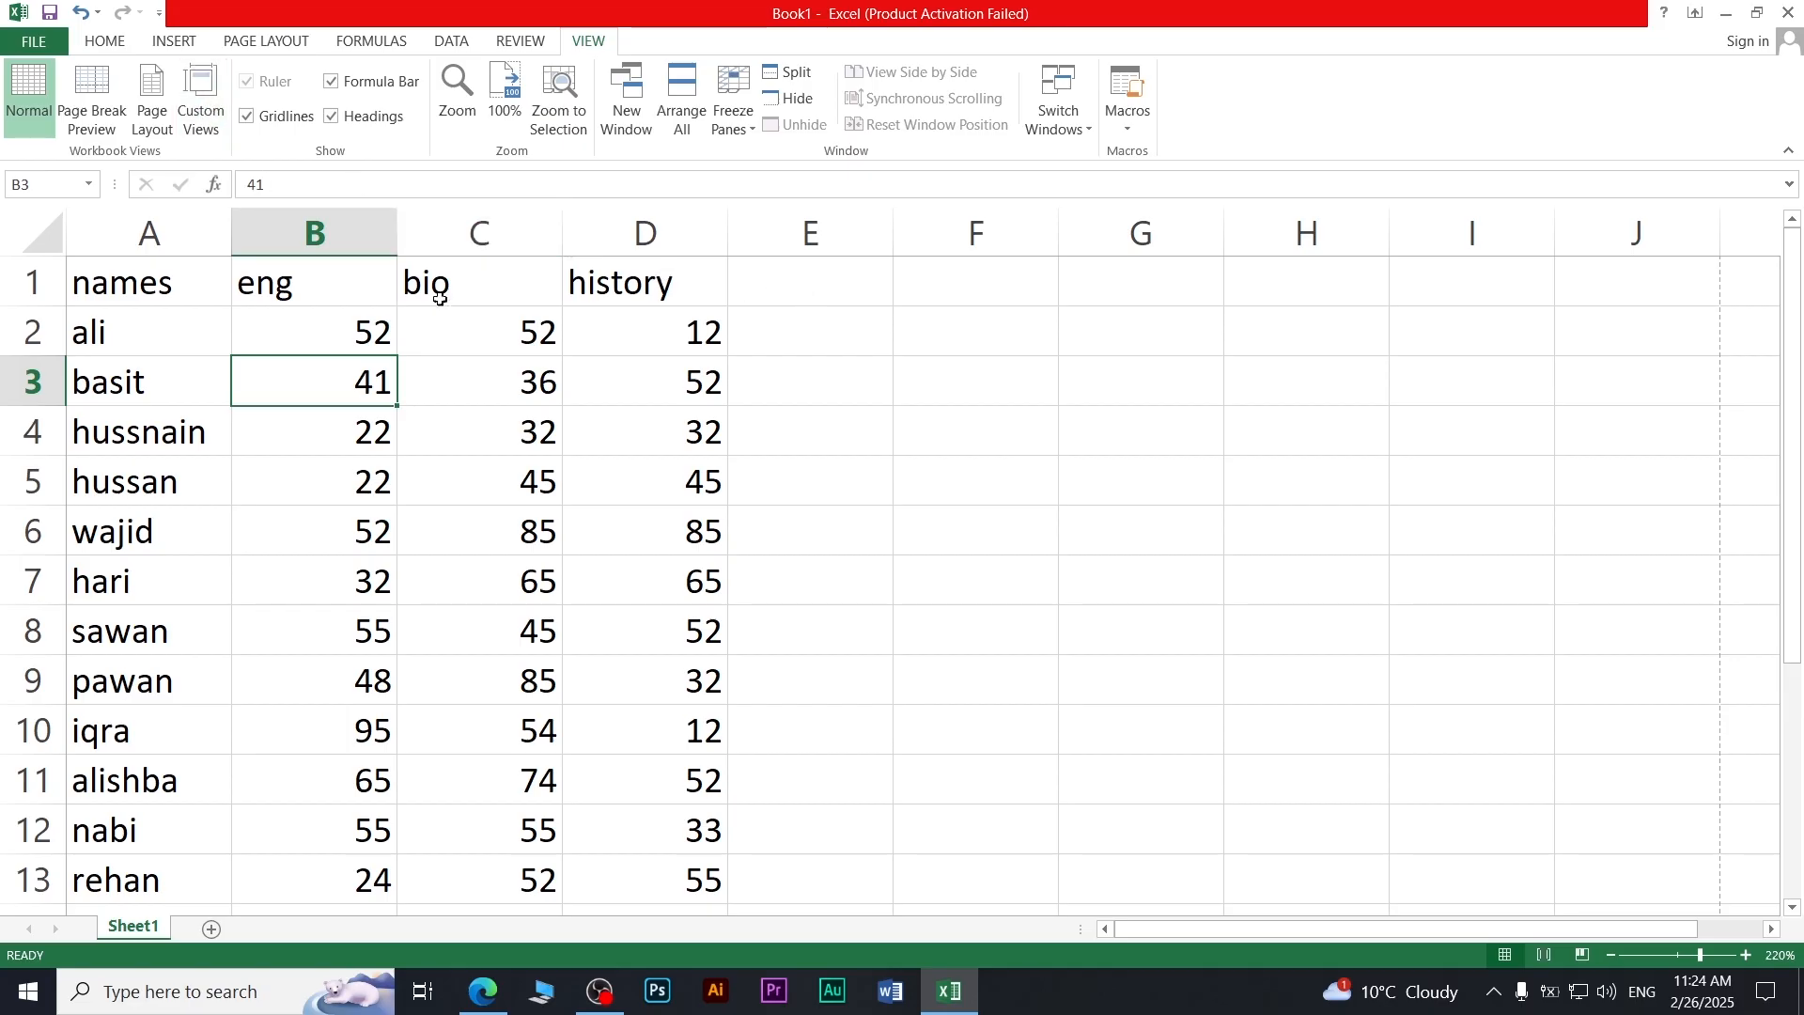
# - Add the column heading "hindi" in cell E1, beside the history column
pyautogui.click(799, 301)
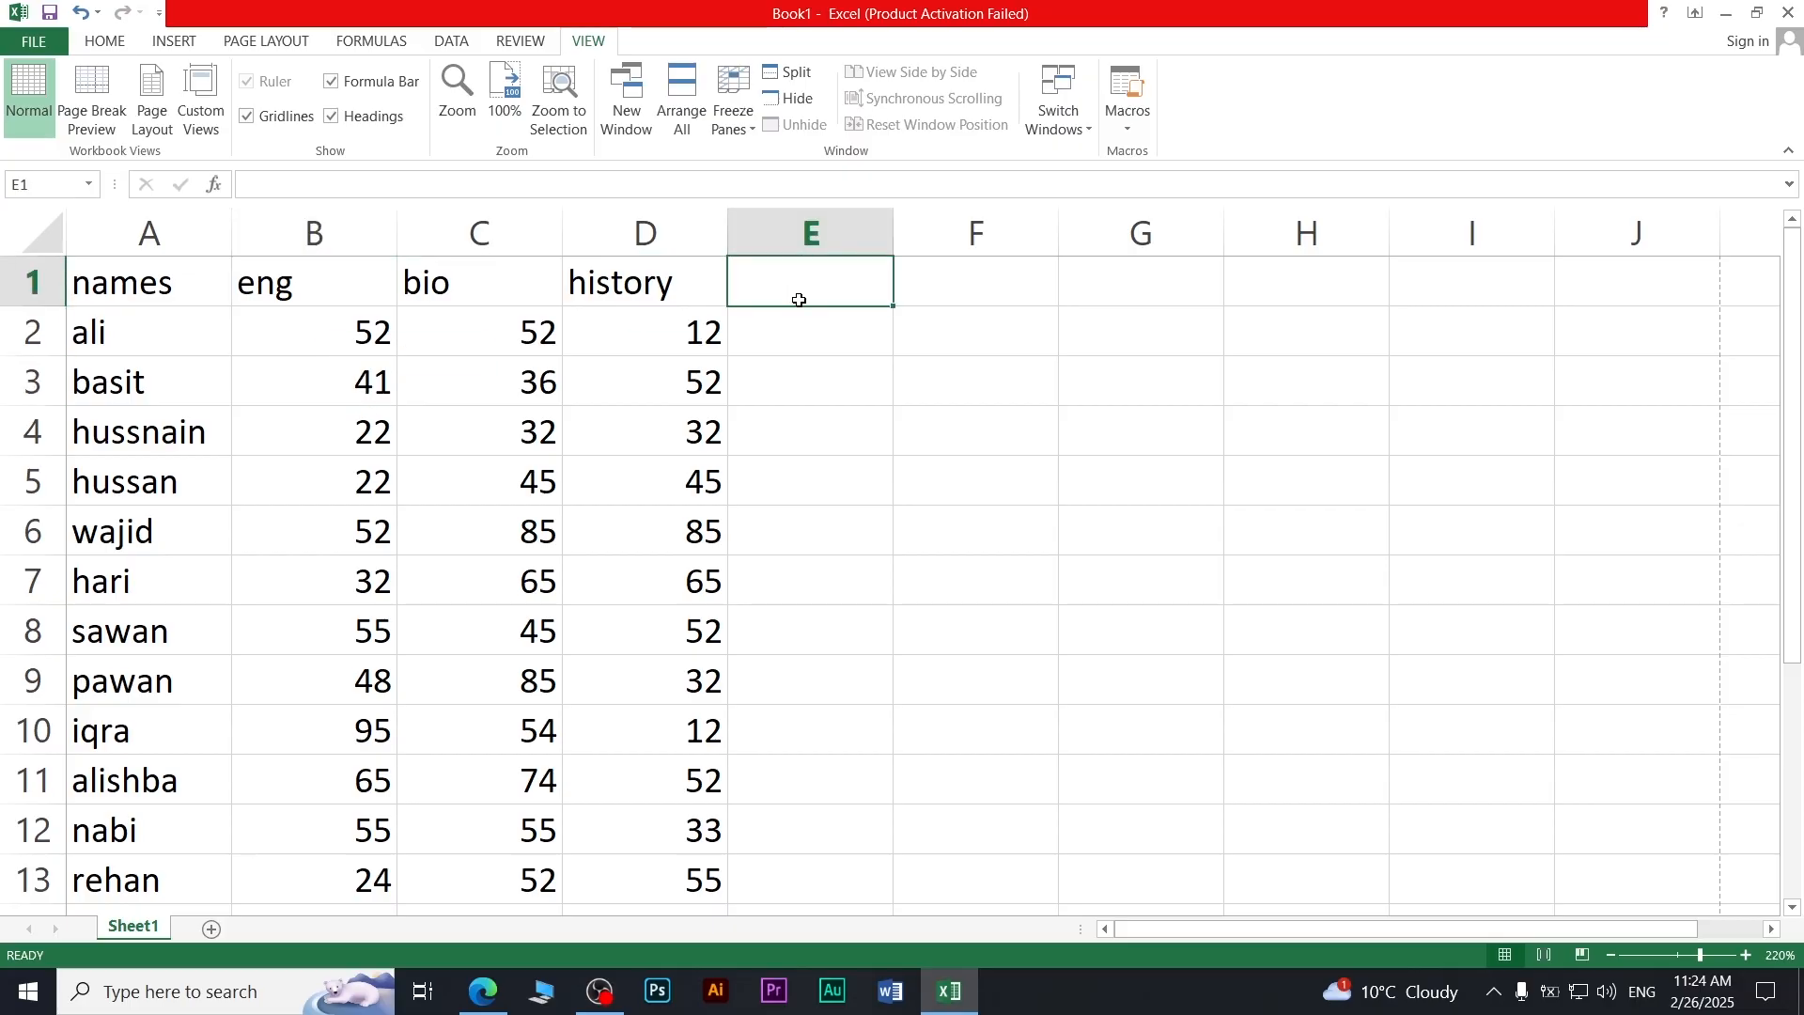
pyautogui.write('hindi')
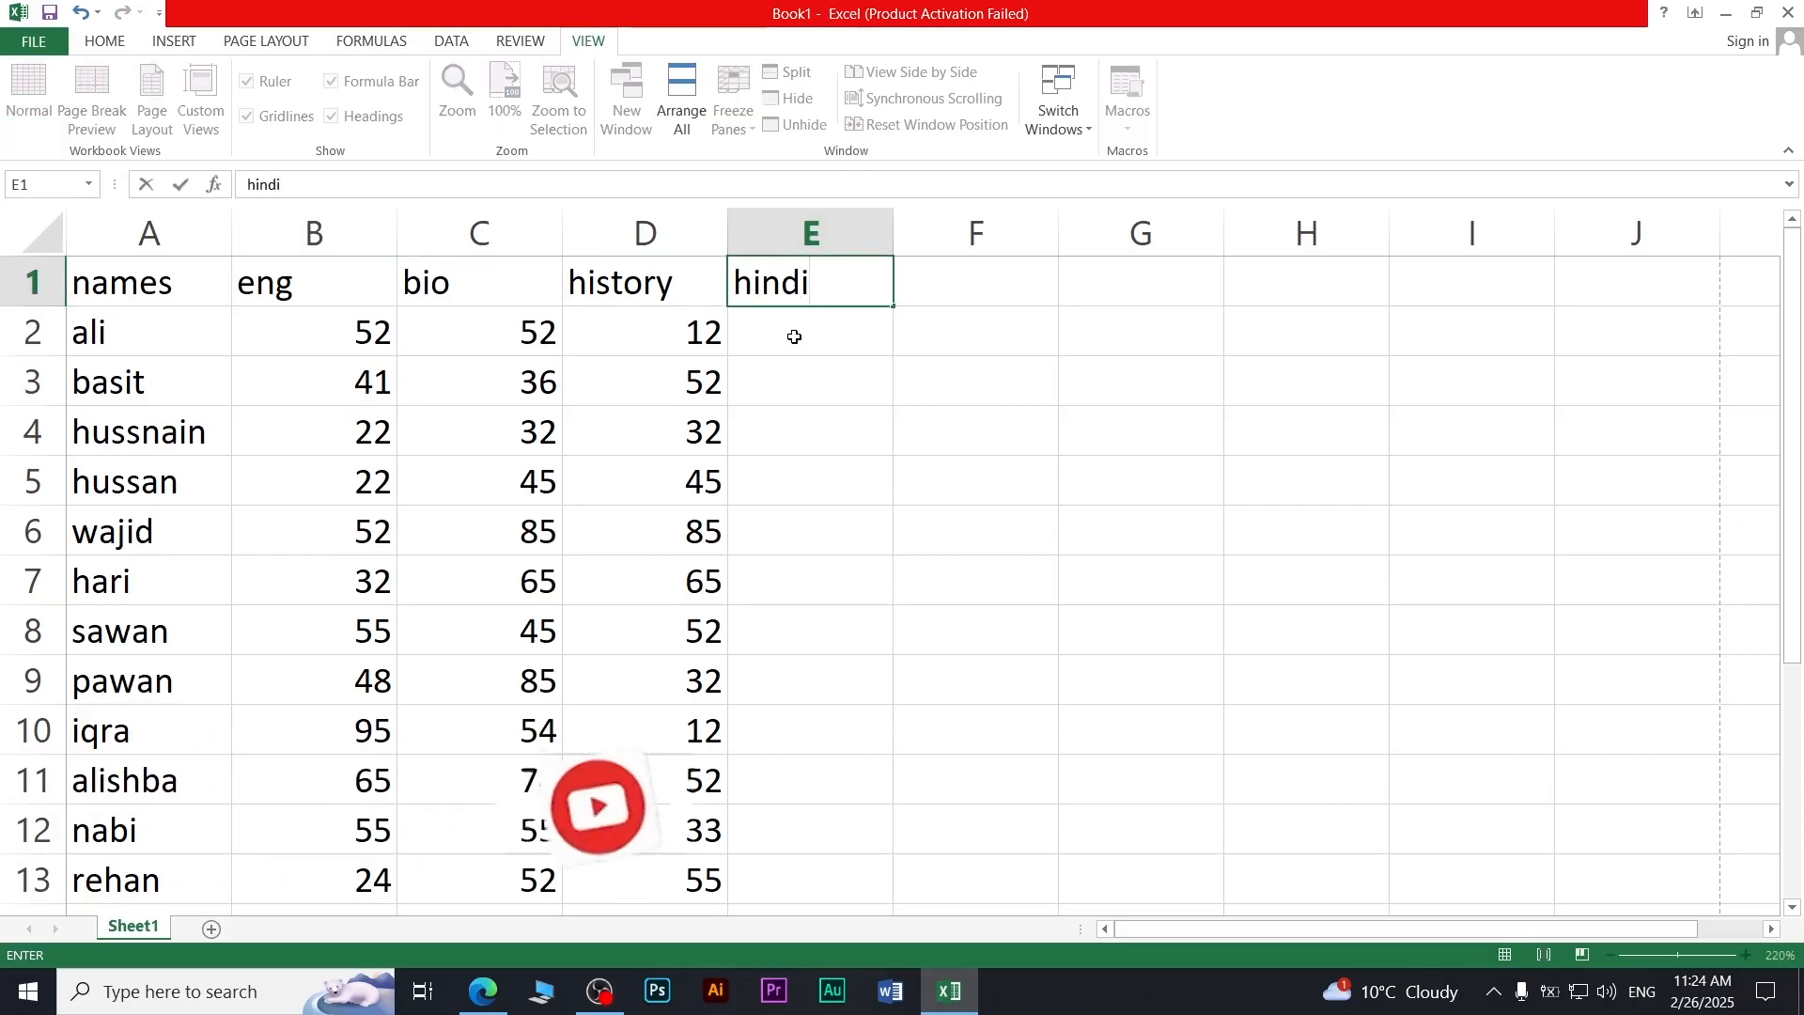
pyautogui.press('Return')
# - Enter the hindi marks 25, 36, 52, 45, 85, 65 and 99 in cells E2 to E8
pyautogui.scroll(-3, 666, 475)
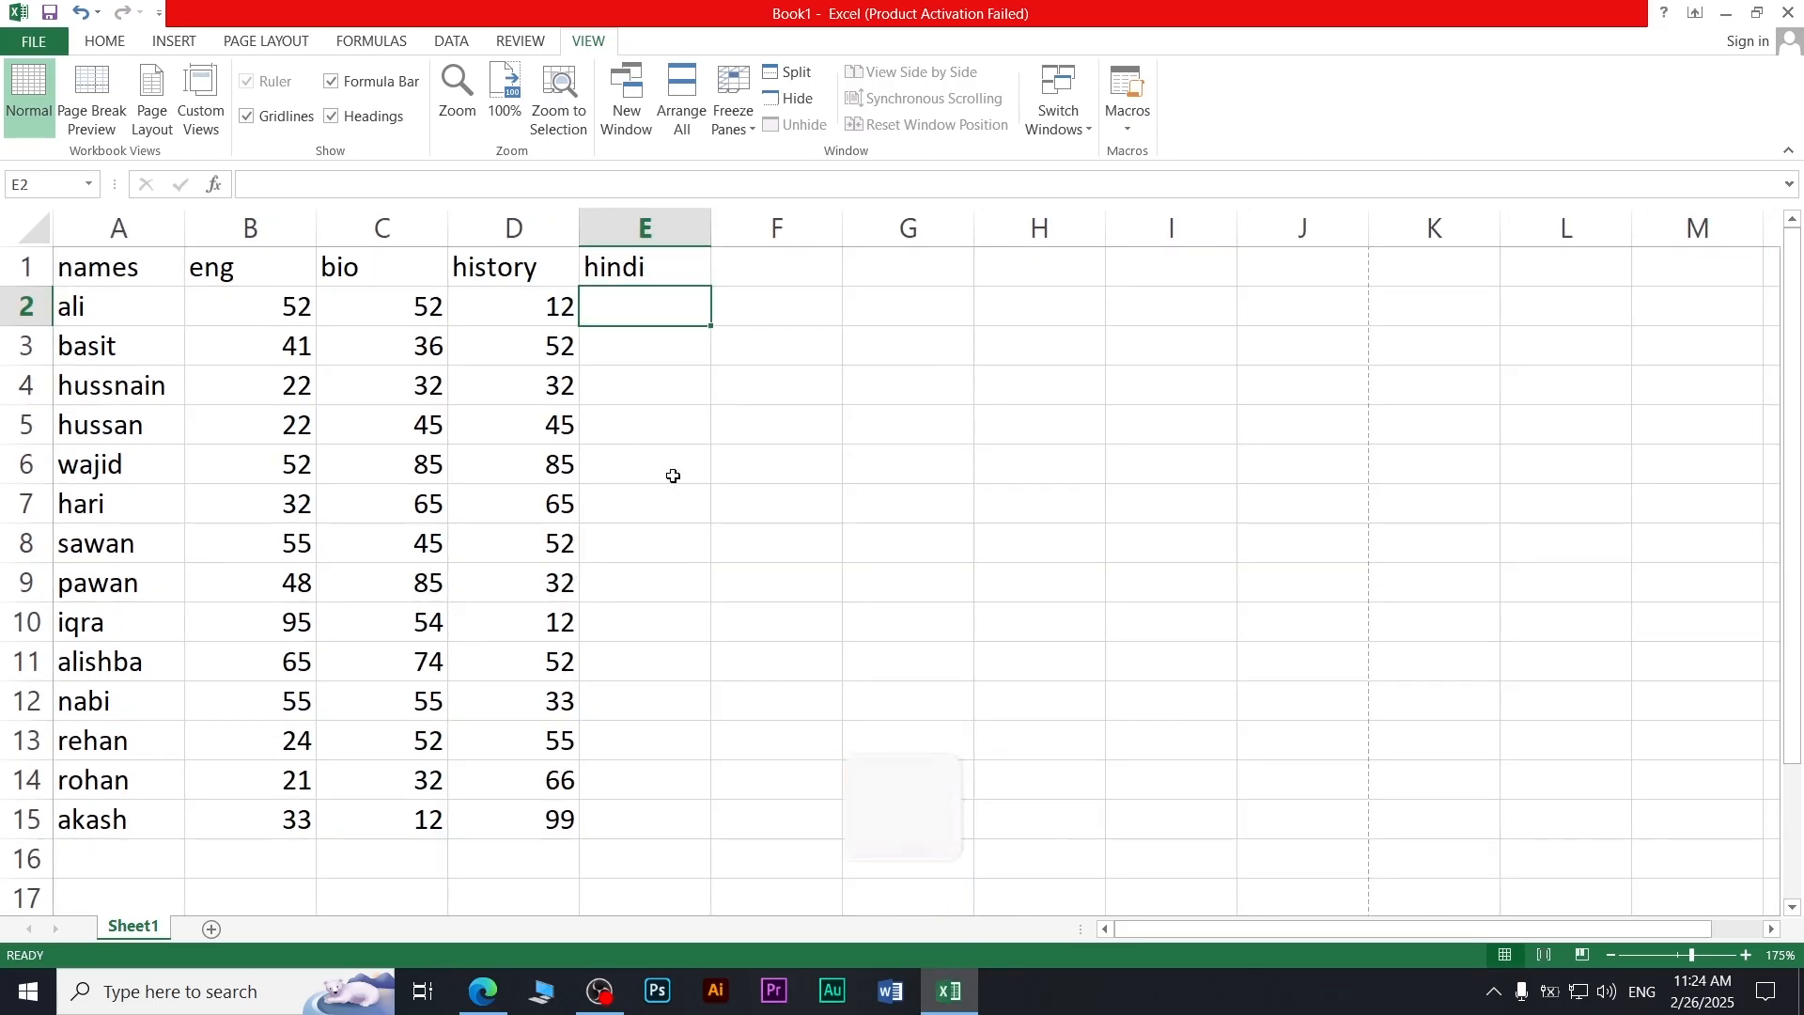
pyautogui.scroll(1, 652, 481)
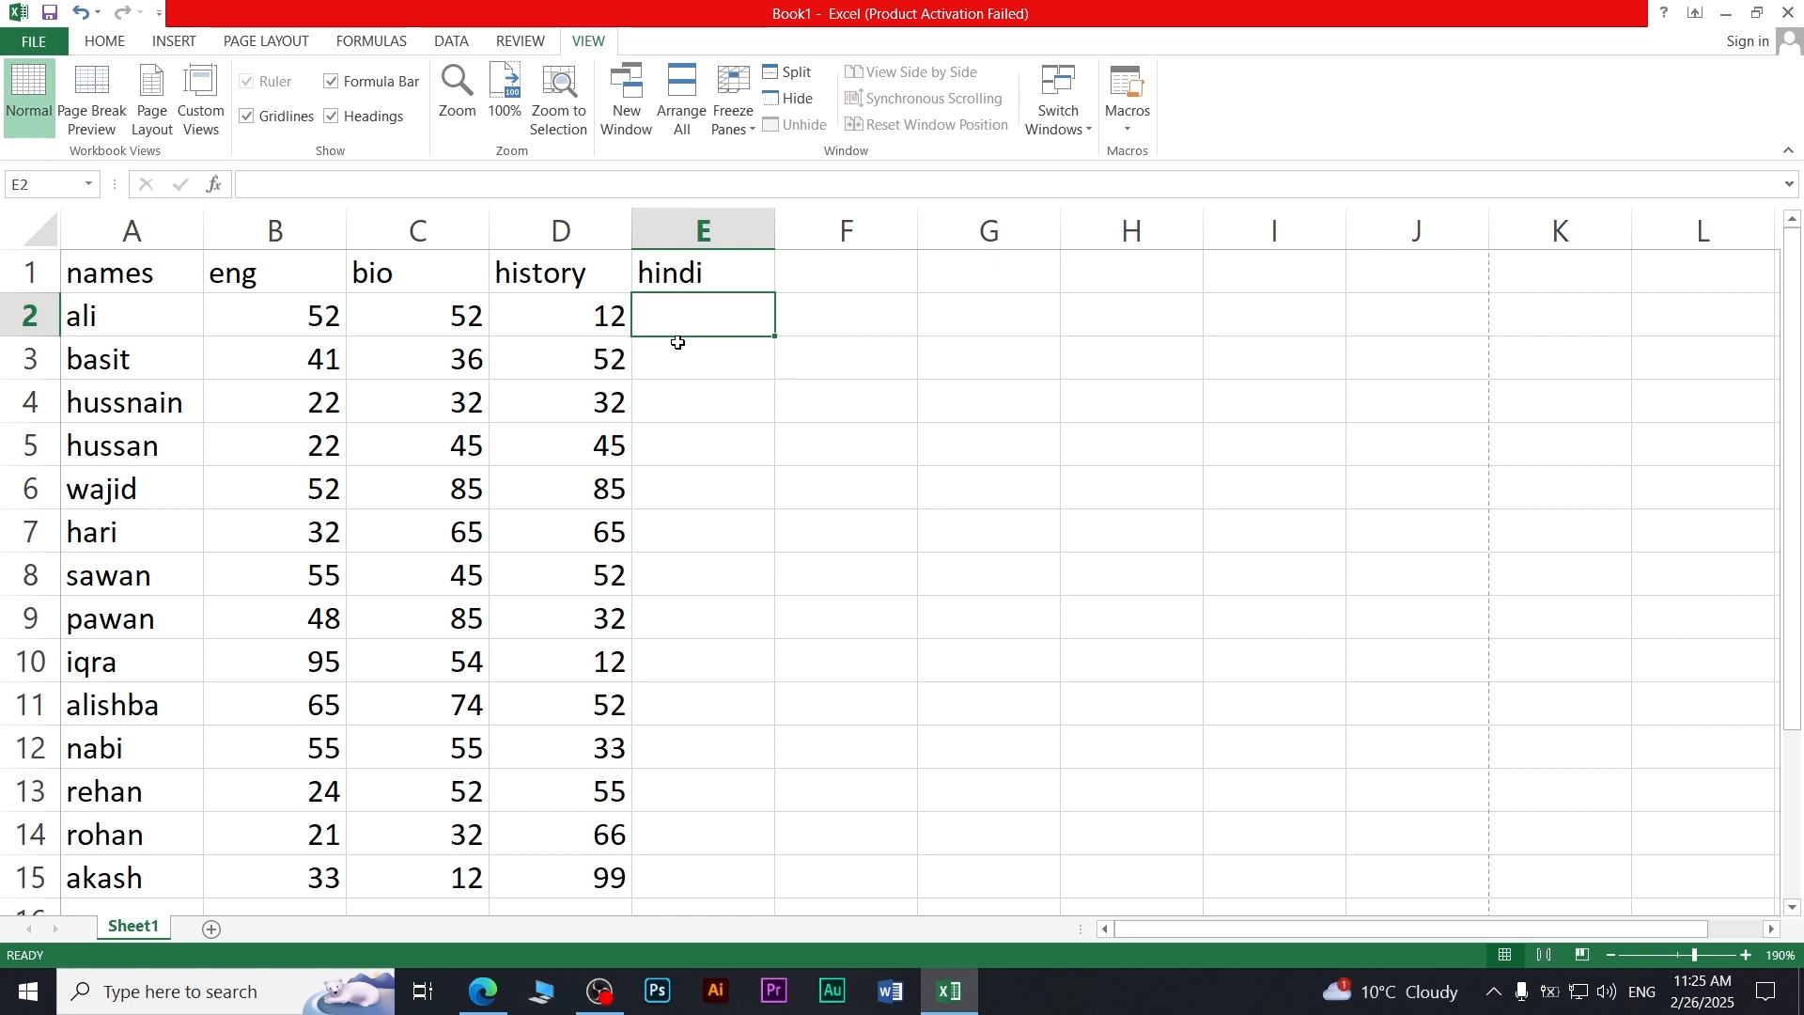
pyautogui.write('25')
pyautogui.press('Return')
pyautogui.write('36')
pyautogui.press('Return')
pyautogui.write('52')
pyautogui.press('Return')
pyautogui.write('45')
pyautogui.press('Return')
pyautogui.write('85')
pyautogui.press('Return')
pyautogui.write('65')
pyautogui.press('Return')
pyautogui.write('99')
pyautogui.press('Return')
# - Complete the hindi marks in cells E9 to E15 with 56, 33, 62, 54, 55, 52 and 32
pyautogui.write('56')
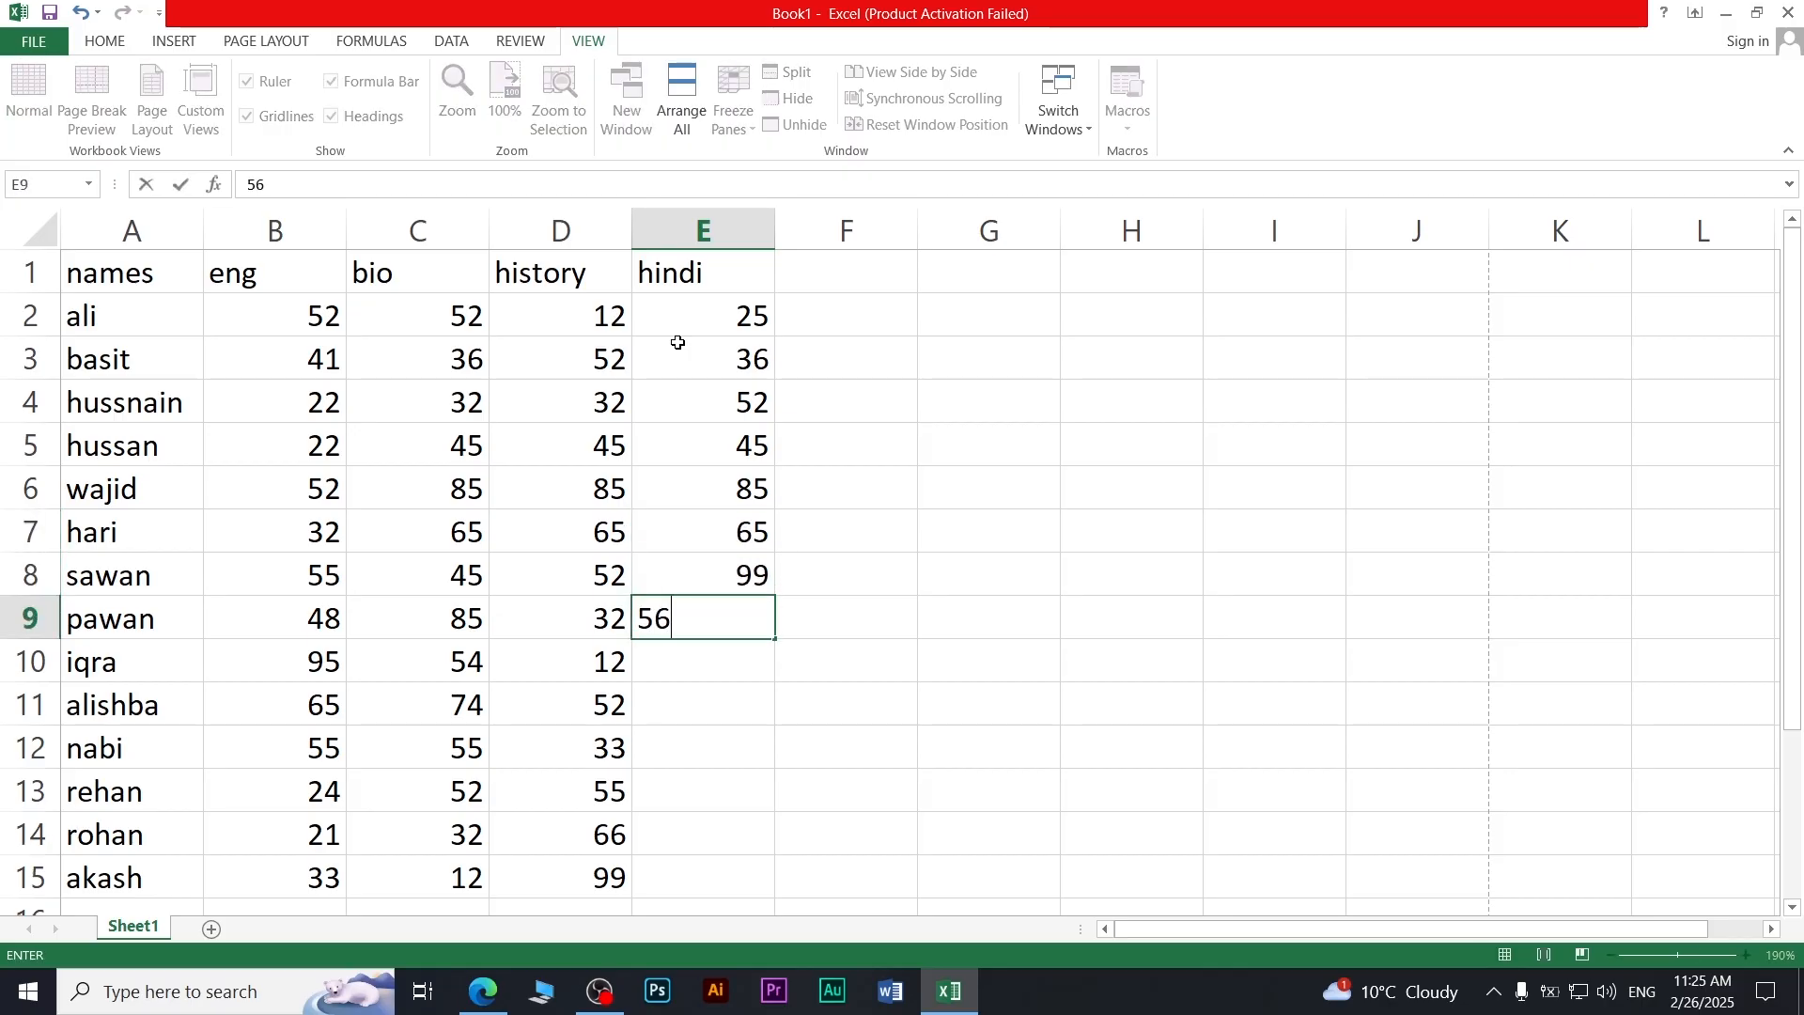
pyautogui.press('Return')
pyautogui.write('33')
pyautogui.press('Return')
pyautogui.write('62')
pyautogui.press('Return')
pyautogui.write('54')
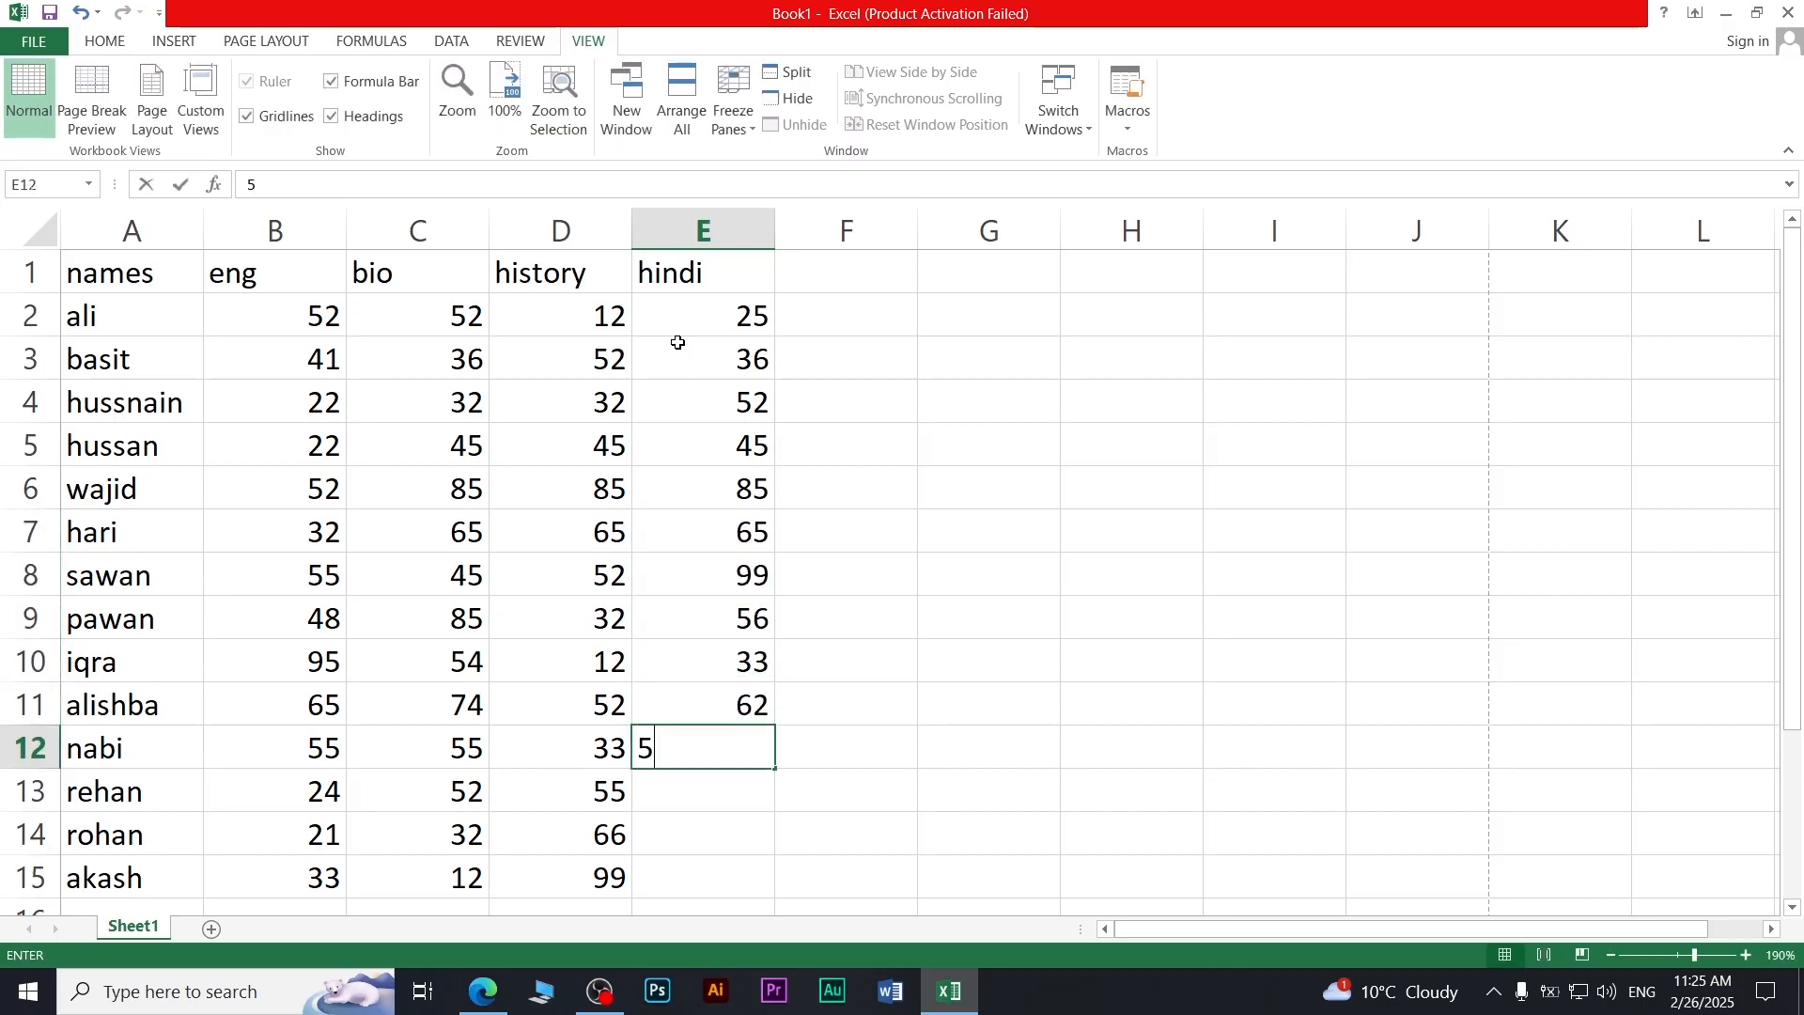
pyautogui.press('Return')
pyautogui.write('55')
pyautogui.press('Return')
pyautogui.write('52')
pyautogui.press('Return')
pyautogui.write('32')
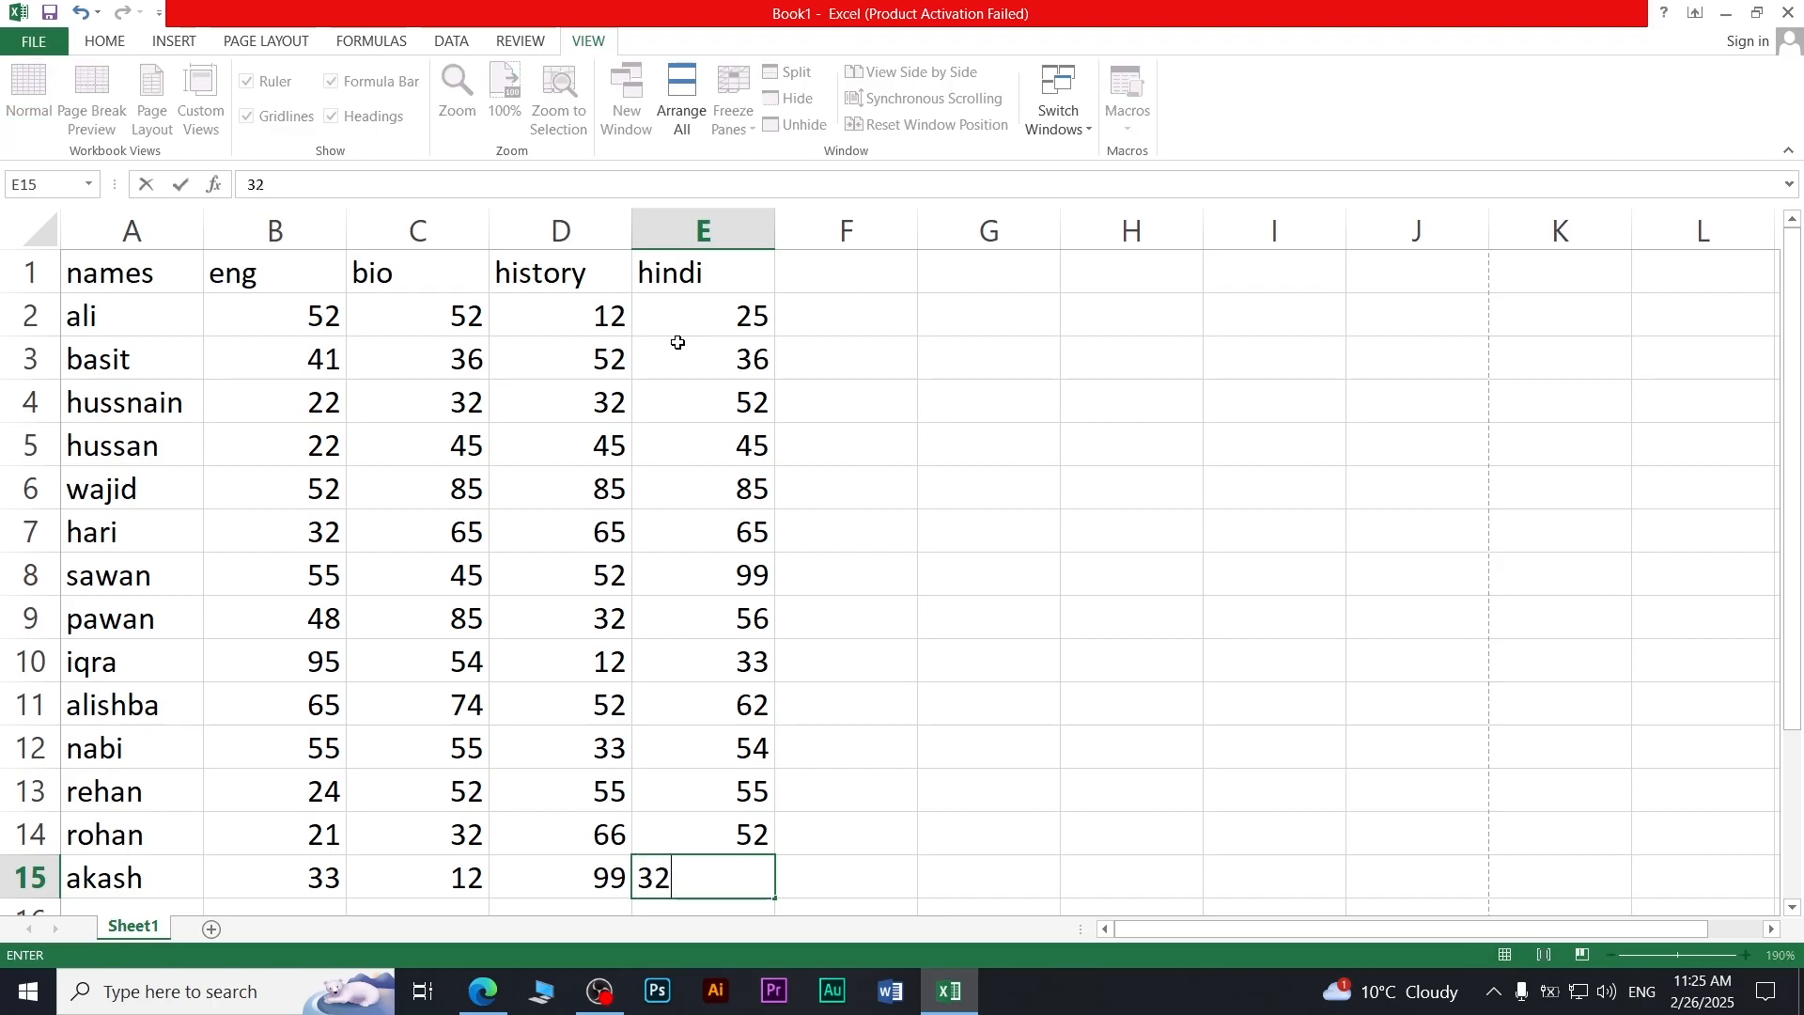
pyautogui.press('Return')
# - Save the sheet with all subject columns showing as a custom view named "one"
pyautogui.scroll(1, 680, 441)
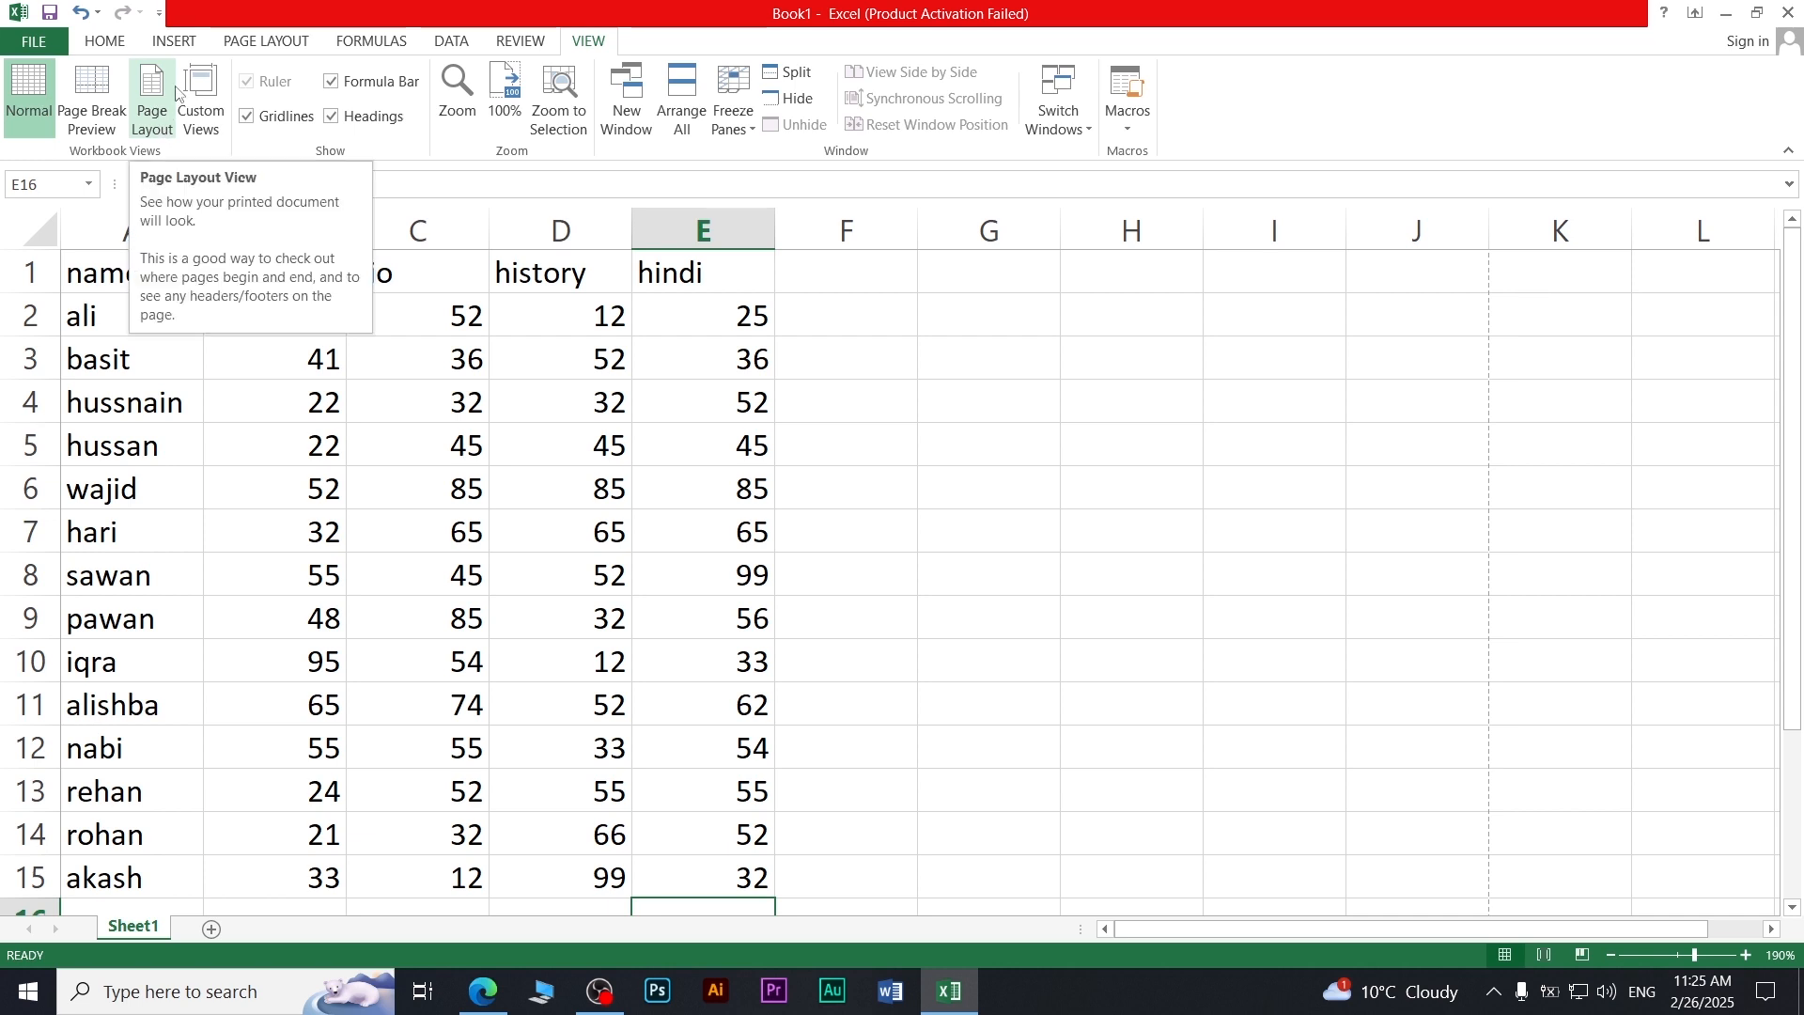
pyautogui.click(193, 105)
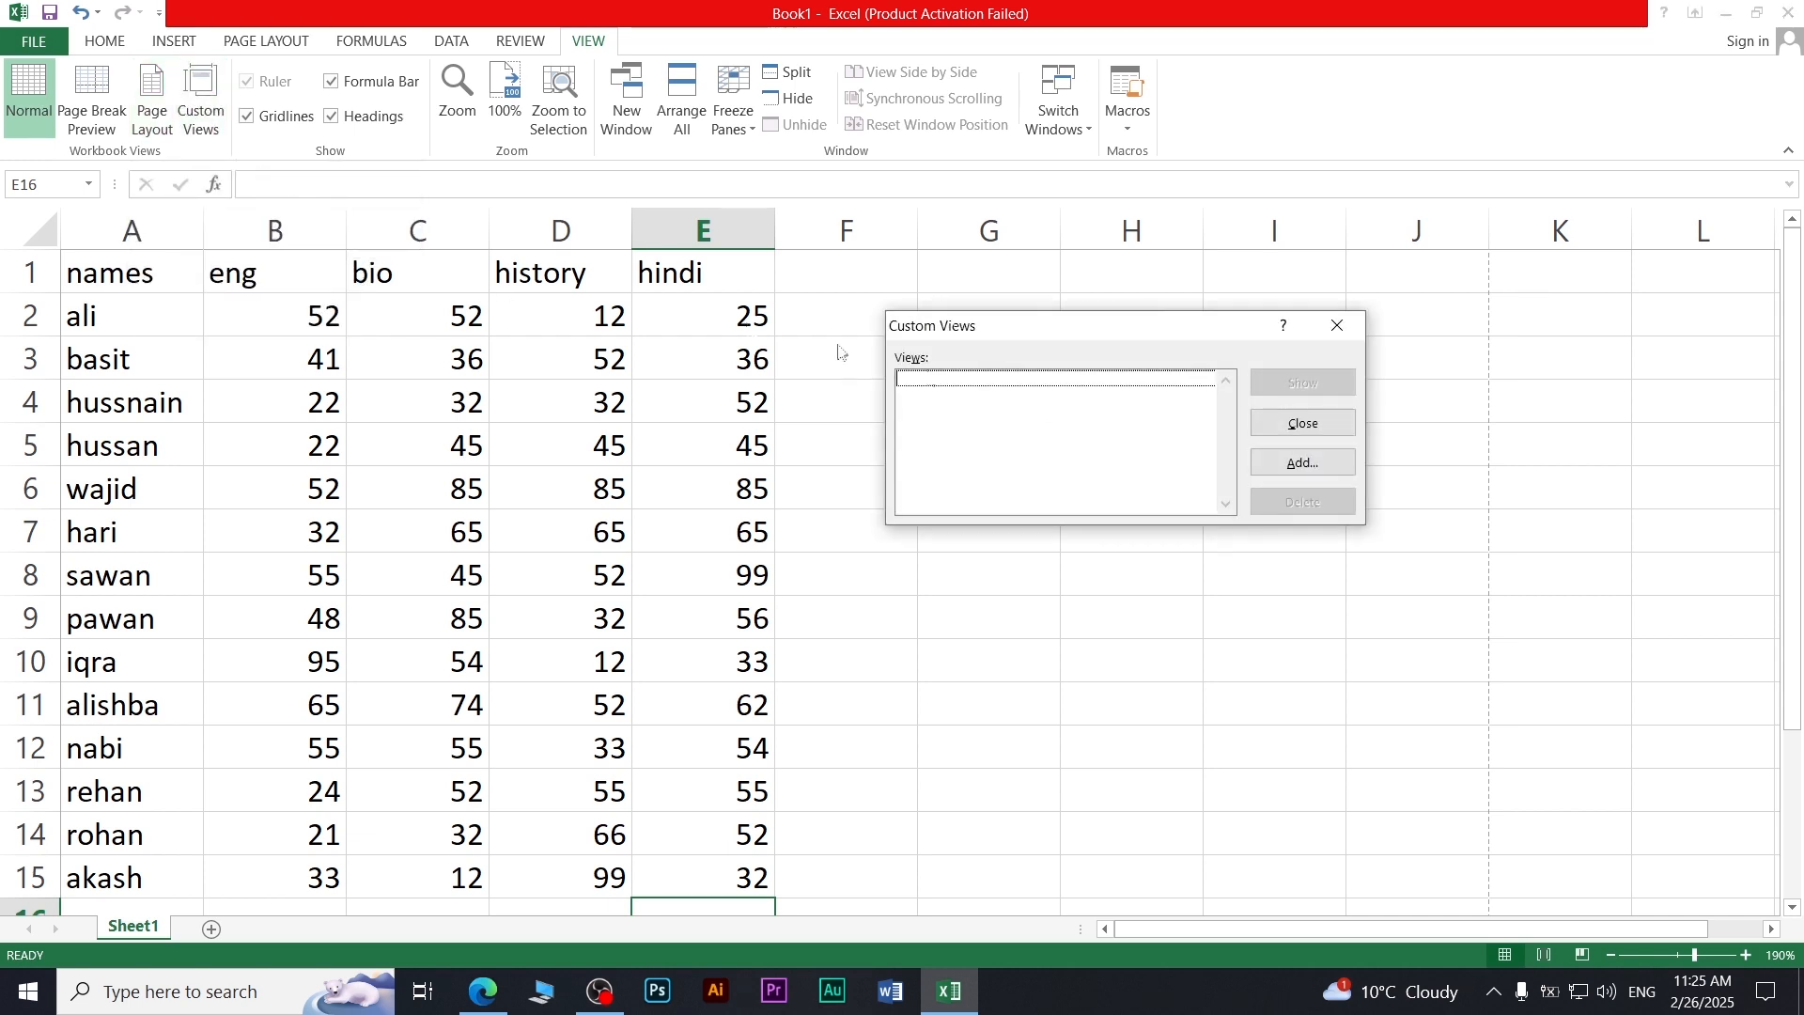
pyautogui.click(1283, 460)
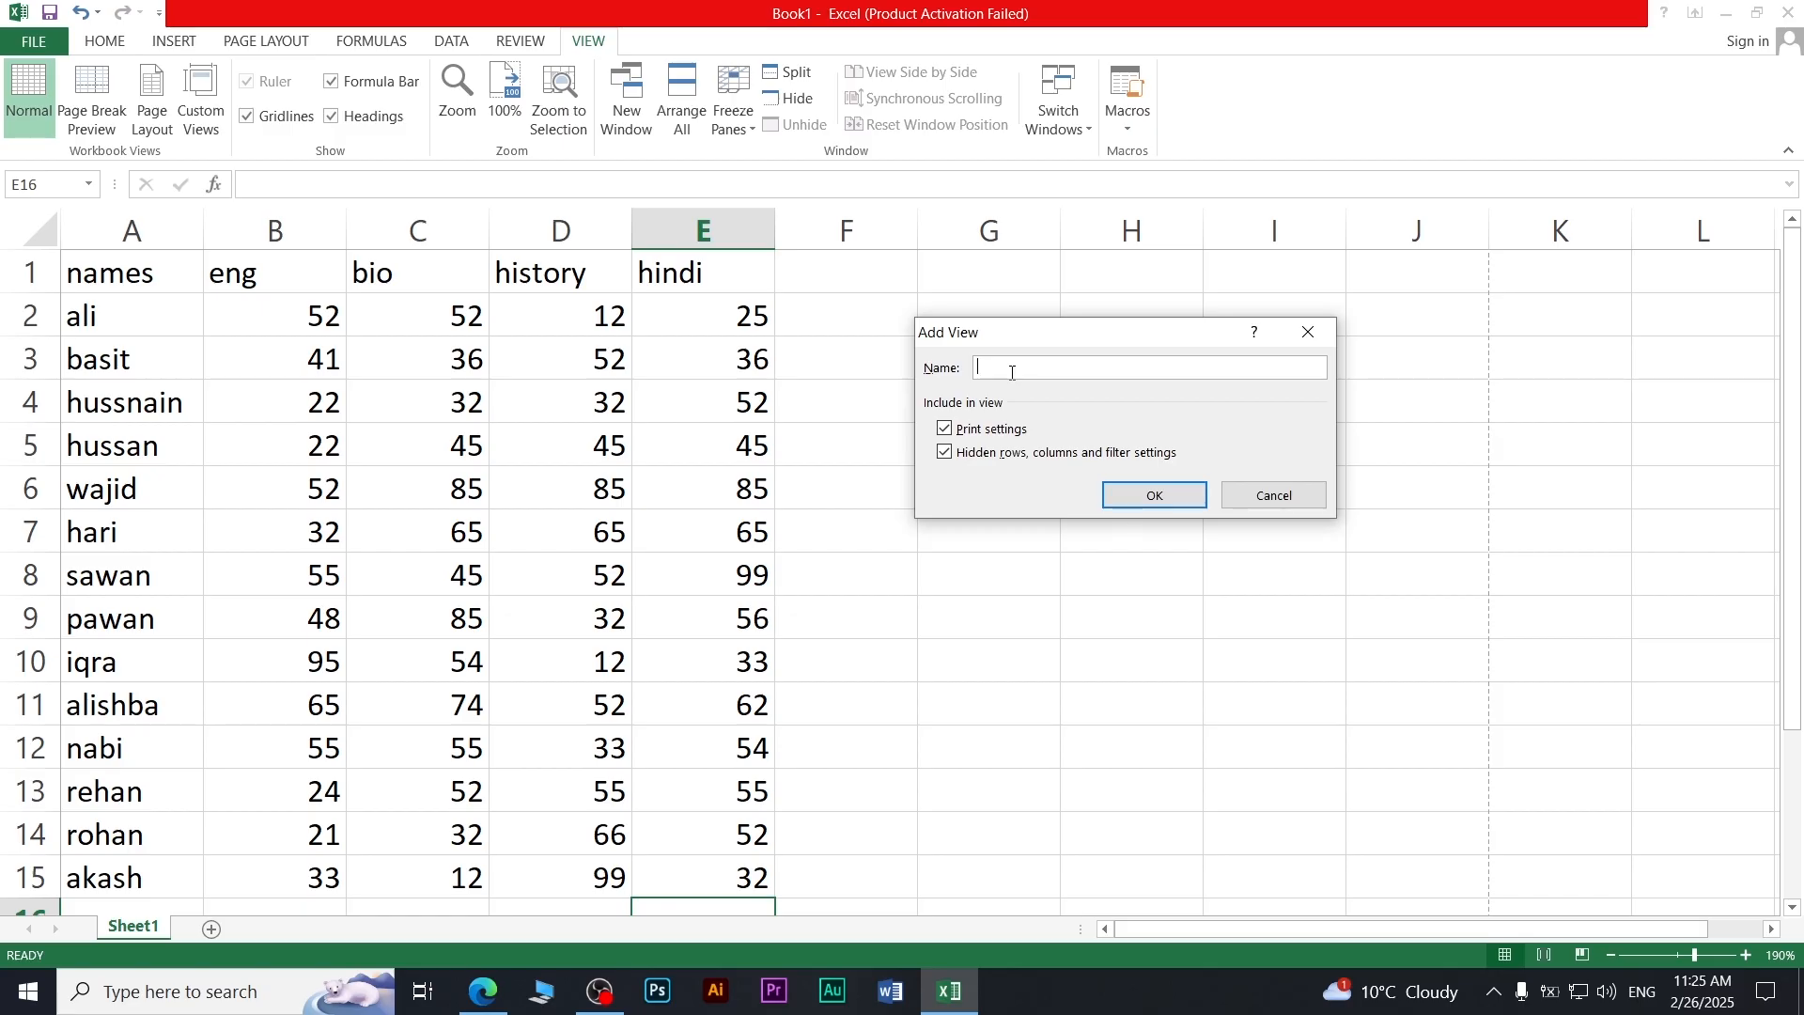
pyautogui.write('one')
pyautogui.click(1194, 506)
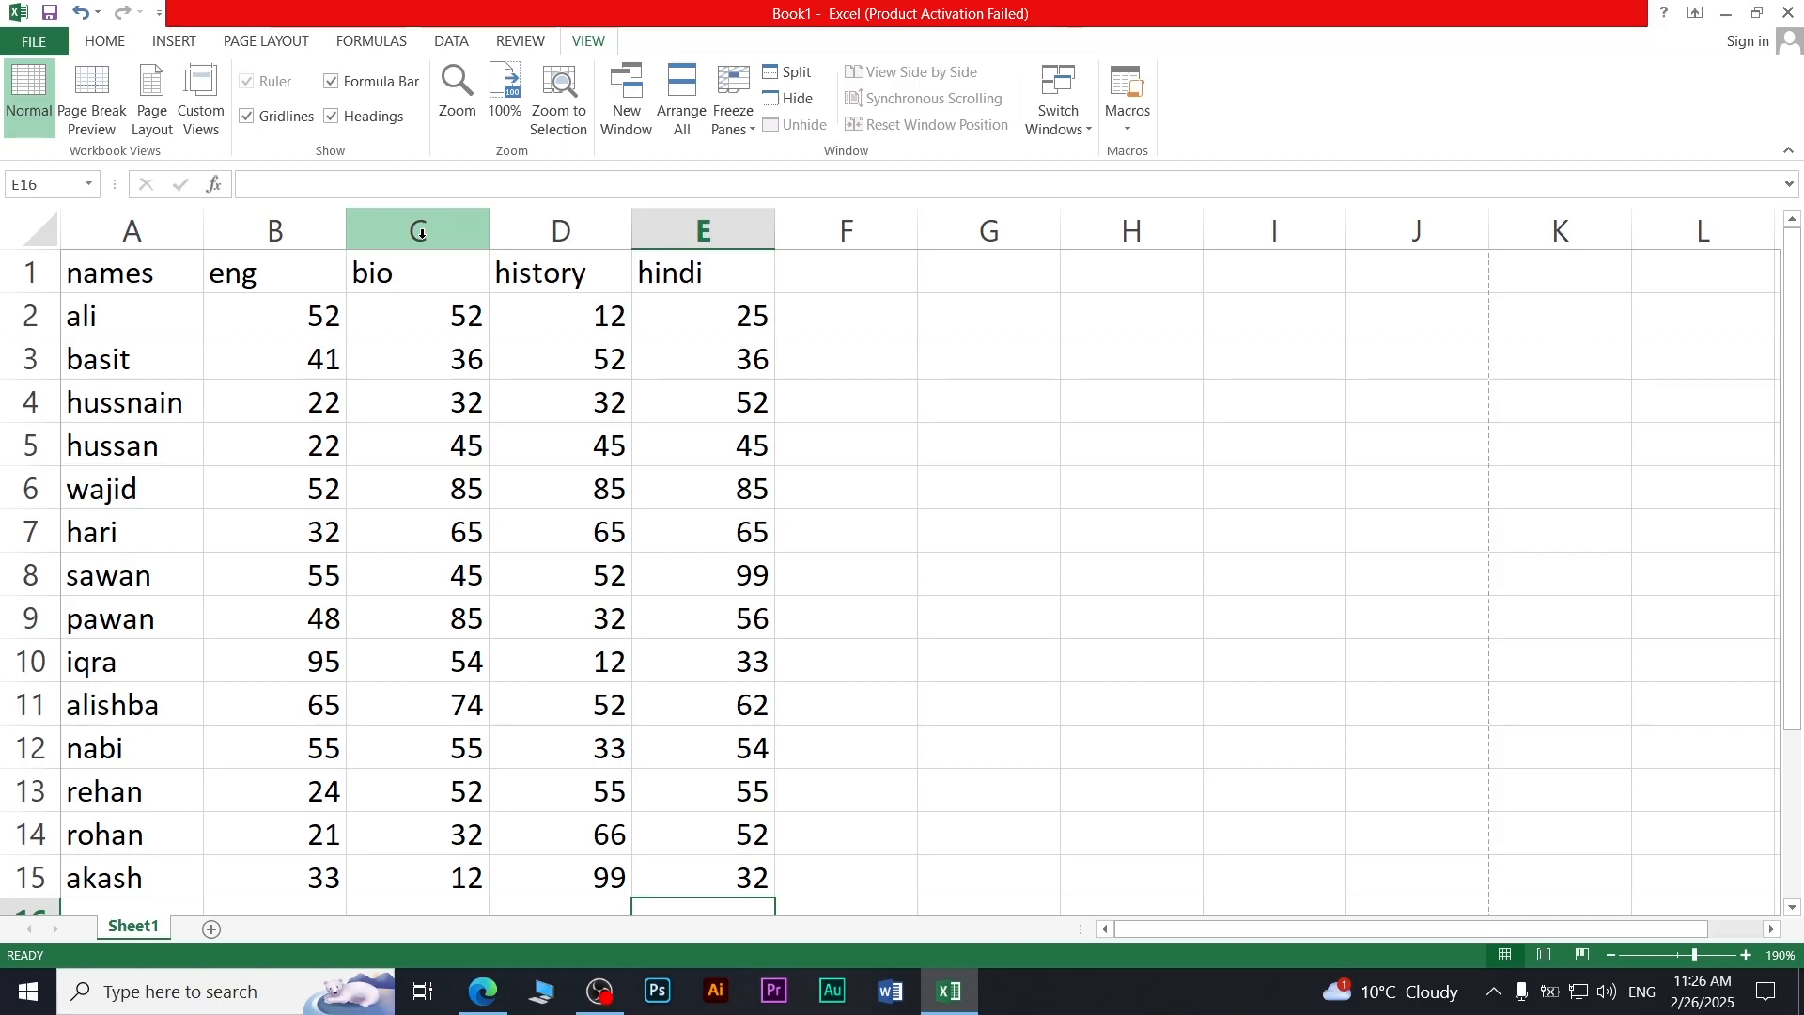
# - Hide the bio and history columns, C and D
pyautogui.moveTo(451, 229); pyautogui.dragTo(519, 229)
pyautogui.rightClick(519, 229)
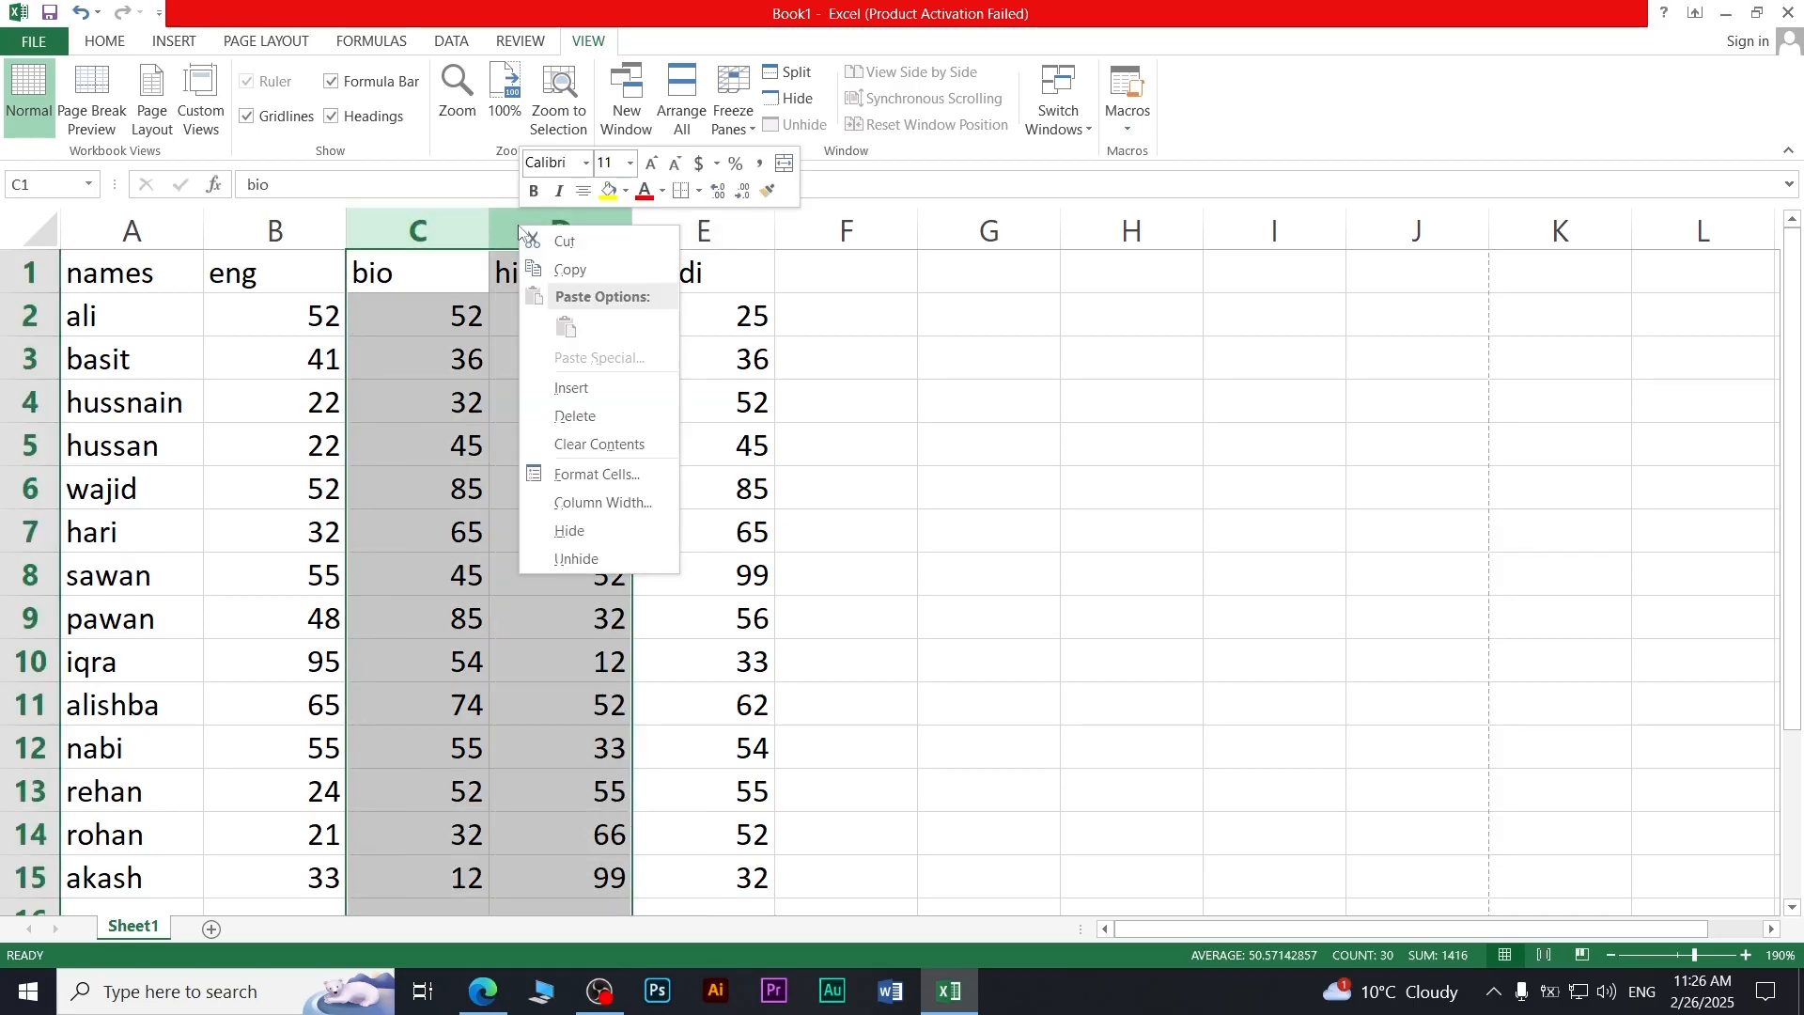
pyautogui.click(590, 531)
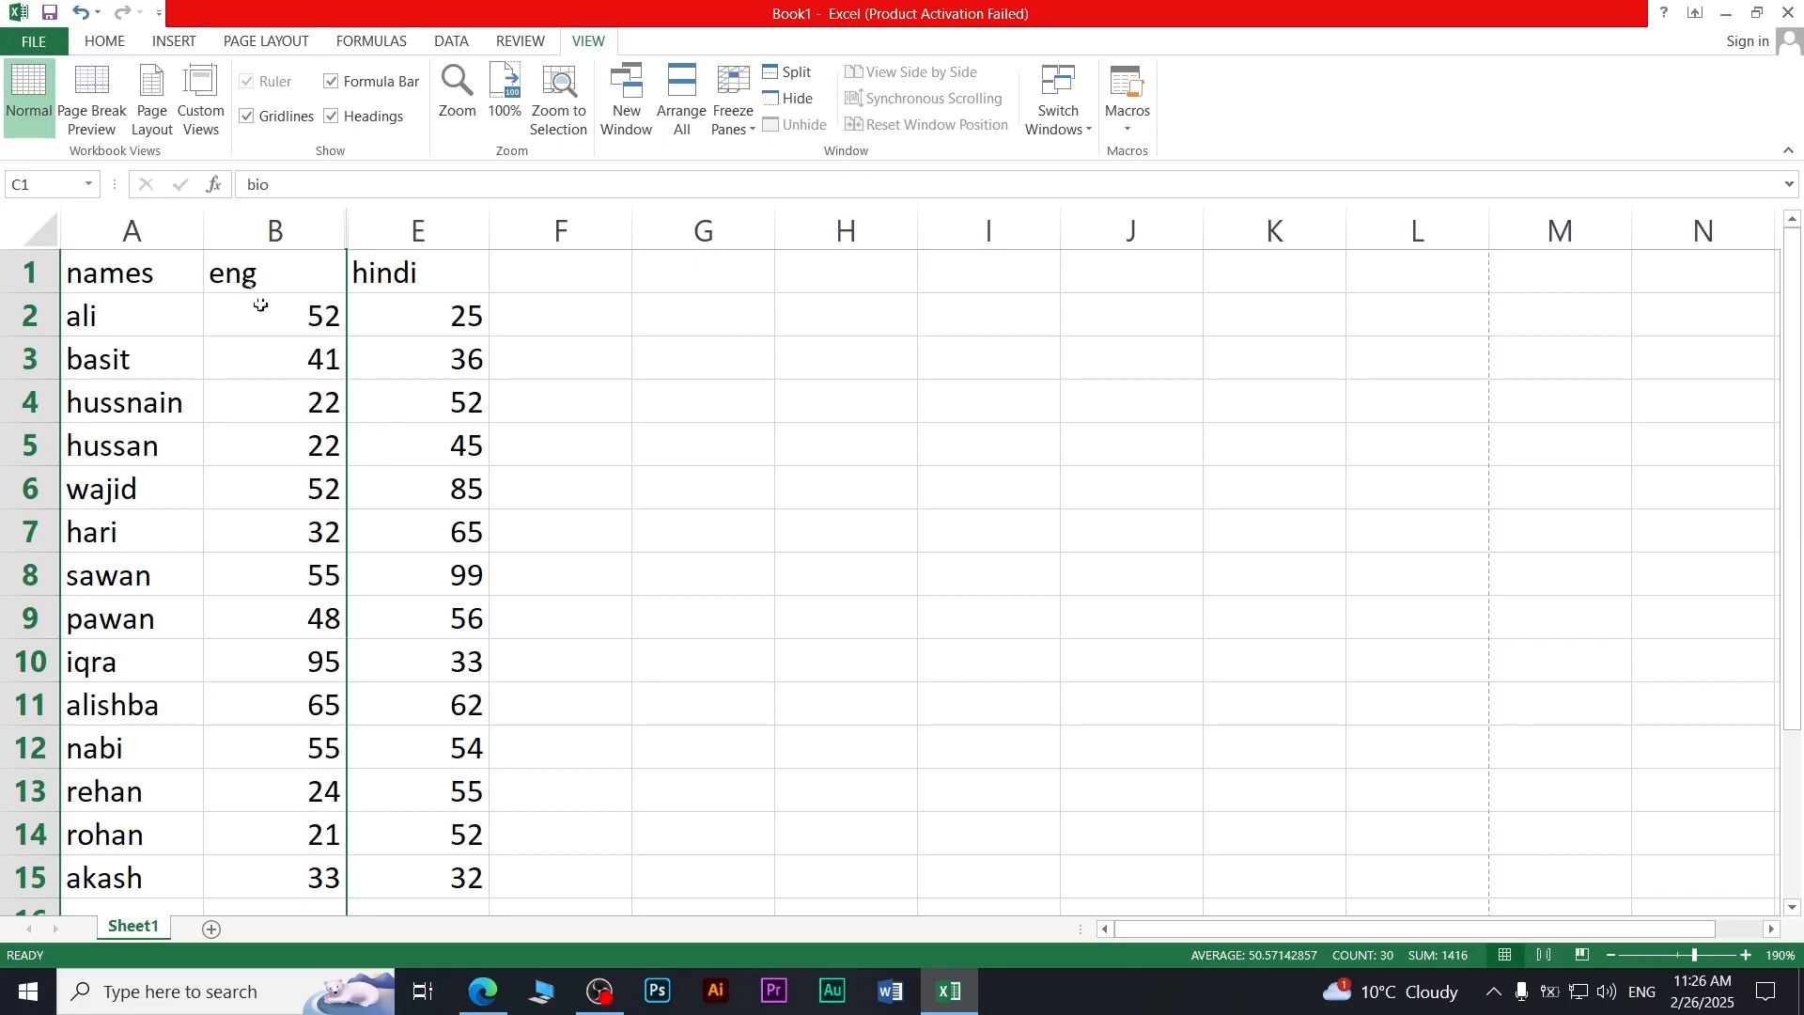
# - Save the current column arrangement as a custom view named "end & hindi"
pyautogui.click(208, 126)
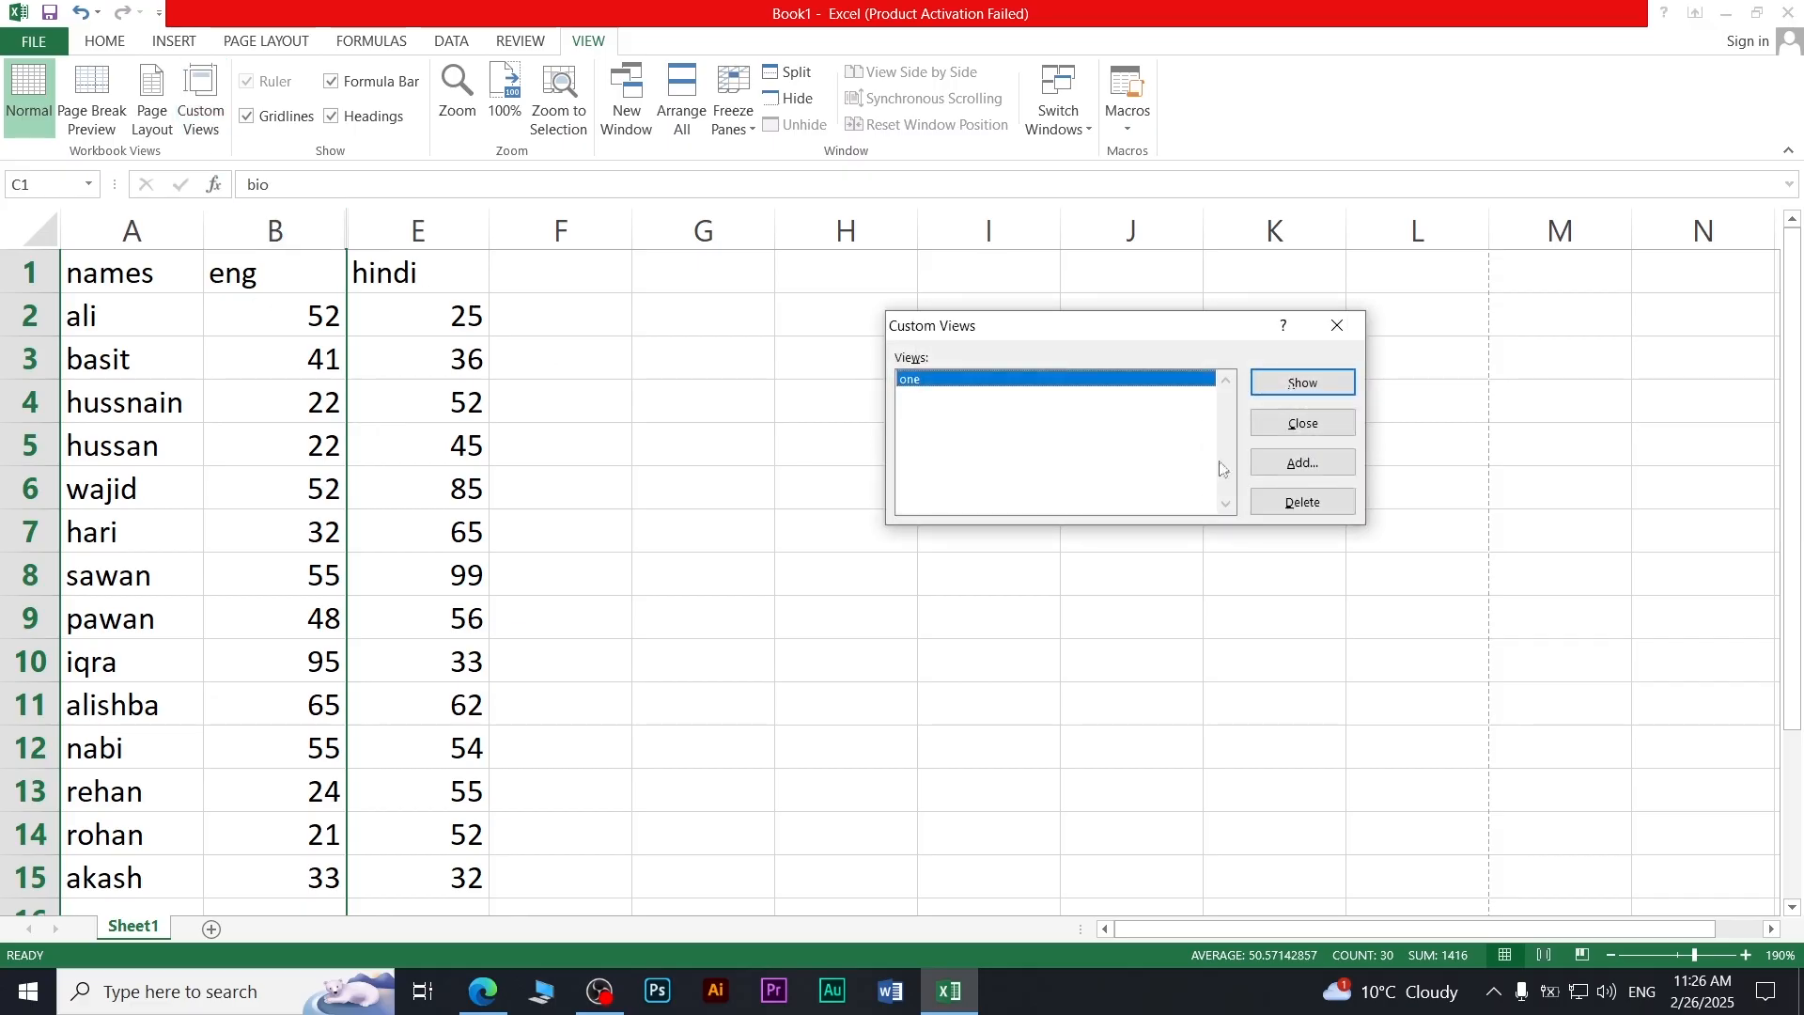
pyautogui.click(1295, 464)
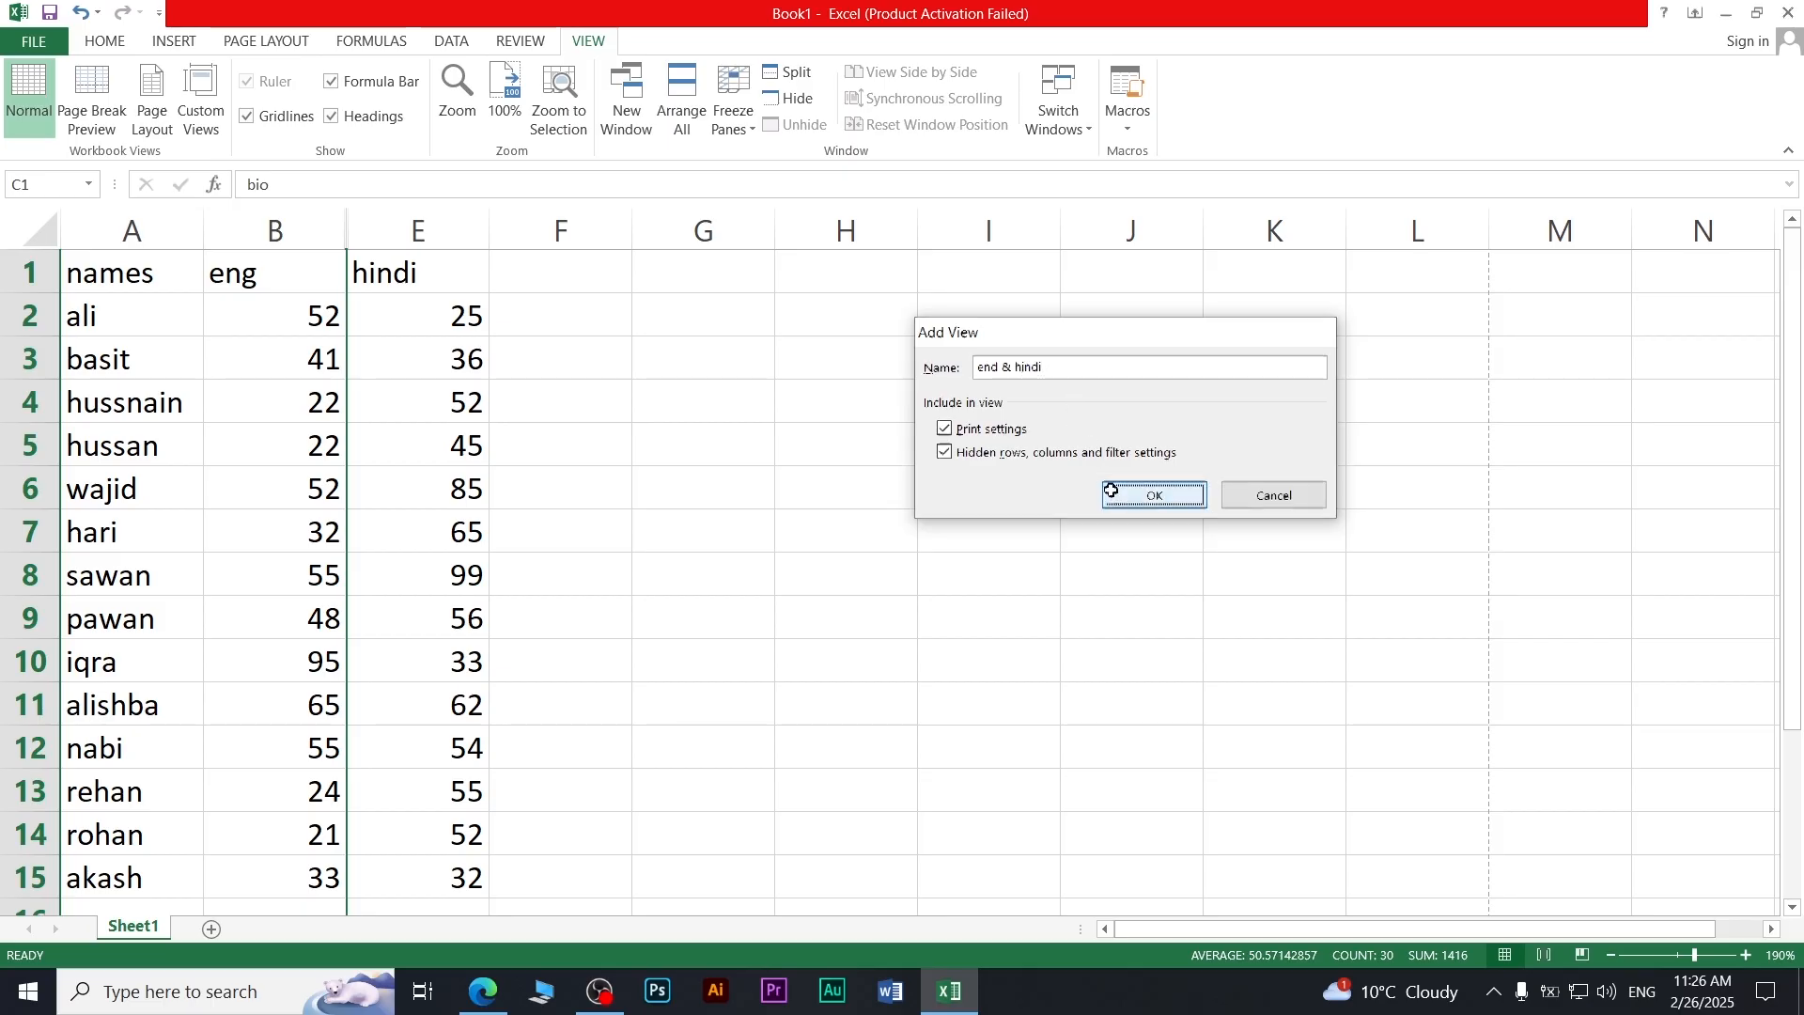
pyautogui.click(1155, 496)
pyautogui.click(658, 518)
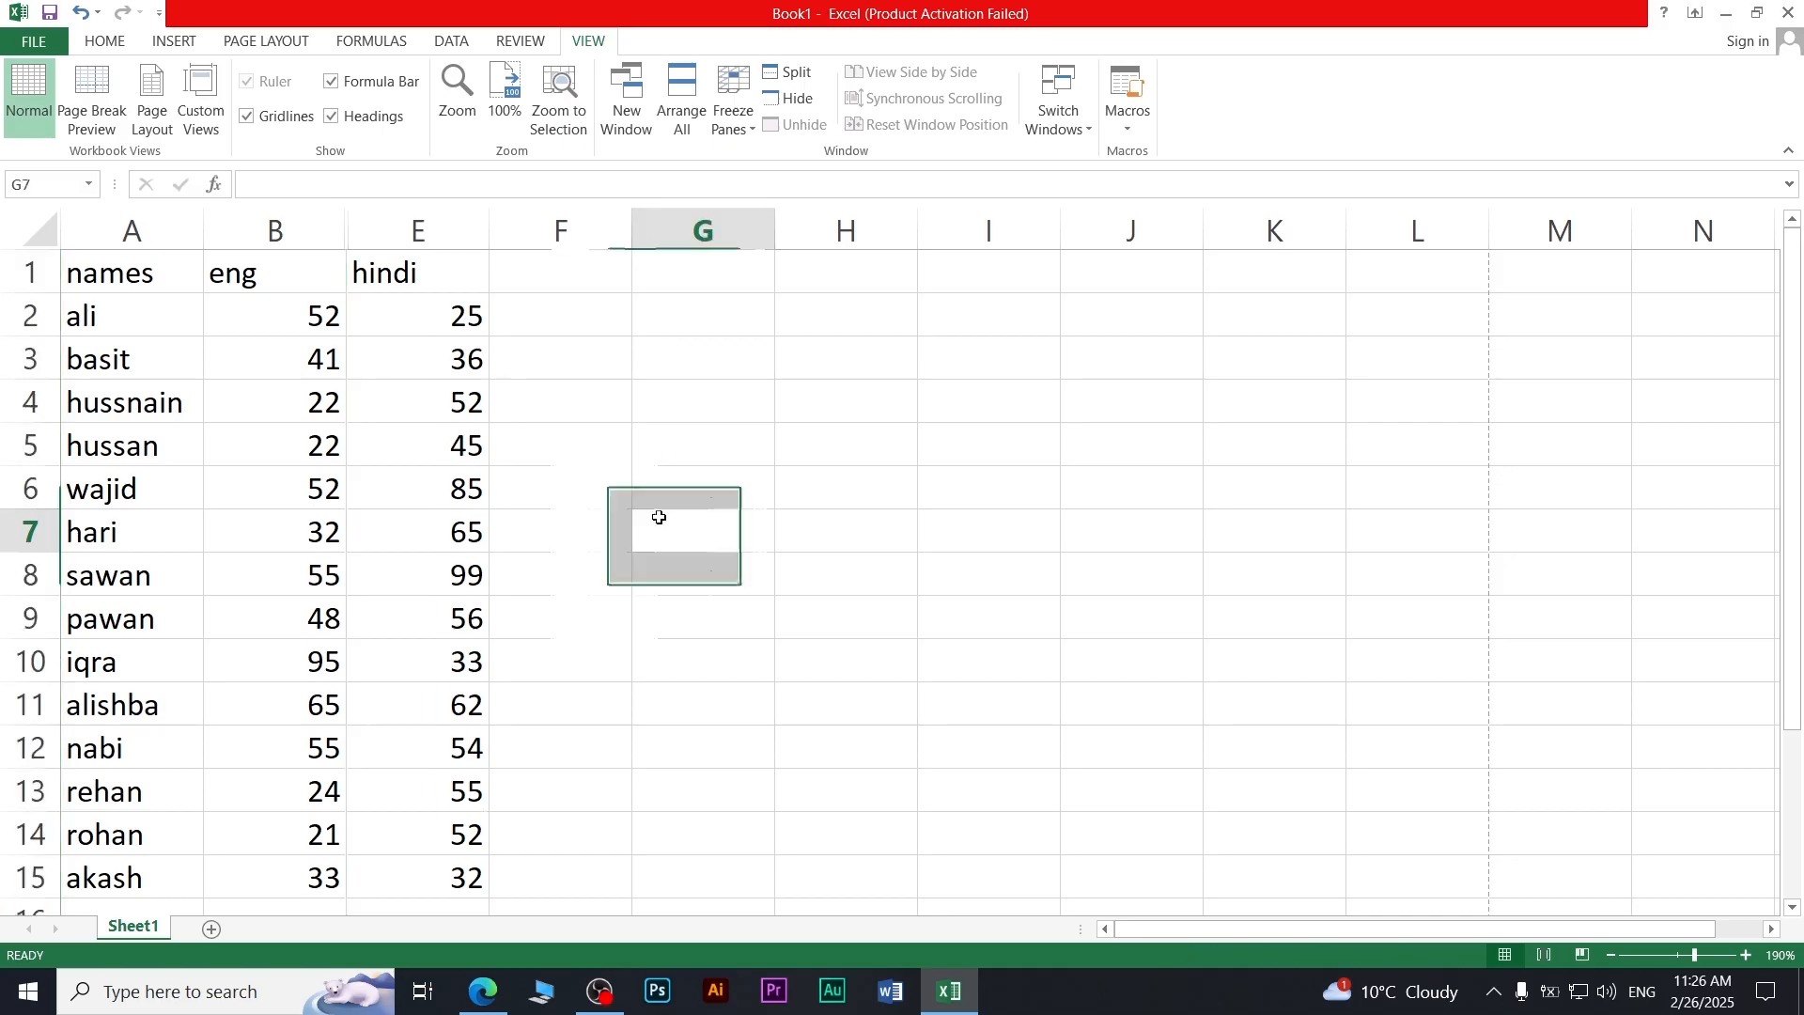
# - Unhide the history and bio columns between eng and hindi
pyautogui.rightClick(350, 231)
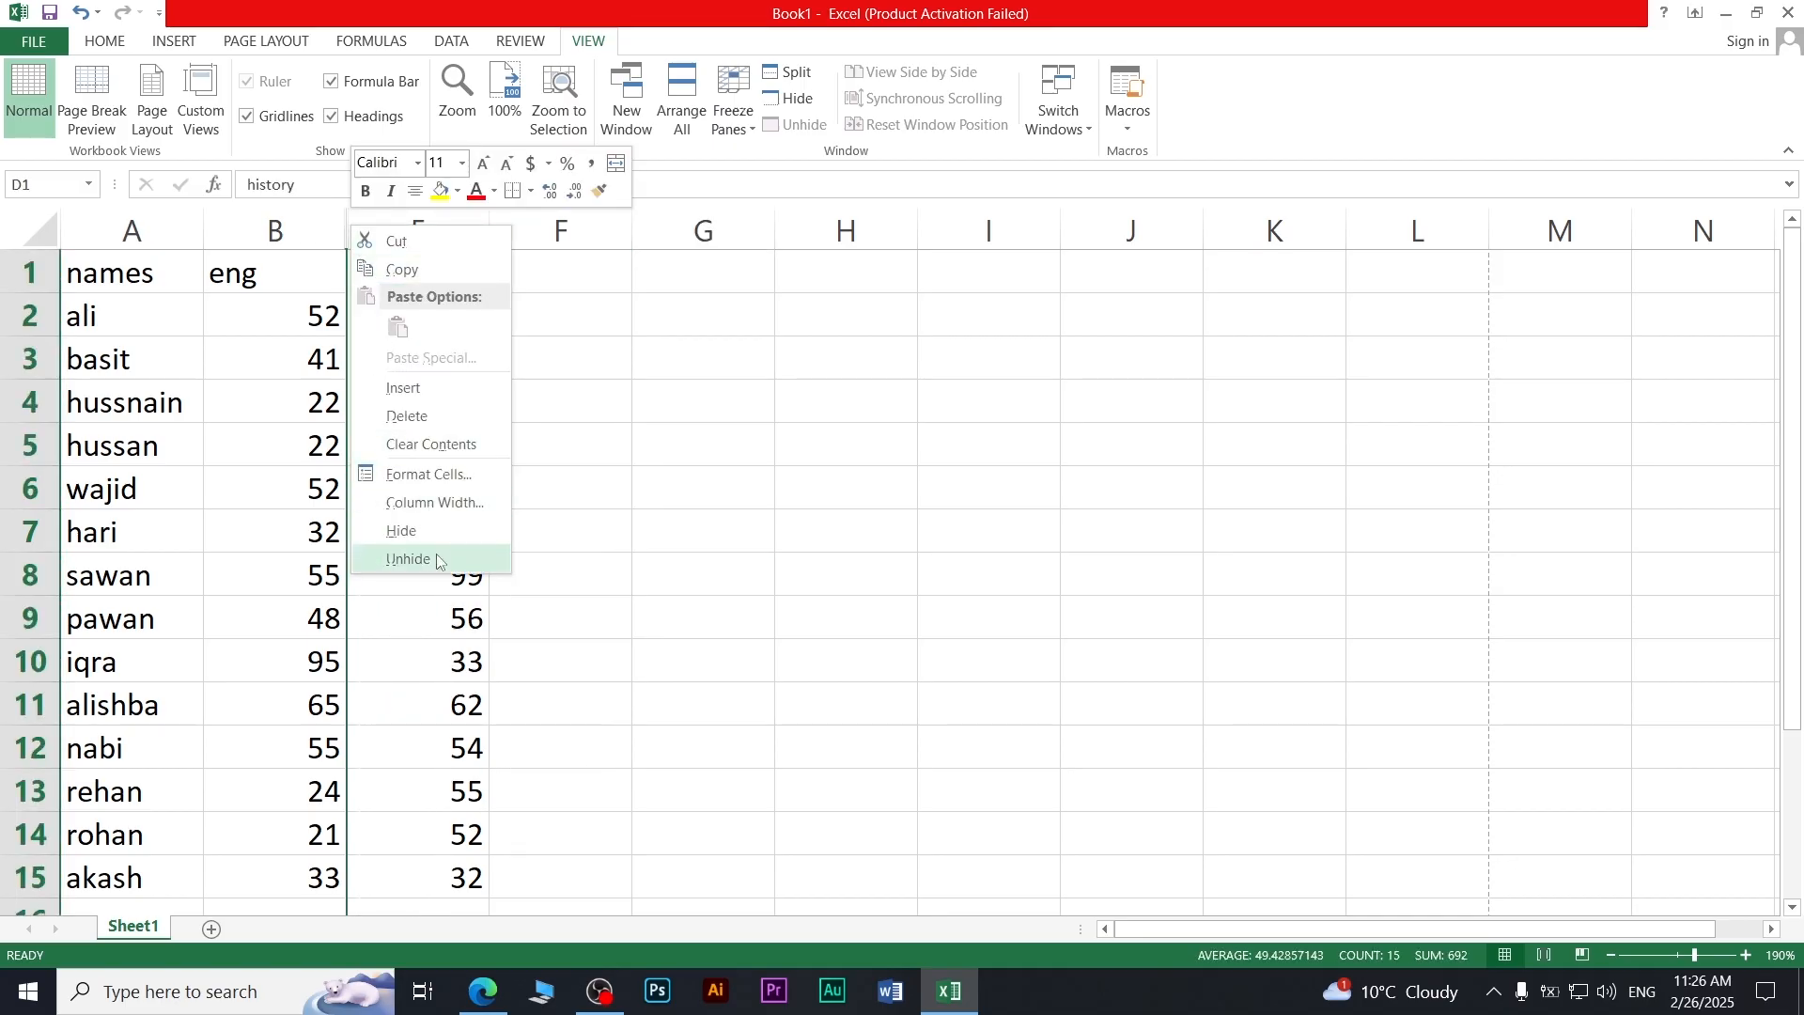
pyautogui.click(437, 561)
pyautogui.rightClick(347, 231)
pyautogui.click(427, 567)
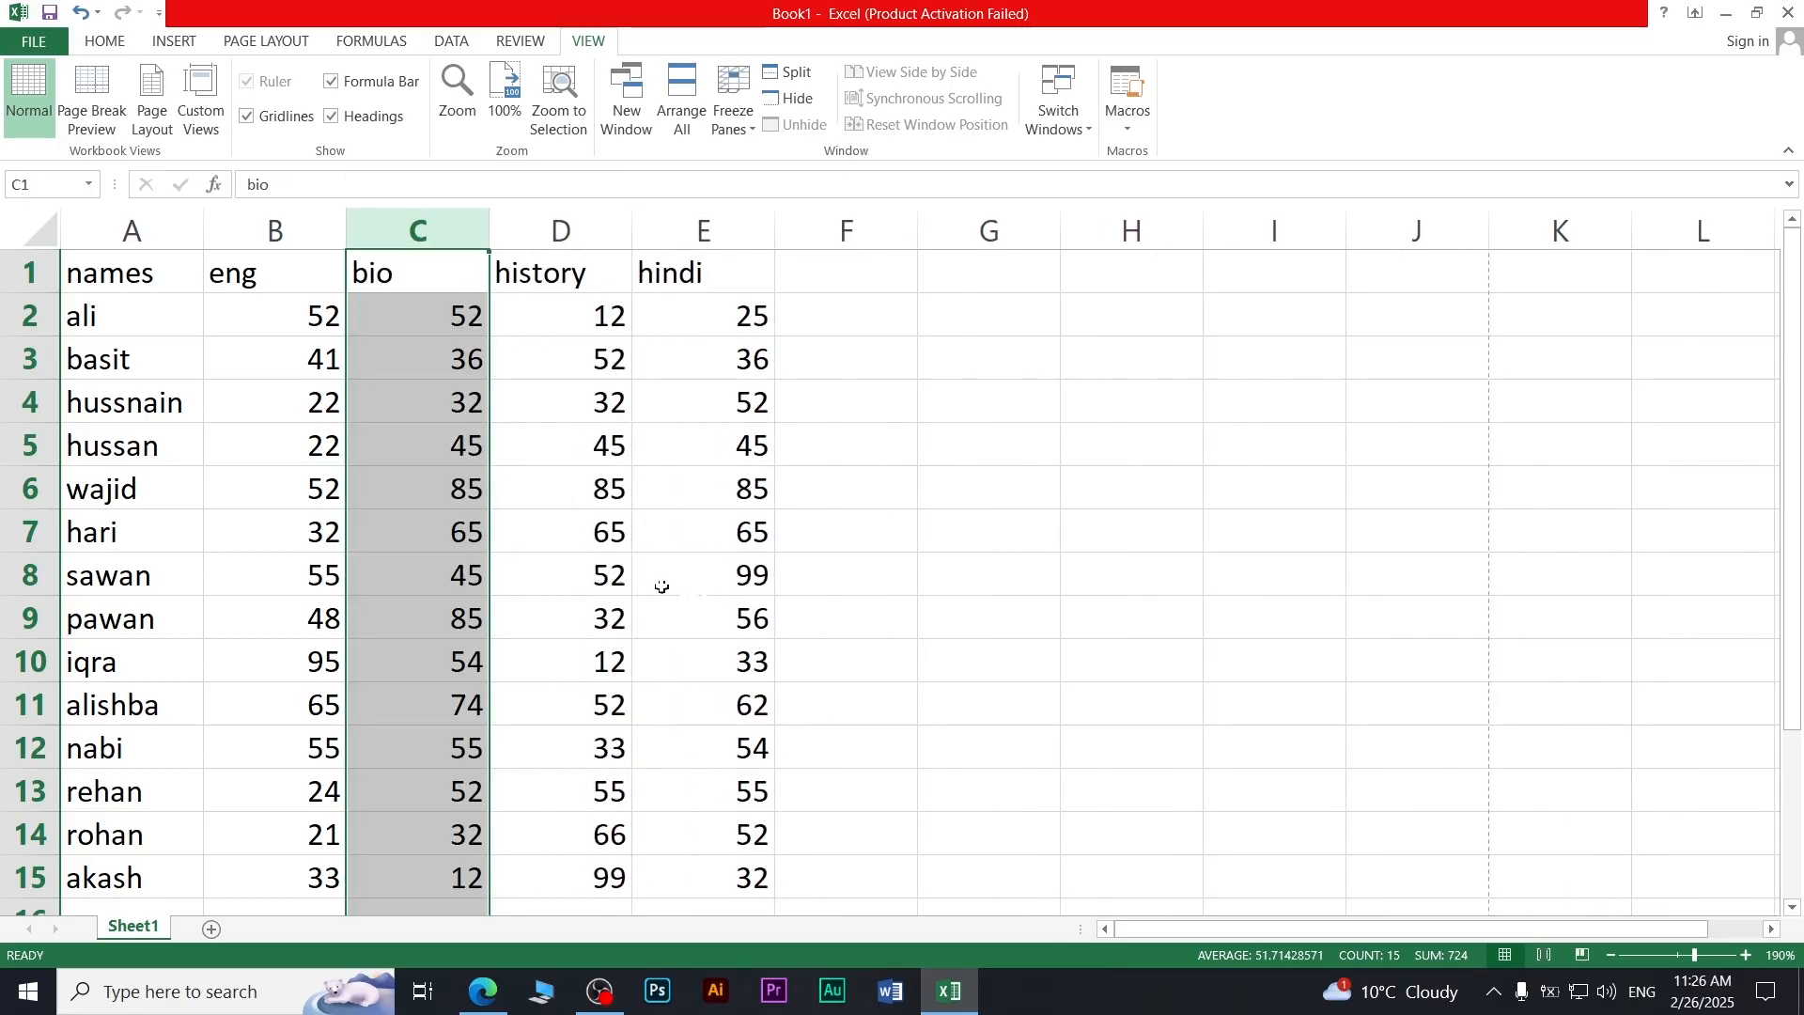
pyautogui.click(639, 569)
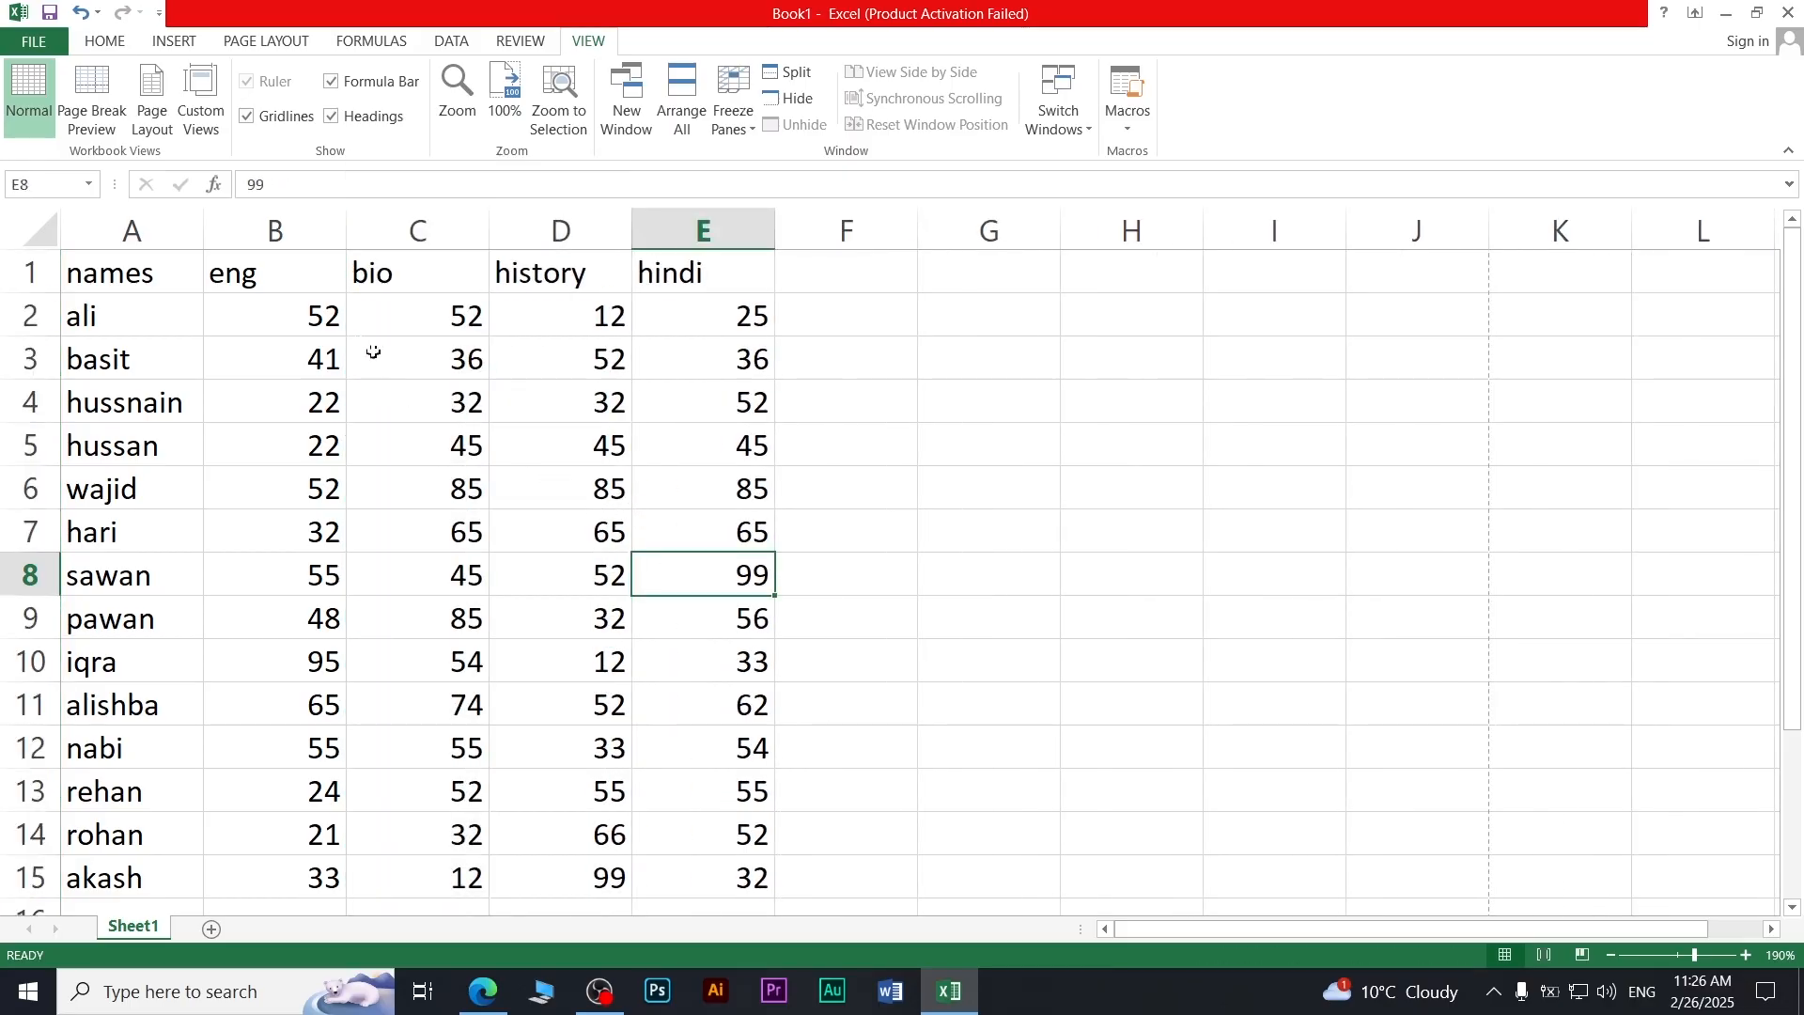
# - Hide the eng and hindi columns, B and E, together
pyautogui.click(296, 277)
pyautogui.click(303, 228)
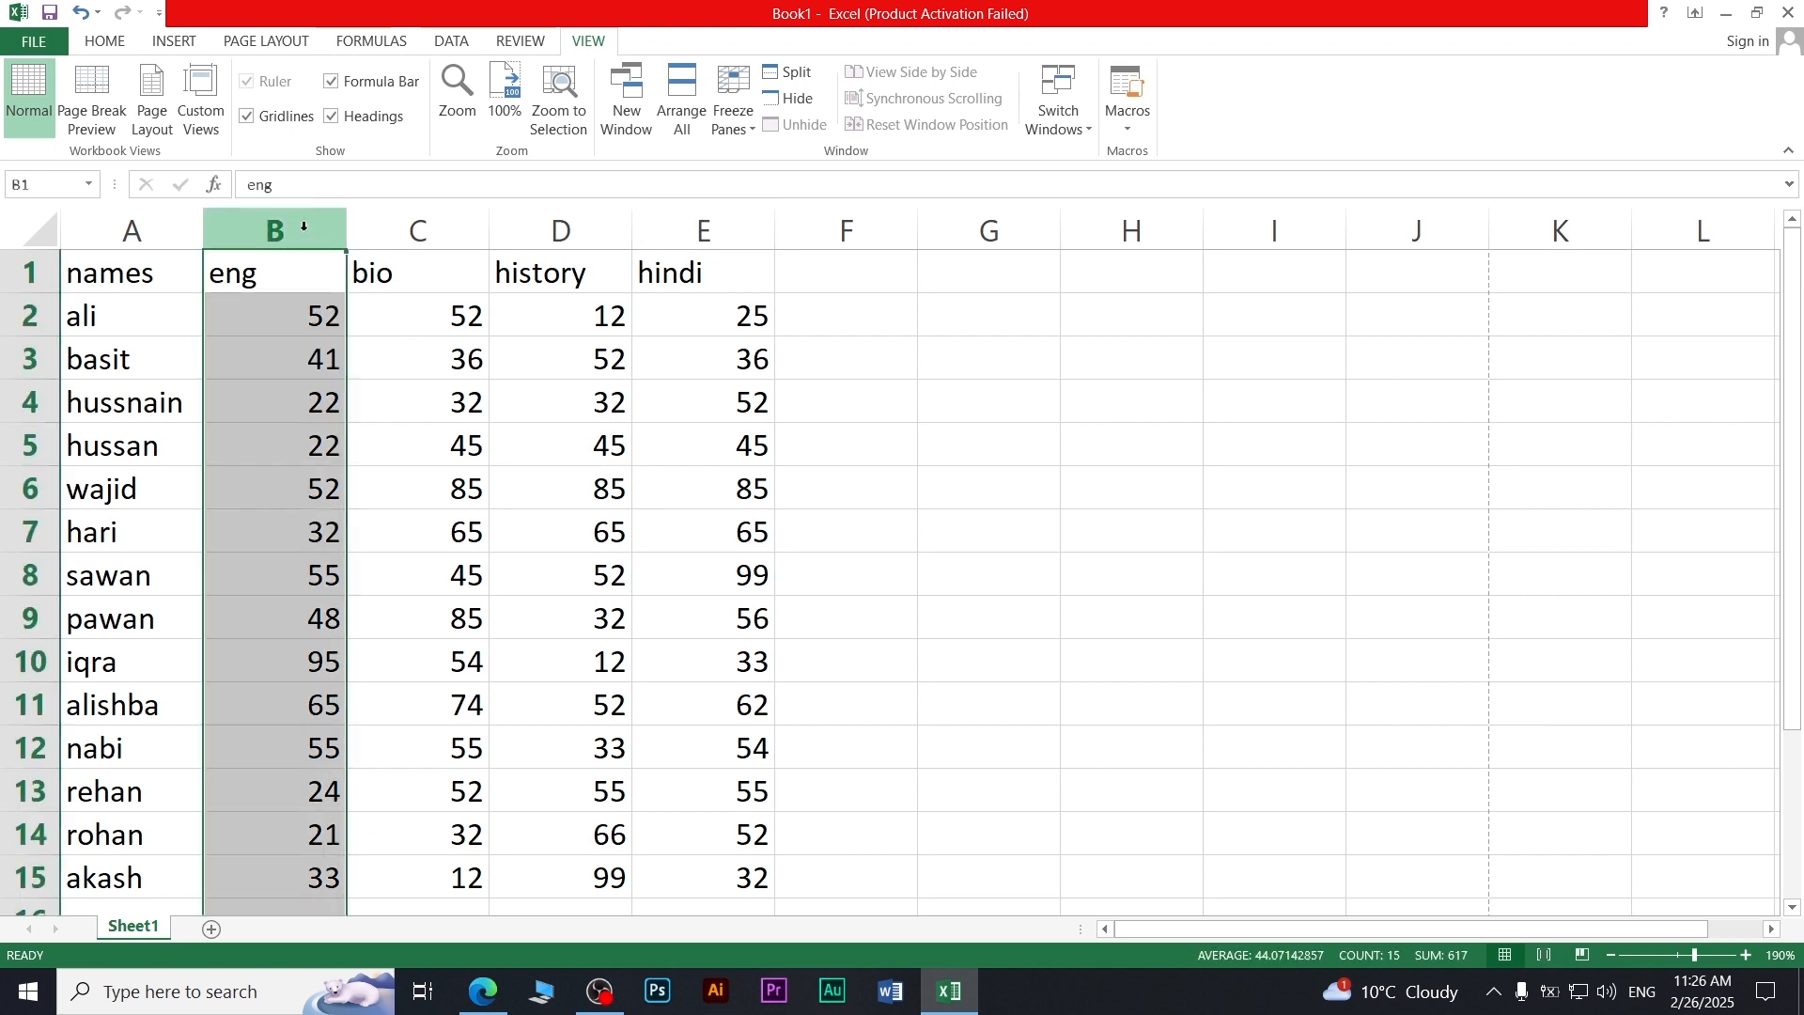
pyautogui.keyDown('ctrl'); pyautogui.click(665, 234); pyautogui.keyUp('ctrl')
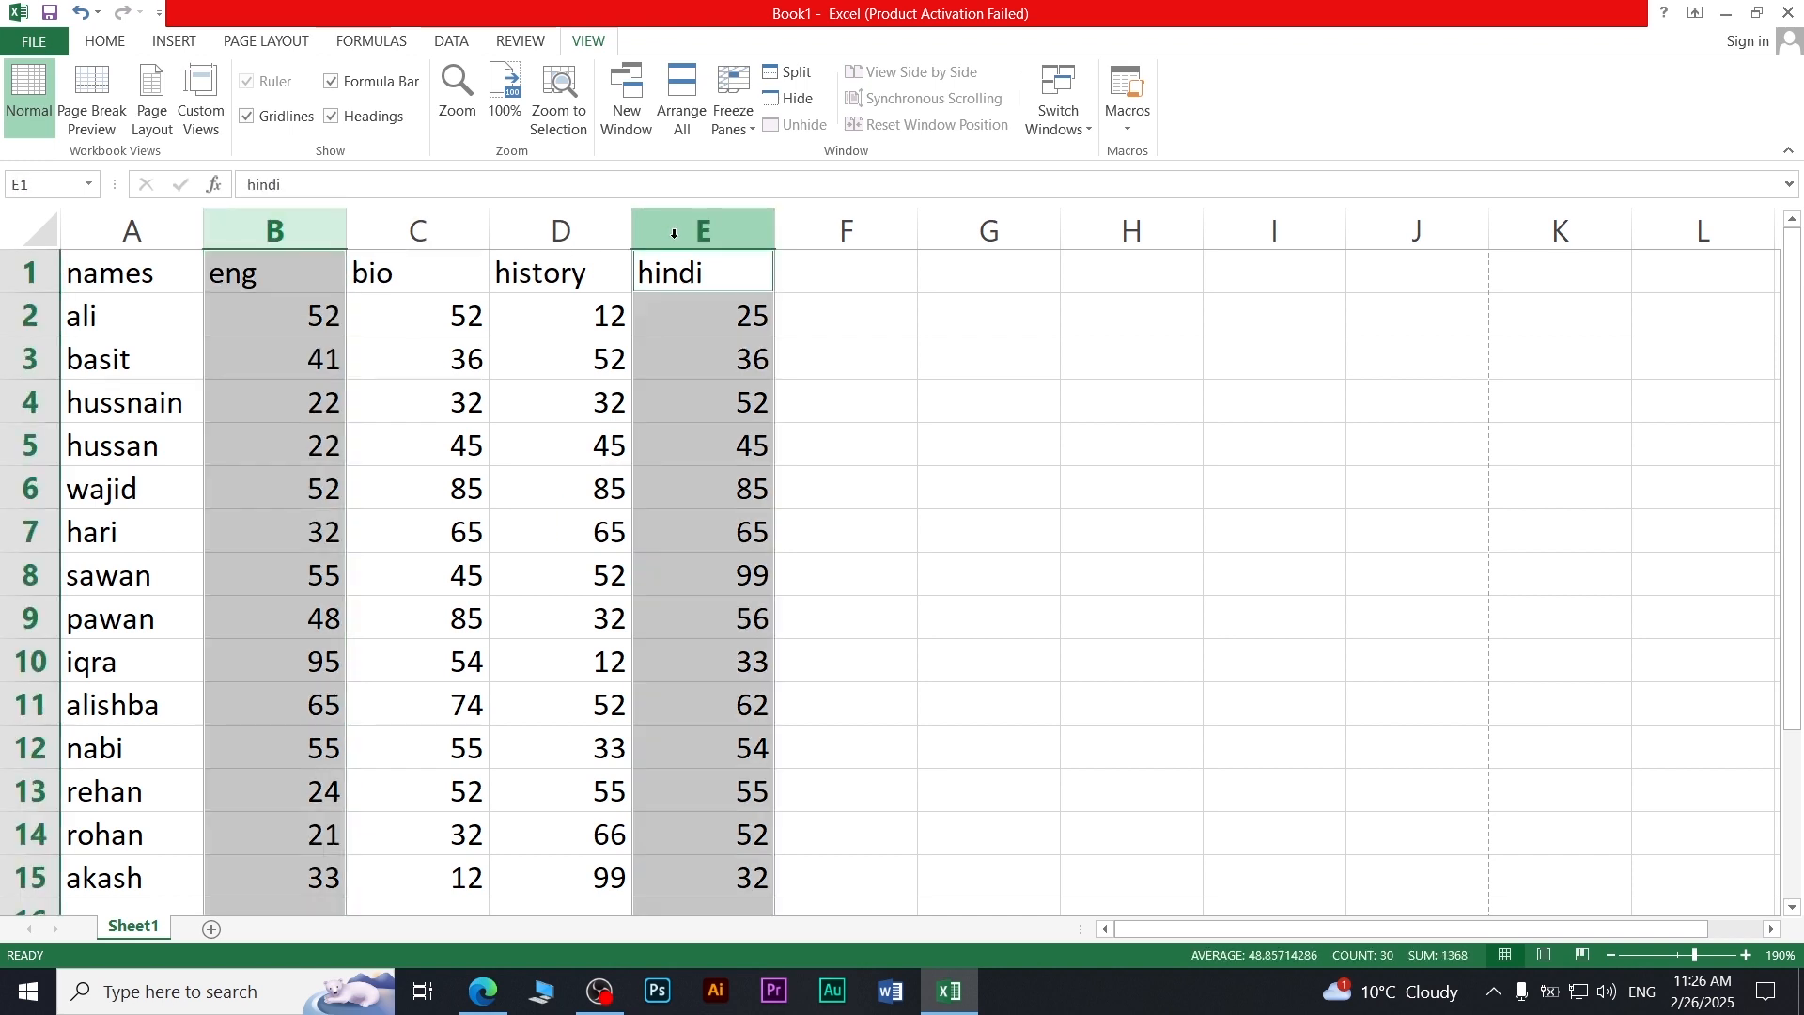
pyautogui.rightClick(674, 233)
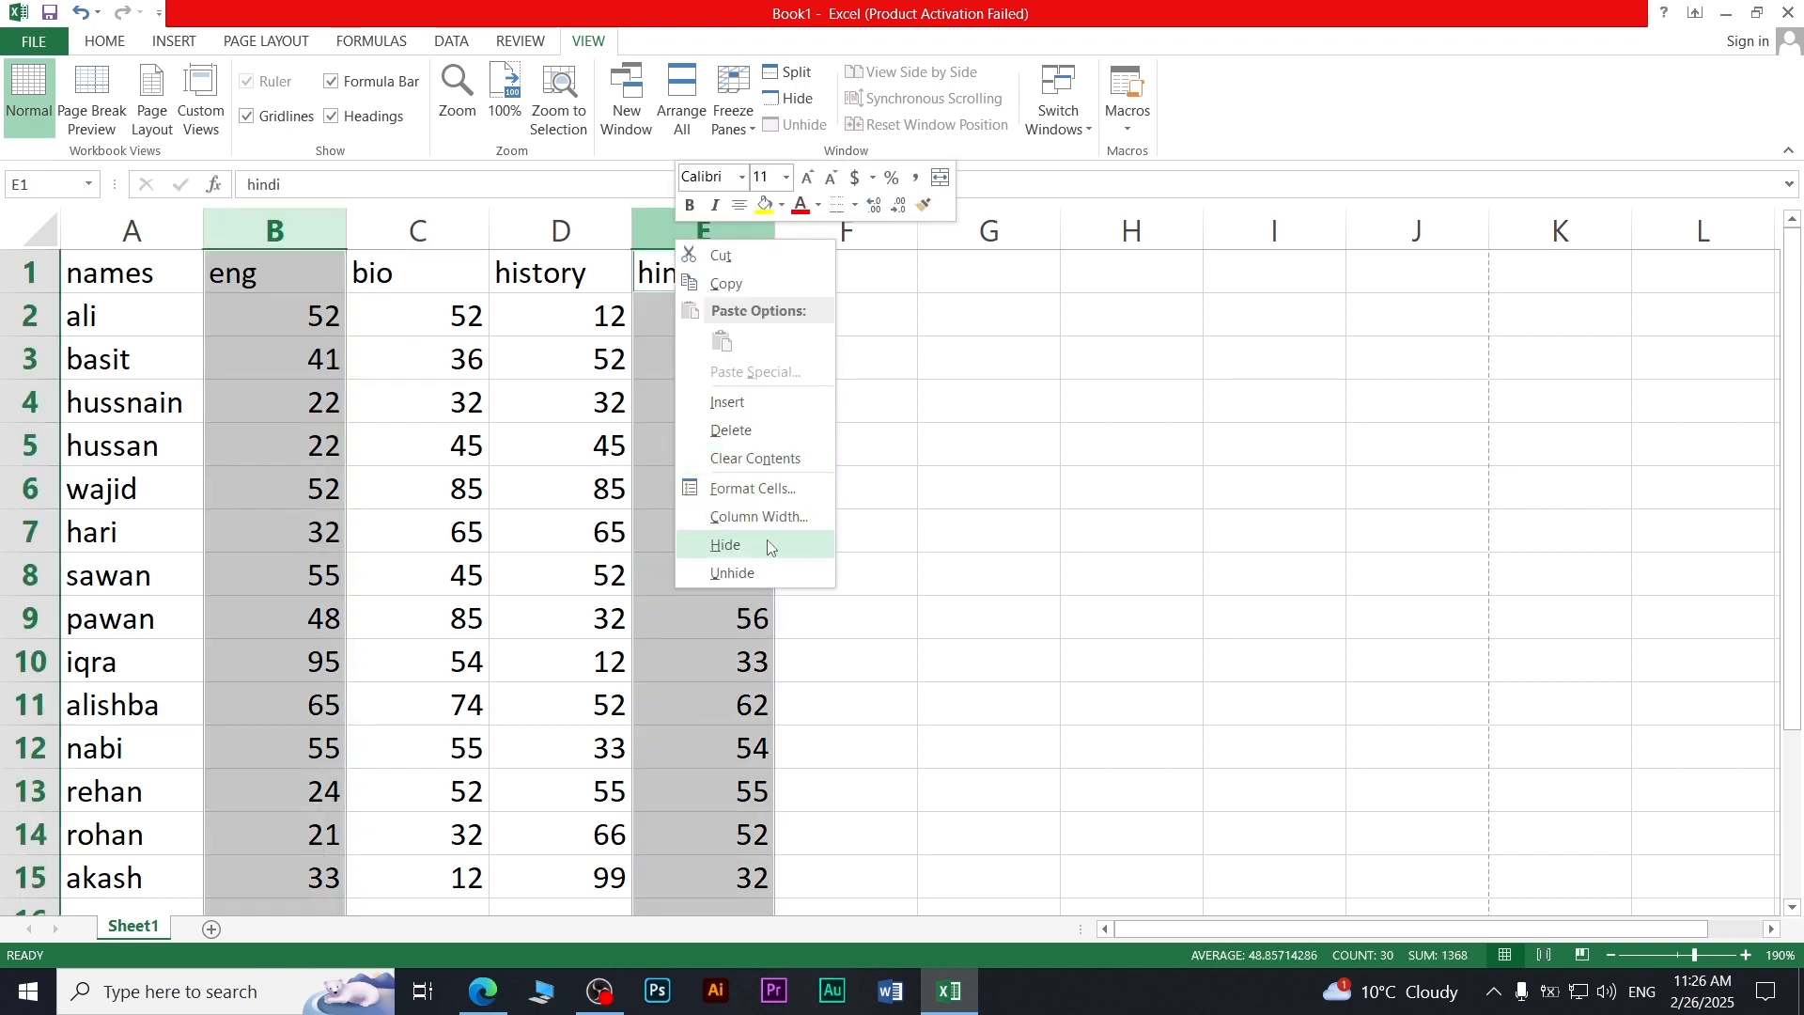
pyautogui.click(709, 549)
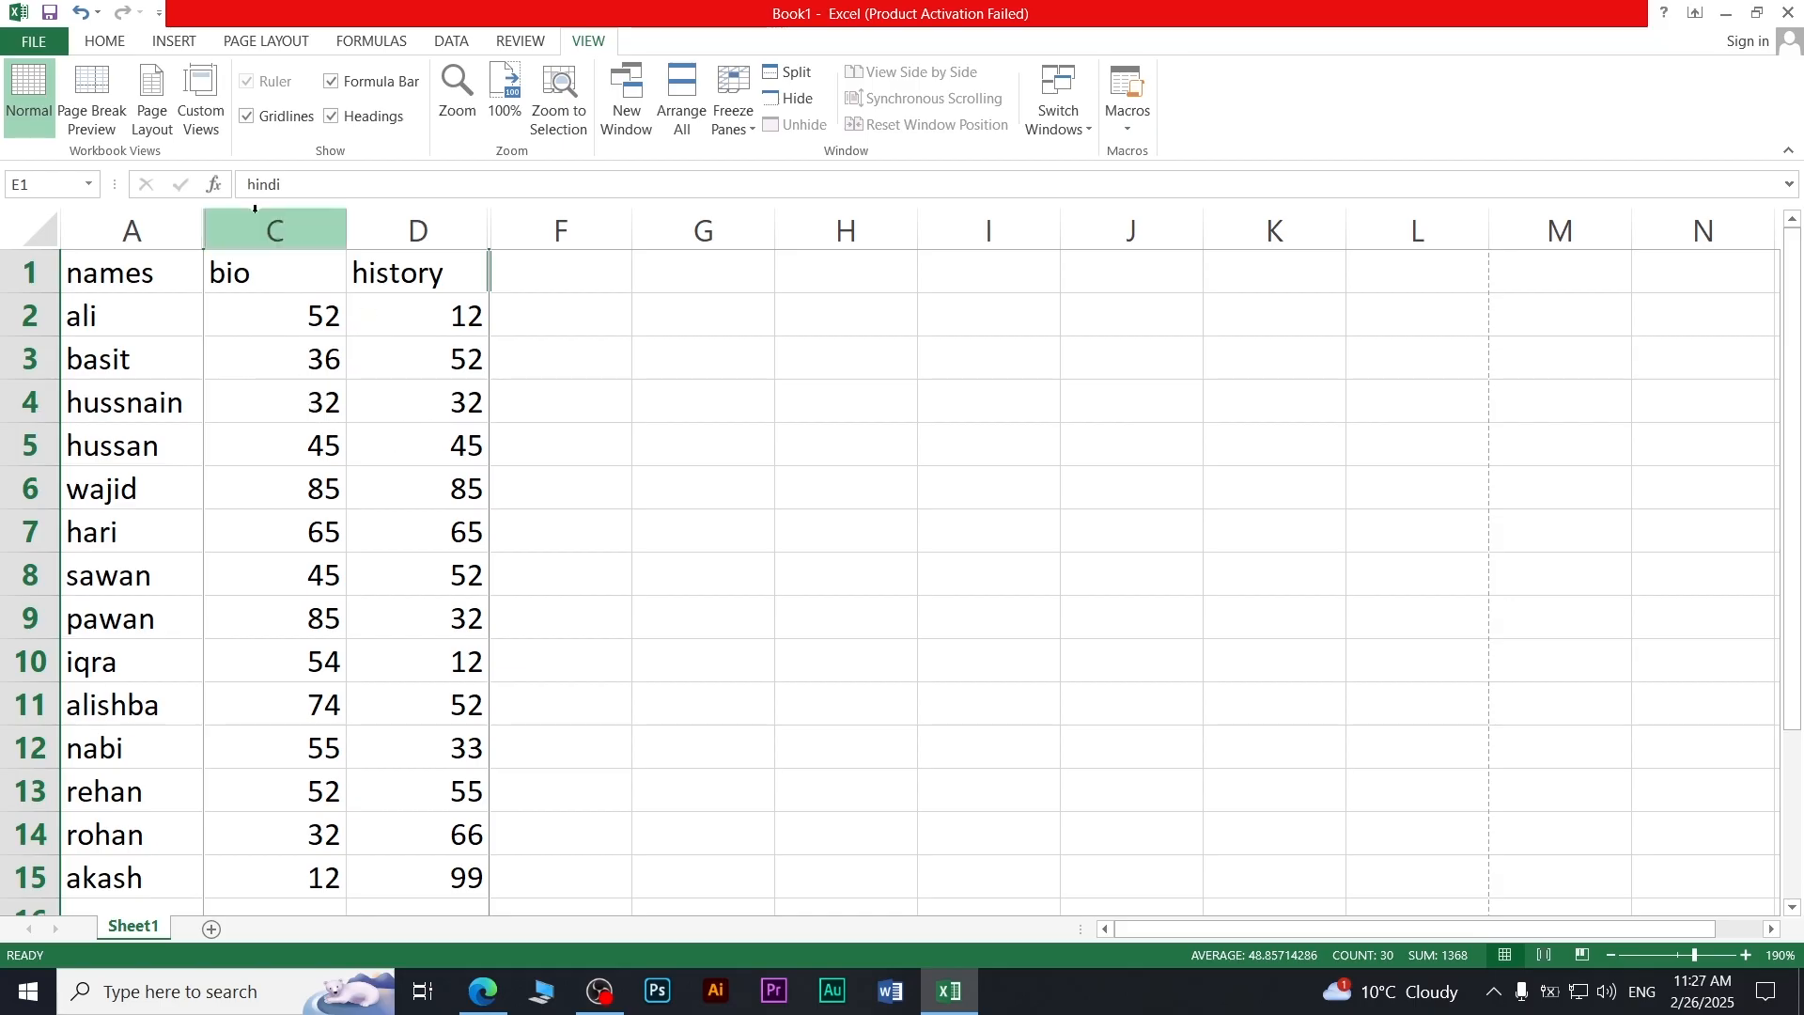
# - Save the current column arrangement as a custom view named "bio & history"
pyautogui.click(224, 136)
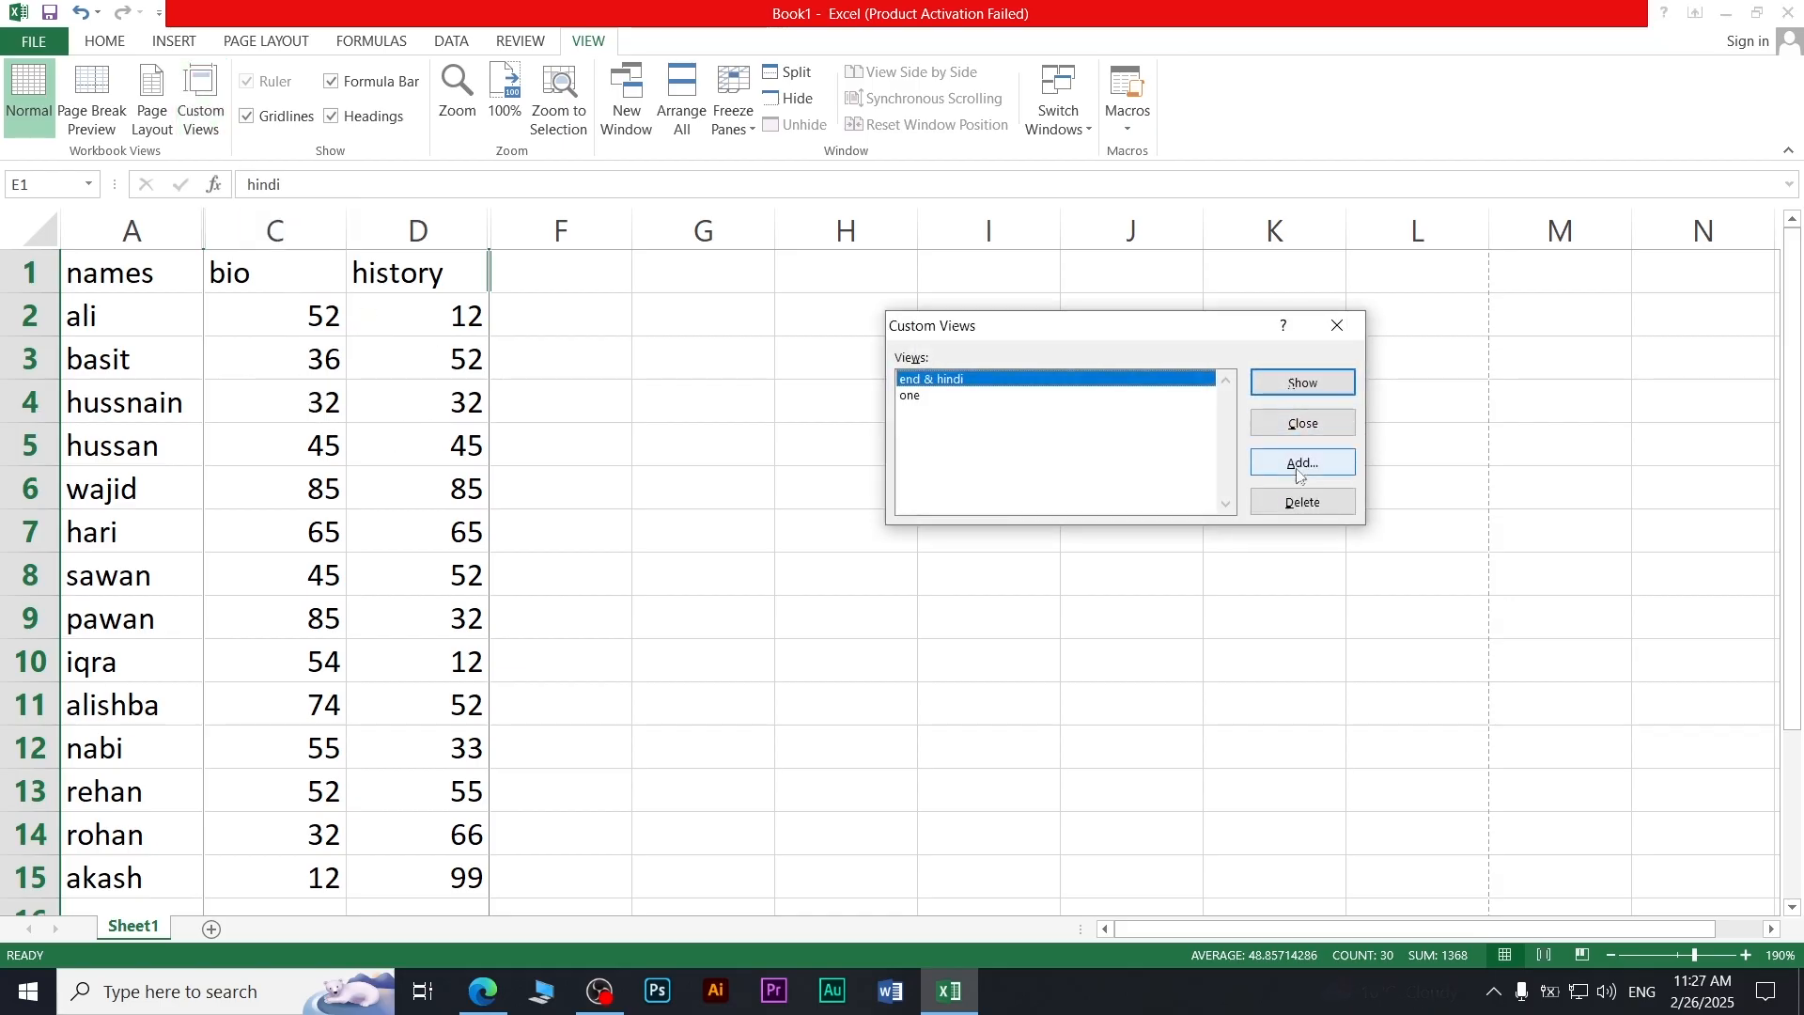
pyautogui.click(1299, 461)
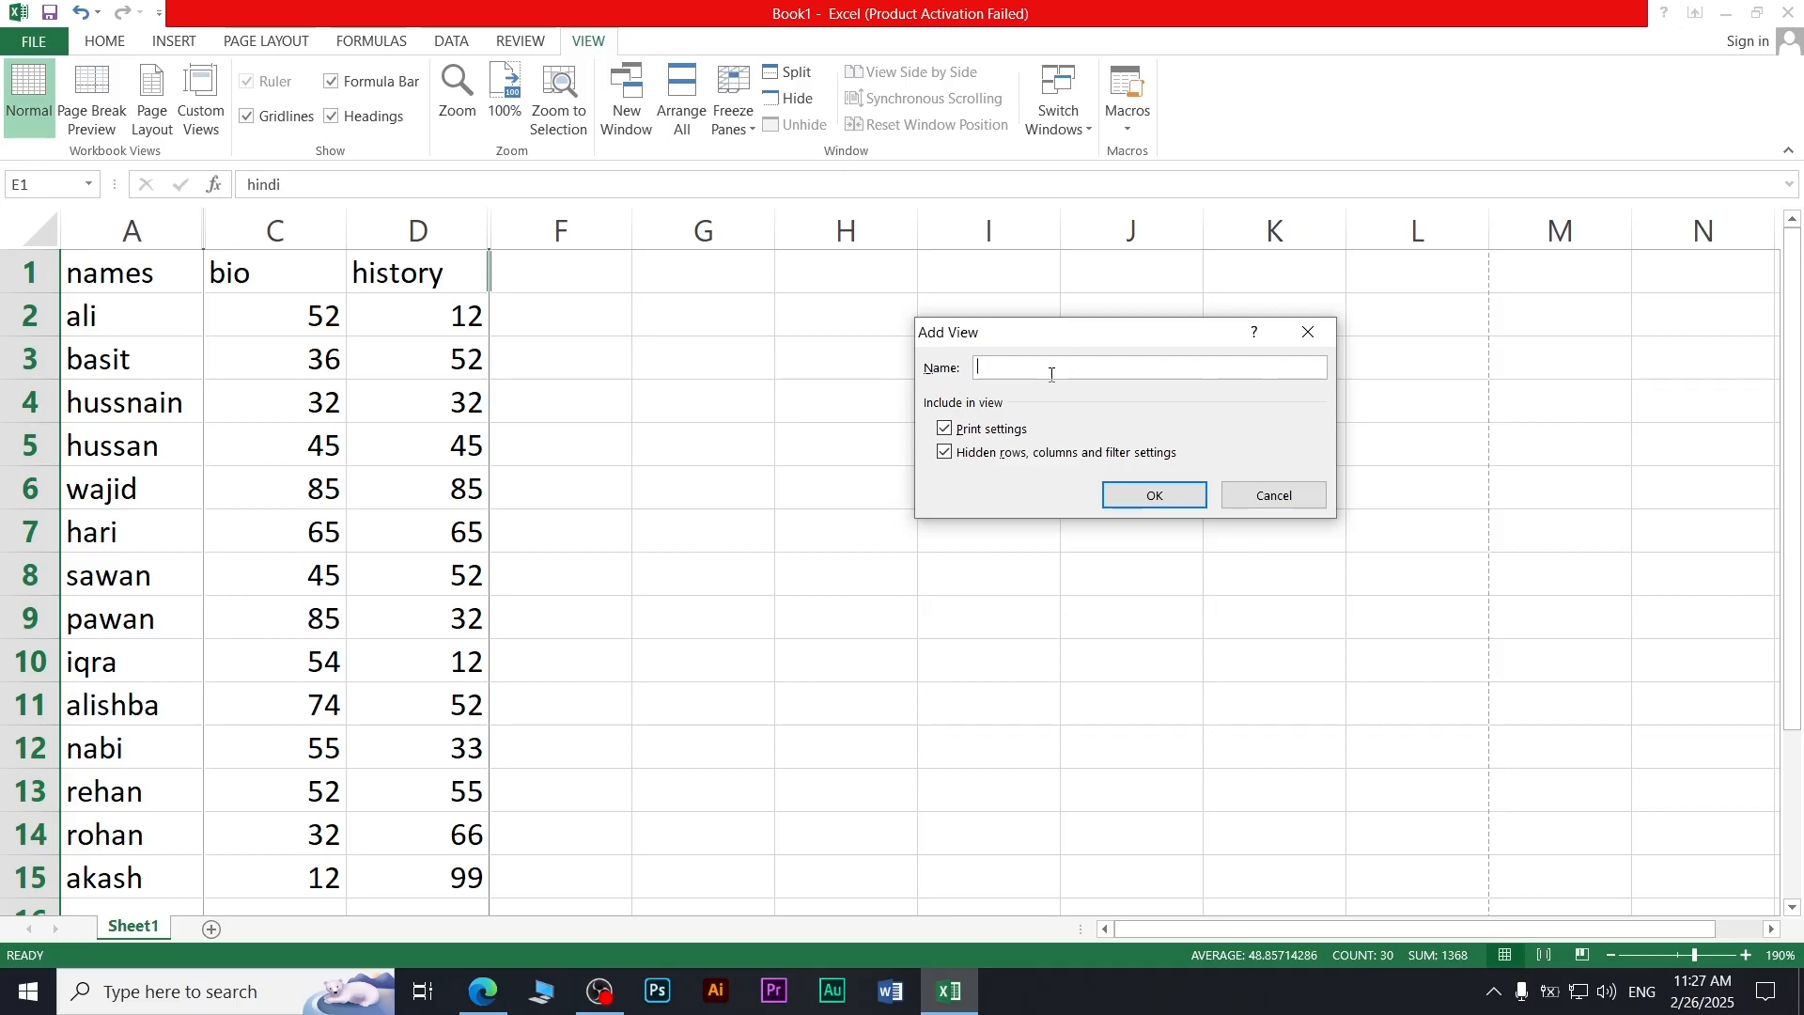
pyautogui.write('bioo')
pyautogui.press('BackSpace')
pyautogui.write('& history')
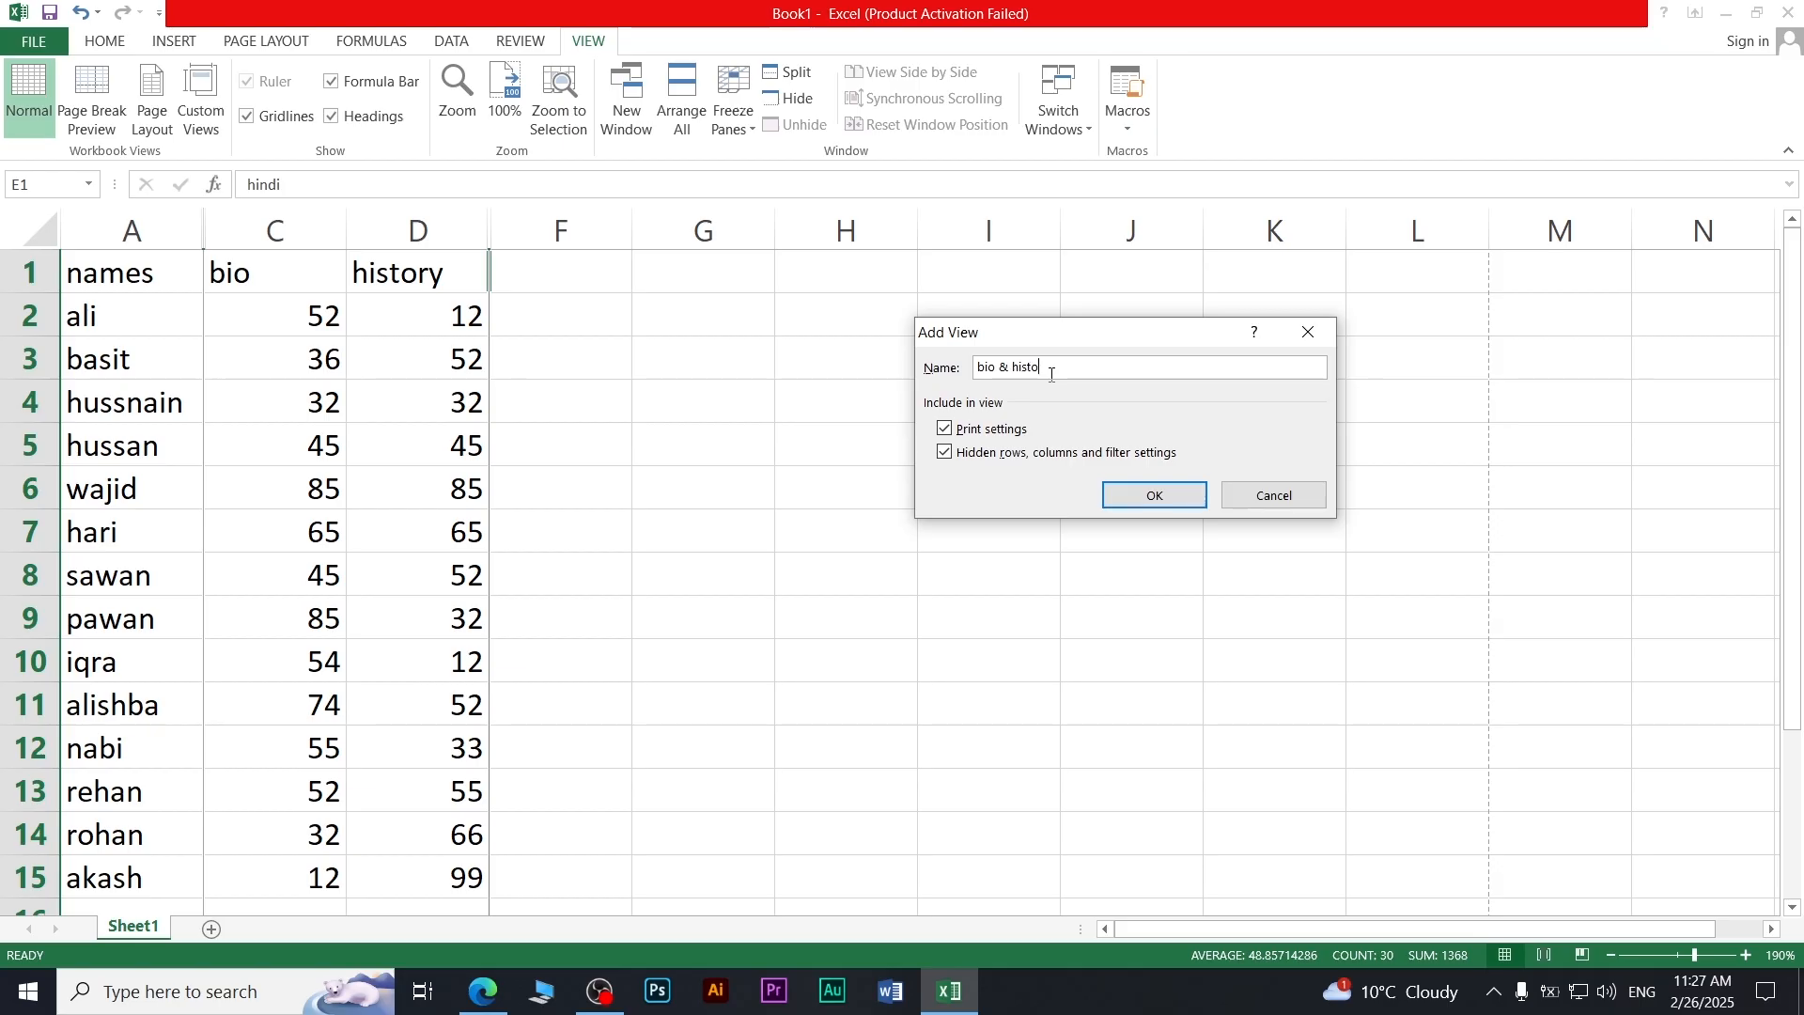
pyautogui.click(1113, 496)
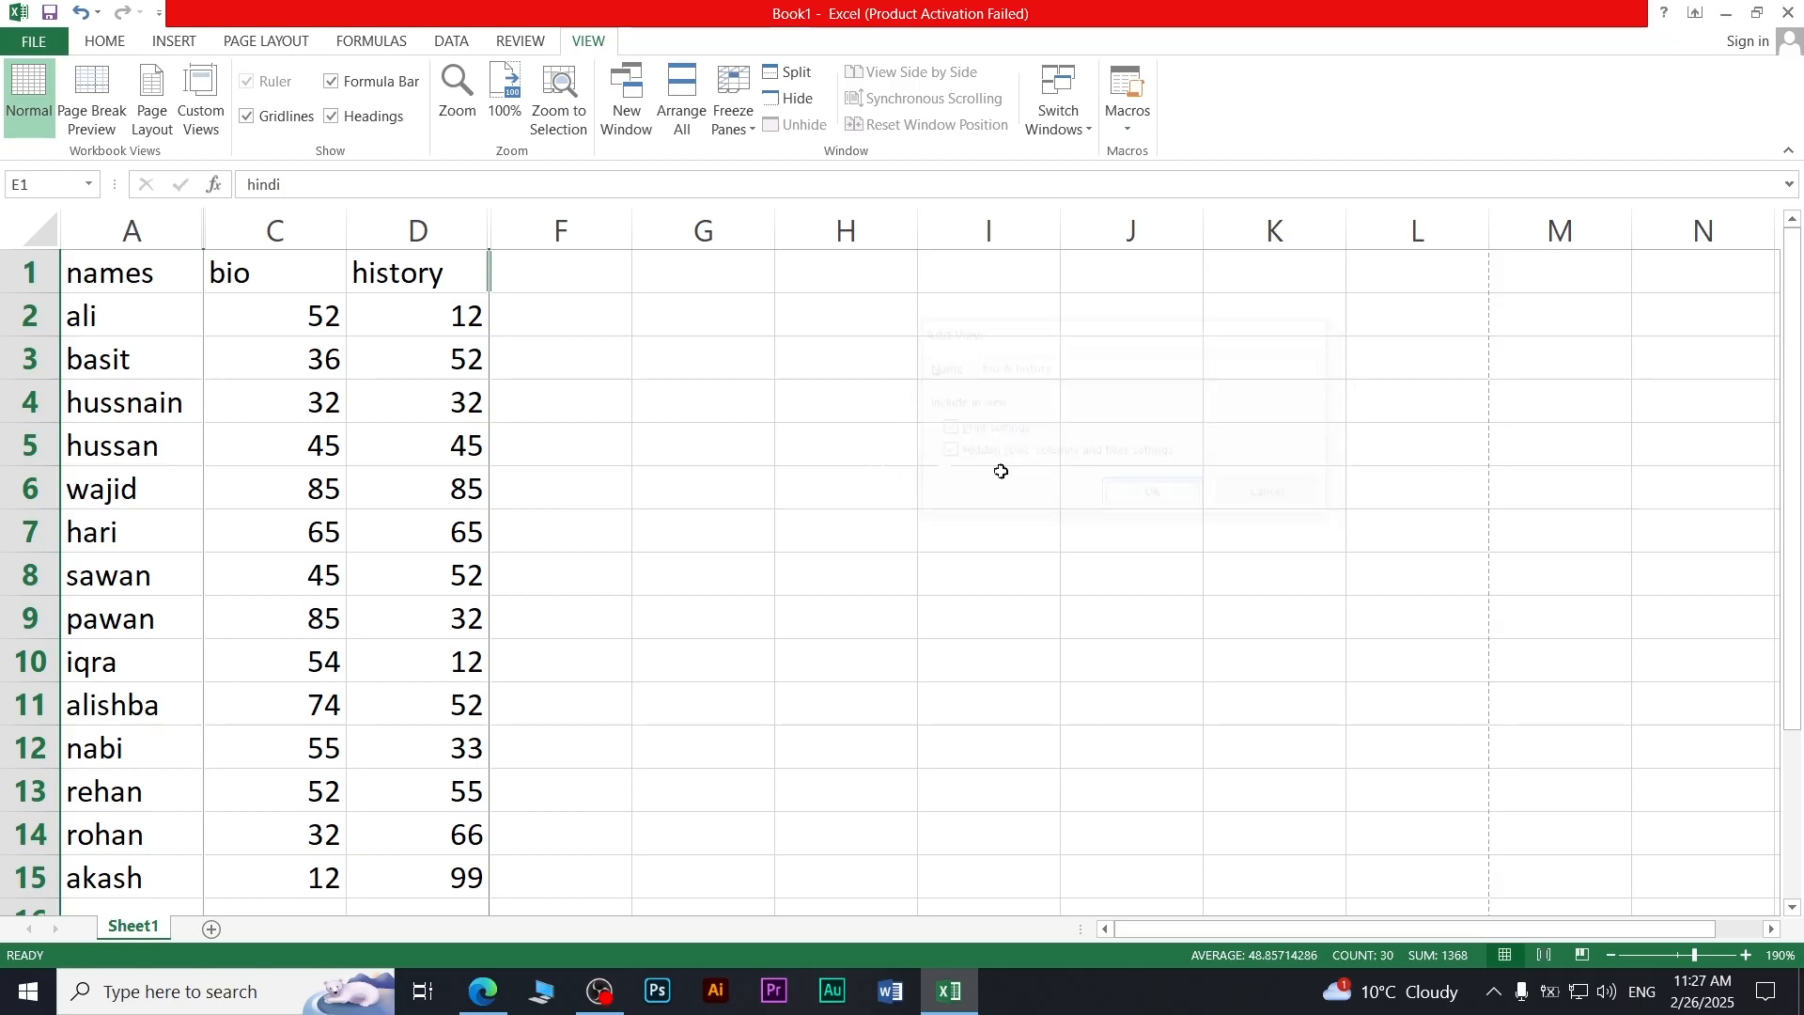
# - Unhide the eng and hindi columns so all subject columns are displayed
pyautogui.rightClick(495, 229)
pyautogui.click(552, 558)
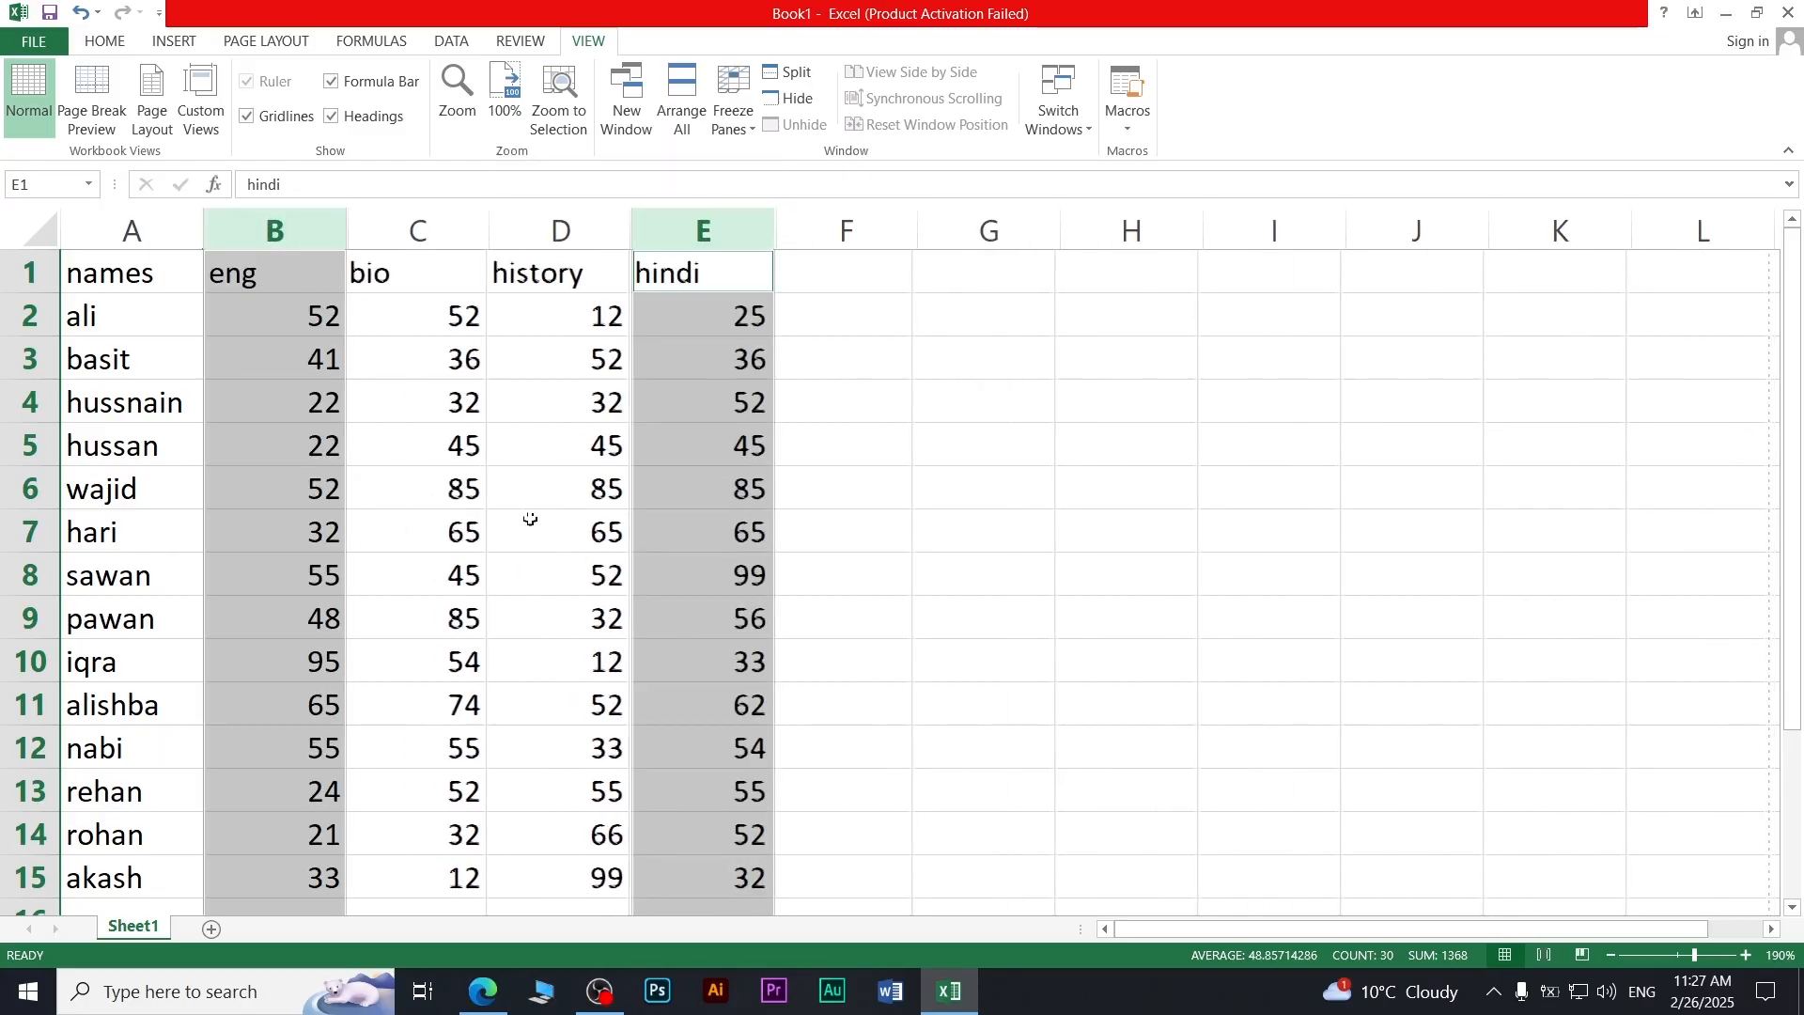
pyautogui.click(1146, 568)
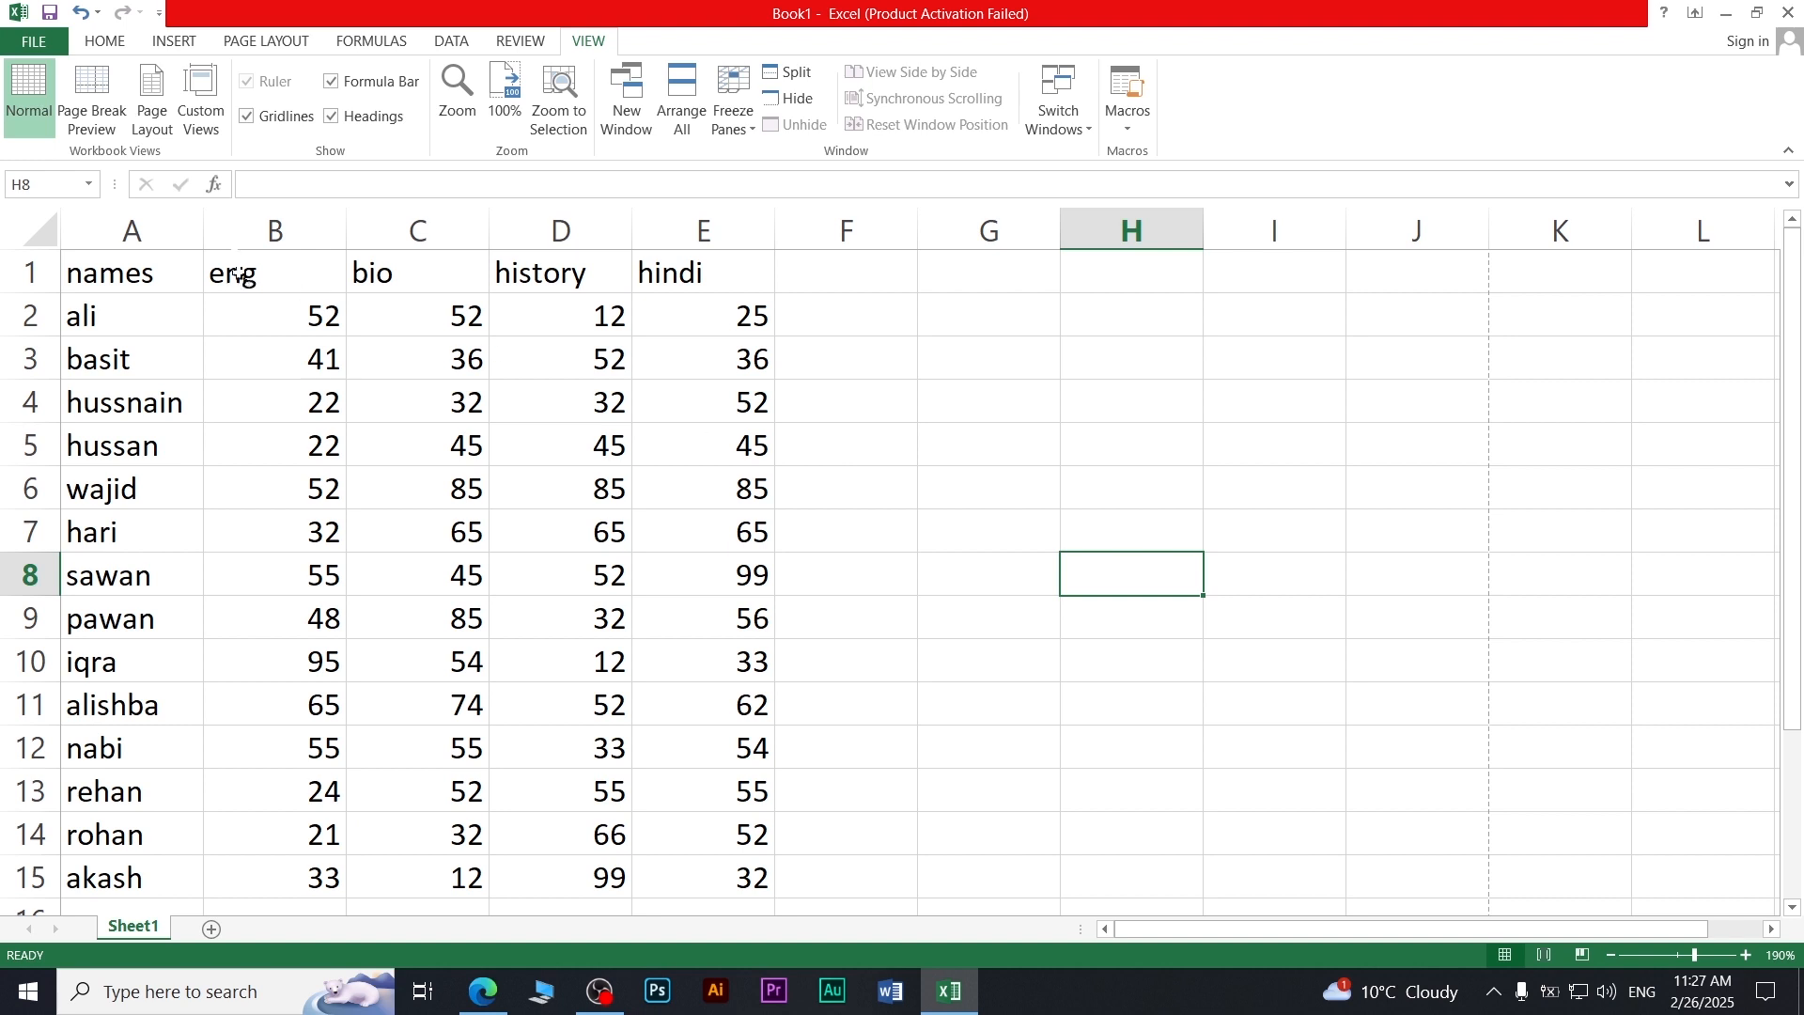
# - Show the saved custom view "end & hindi", and switch to the custom view "one"
pyautogui.click(209, 124)
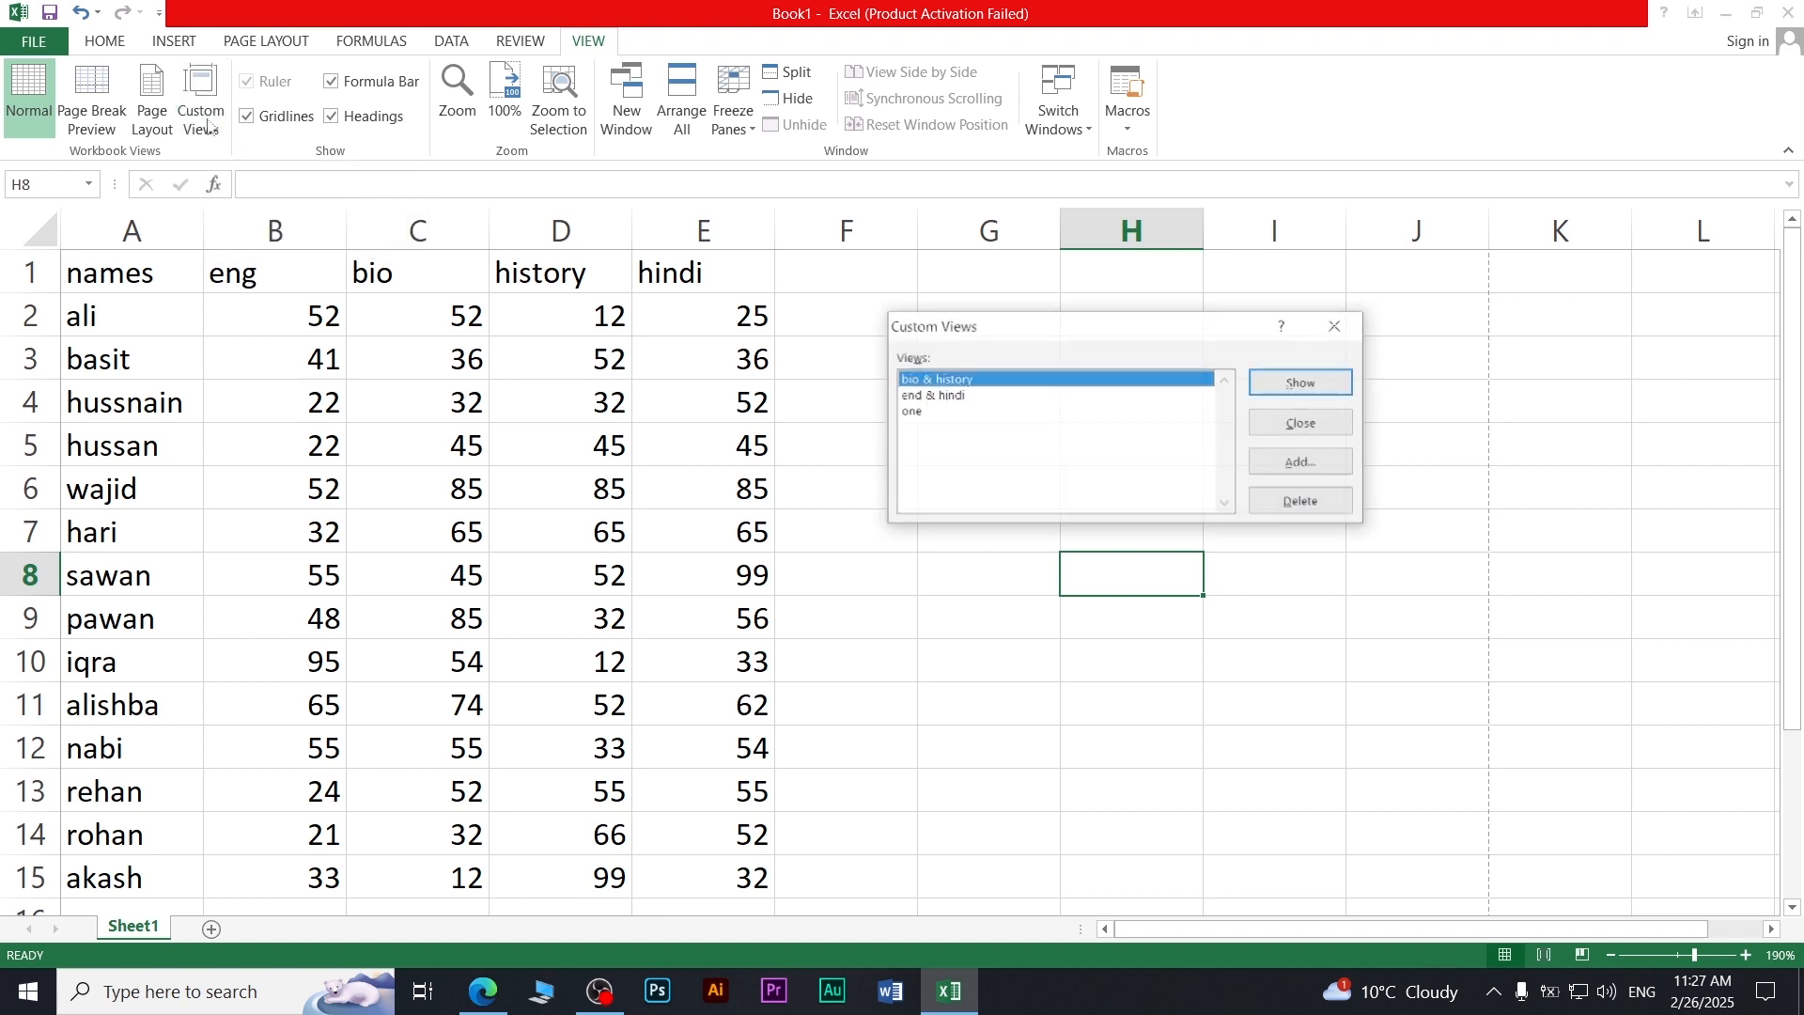
pyautogui.click(973, 400)
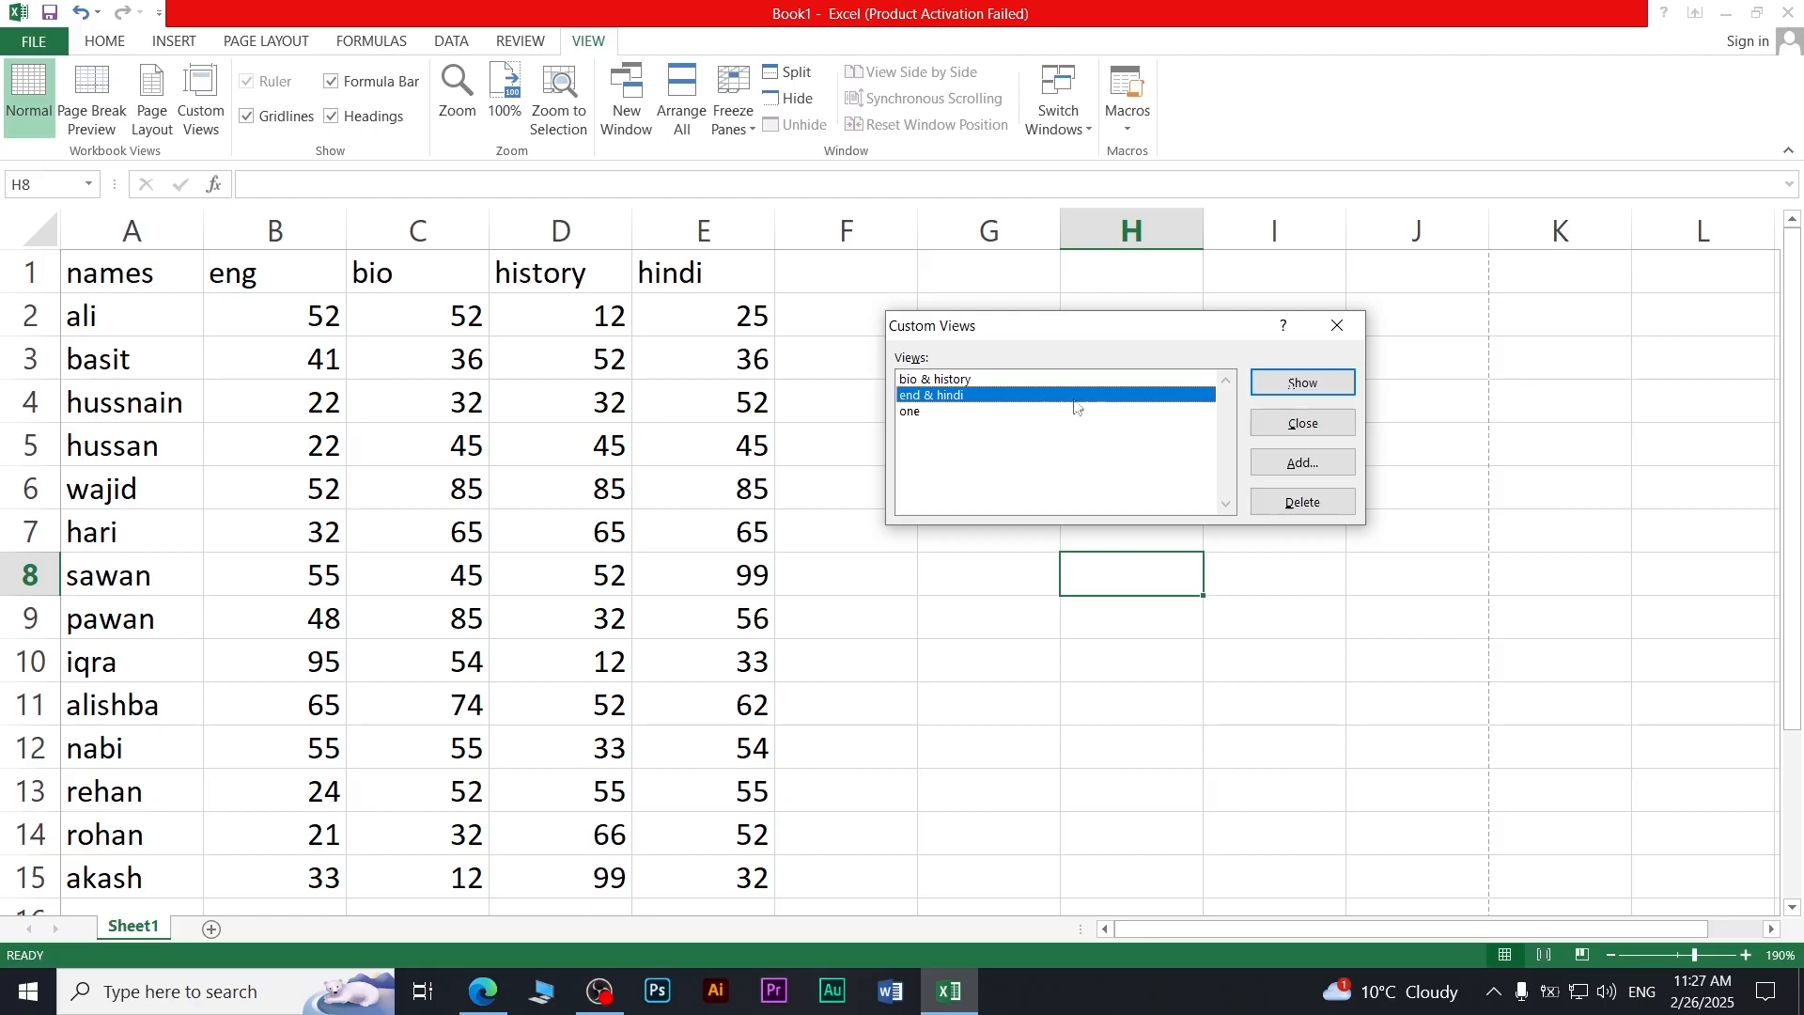
pyautogui.click(1274, 380)
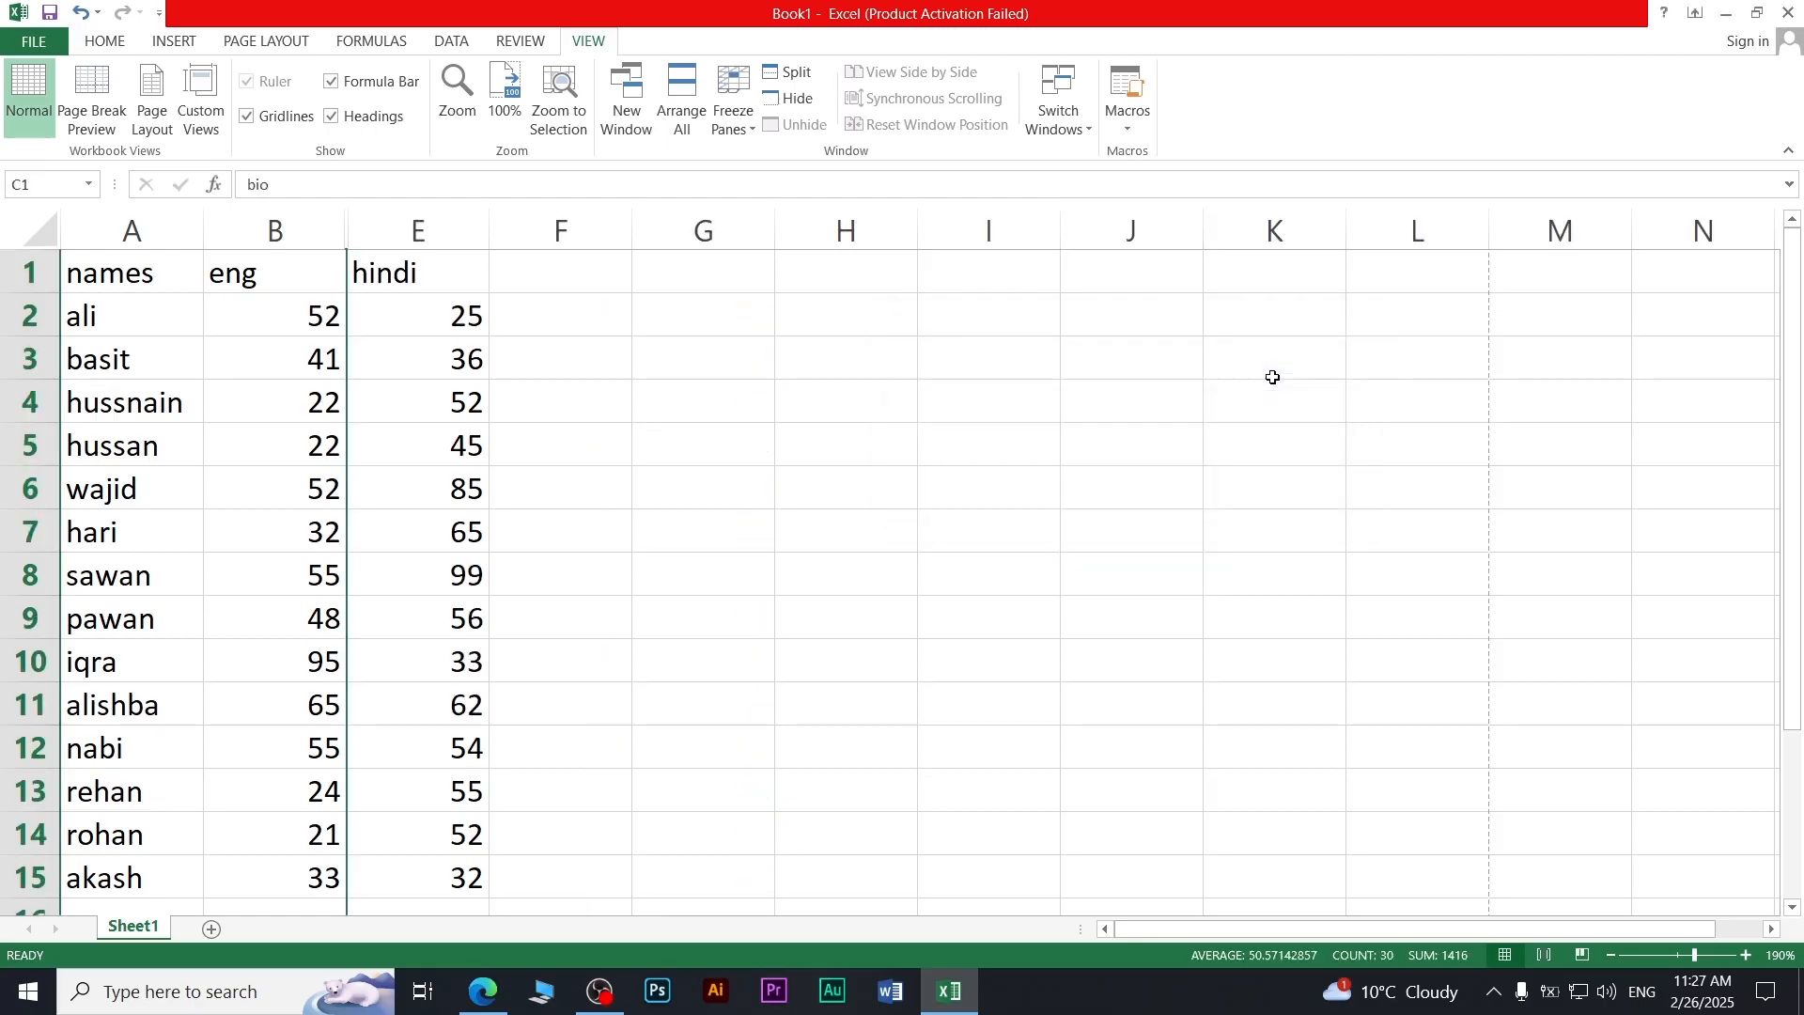
pyautogui.click(209, 414)
pyautogui.click(201, 101)
pyautogui.click(910, 411)
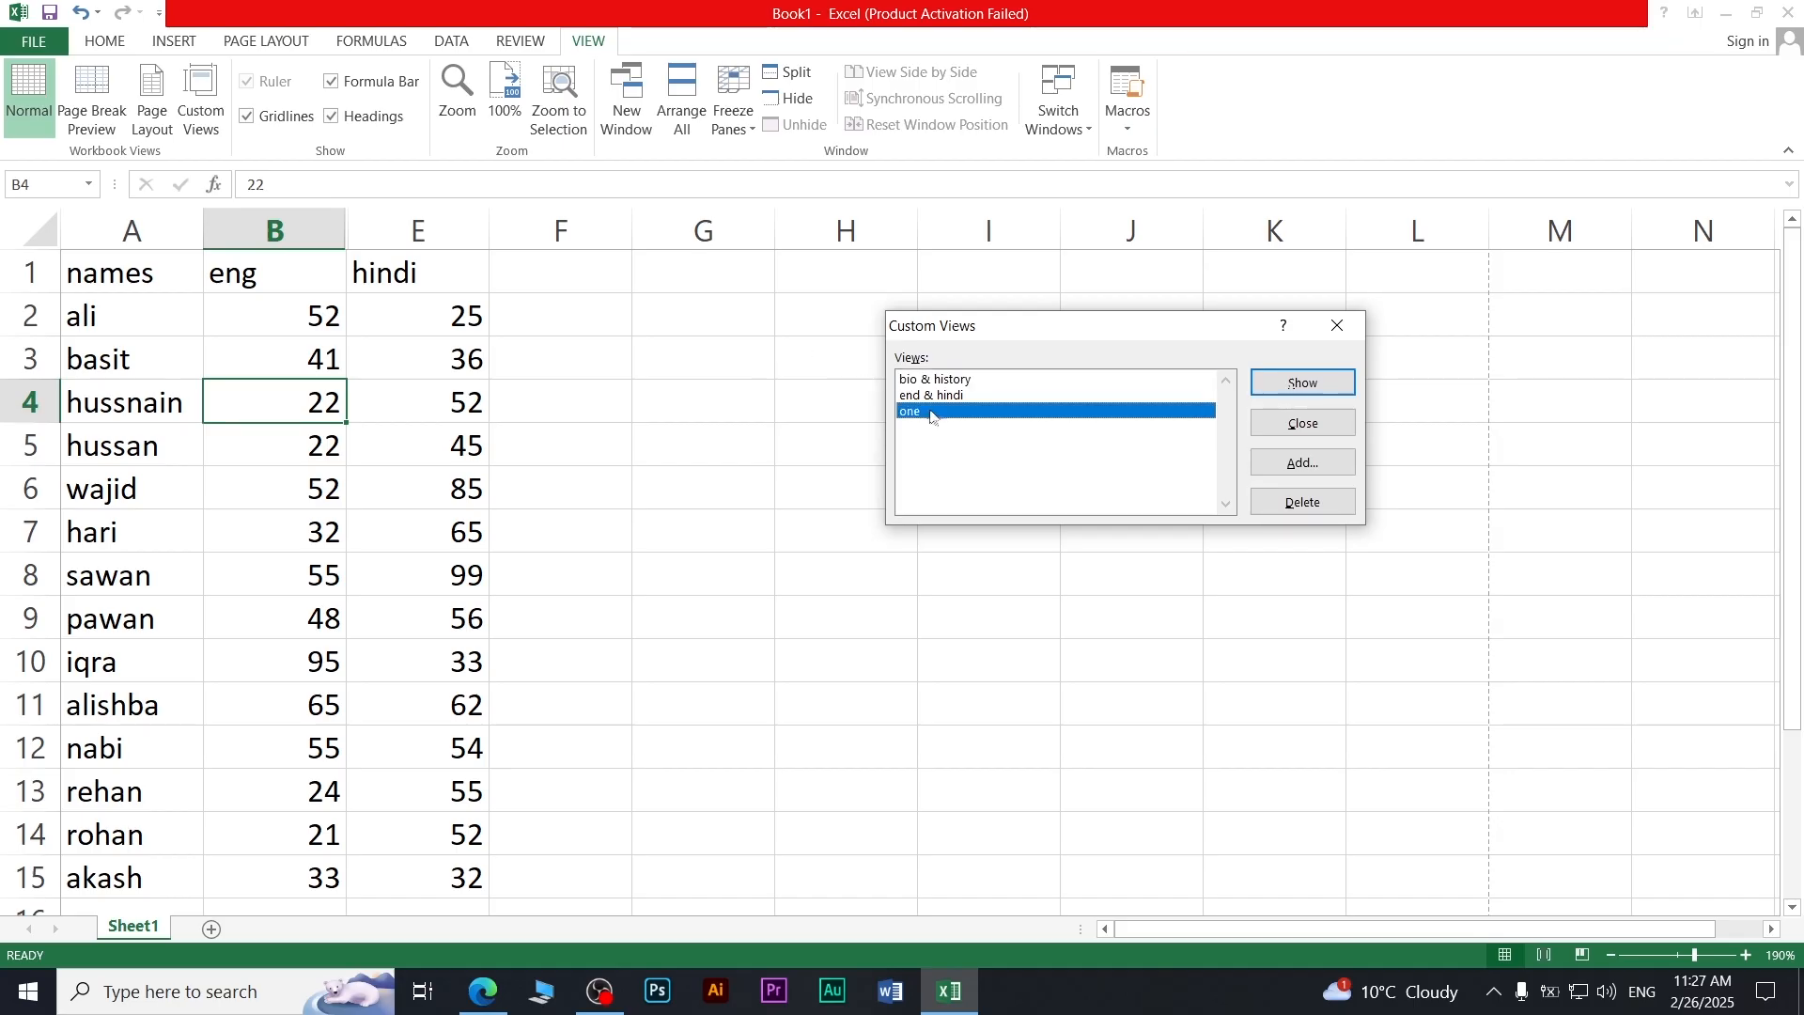
pyautogui.click(1256, 385)
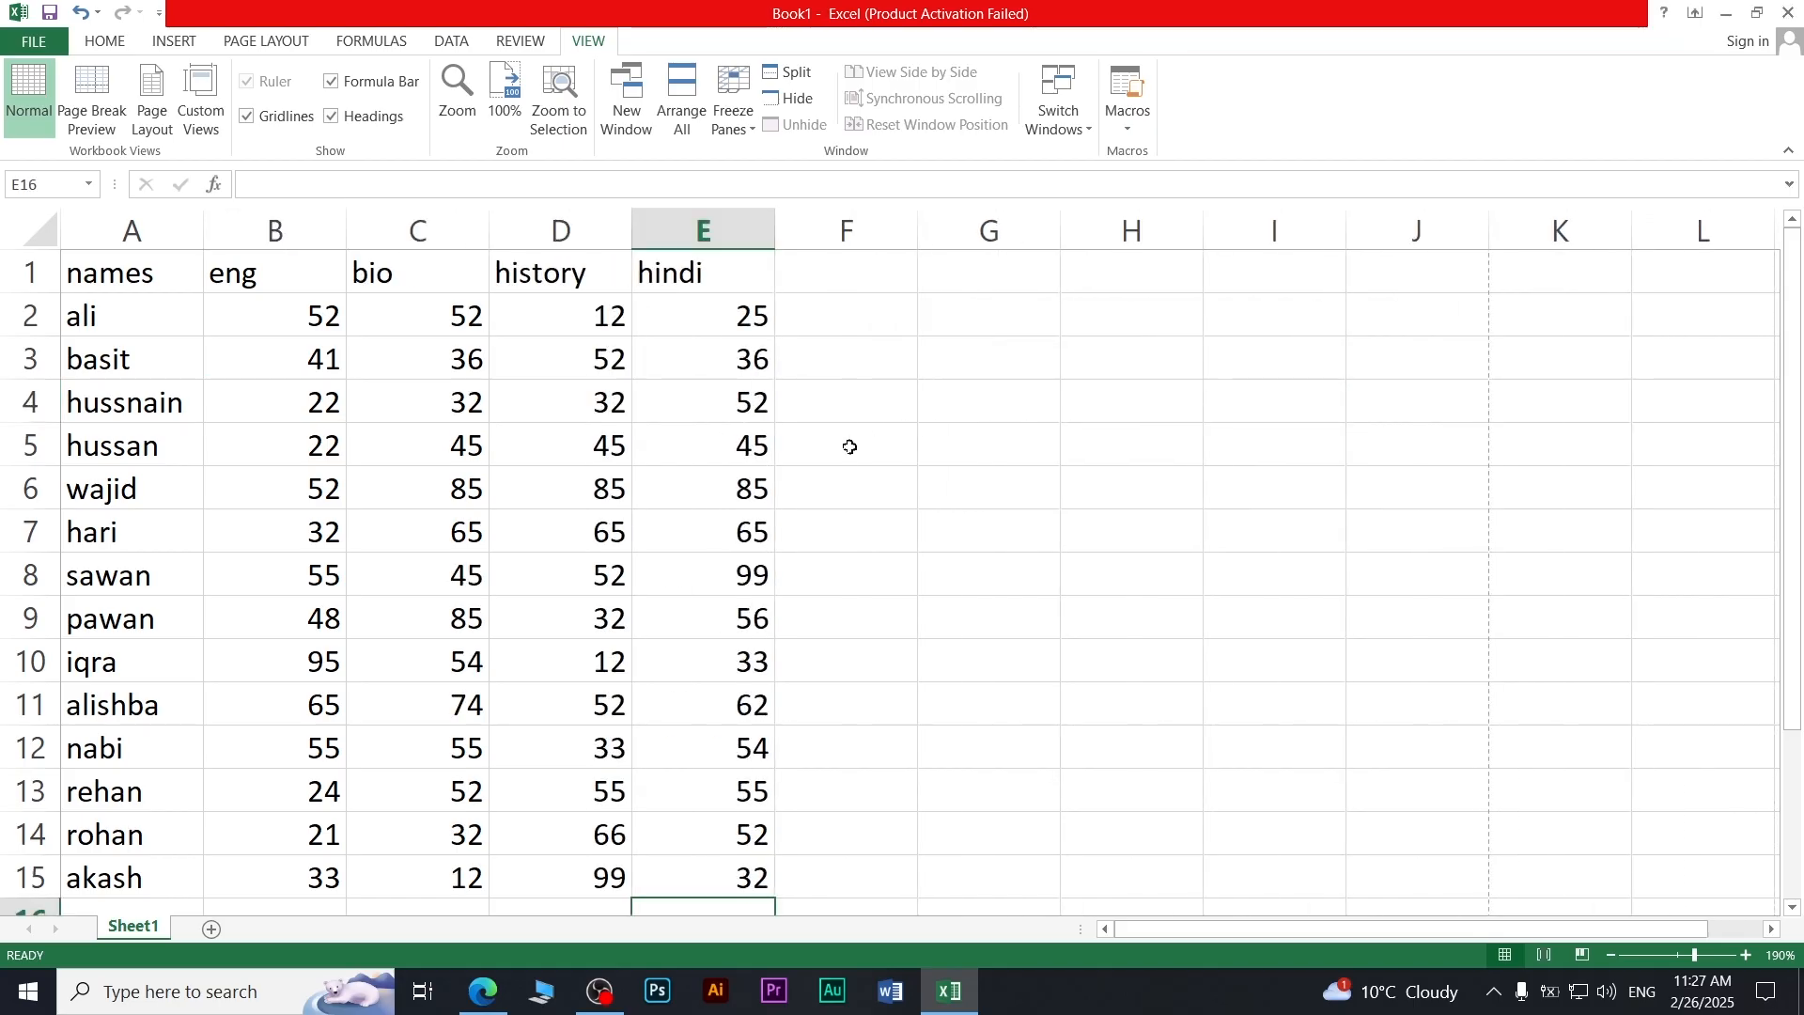
# - Display the custom view "end & hindi" again, and return to the custom view "one"
pyautogui.click(201, 113)
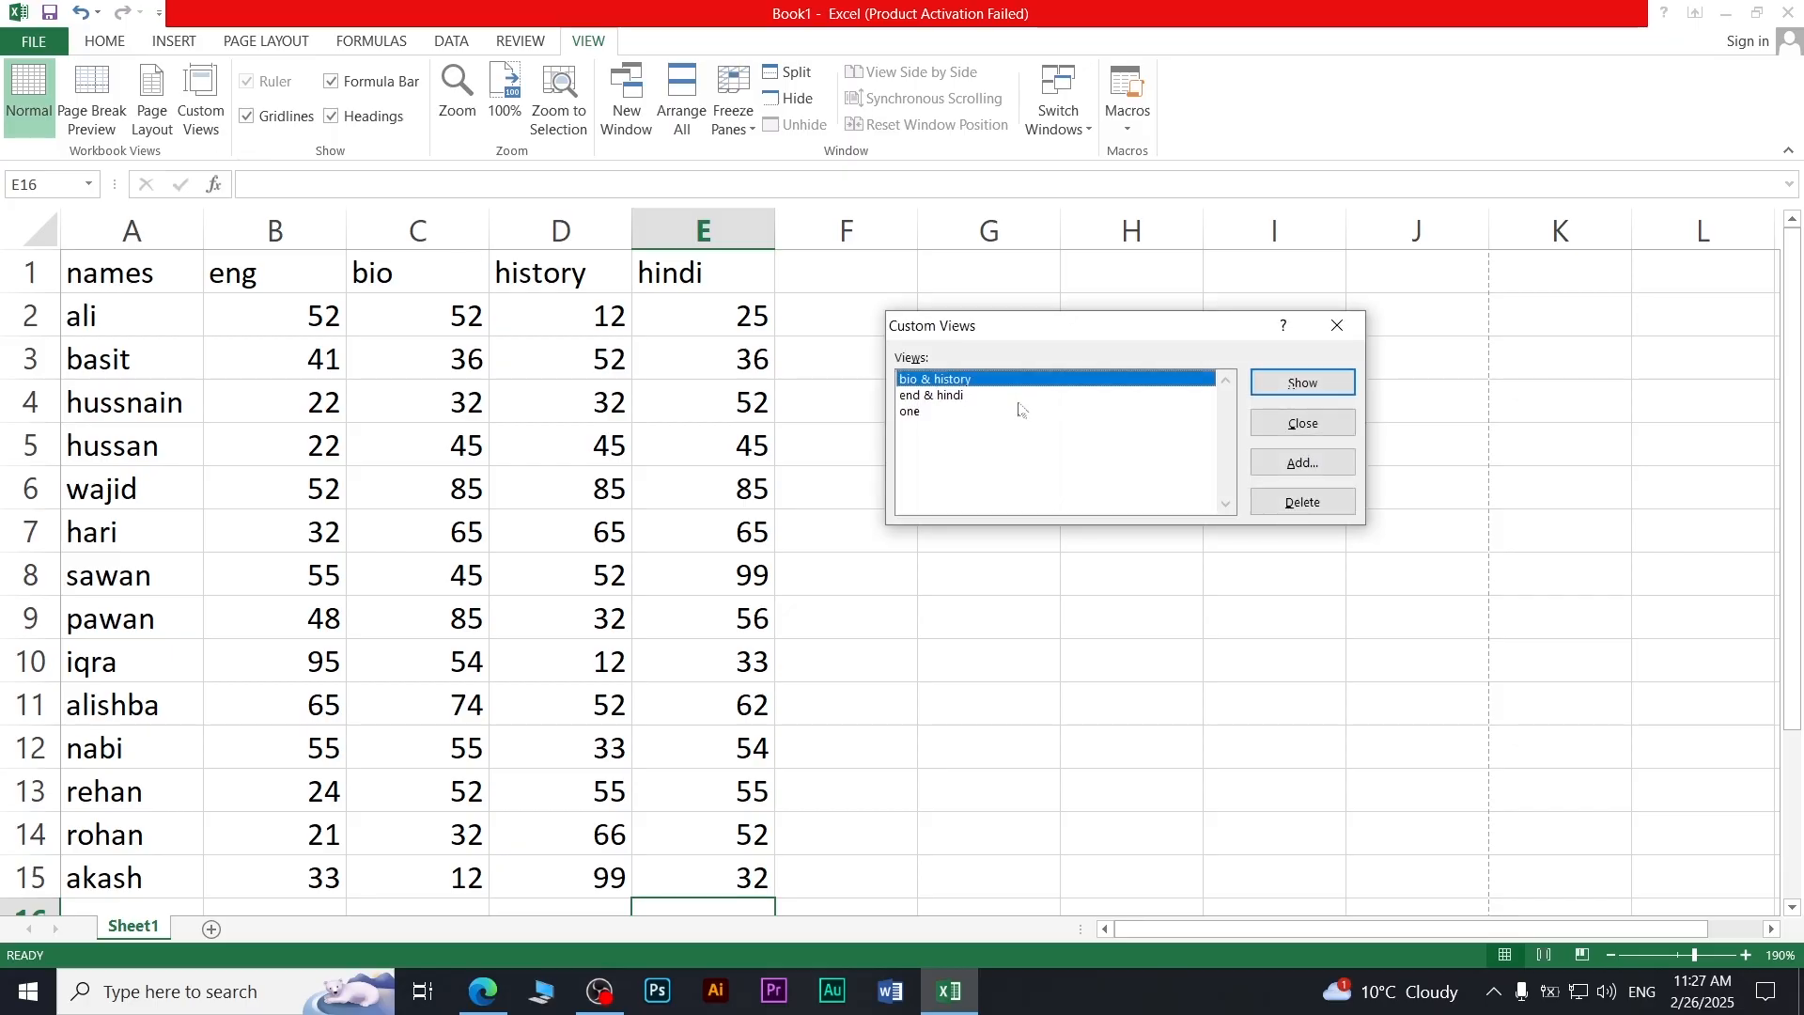
pyautogui.click(977, 395)
pyautogui.click(1303, 384)
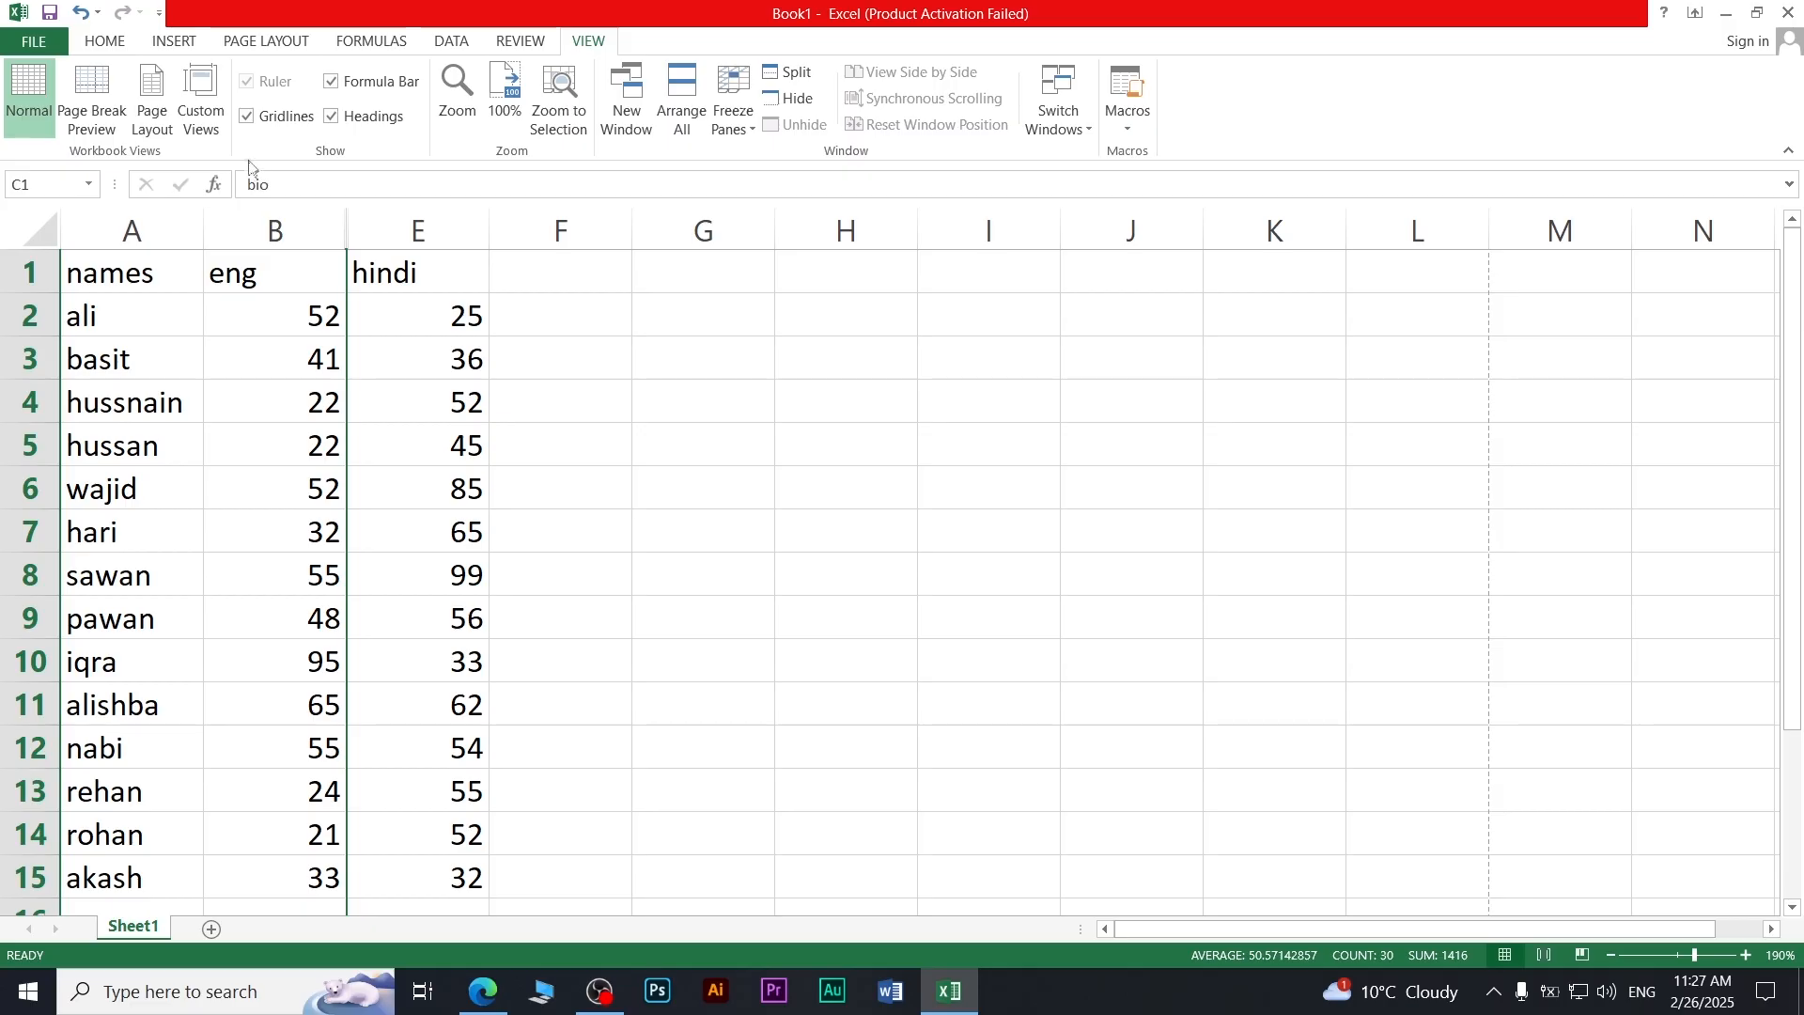
pyautogui.click(201, 101)
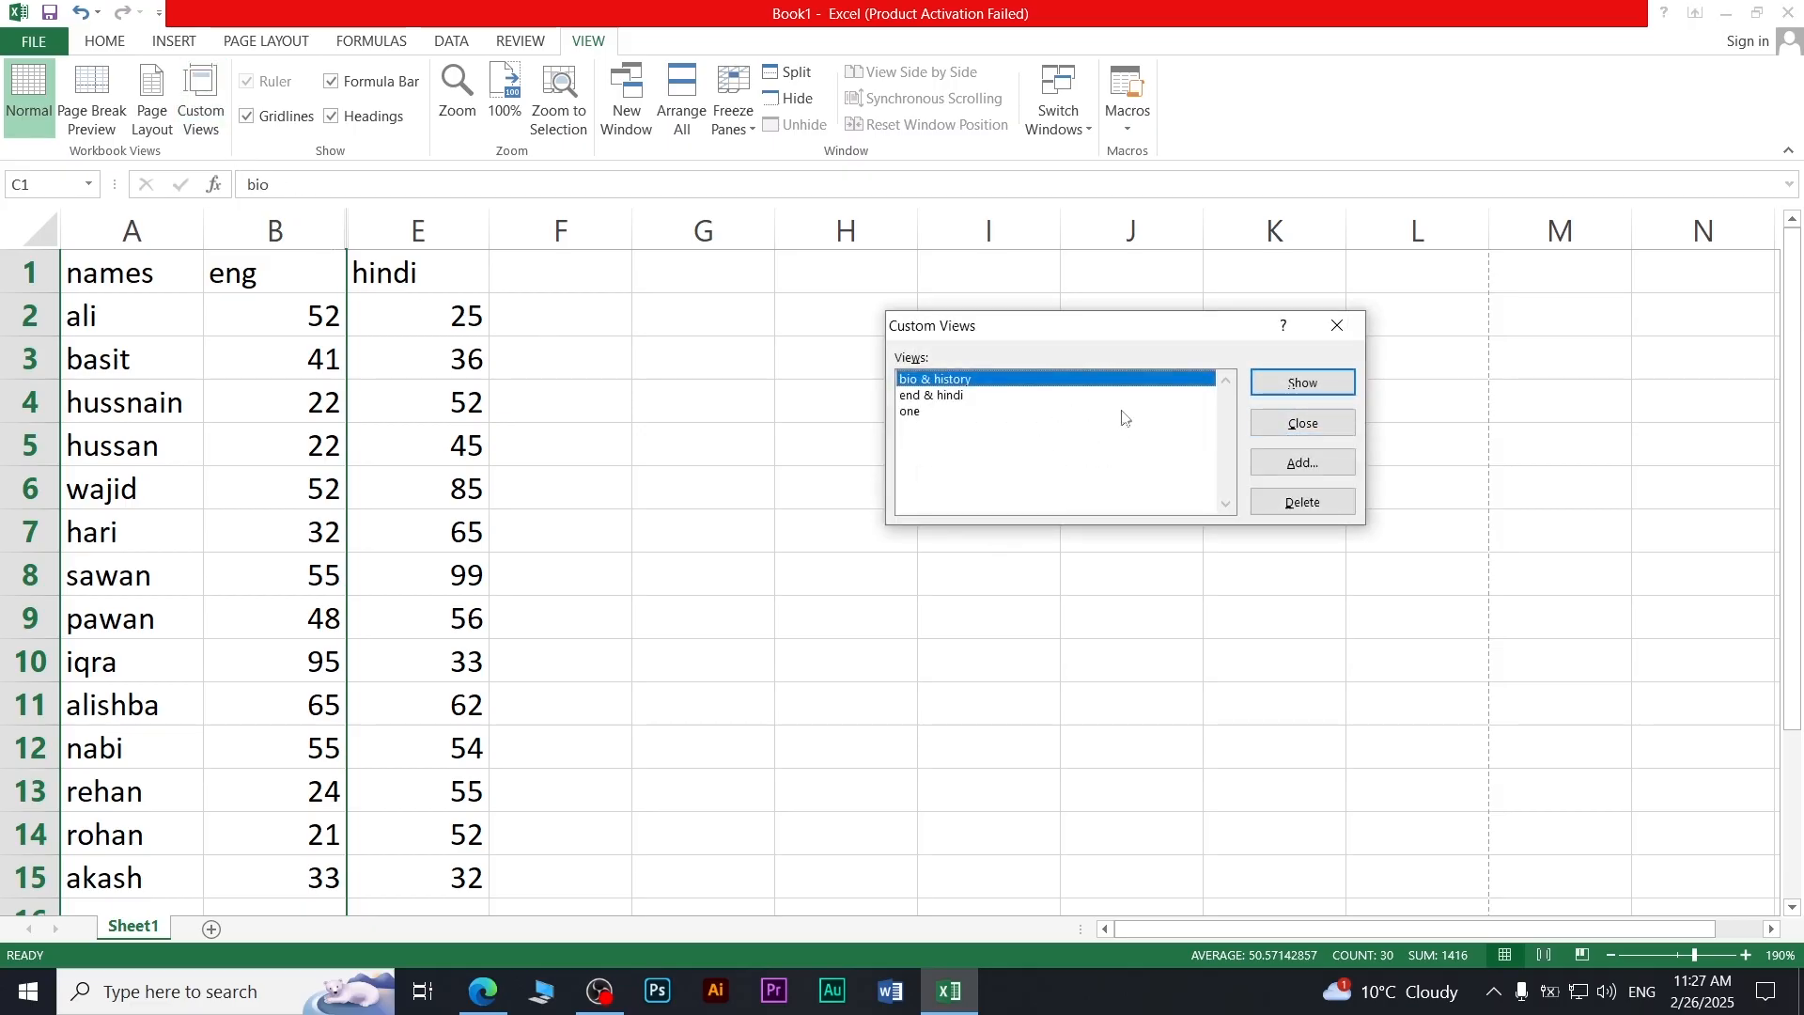
pyautogui.click(947, 425)
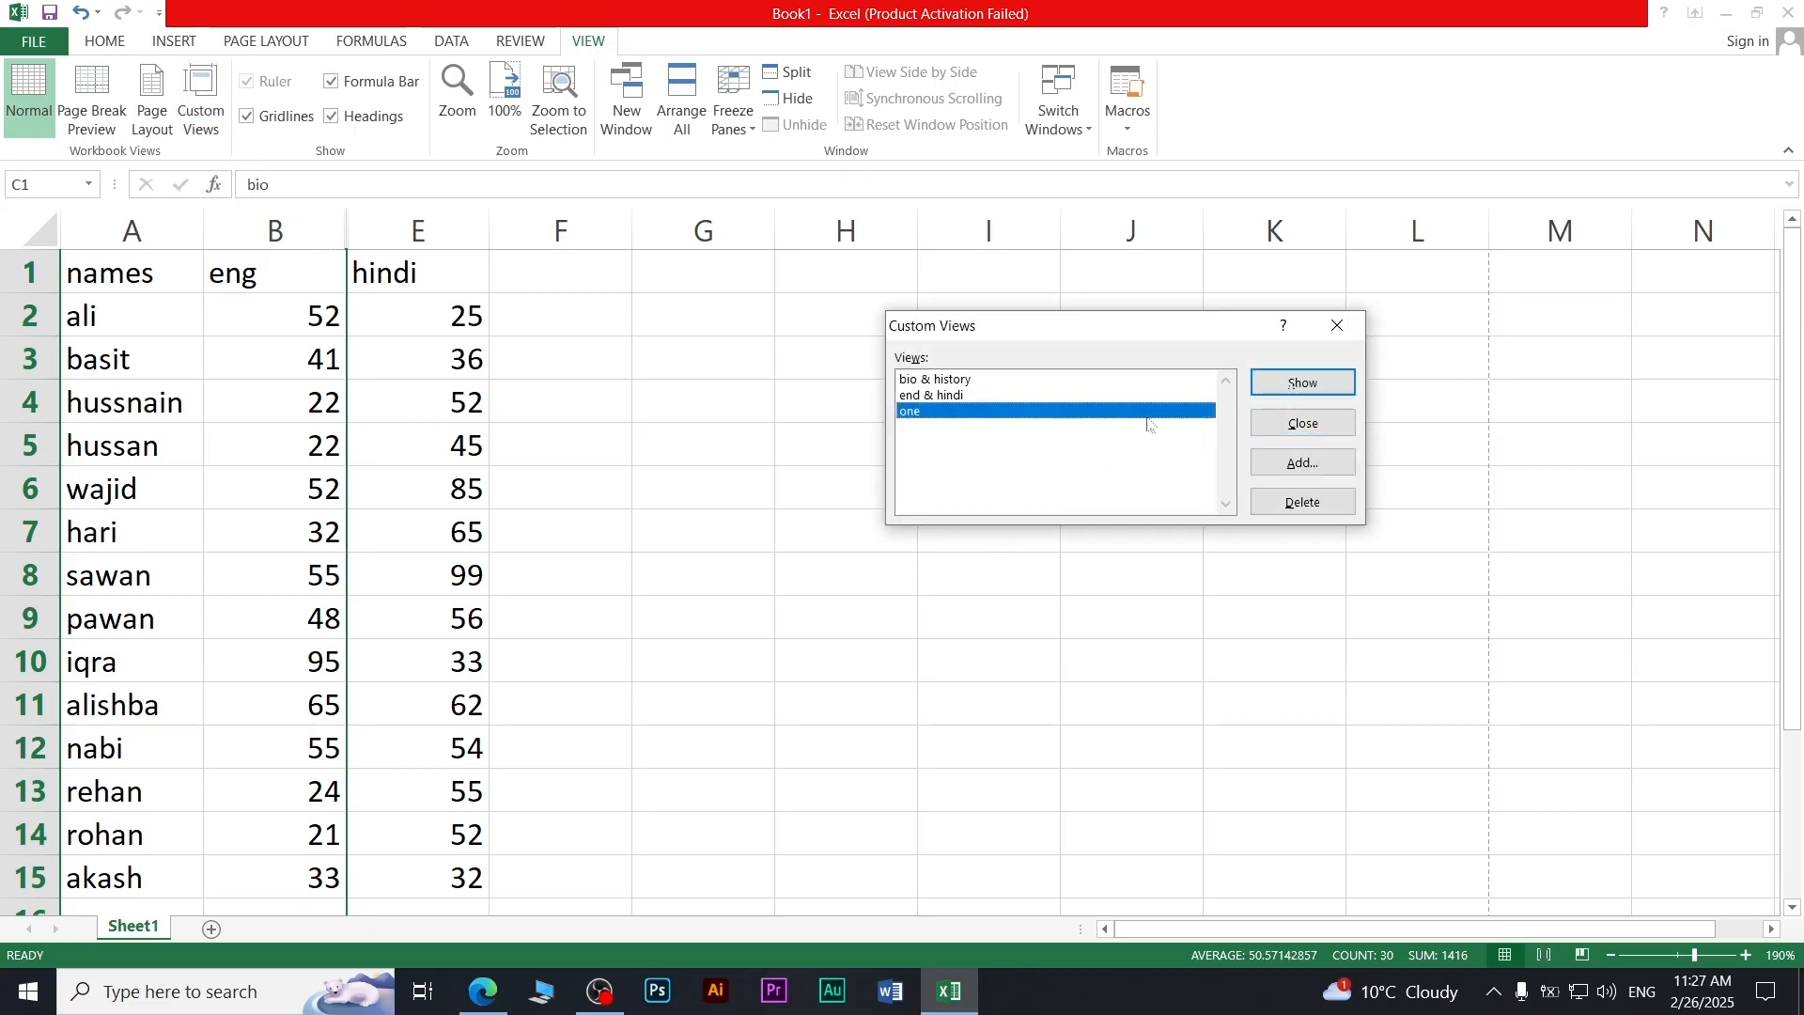
pyautogui.click(1297, 384)
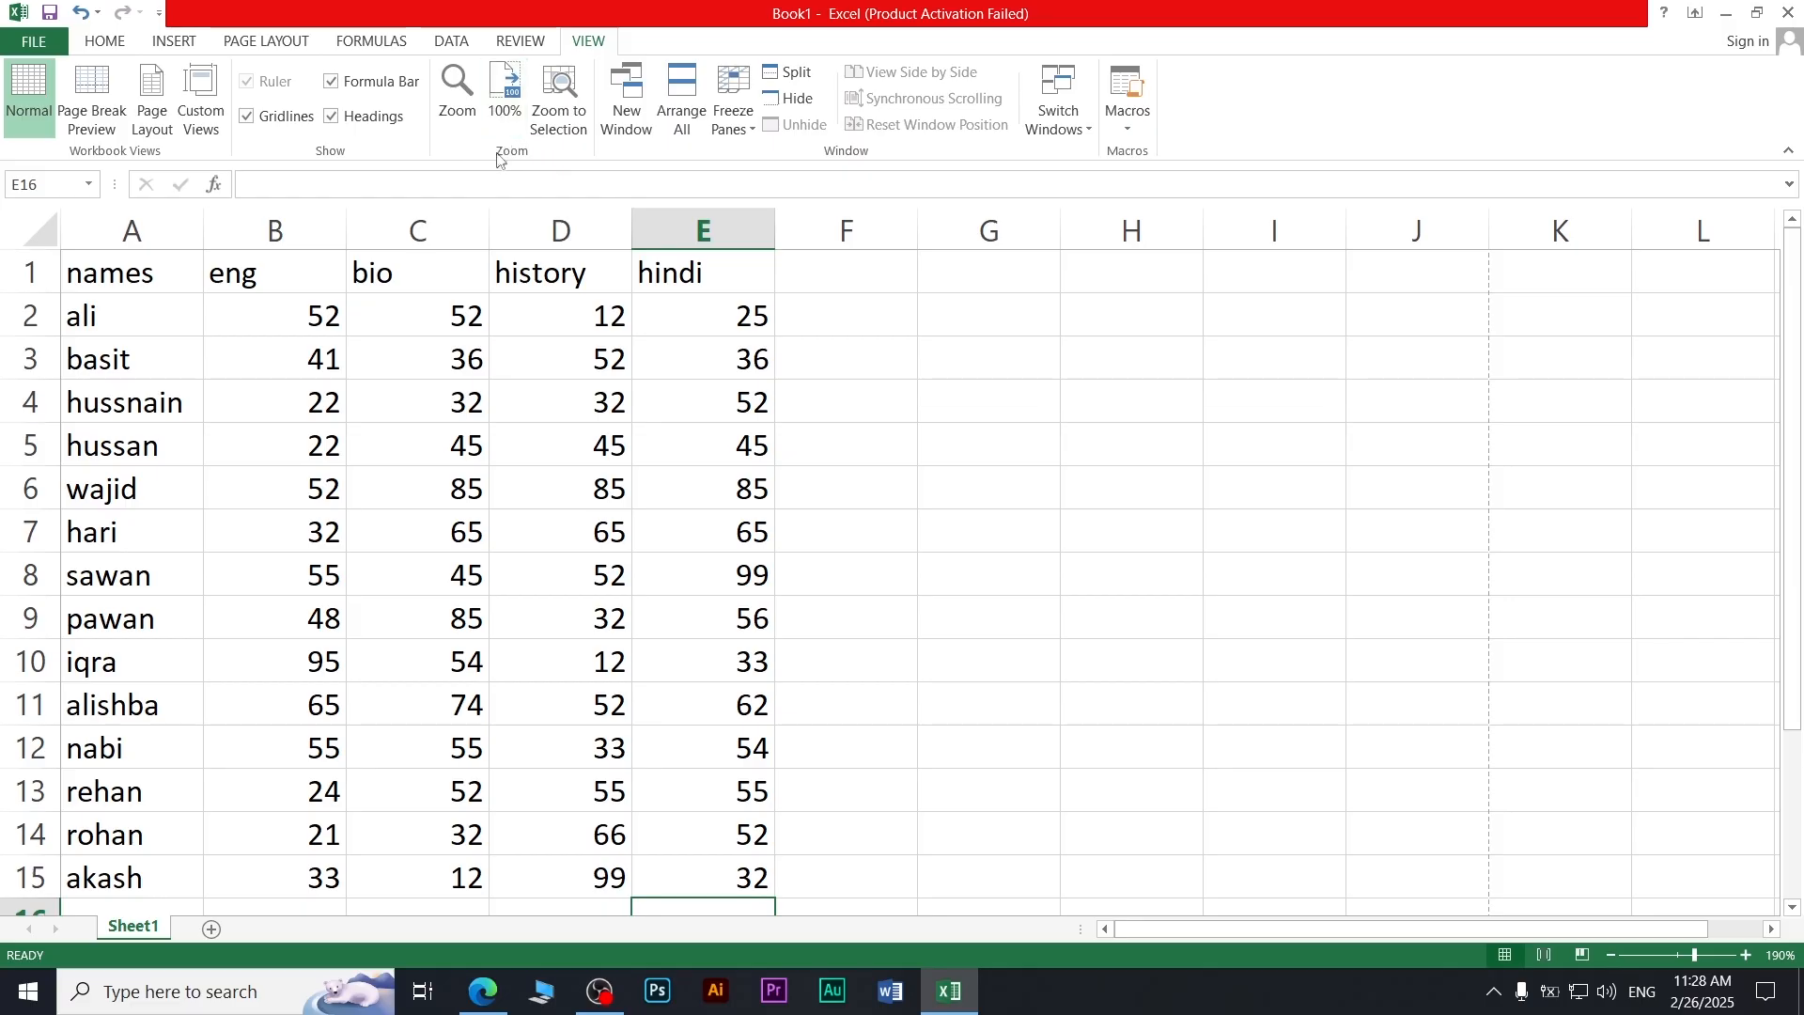
# - Set the sheet magnification to Fit selection for cell E16
pyautogui.click(455, 97)
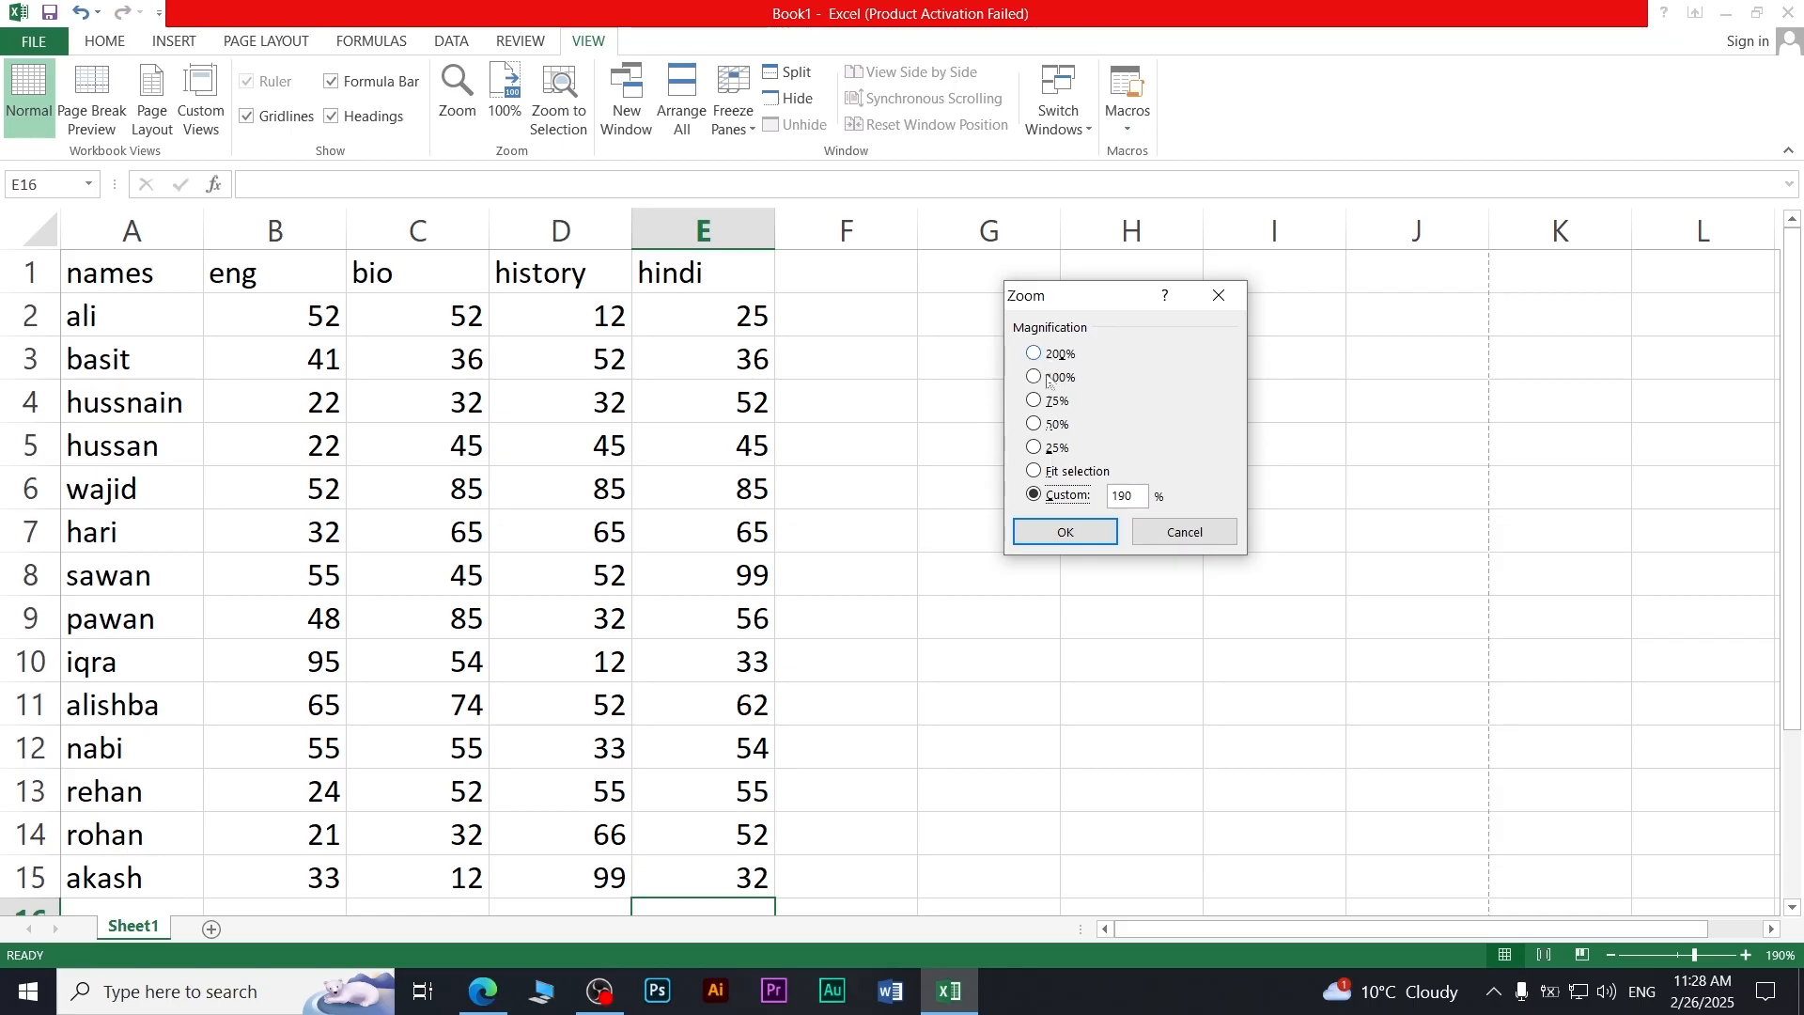
pyautogui.click(1053, 472)
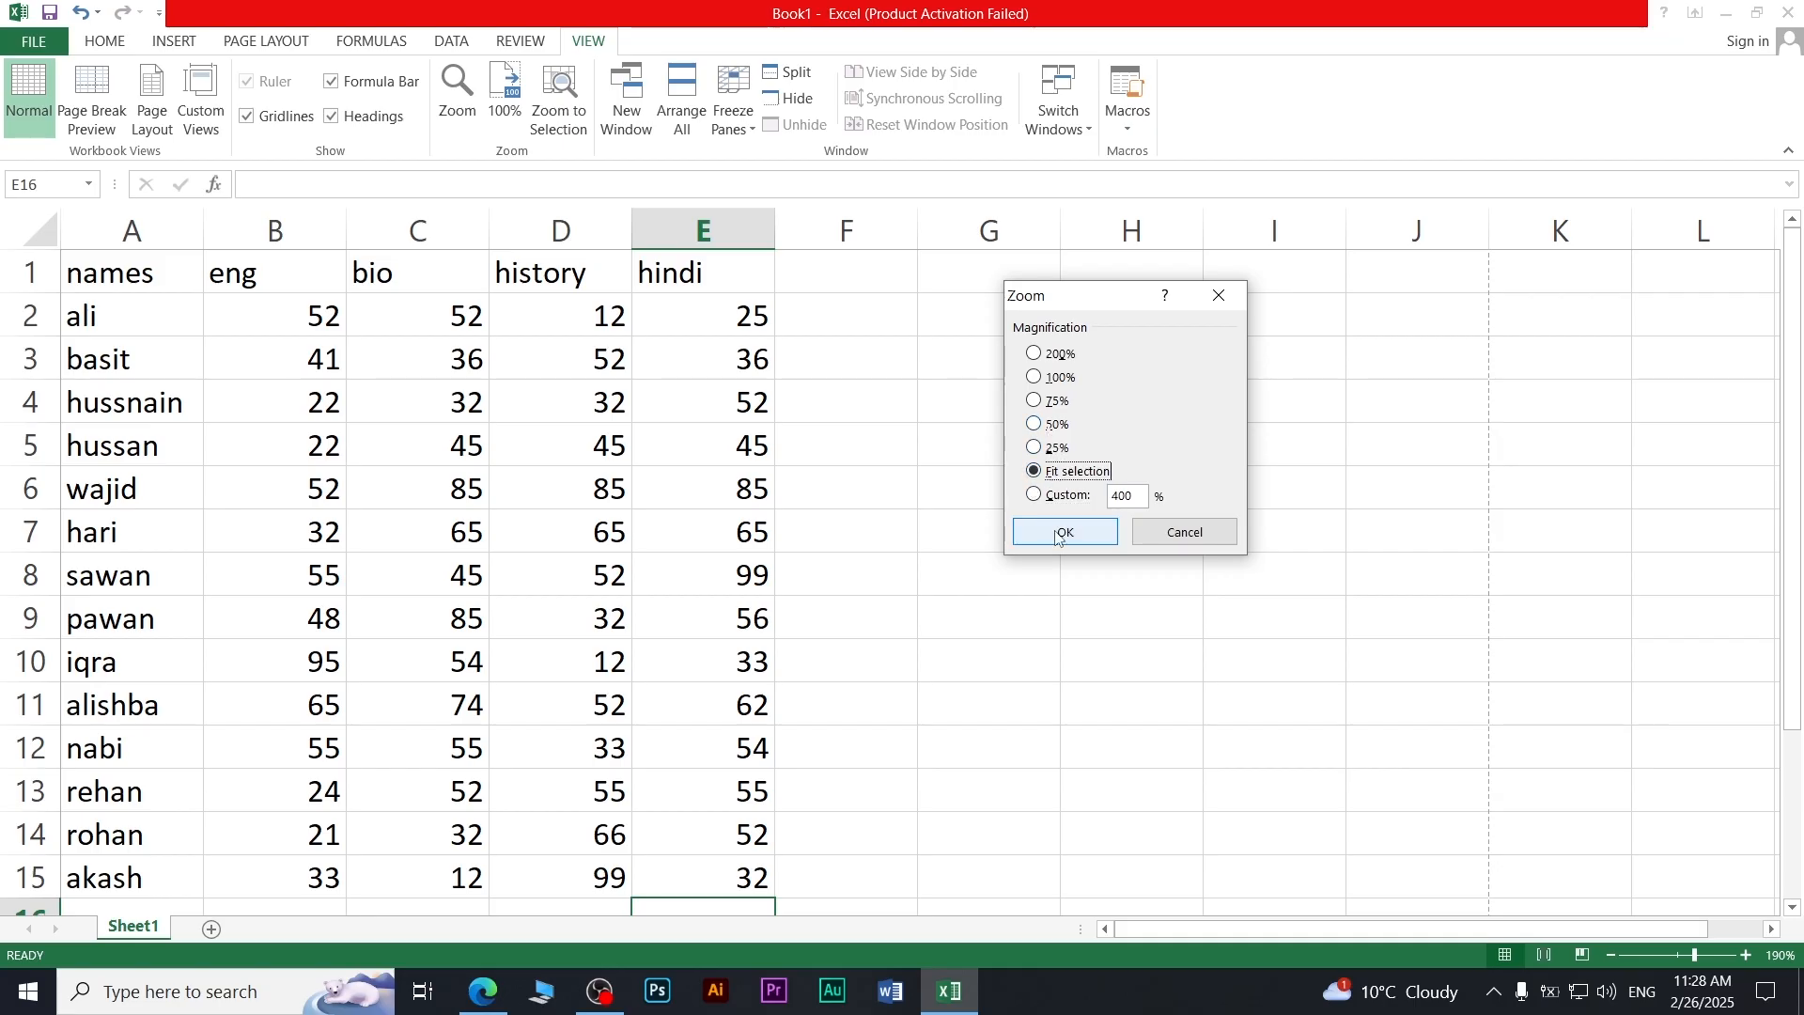
pyautogui.click(1058, 535)
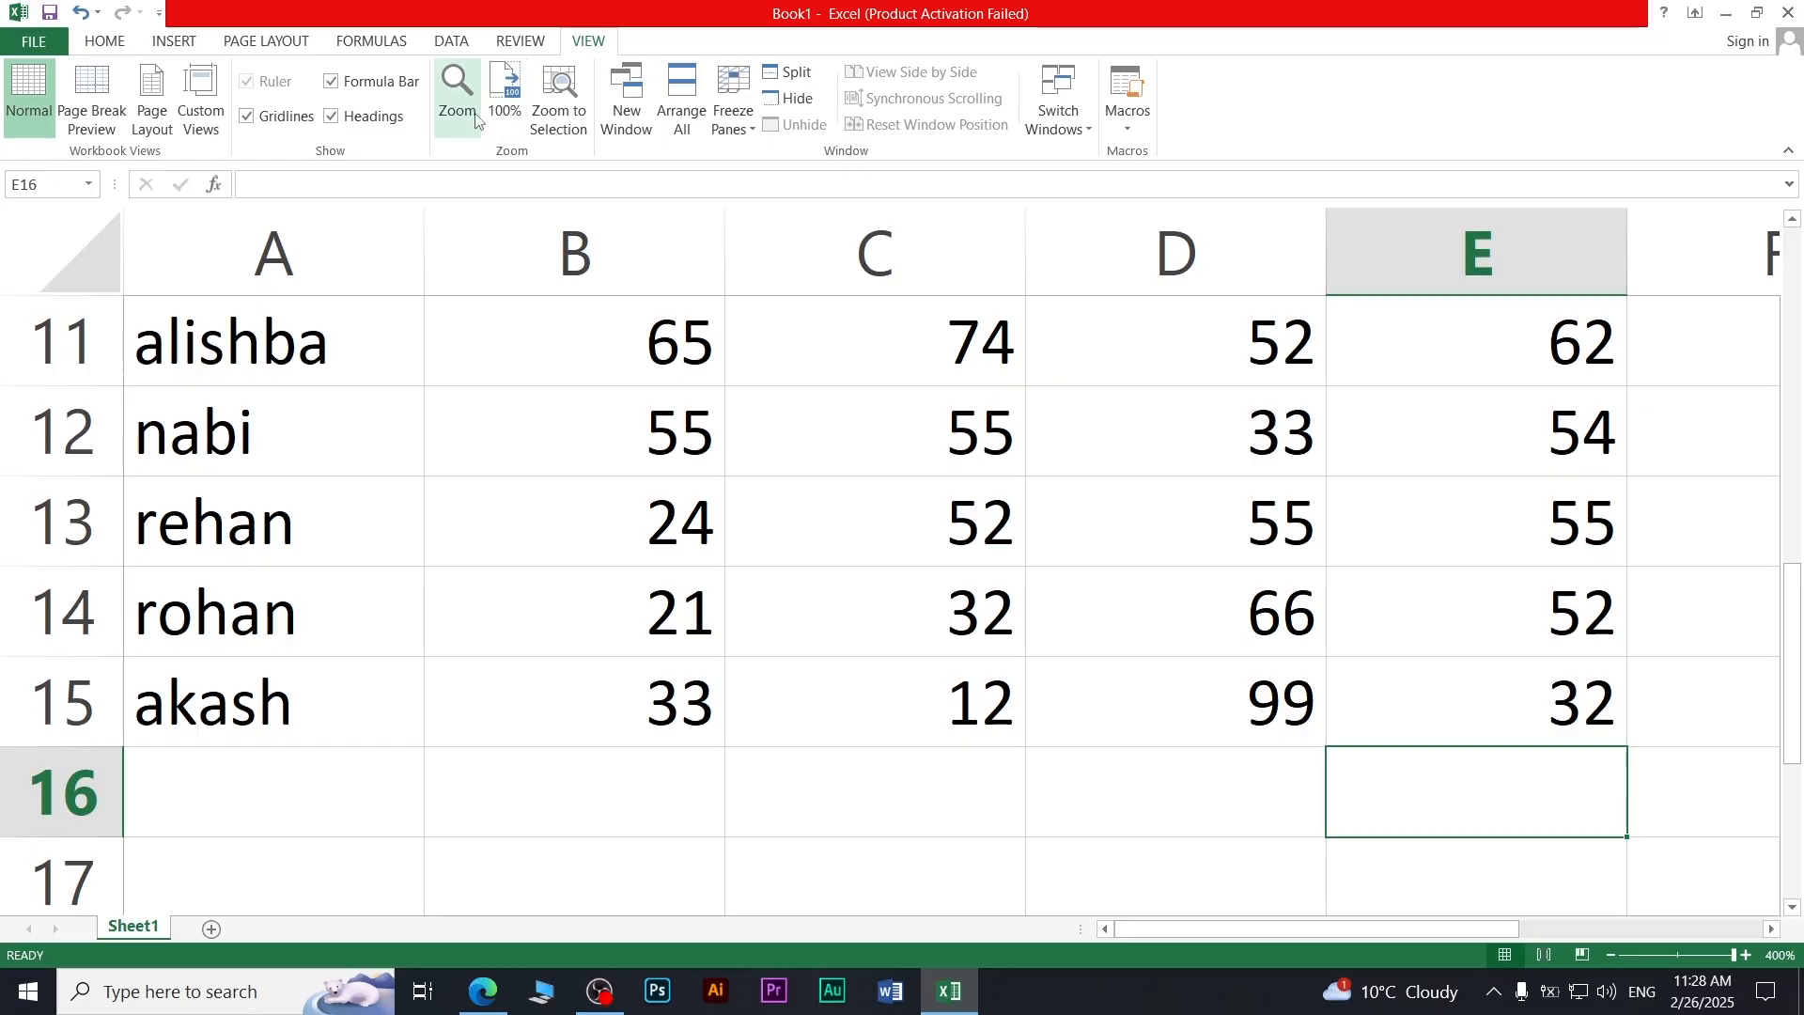
# - Set the sheet magnification to 200% and bring the start of the marks table into view
pyautogui.click(458, 104)
pyautogui.click(1034, 377)
pyautogui.click(1034, 353)
pyautogui.click(1053, 533)
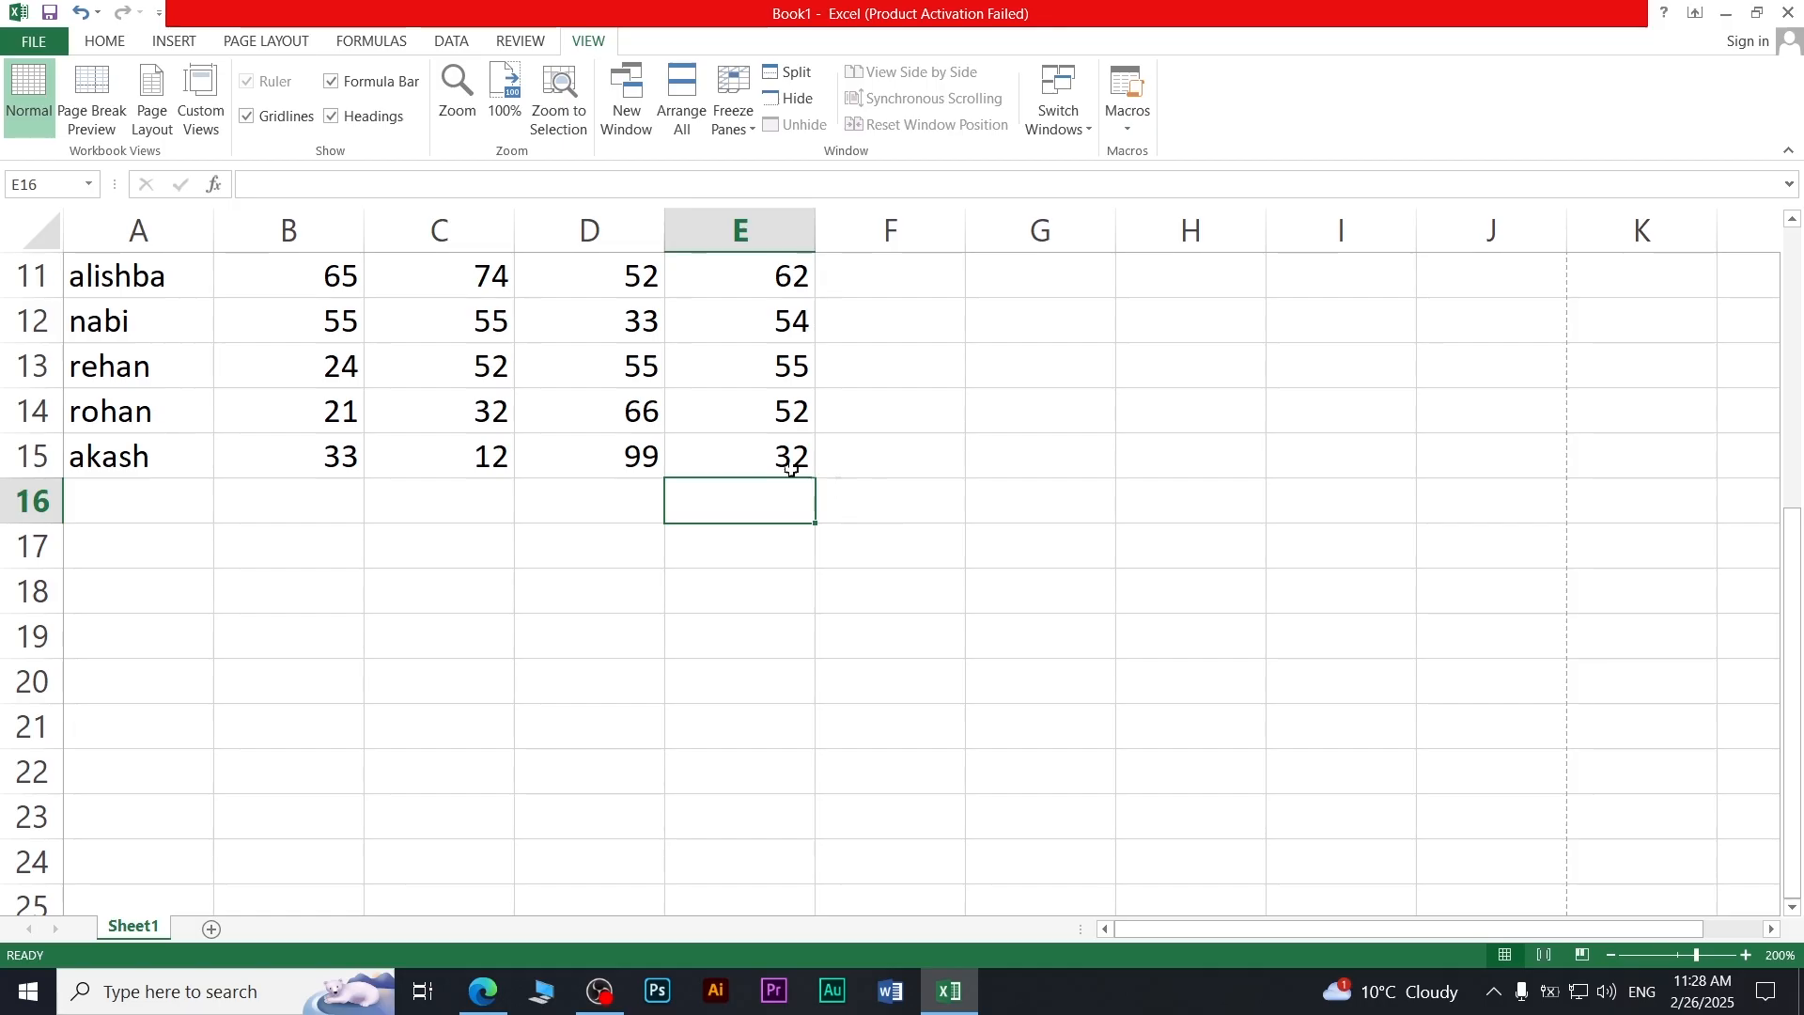
pyautogui.scroll(4, 302, 407)
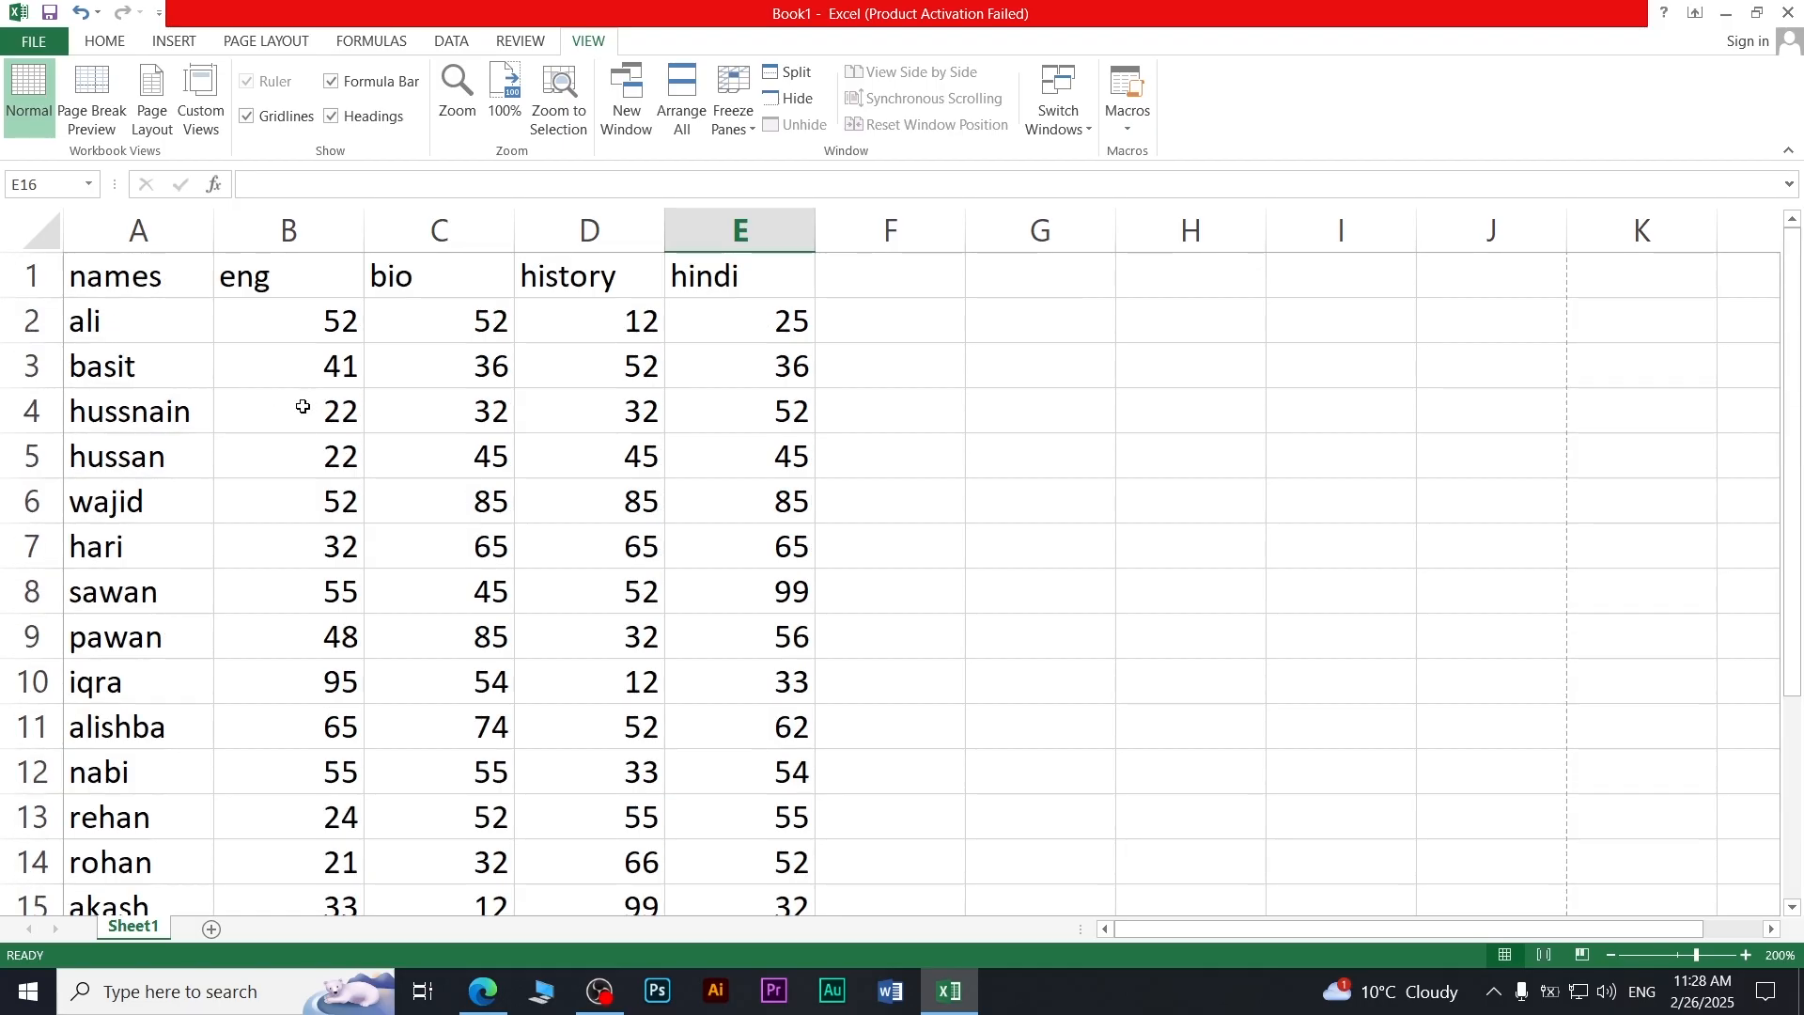
# - Set the sheet magnification to 100% with the Zoom dialog
pyautogui.click(459, 103)
pyautogui.click(1033, 377)
pyautogui.click(1065, 532)
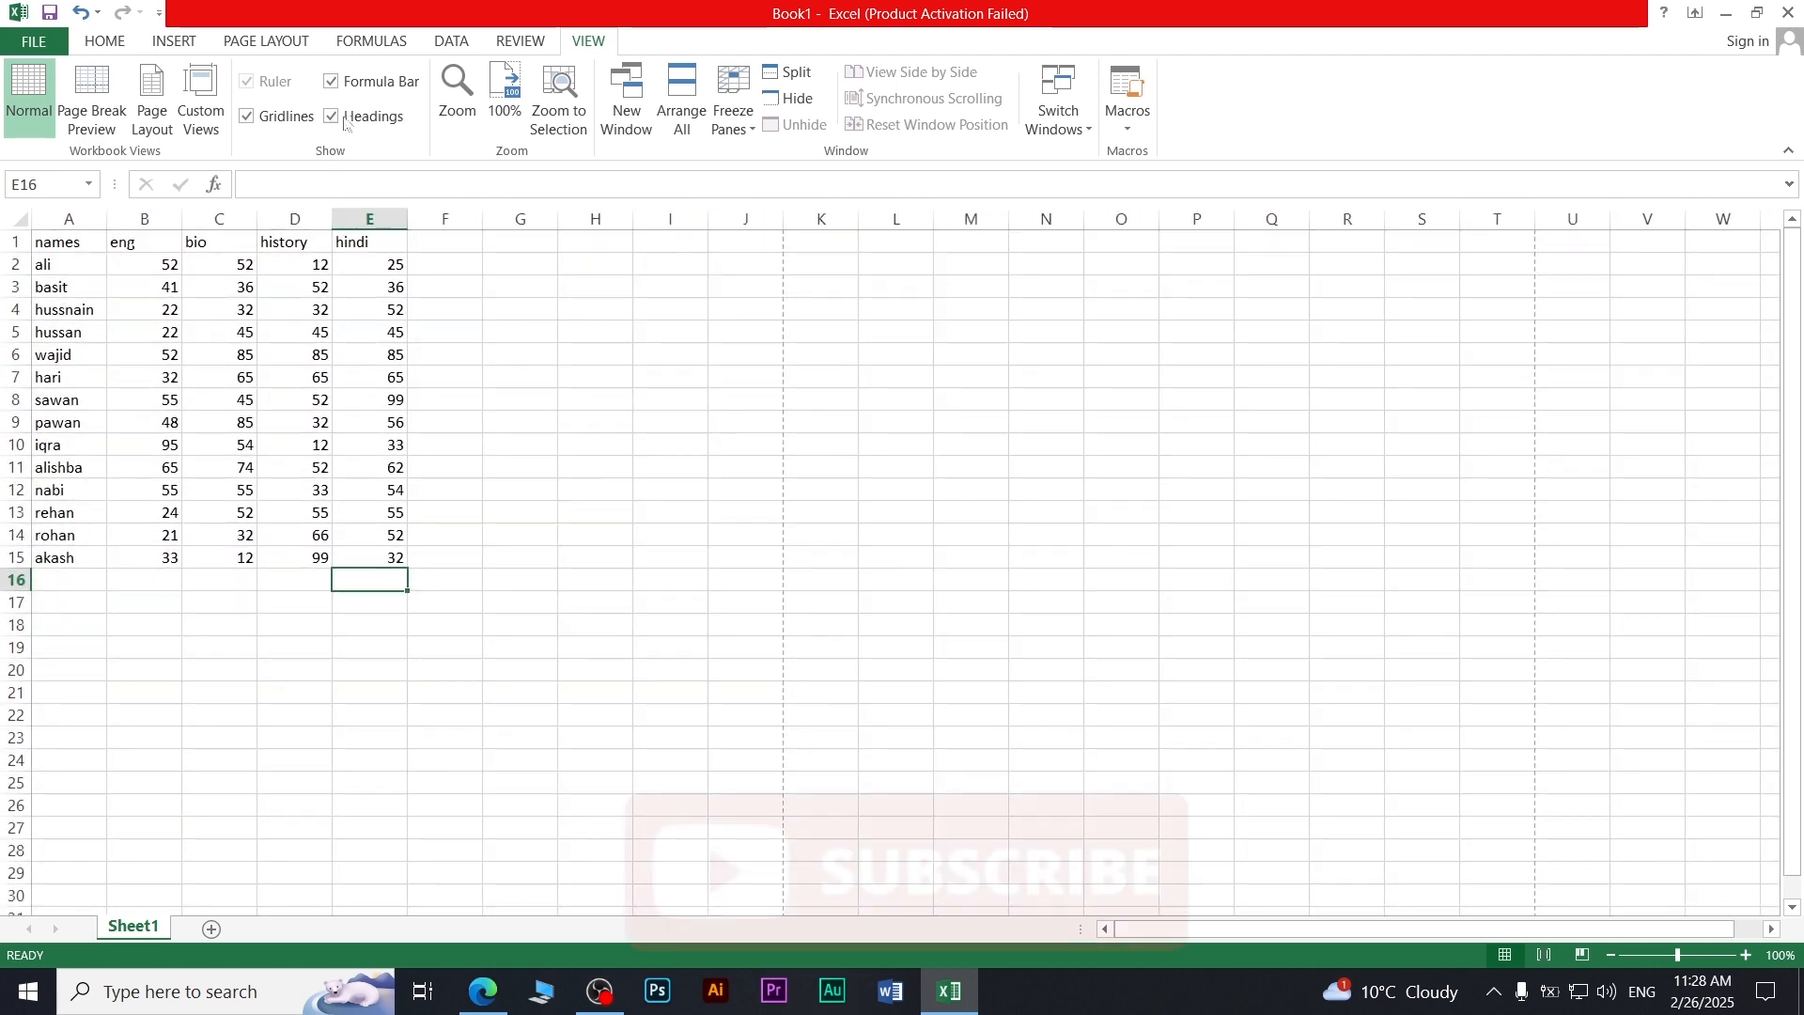
# - Set the sheet magnification to 25%, and restore it directly to 100%
pyautogui.click(480, 134)
pyautogui.click(1052, 449)
pyautogui.click(1063, 533)
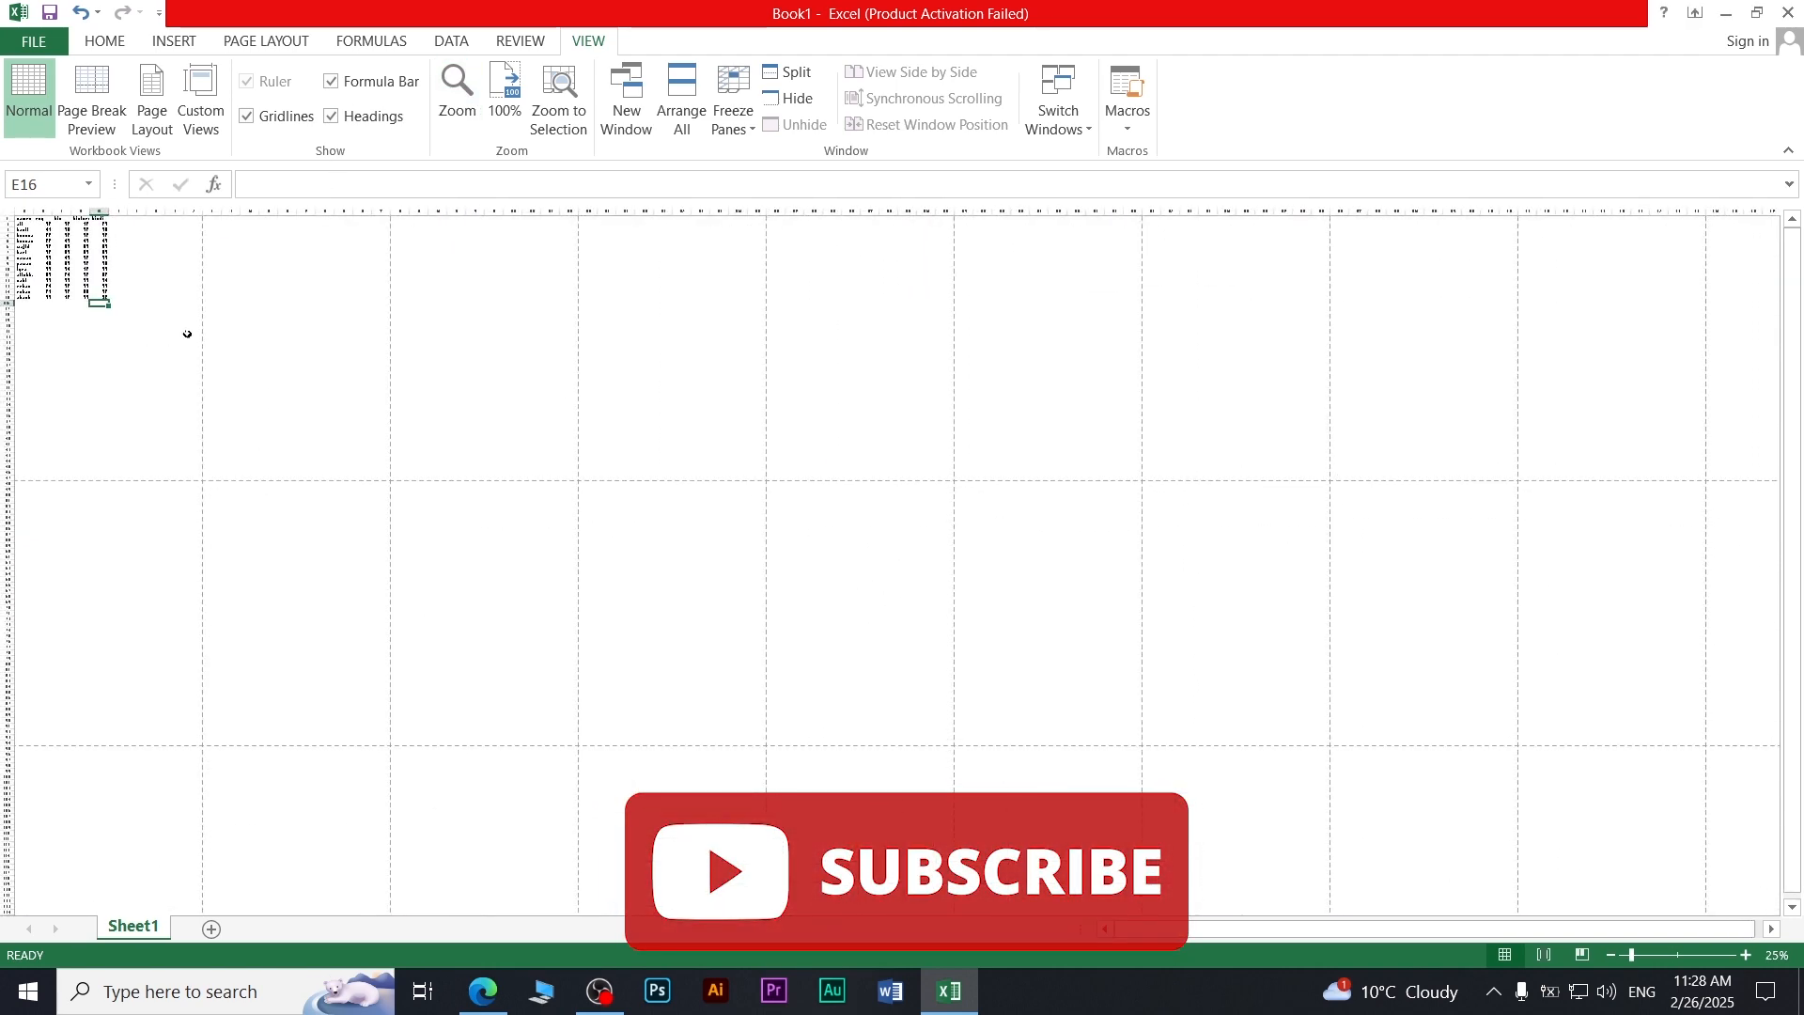
pyautogui.click(505, 109)
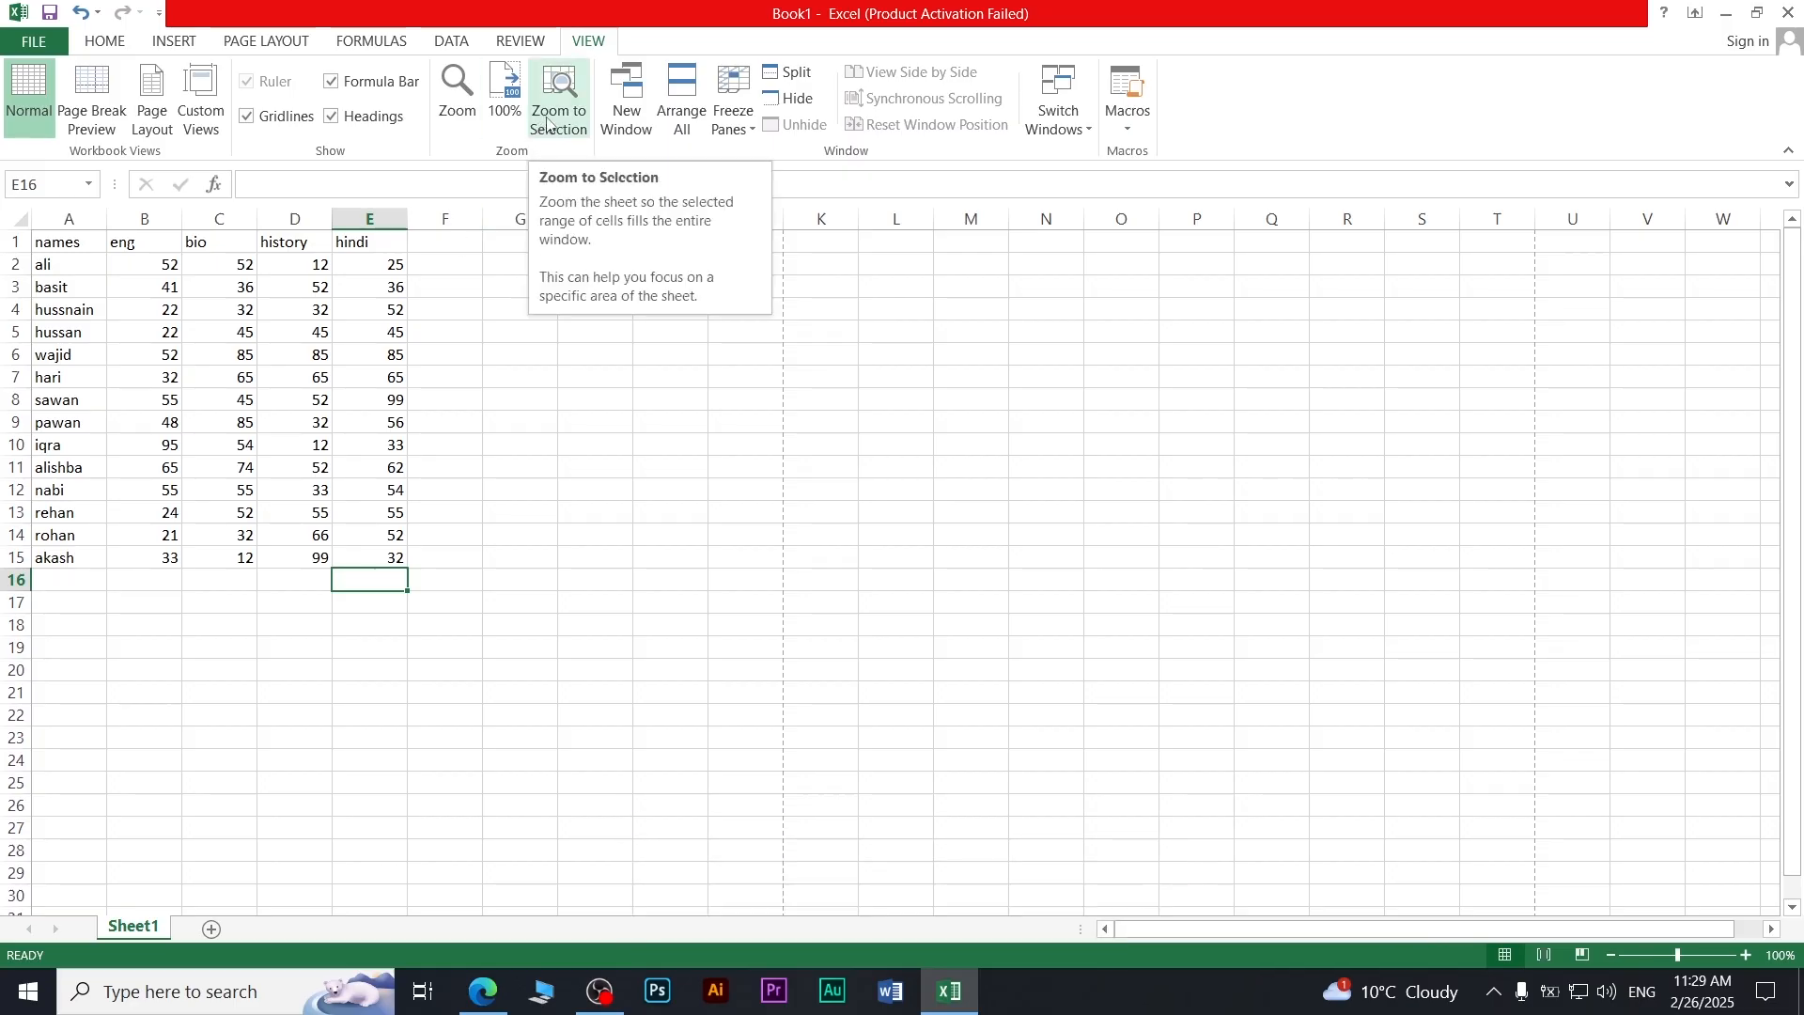
# - Apply Zoom to Selection to the range A5:B9, and reduce the magnification to 160%
pyautogui.moveTo(63, 331); pyautogui.dragTo(160, 421)
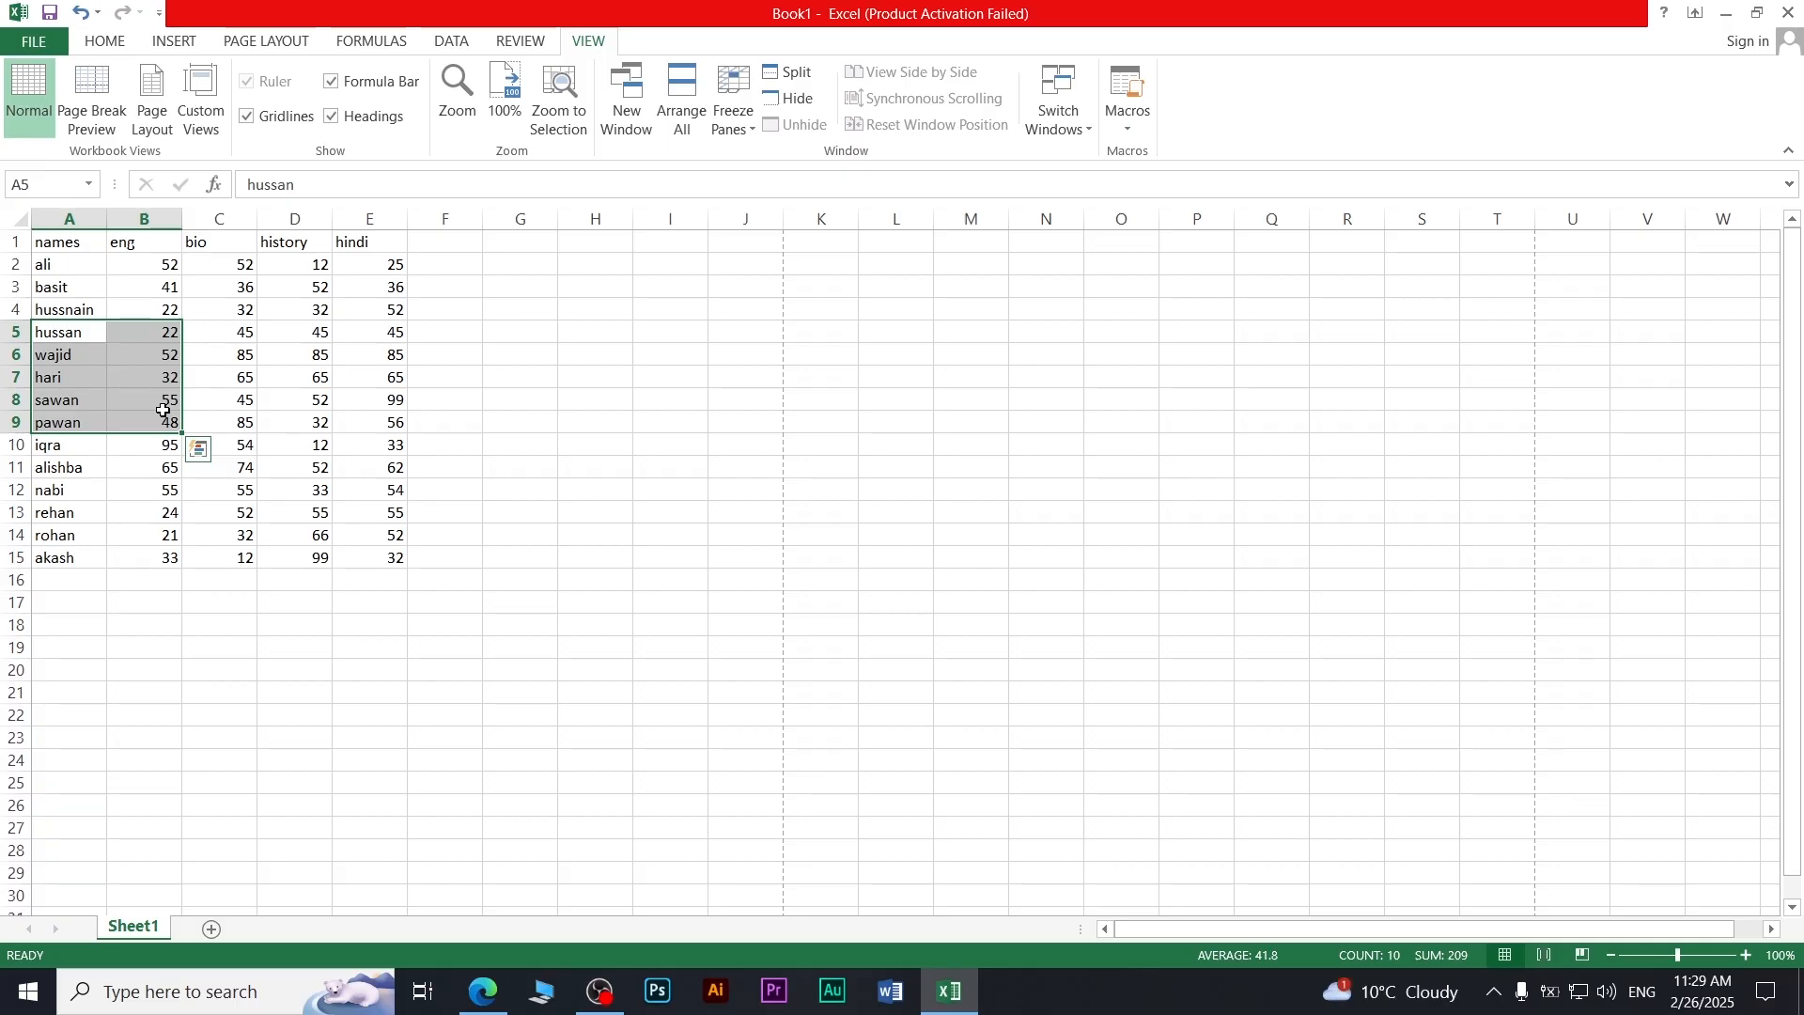
pyautogui.click(560, 104)
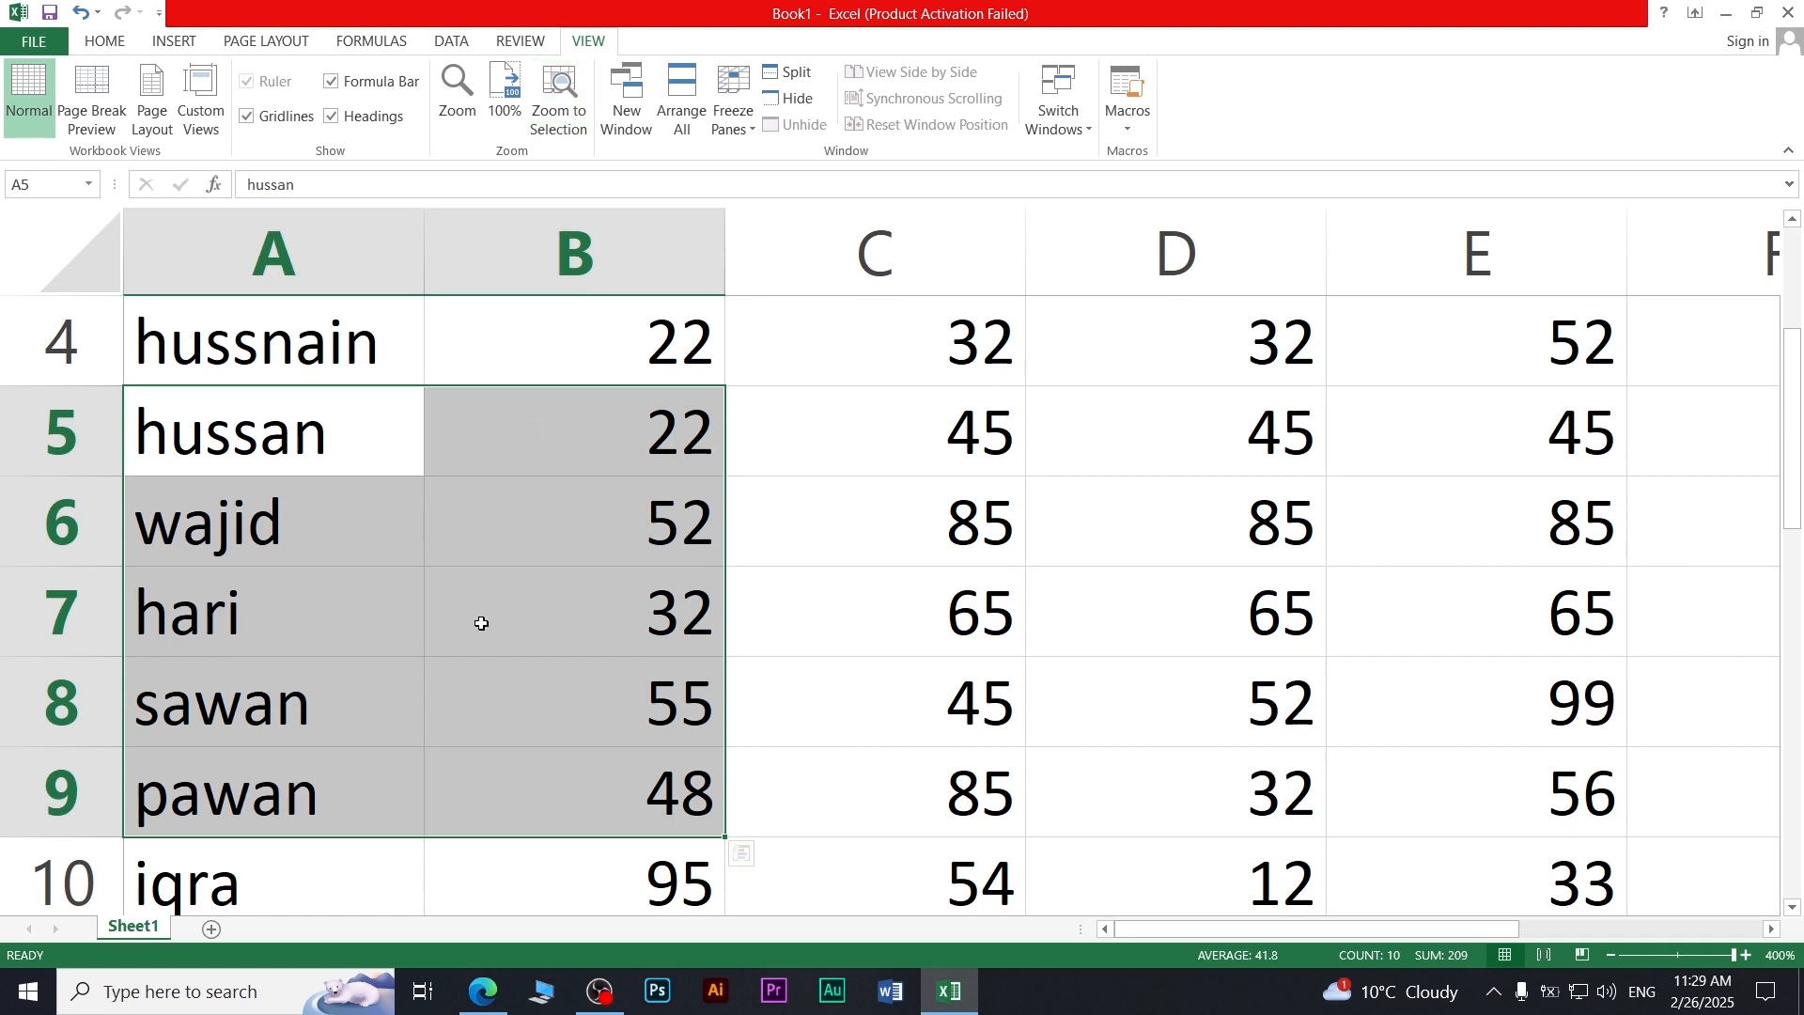
pyautogui.scroll(-10, 481, 623)
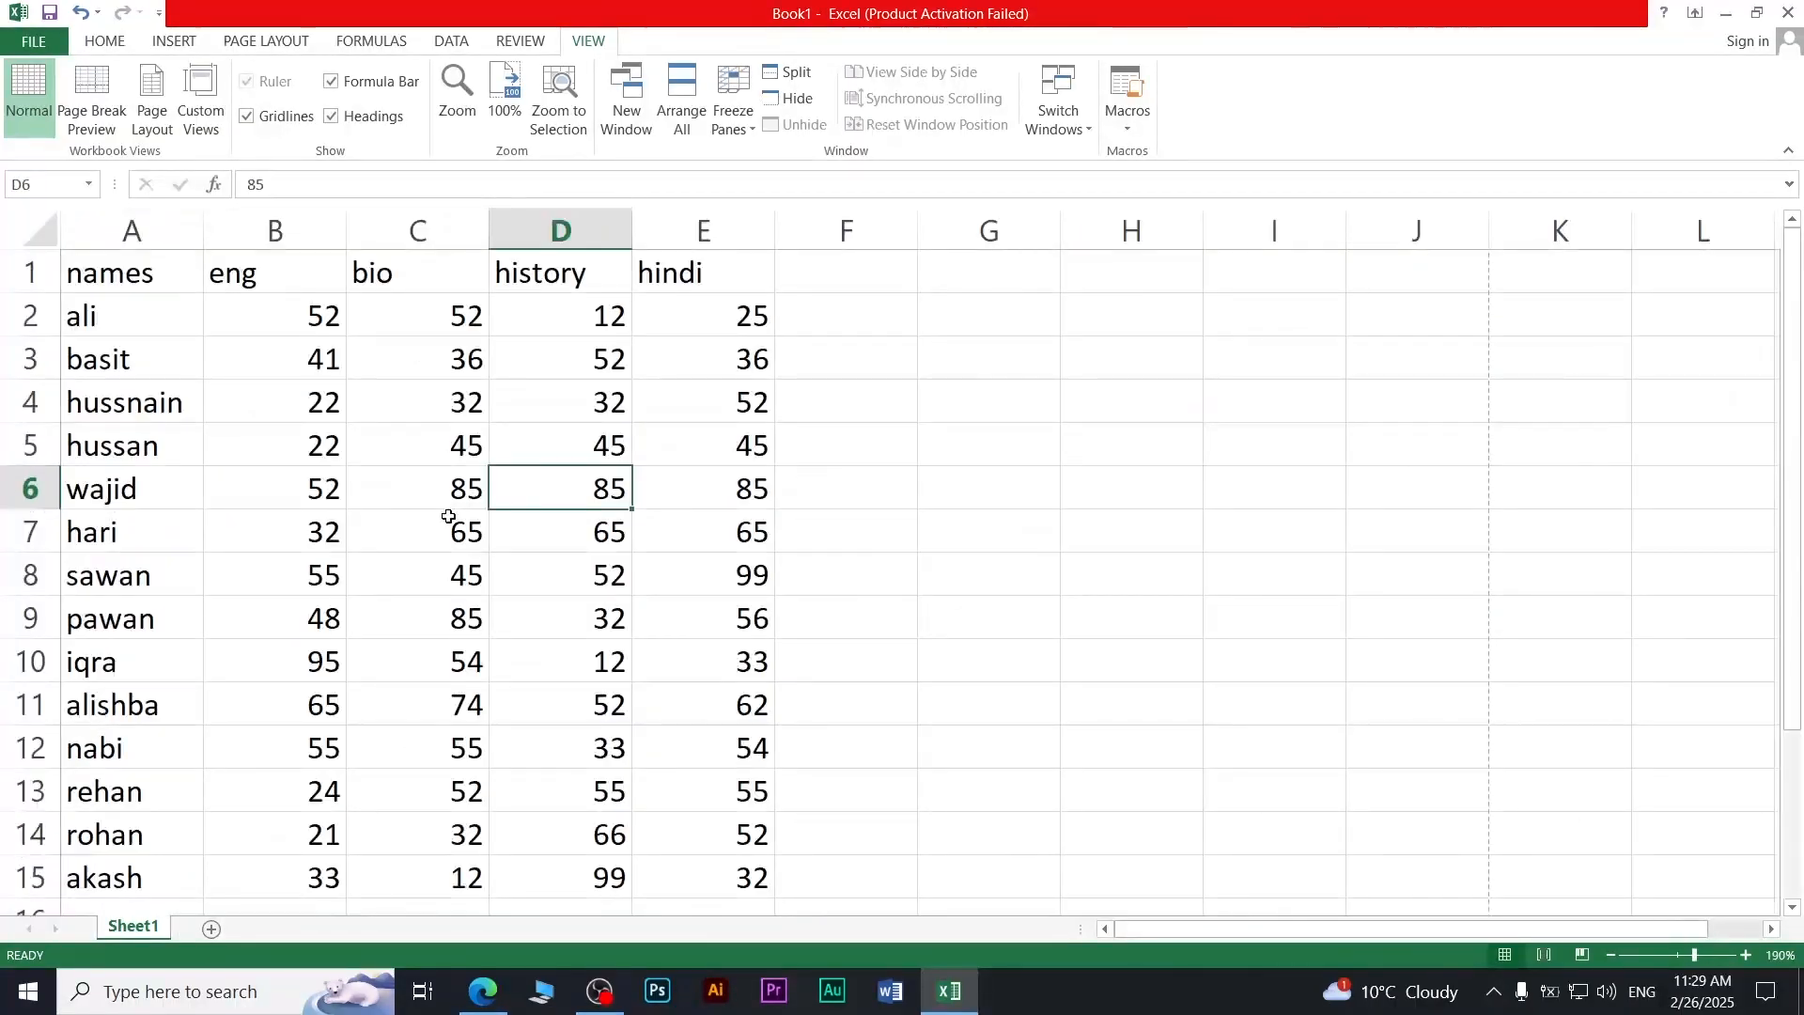
pyautogui.scroll(-3, 448, 516)
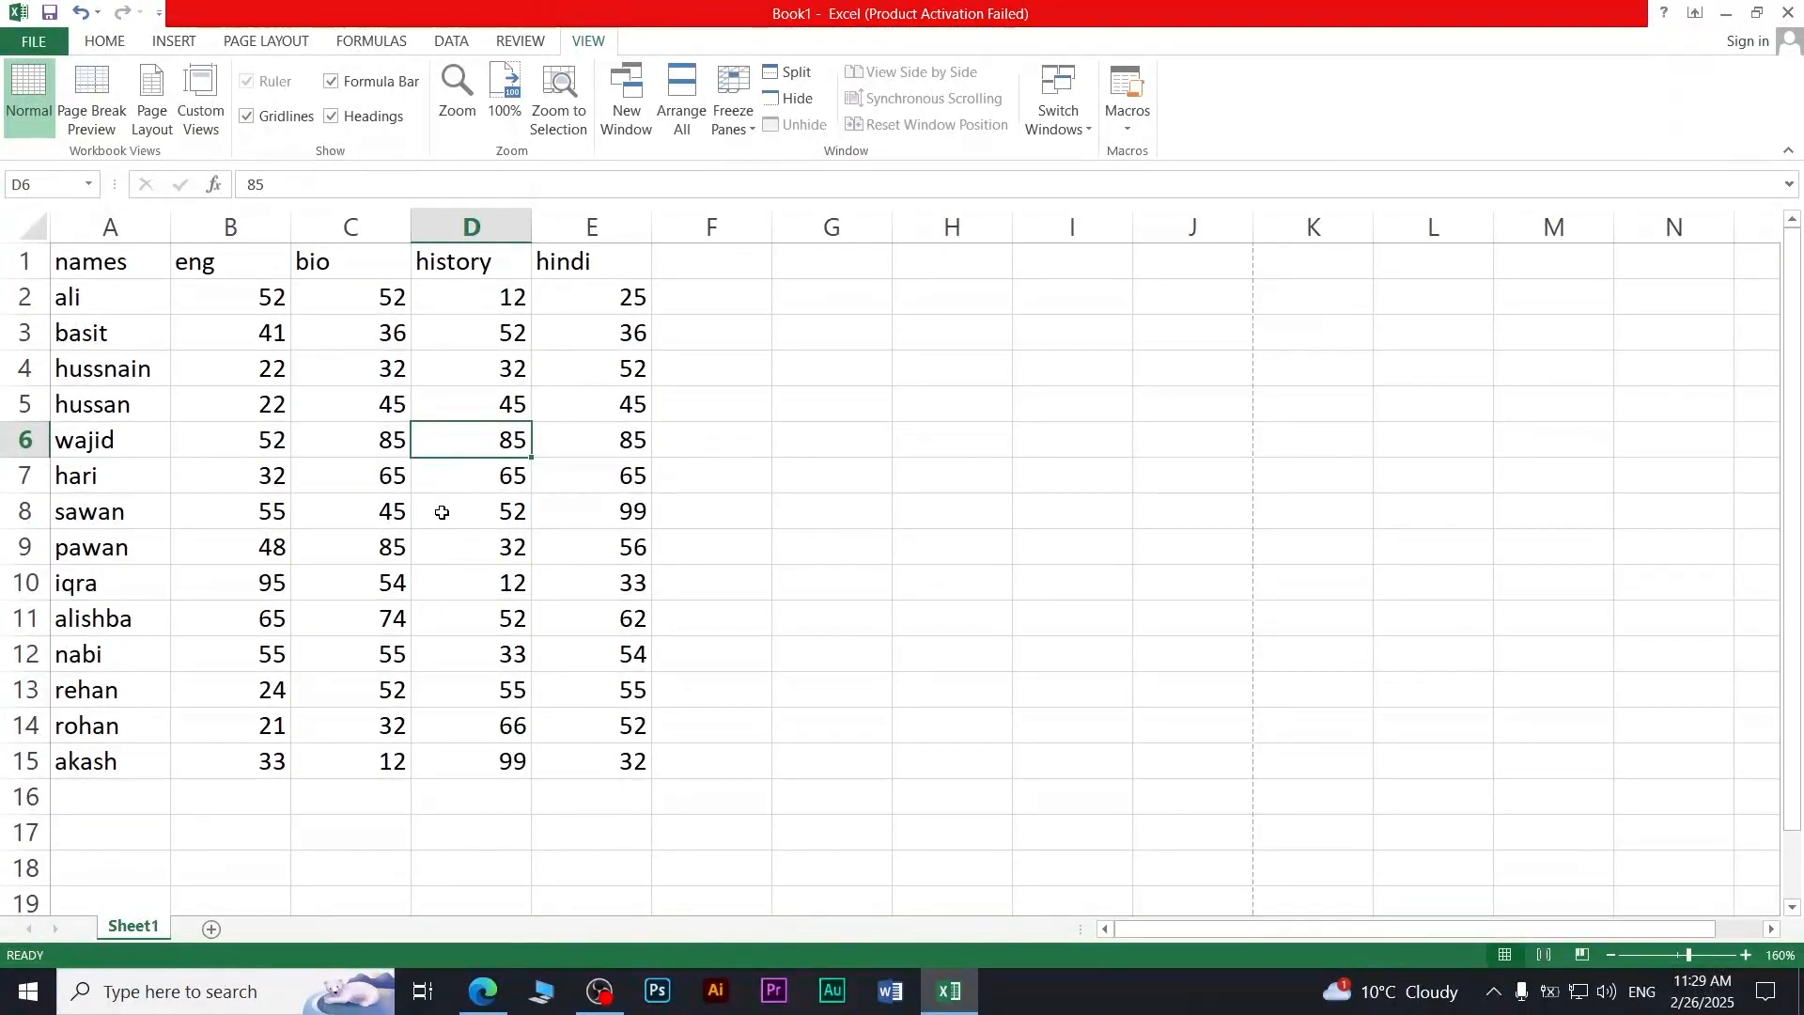